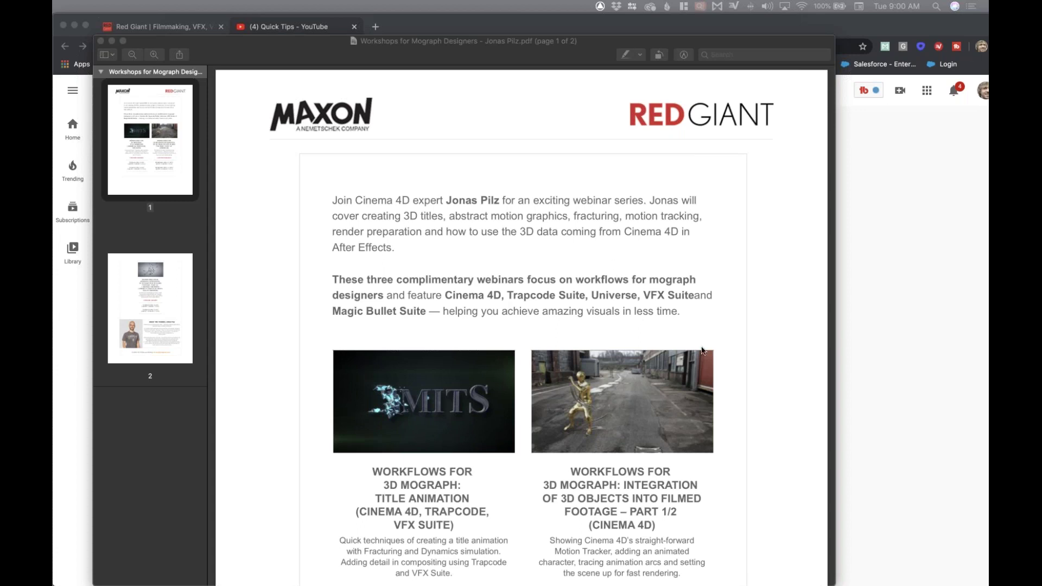
# Read through the mograph workshop PDF, covering the webinar descriptions, session dates and trainer biography
pyautogui.click(763, 350)
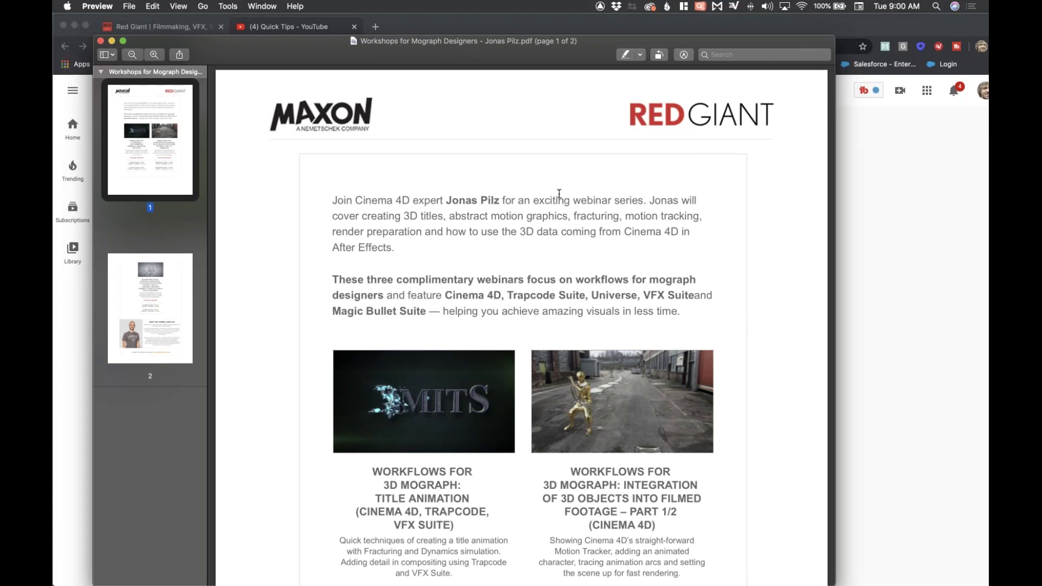
pyautogui.scroll(-1, 561, 194)
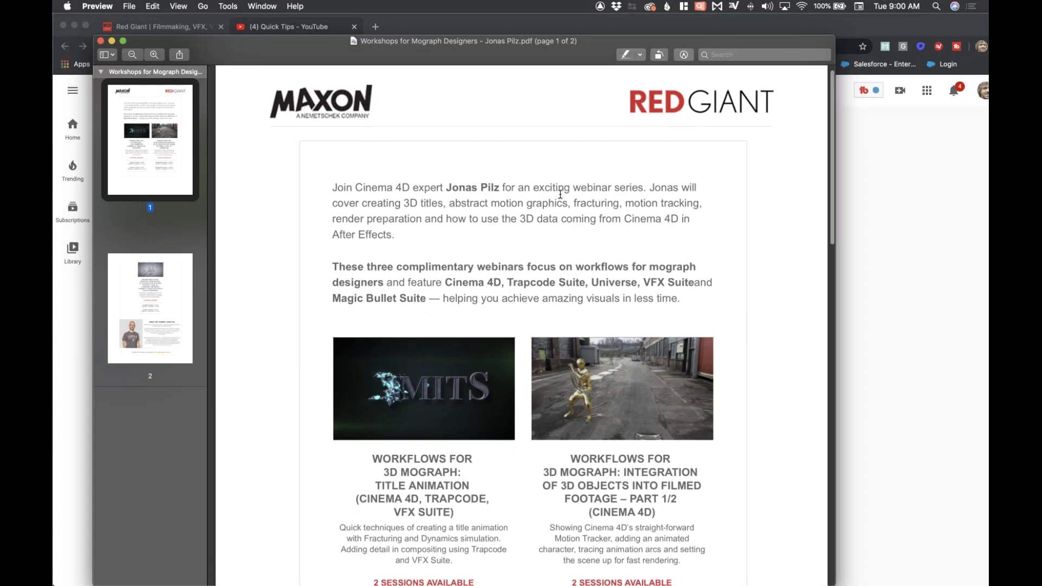
pyautogui.scroll(-8, 561, 194)
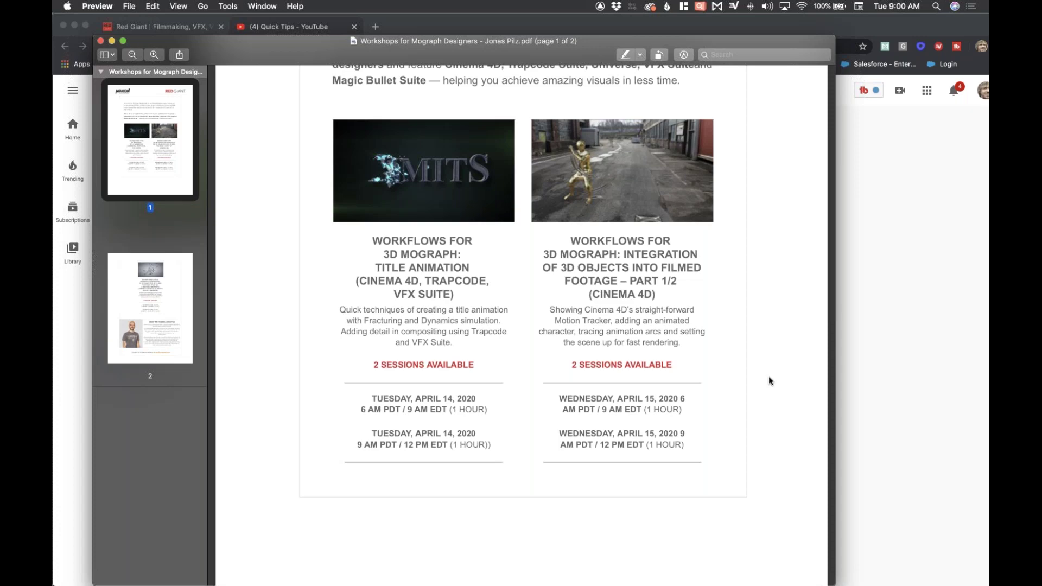
pyautogui.scroll(-15, 769, 376)
pyautogui.scroll(-3, 769, 378)
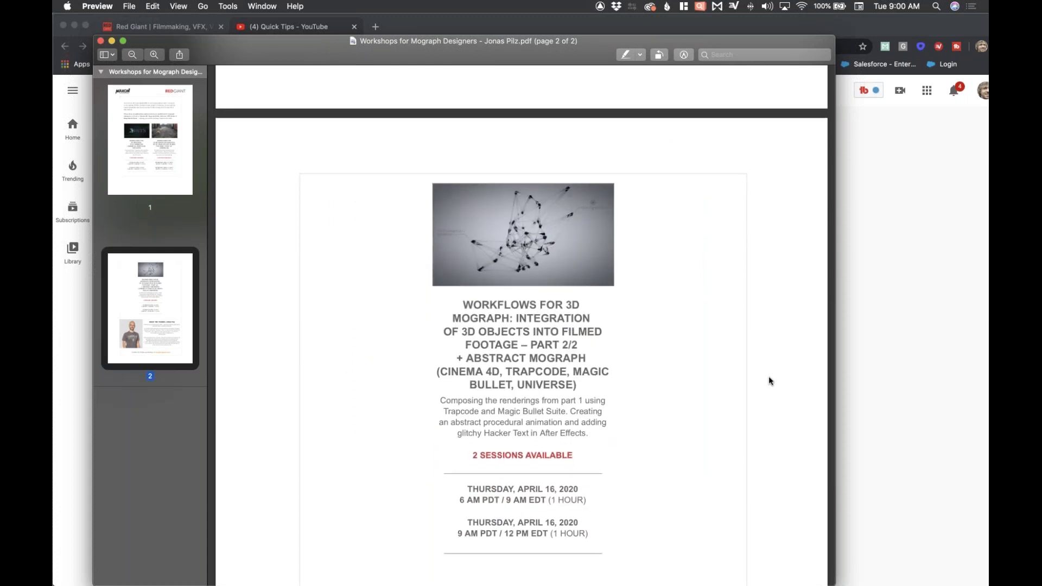
pyautogui.scroll(5, 768, 376)
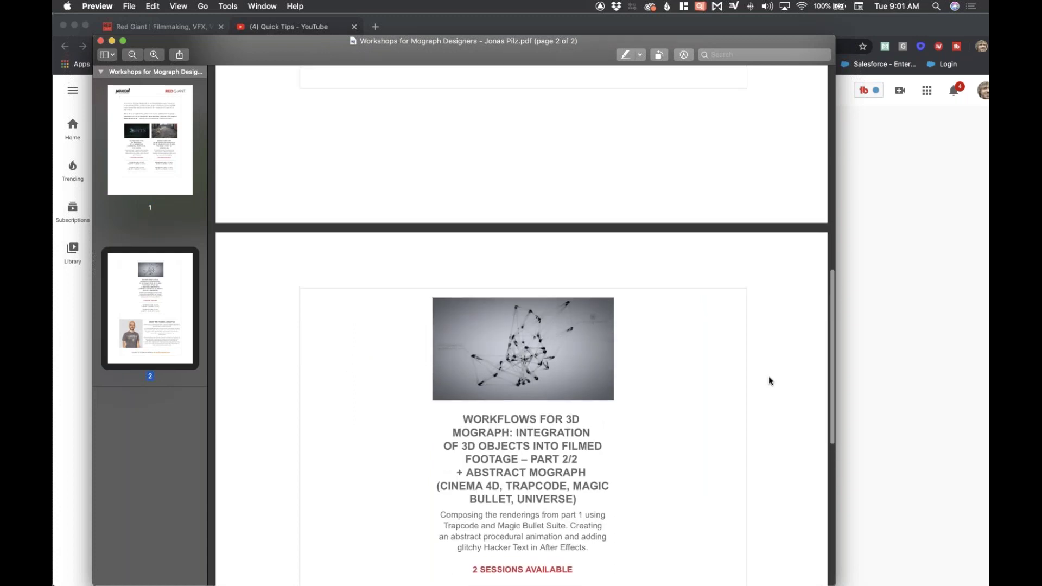
pyautogui.scroll(2, 768, 376)
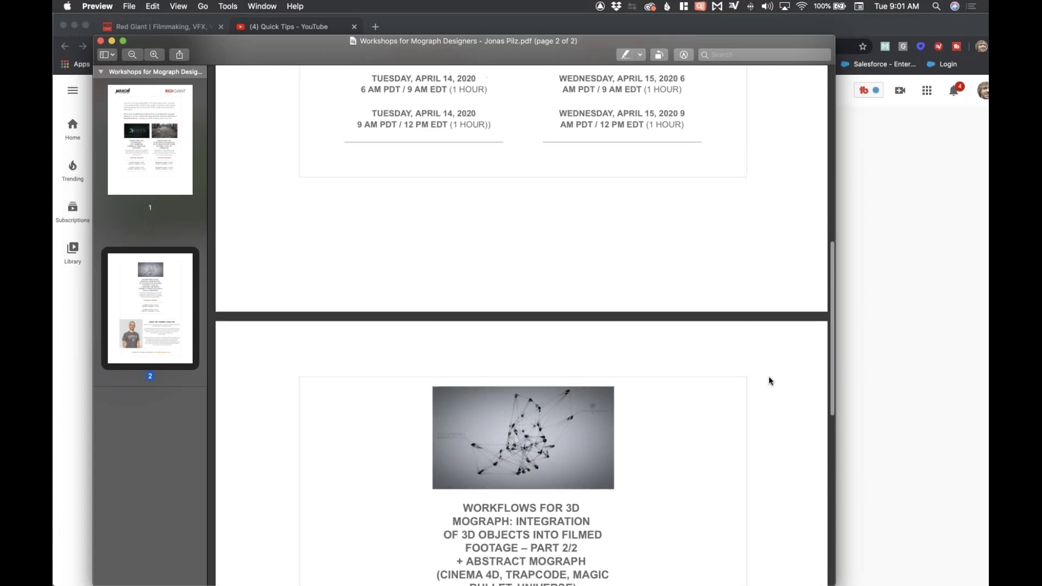
pyautogui.scroll(10, 768, 376)
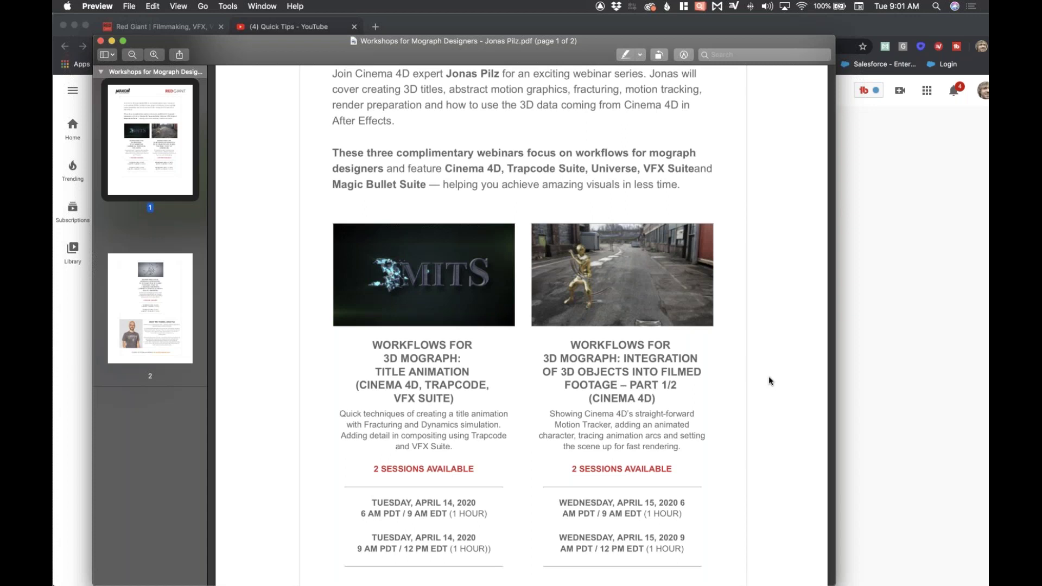
pyautogui.scroll(-1, 768, 376)
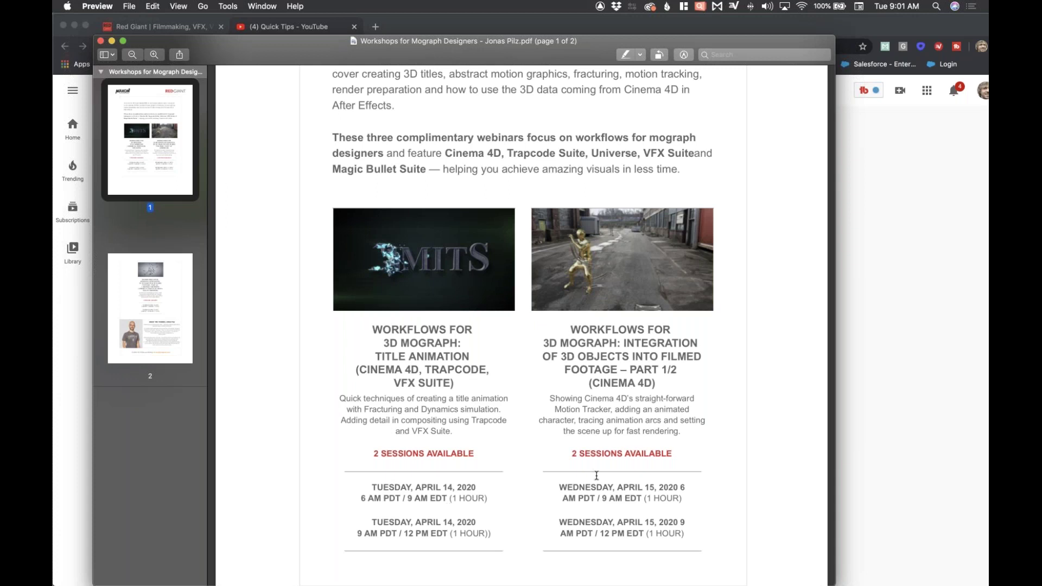
pyautogui.scroll(-15, 597, 475)
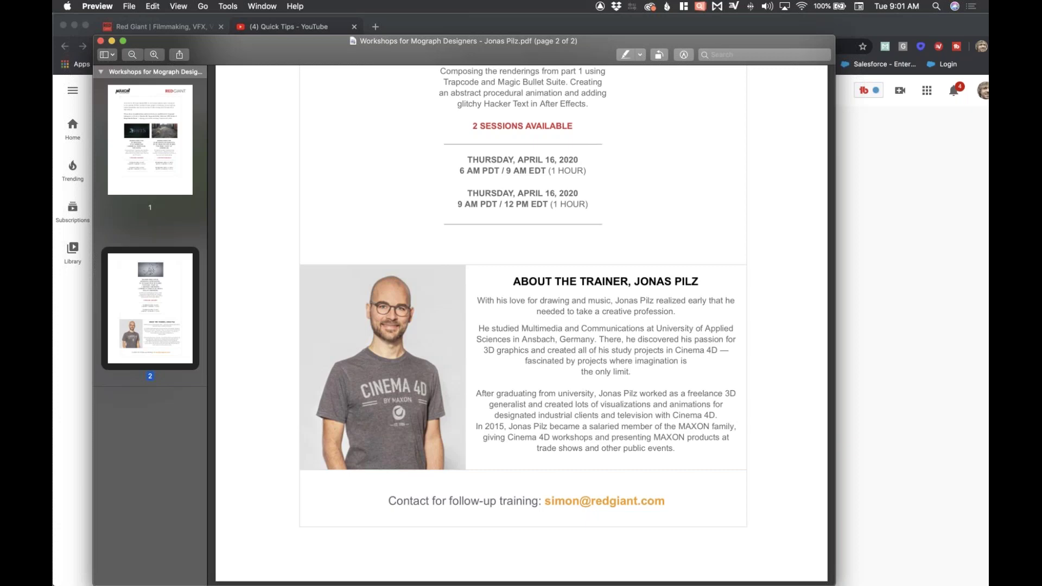
pyautogui.scroll(15, 770, 425)
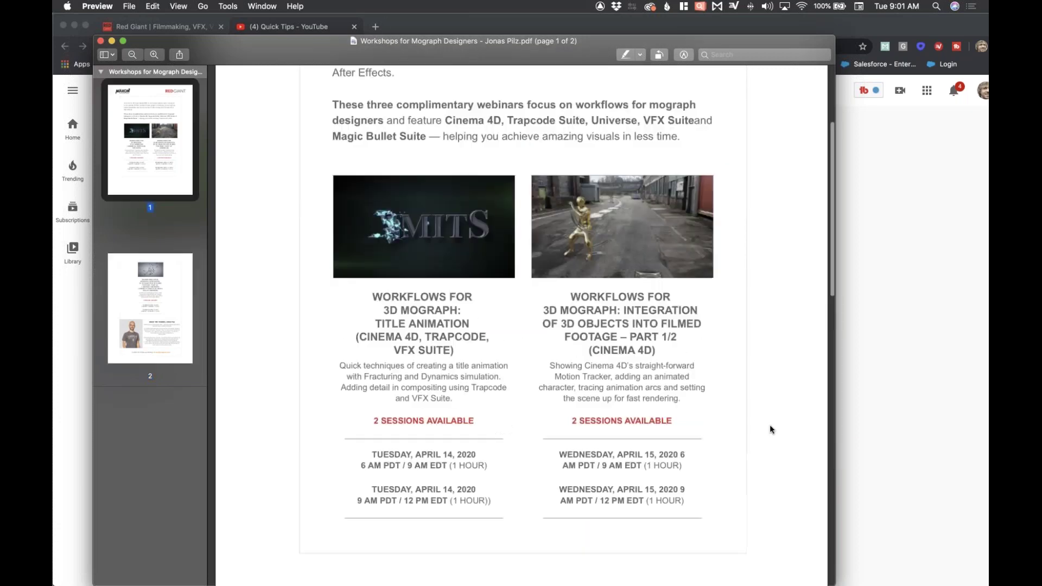
pyautogui.scroll(3, 770, 424)
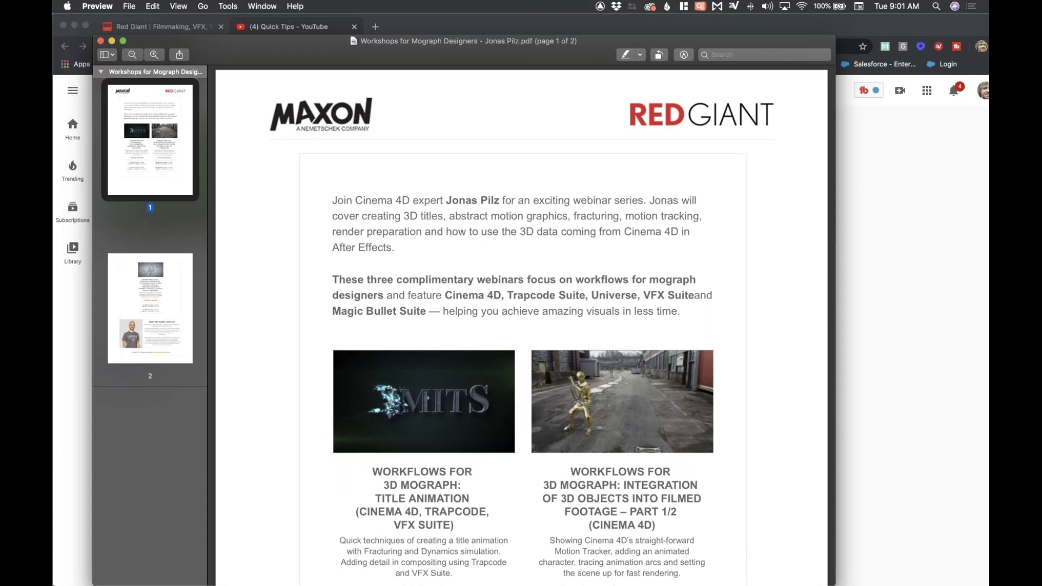
# Switch to QuickTime Player, play Limits_Final.mp4 and scrub through the shattering of the LIMITS title
pyautogui.press('super+Tab')
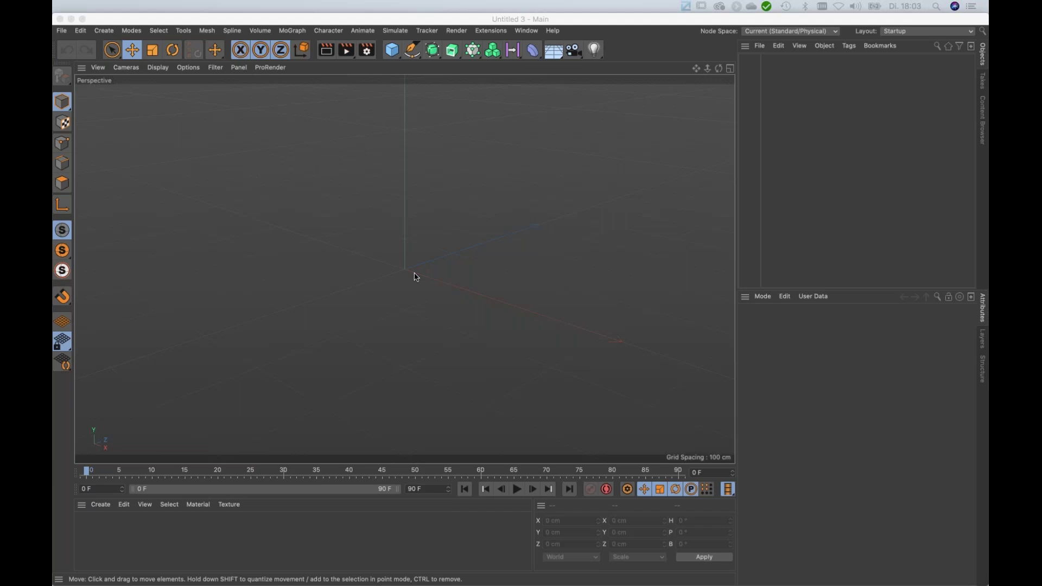
pyautogui.press('super+Tab')
pyautogui.press('super+Tab')
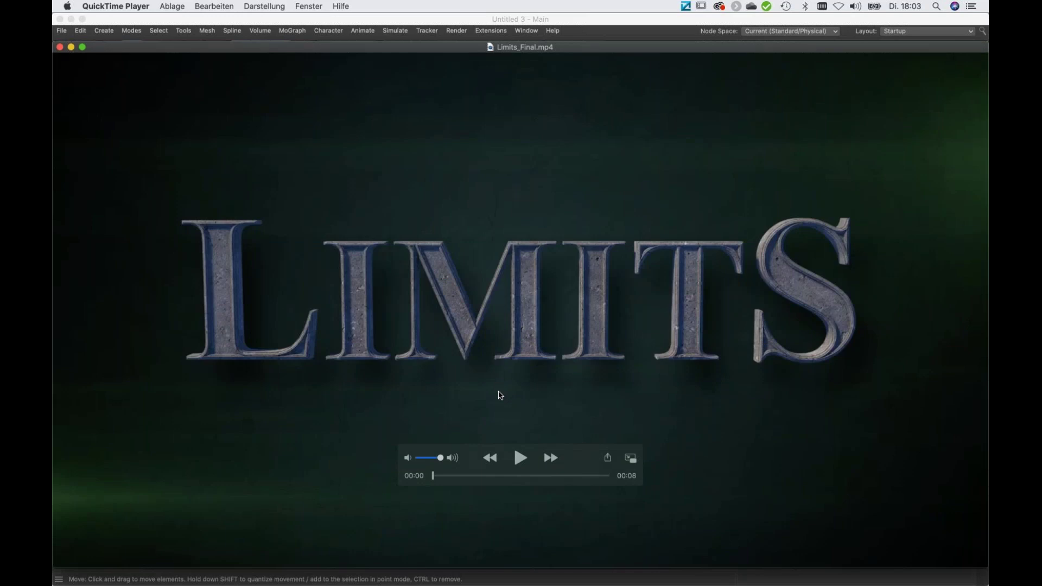
pyautogui.click(520, 459)
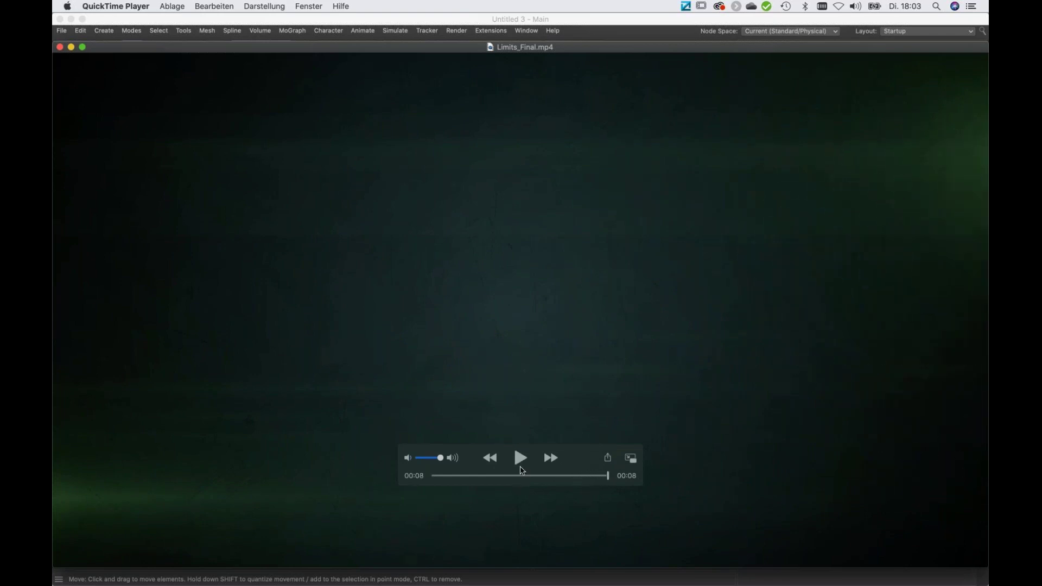
pyautogui.click(519, 459)
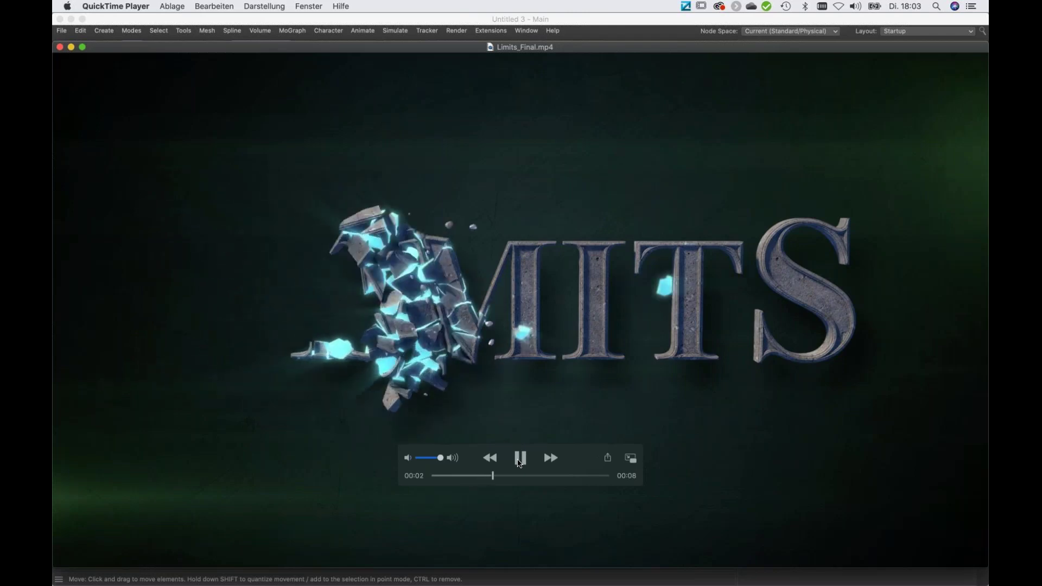
pyautogui.click(510, 477)
pyautogui.moveTo(512, 482); pyautogui.dragTo(437, 481)
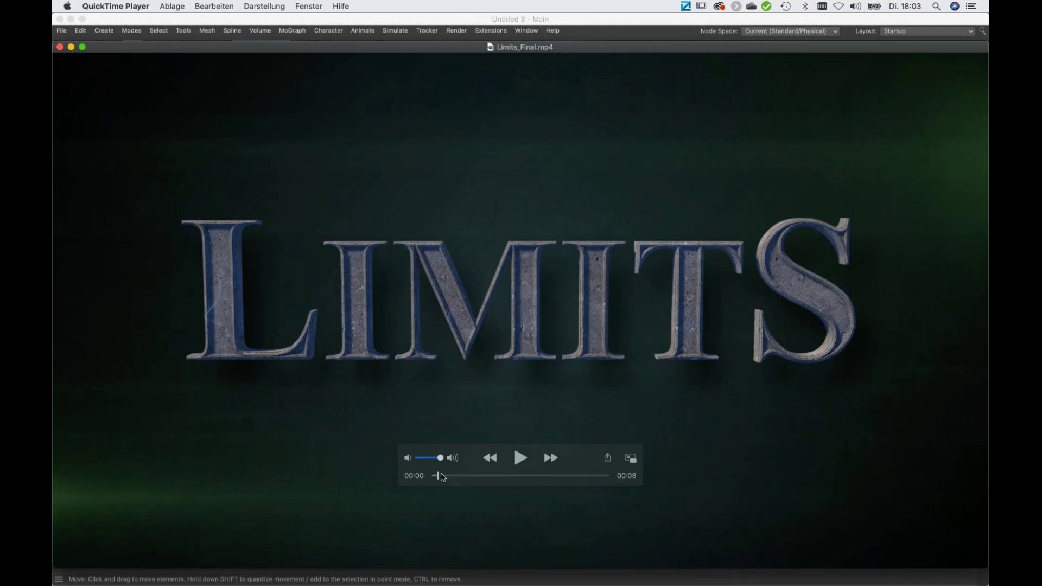
pyautogui.moveTo(449, 478); pyautogui.dragTo(498, 478)
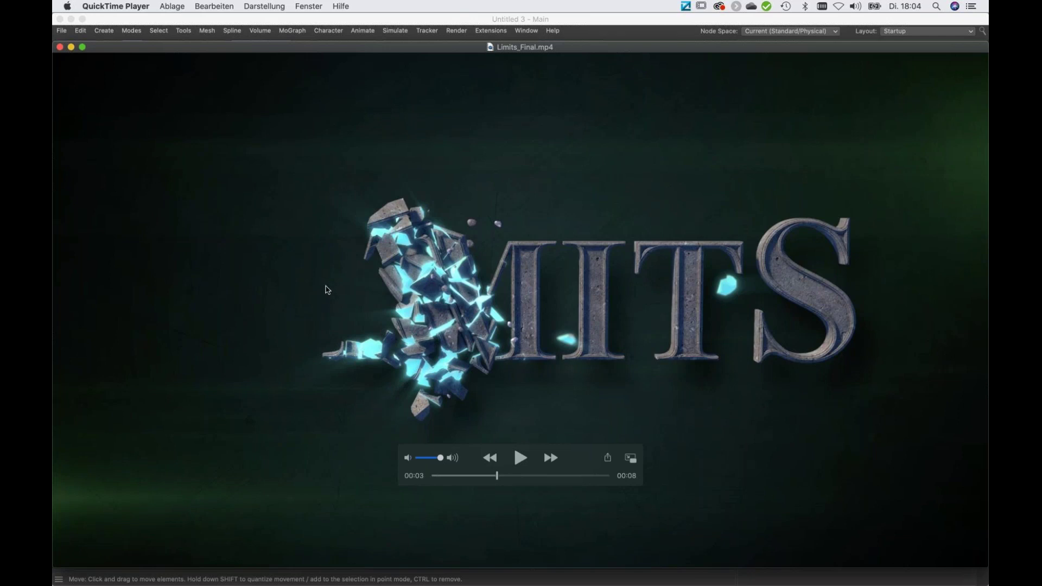
# Switch to Cinema 4D and add a Text spline to the empty scene
pyautogui.click(444, 24)
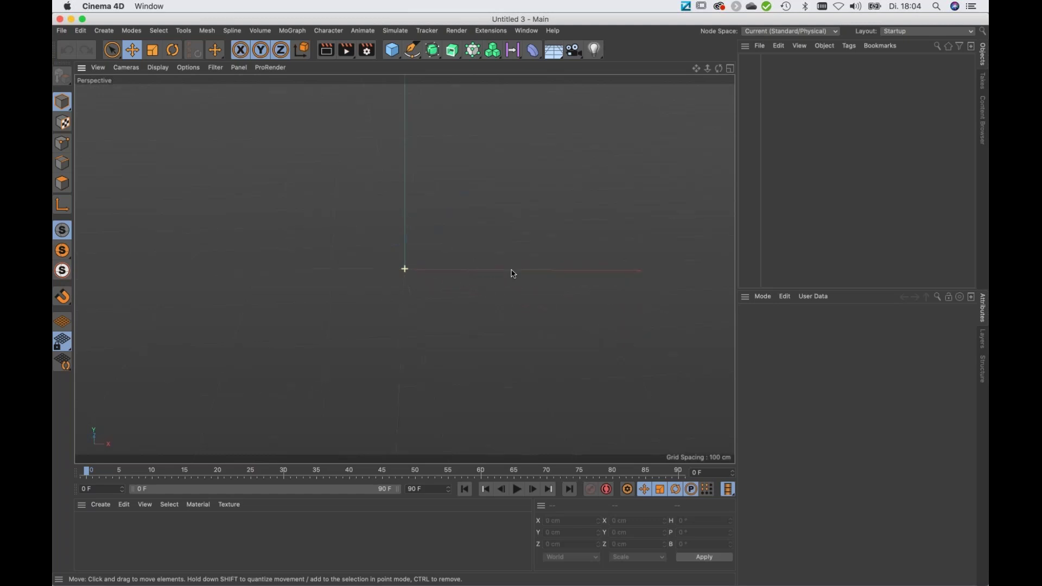
pyautogui.click(468, 280)
pyautogui.click(414, 54)
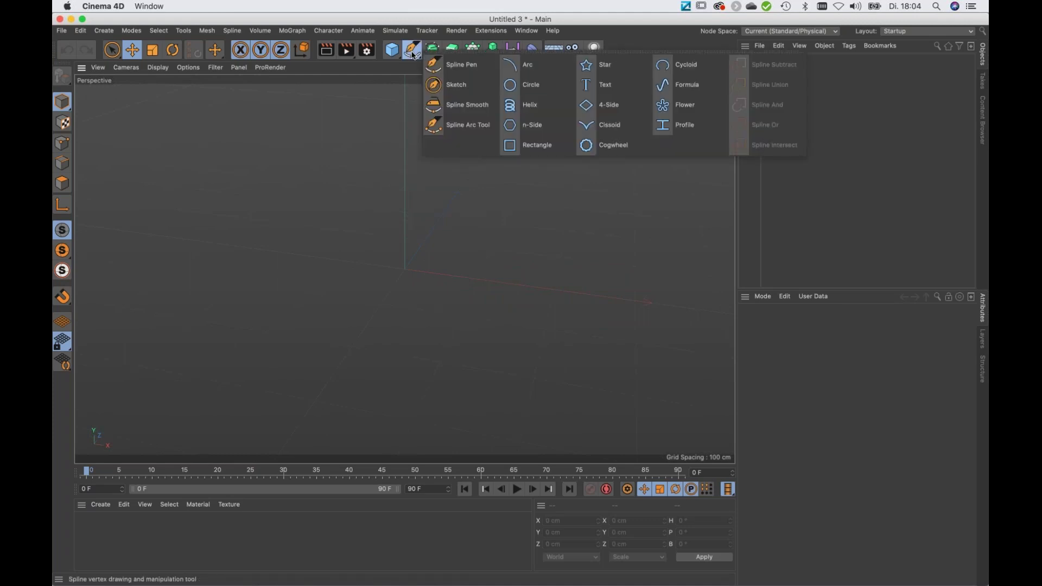
pyautogui.click(599, 95)
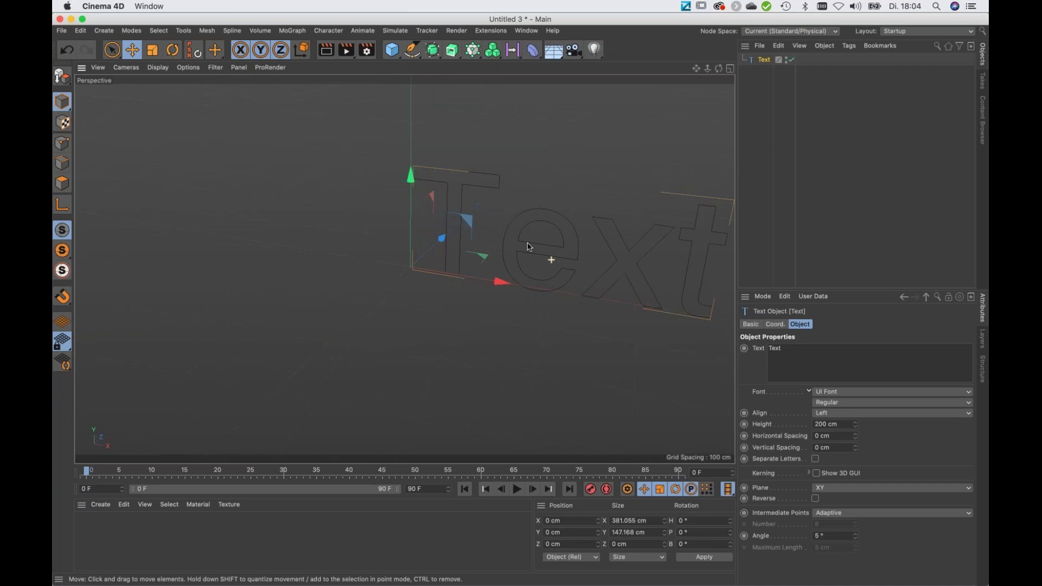
# Replace the Text spline's default wording with LIMITS
pyautogui.doubleClick(781, 350)
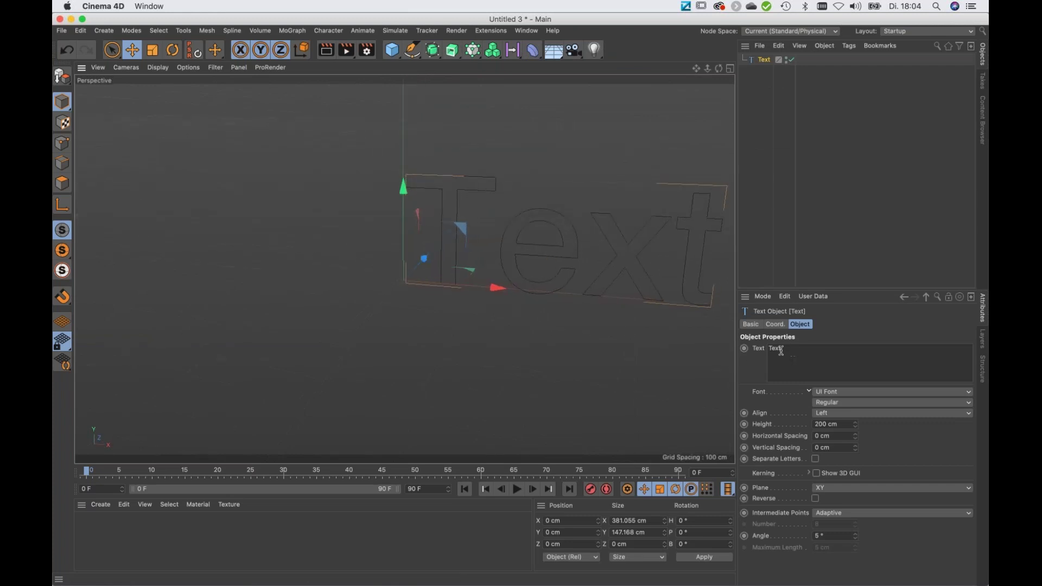
pyautogui.write('LIMIOT')
pyautogui.press('BackSpace')
pyautogui.press('BackSpace')
pyautogui.write('TS')
pyautogui.click(790, 402)
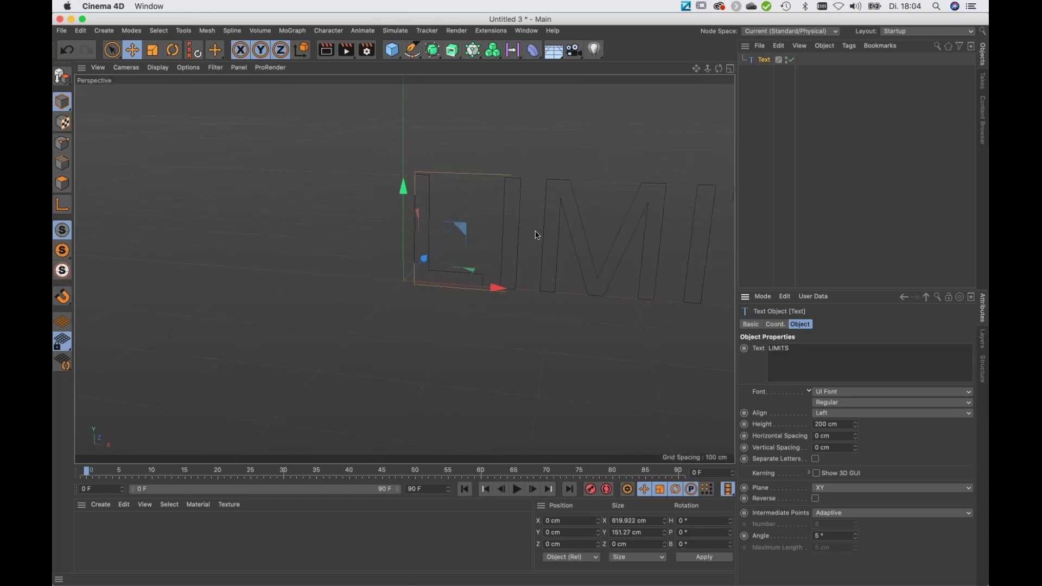
# Set the alignment of the LIMITS text spline to Middle
pyautogui.keyDown('alt'); pyautogui.moveTo(585, 275); pyautogui.dragTo(548, 274, button='middle'); pyautogui.keyUp('alt')
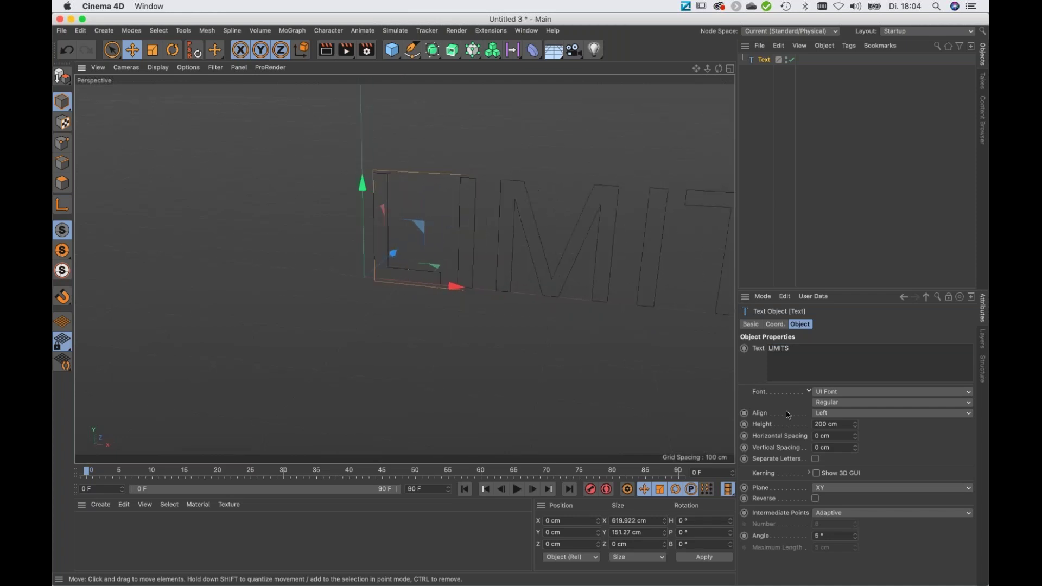
pyautogui.click(824, 416)
pyautogui.click(834, 436)
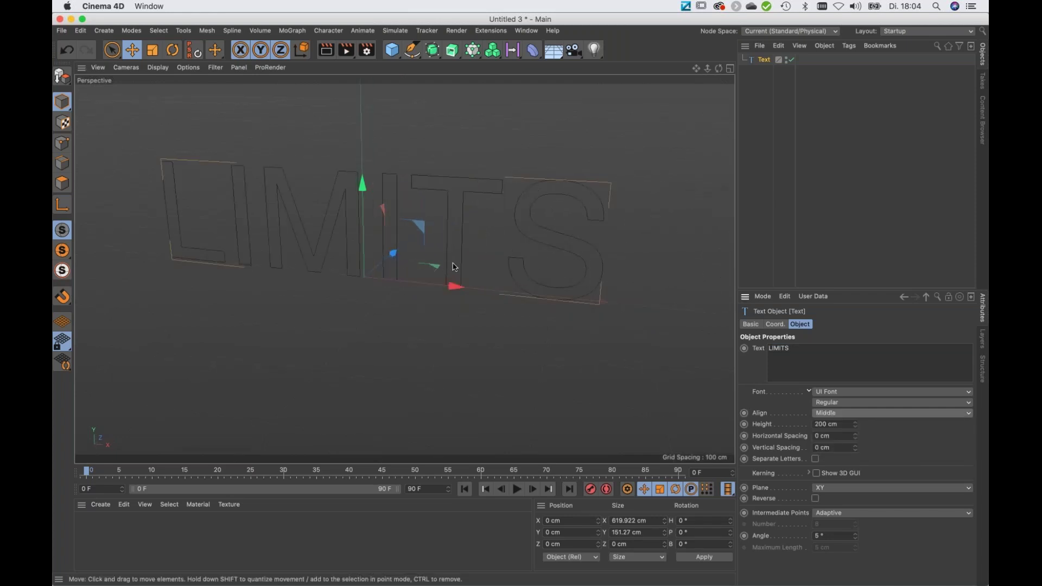
pyautogui.keyDown('alt'); pyautogui.moveTo(455, 263); pyautogui.dragTo(458, 258); pyautogui.keyUp('alt')
pyautogui.keyDown('alt'); pyautogui.moveTo(462, 260); pyautogui.dragTo(488, 277, button='middle'); pyautogui.keyUp('alt')
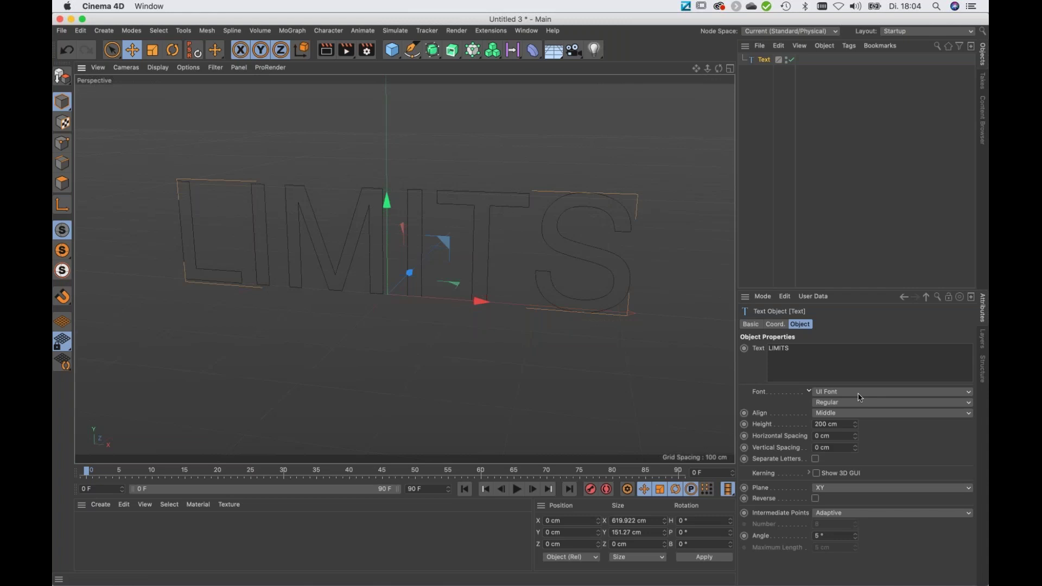
# Set the LIMITS text's font to Times New Roman in the Bold style
pyautogui.scroll(1, 860, 398)
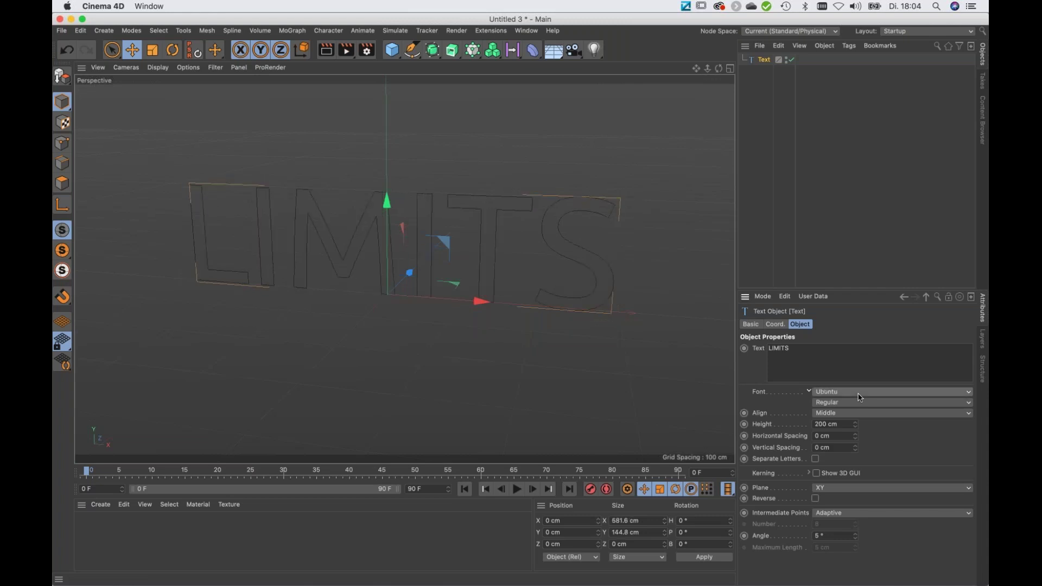
pyautogui.click(860, 398)
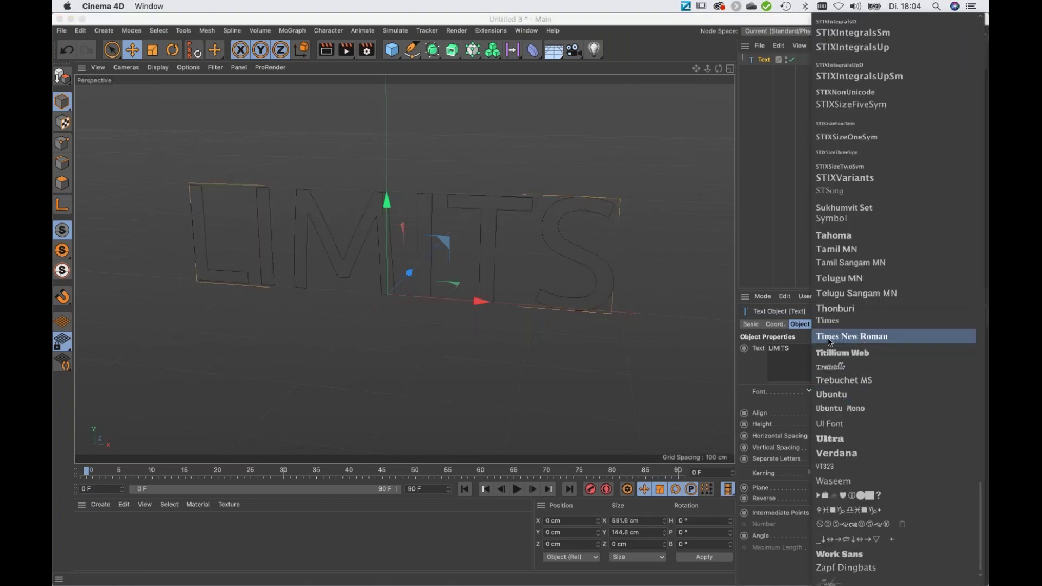
pyautogui.click(876, 341)
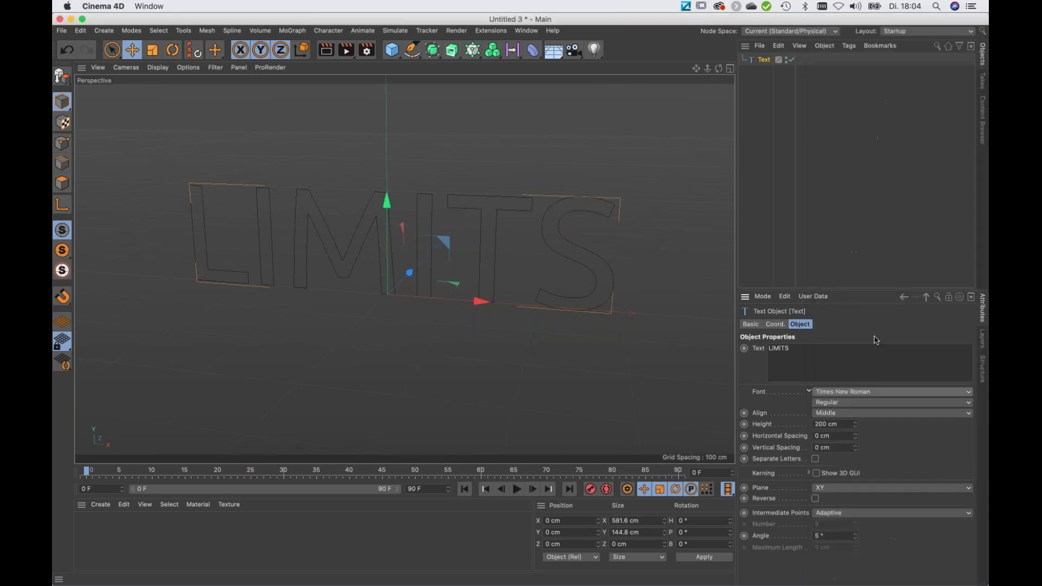
pyautogui.click(834, 403)
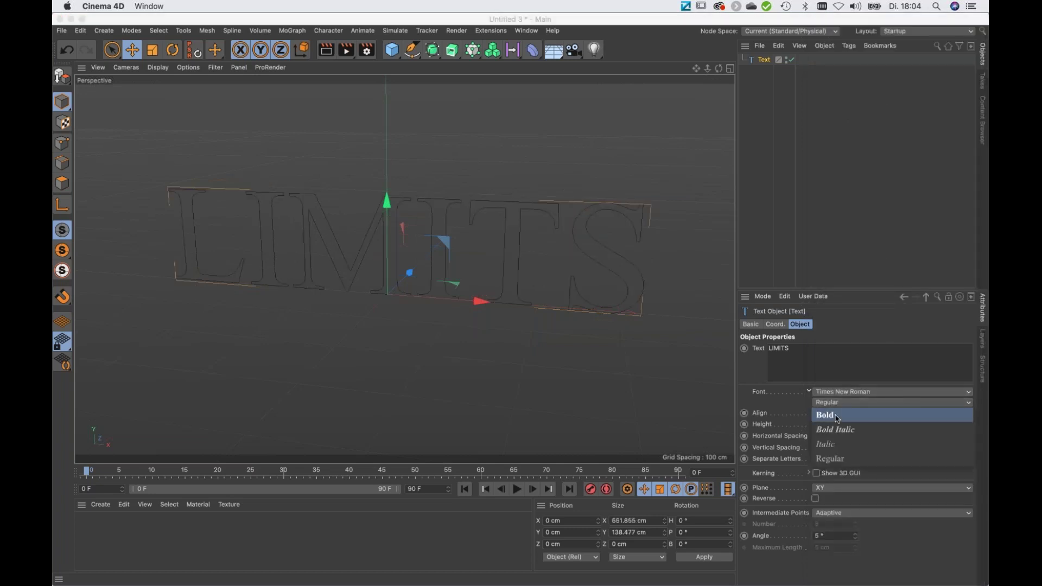
pyautogui.click(837, 415)
# Show the kerning 3D GUI for the text and scale the initial L up slightly
pyautogui.moveTo(536, 301)
pyautogui.keyDown('alt'); pyautogui.mouseDown()
pyautogui.moveTo(528, 269)
pyautogui.moveTo(548, 294)
pyautogui.mouseUp(); pyautogui.keyUp('alt')
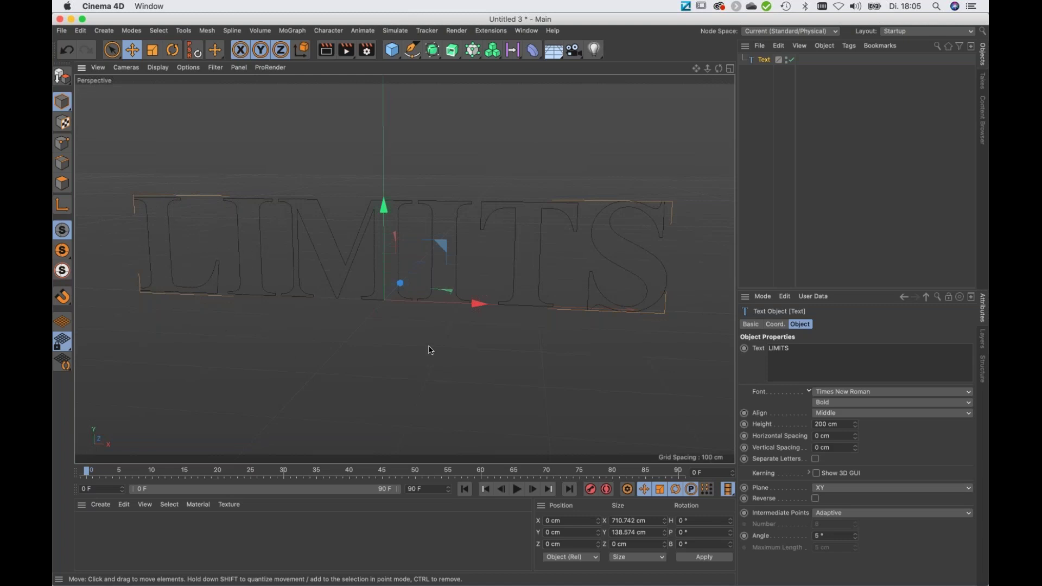
pyautogui.click(816, 474)
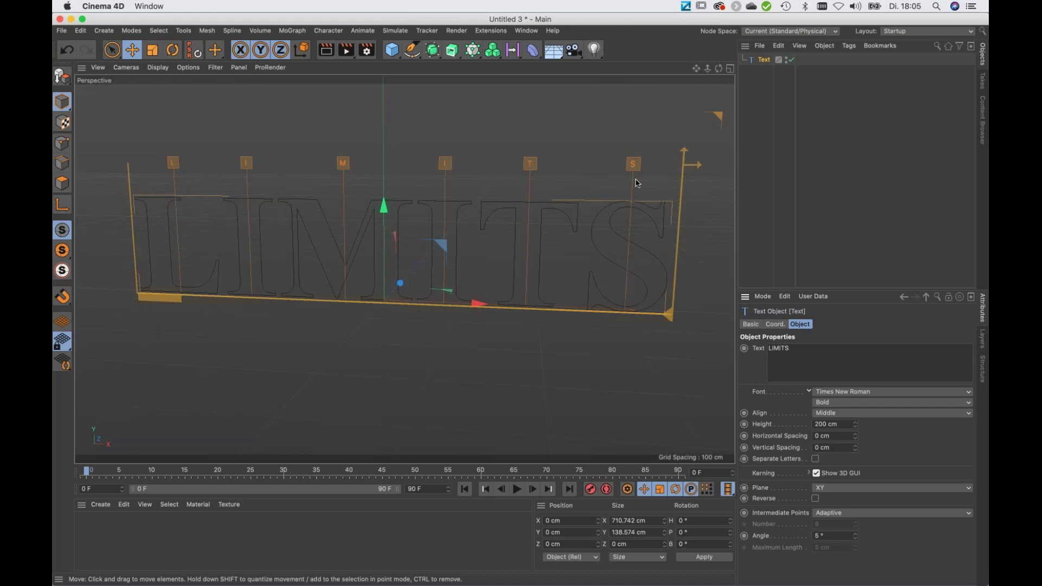
pyautogui.click(173, 164)
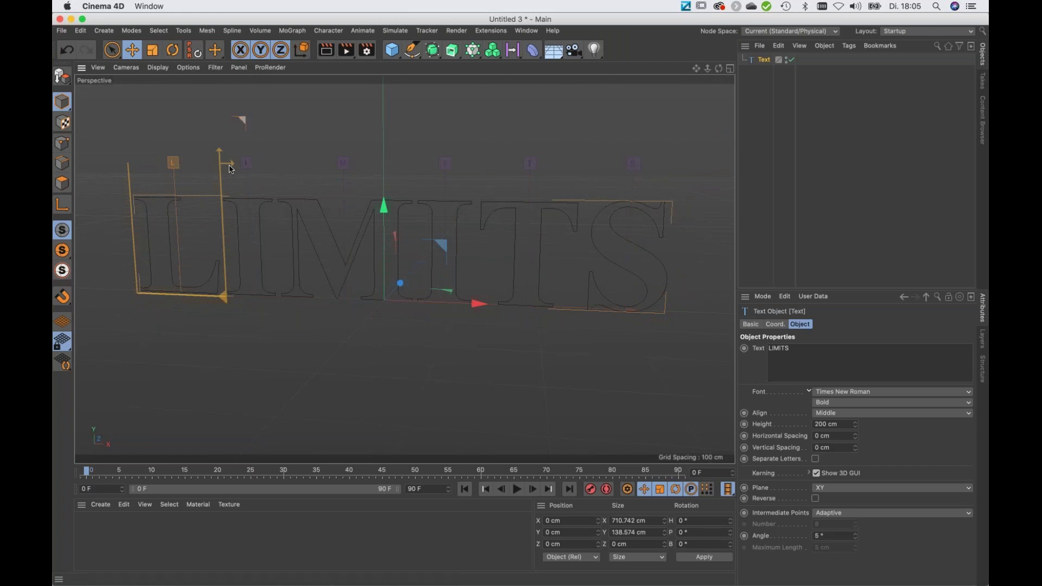
pyautogui.moveTo(245, 120); pyautogui.dragTo(261, 120)
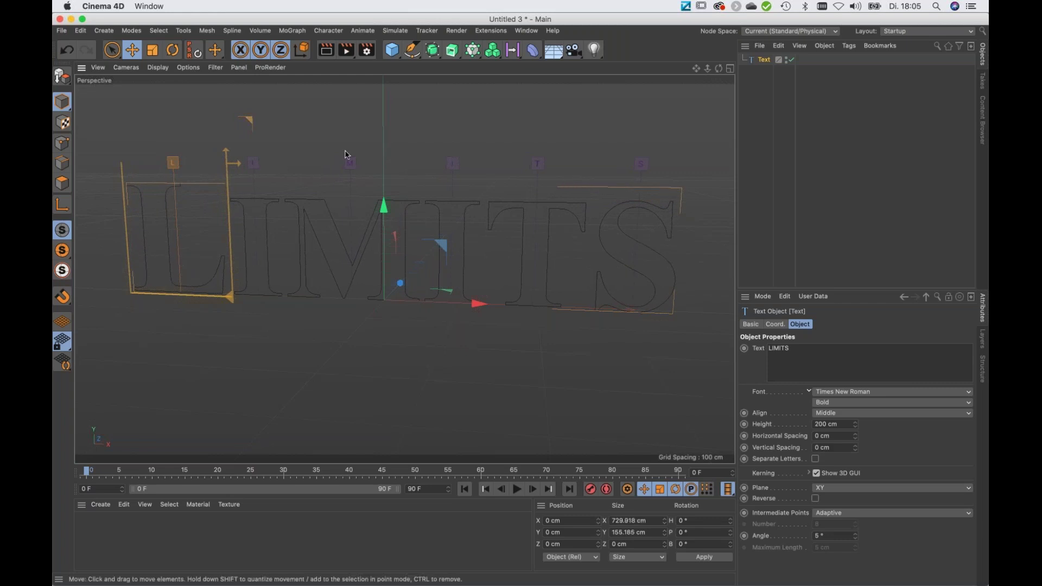
# Scale the final S of LIMITS up slightly with its kerning handle
pyautogui.click(642, 164)
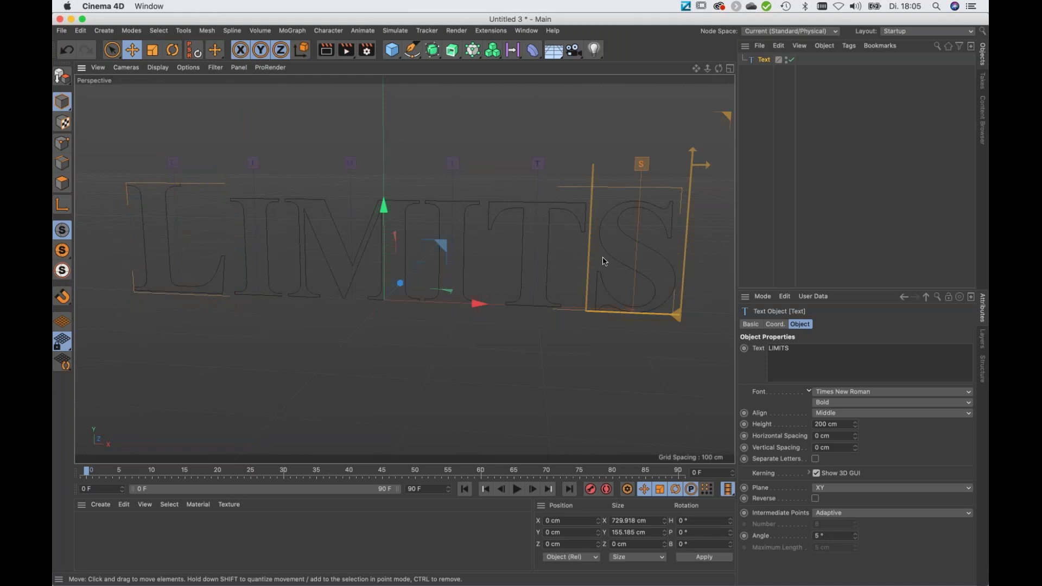
pyautogui.keyDown('alt'); pyautogui.moveTo(604, 260); pyautogui.dragTo(552, 281, button='middle'); pyautogui.keyUp('alt')
pyautogui.moveTo(677, 140); pyautogui.dragTo(686, 138)
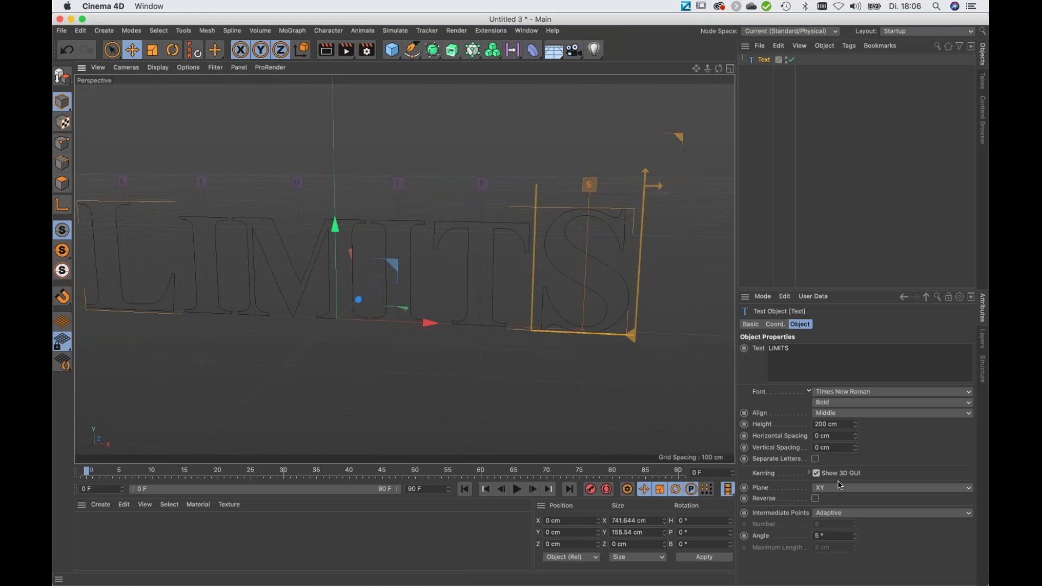
# Hide the kerning 3D GUI and add an Extrude object as the parent of the LIMITS text spline
pyautogui.click(816, 473)
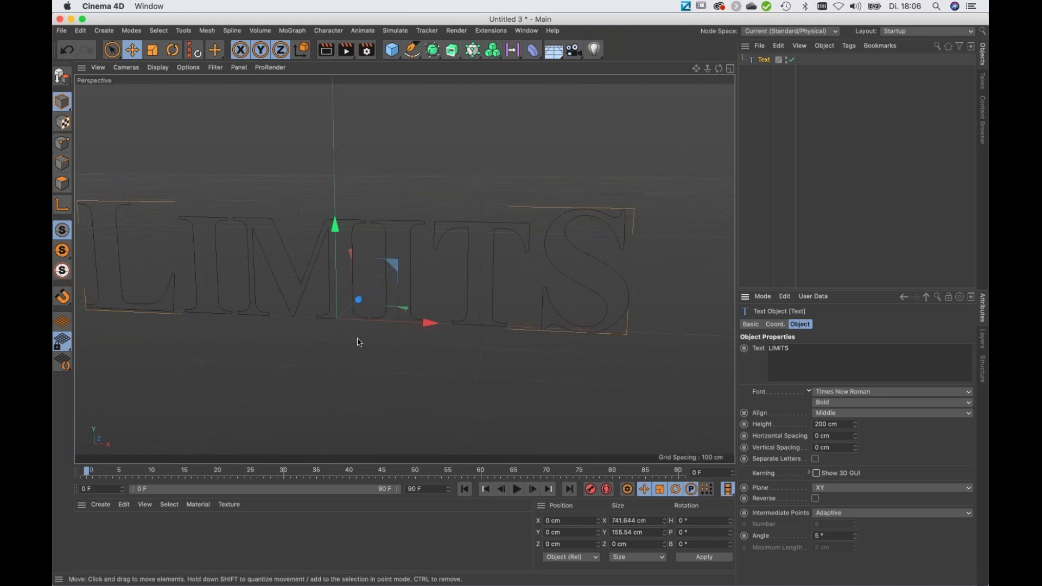
pyautogui.keyDown('alt'); pyautogui.moveTo(368, 337); pyautogui.dragTo(488, 271); pyautogui.keyUp('alt')
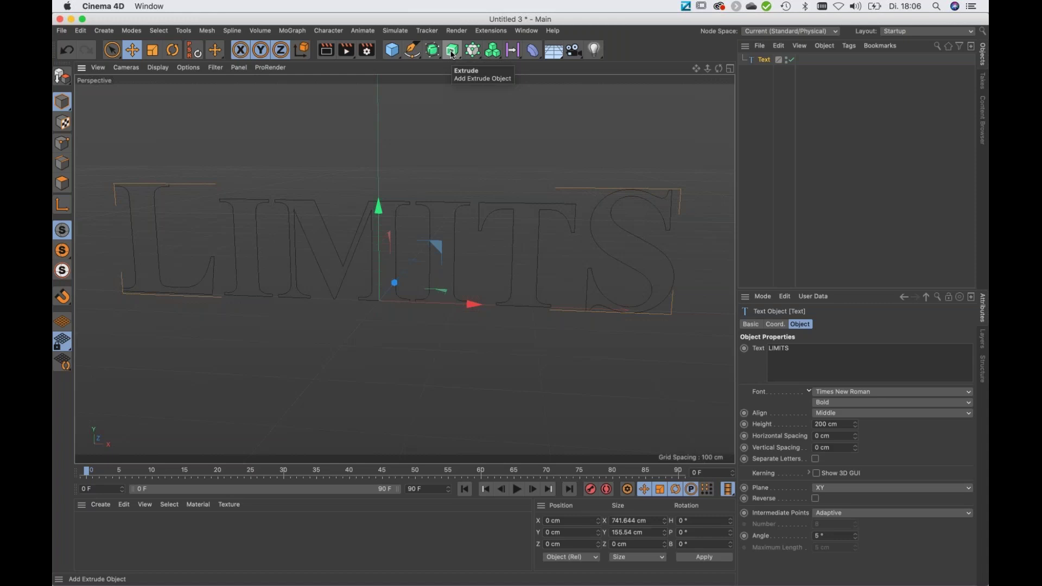
pyautogui.click(452, 54)
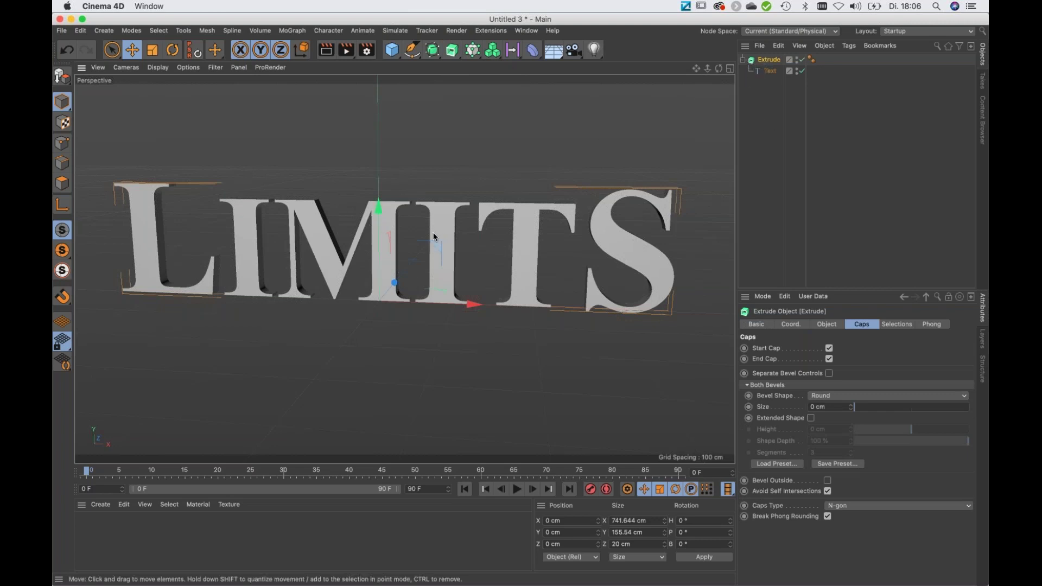
pyautogui.moveTo(433, 237)
pyautogui.keyDown('alt'); pyautogui.mouseDown()
pyautogui.moveTo(173, 232)
pyautogui.moveTo(361, 226)
pyautogui.moveTo(437, 249)
pyautogui.moveTo(425, 258)
pyautogui.moveTo(438, 228)
pyautogui.moveTo(445, 269)
pyautogui.moveTo(450, 252)
pyautogui.moveTo(437, 241)
pyautogui.moveTo(385, 260)
pyautogui.moveTo(415, 262)
pyautogui.moveTo(432, 242)
pyautogui.moveTo(429, 254)
pyautogui.mouseUp(); pyautogui.keyUp('alt')
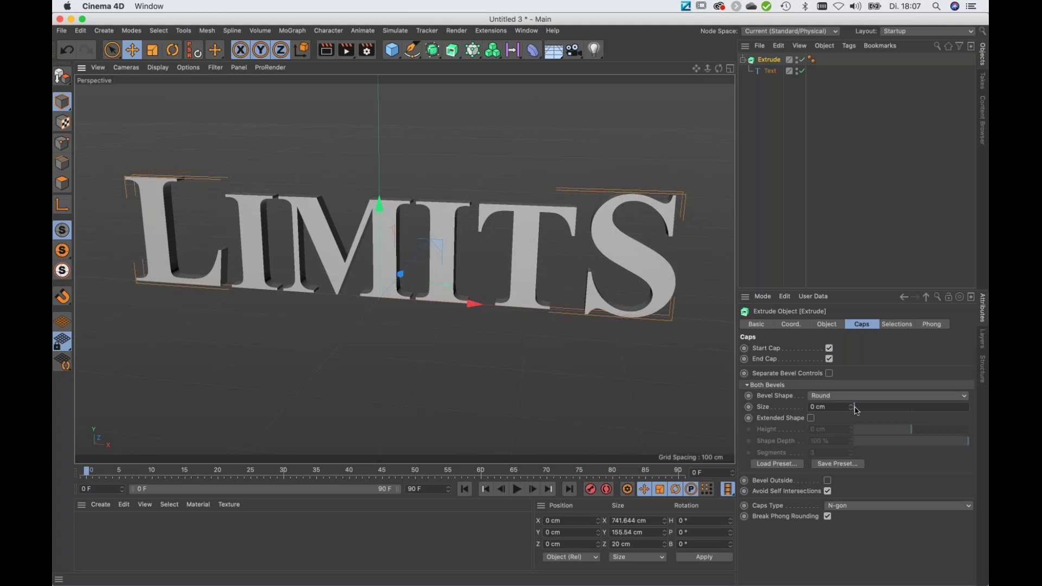
# Try a Round bevel on the extruded letters' caps with a size of 8.45 cm and a shape depth of -100 %
pyautogui.moveTo(857, 409)
pyautogui.mouseDown()
pyautogui.moveTo(878, 417)
pyautogui.moveTo(856, 415)
pyautogui.moveTo(868, 419)
pyautogui.mouseUp()
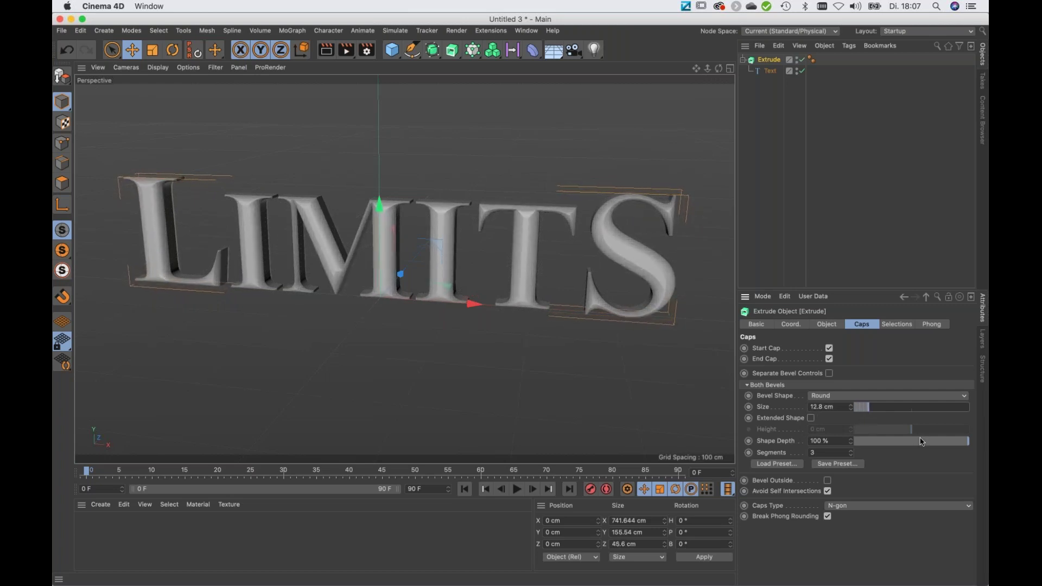
pyautogui.moveTo(958, 444); pyautogui.dragTo(854, 443)
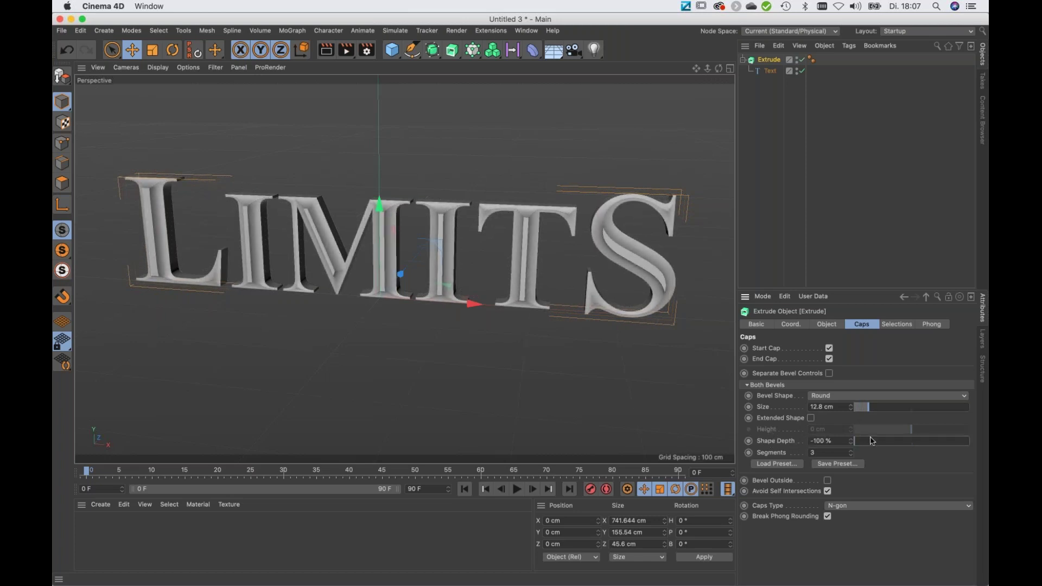
pyautogui.moveTo(867, 410); pyautogui.dragTo(865, 412)
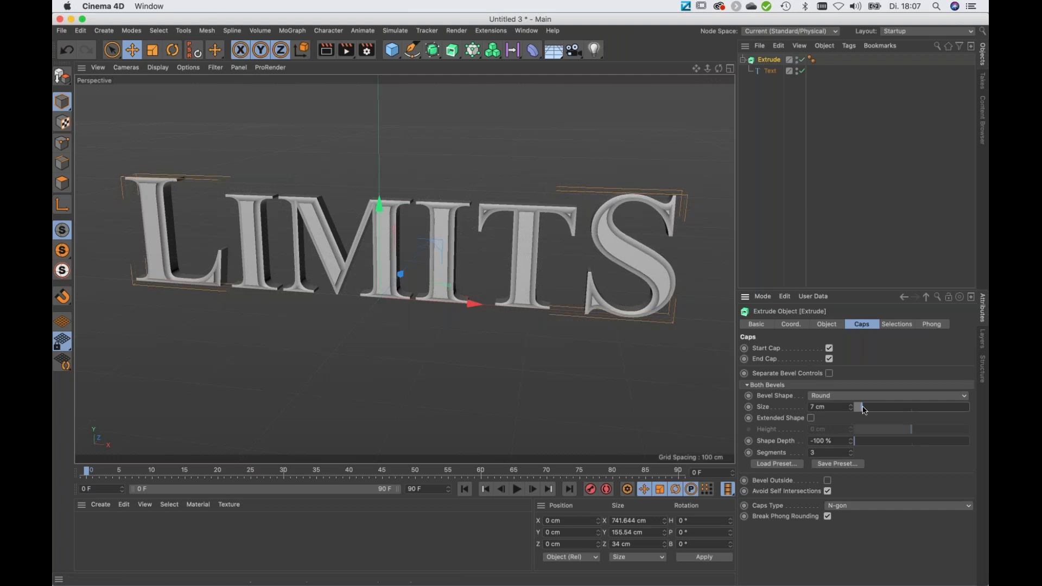
pyautogui.moveTo(864, 409); pyautogui.dragTo(865, 409)
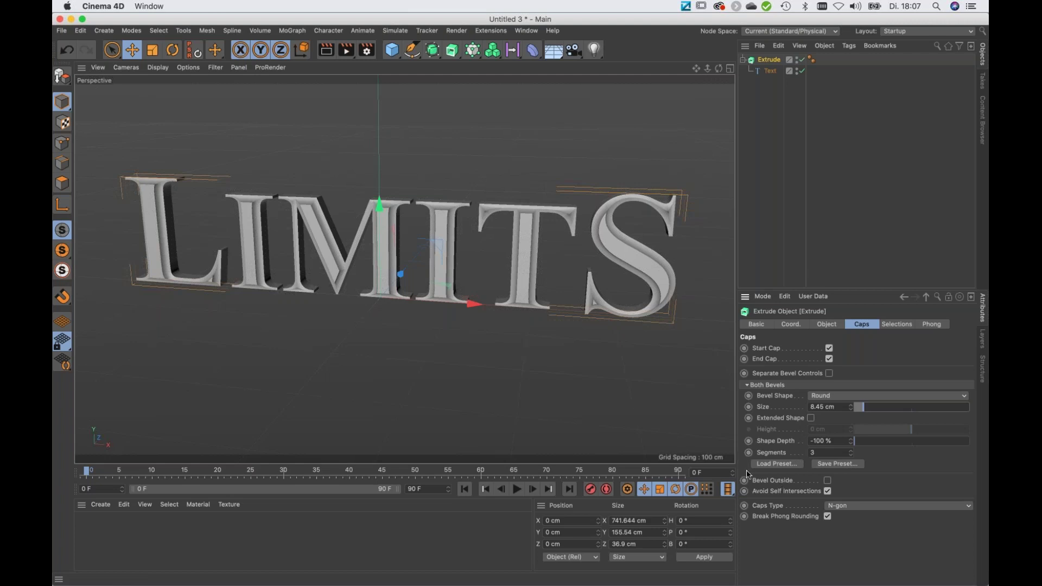
# Load the Shifted Bevel preset for the bevels on the extrusion's caps
pyautogui.click(779, 466)
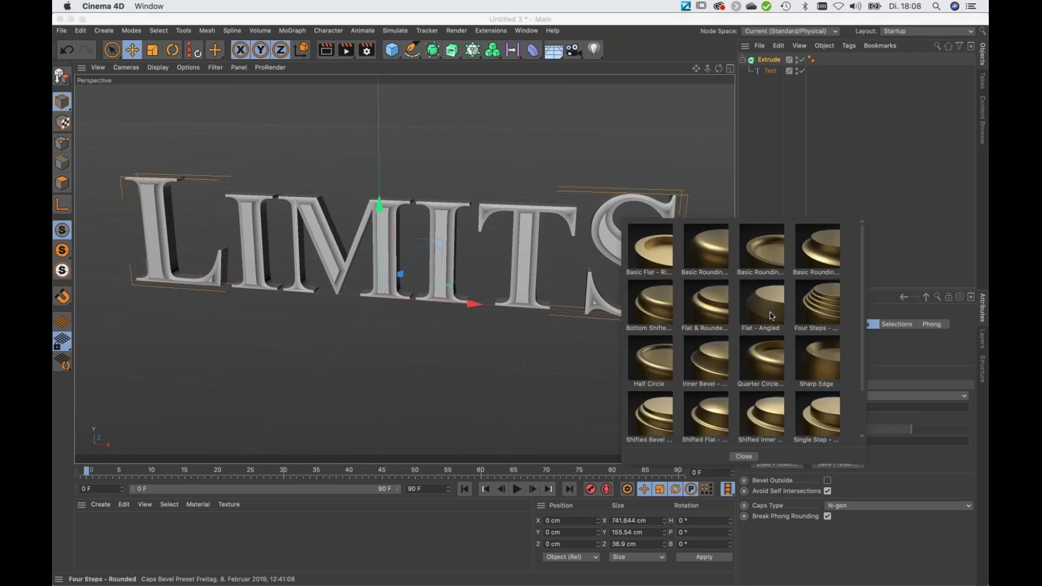
pyautogui.scroll(-2, 730, 387)
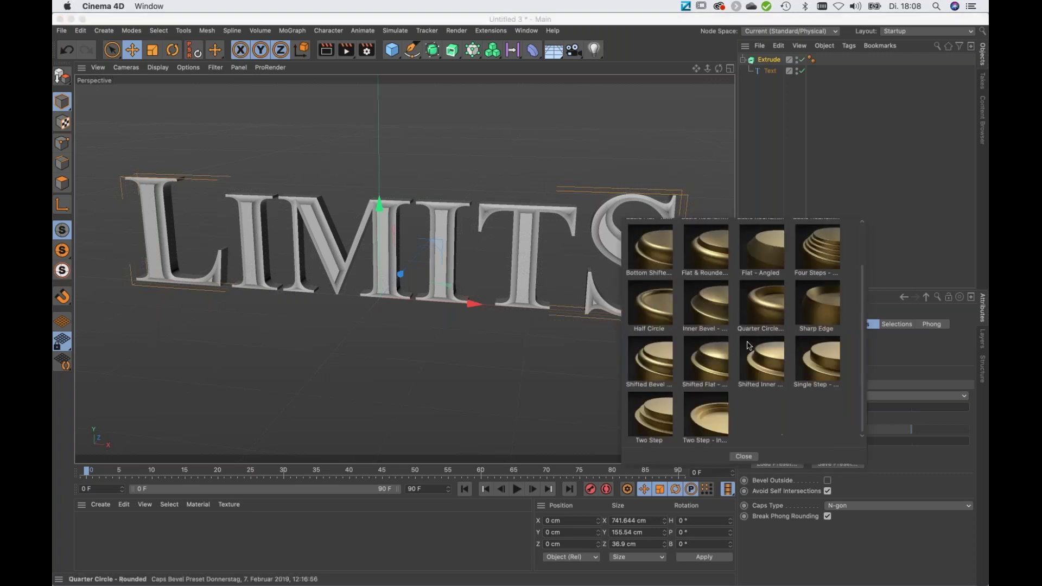
pyautogui.scroll(1, 730, 387)
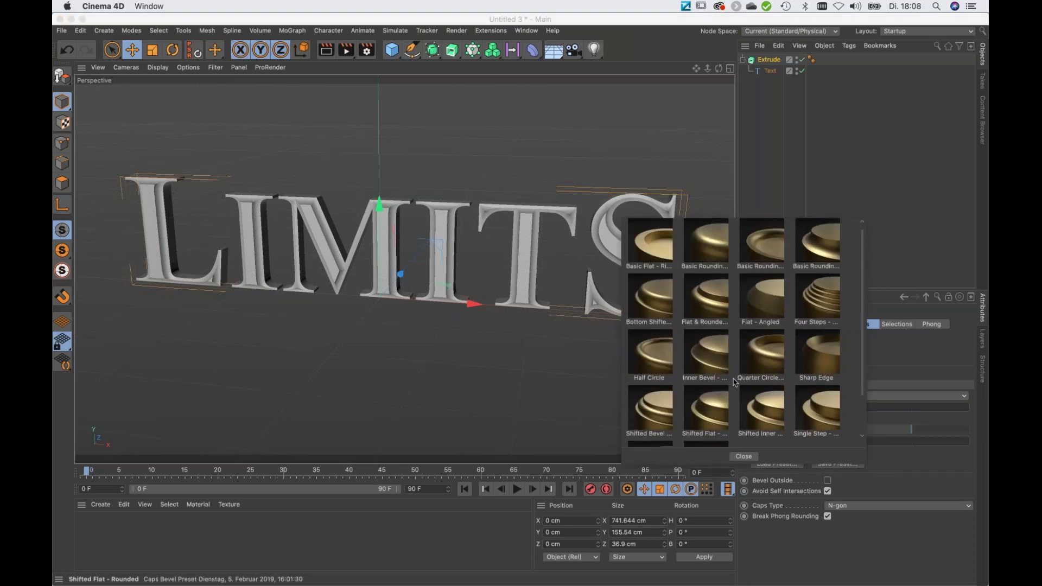
pyautogui.scroll(-2, 732, 382)
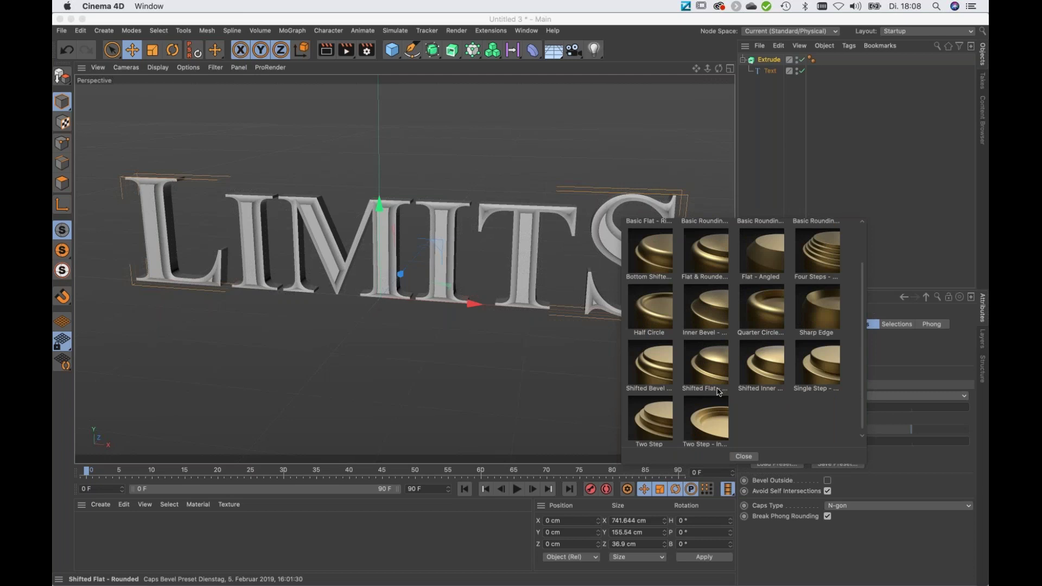
pyautogui.click(651, 369)
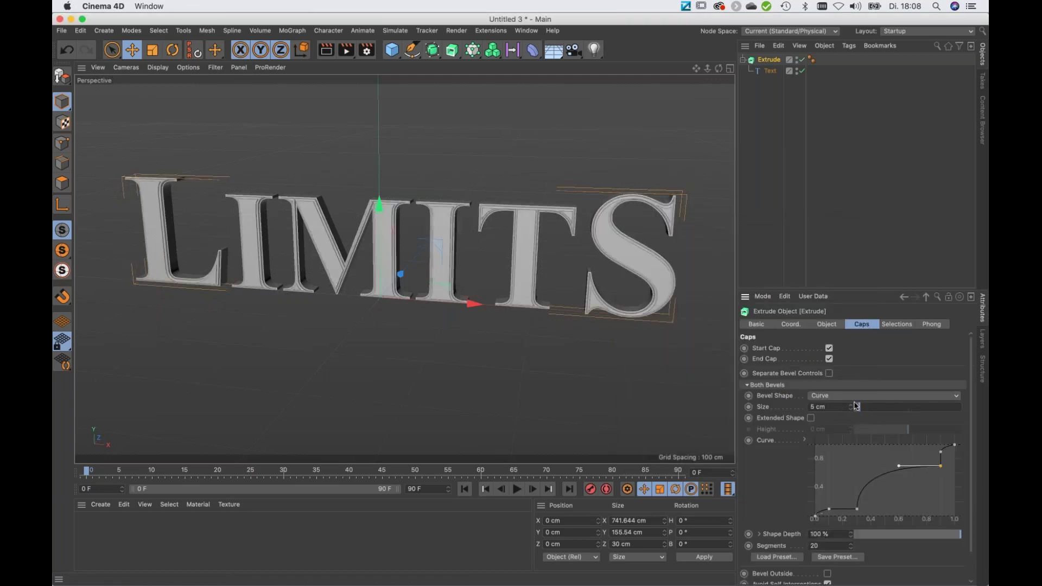
pyautogui.click(885, 484)
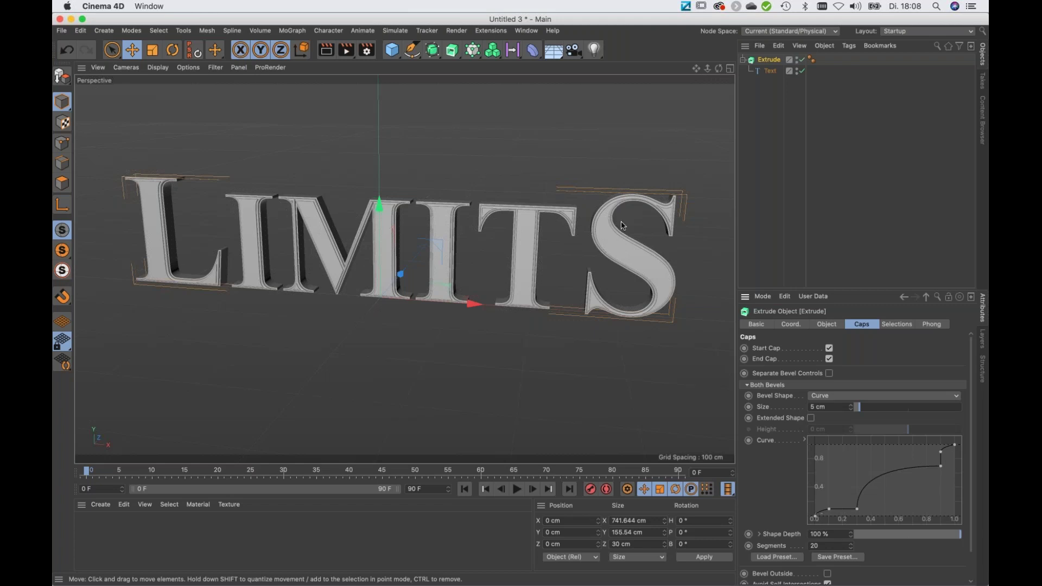
# Symmetrize the bevel profile curve of the extruded LIMITS text
pyautogui.scroll(10, 623, 226)
pyautogui.moveTo(398, 287)
pyautogui.keyDown('alt'); pyautogui.mouseDown()
pyautogui.moveTo(495, 290)
pyautogui.moveTo(477, 274)
pyautogui.moveTo(502, 338)
pyautogui.moveTo(561, 334)
pyautogui.moveTo(522, 356)
pyautogui.moveTo(586, 304)
pyautogui.moveTo(287, 157)
pyautogui.mouseUp(); pyautogui.keyUp('alt')
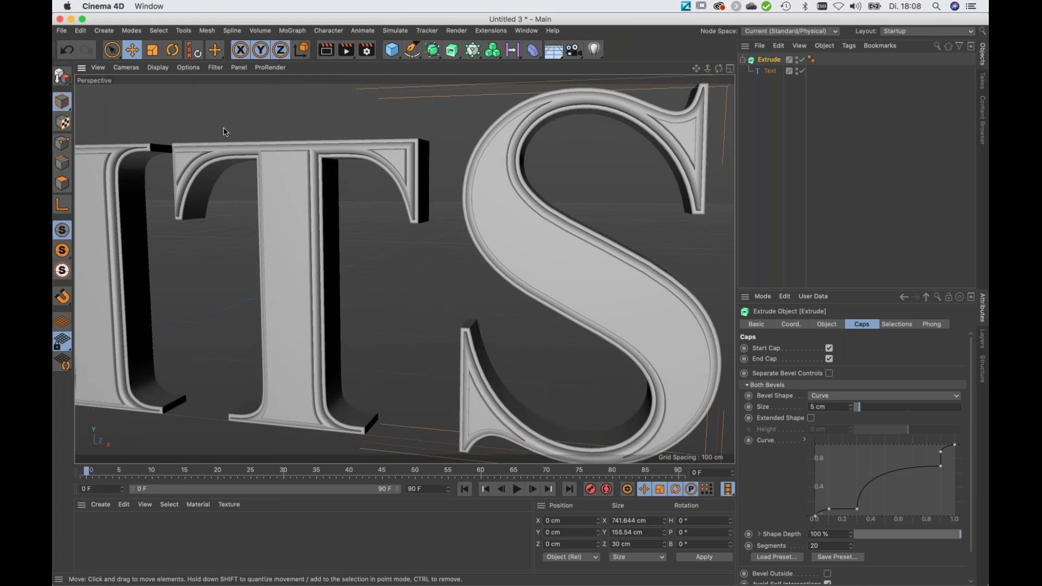
pyautogui.keyDown('alt'); pyautogui.moveTo(287, 347); pyautogui.dragTo(277, 286); pyautogui.keyUp('alt')
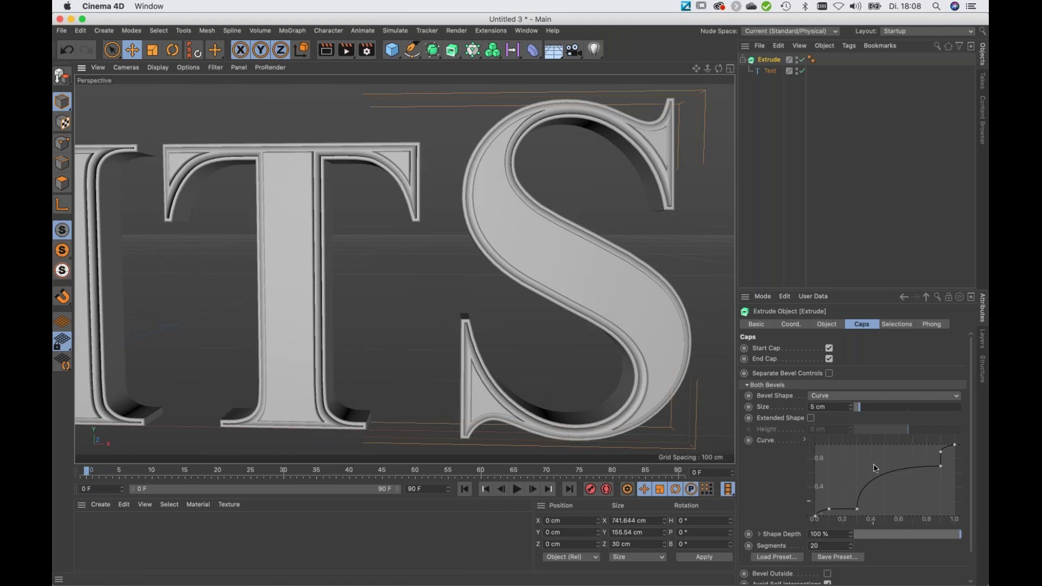
pyautogui.rightClick(903, 493)
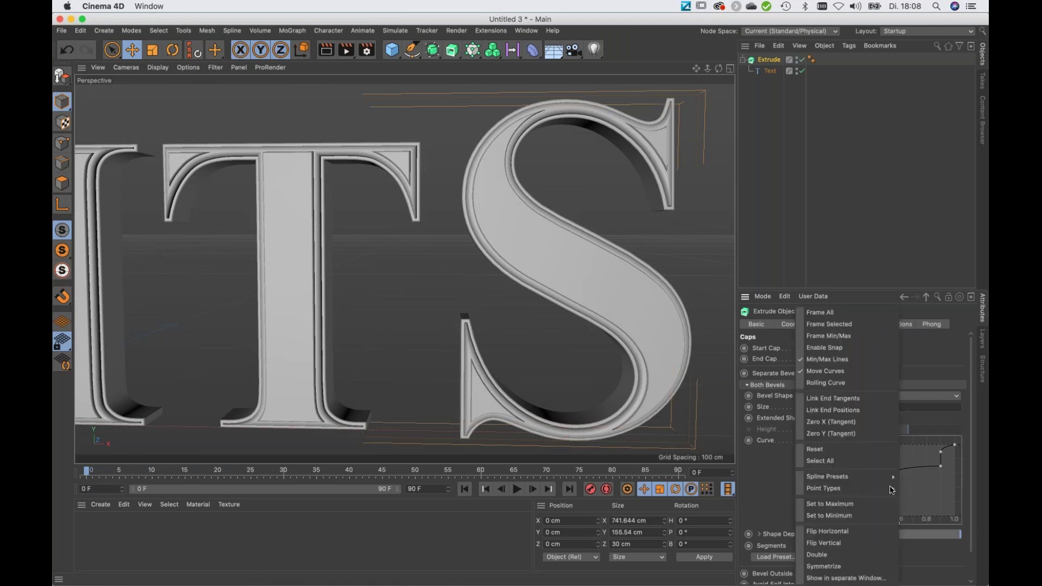
pyautogui.click(850, 569)
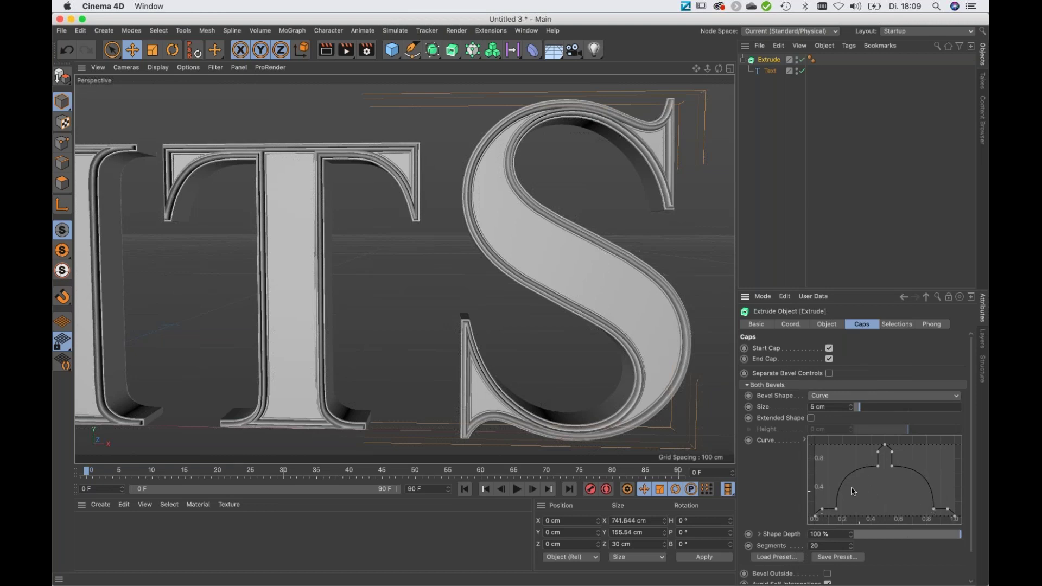
# Set the cap bevel to 30 segments and enlarge its size to 7.51 cm
pyautogui.click(823, 543)
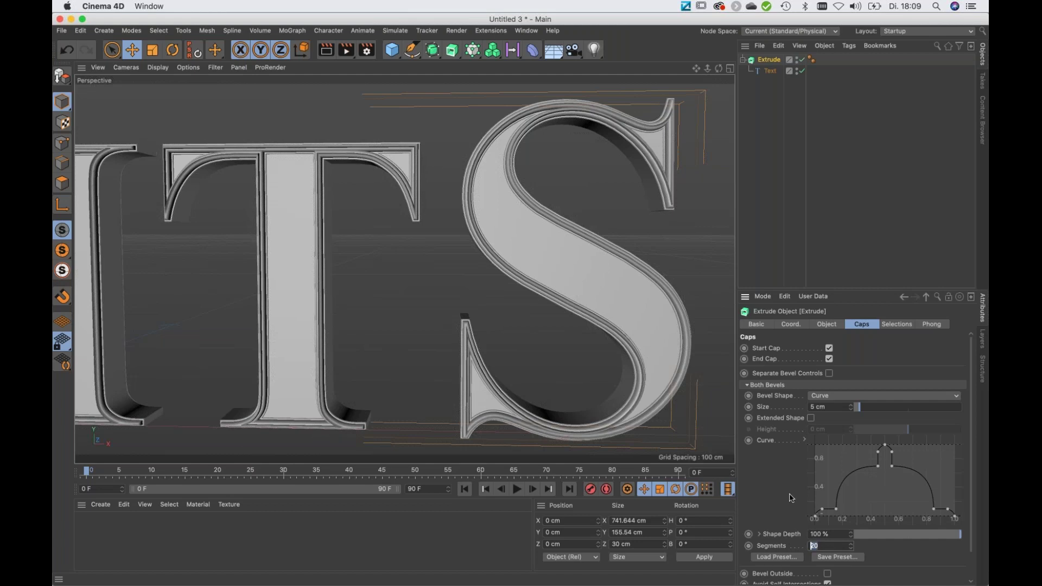
pyautogui.write('30')
pyautogui.press('Return')
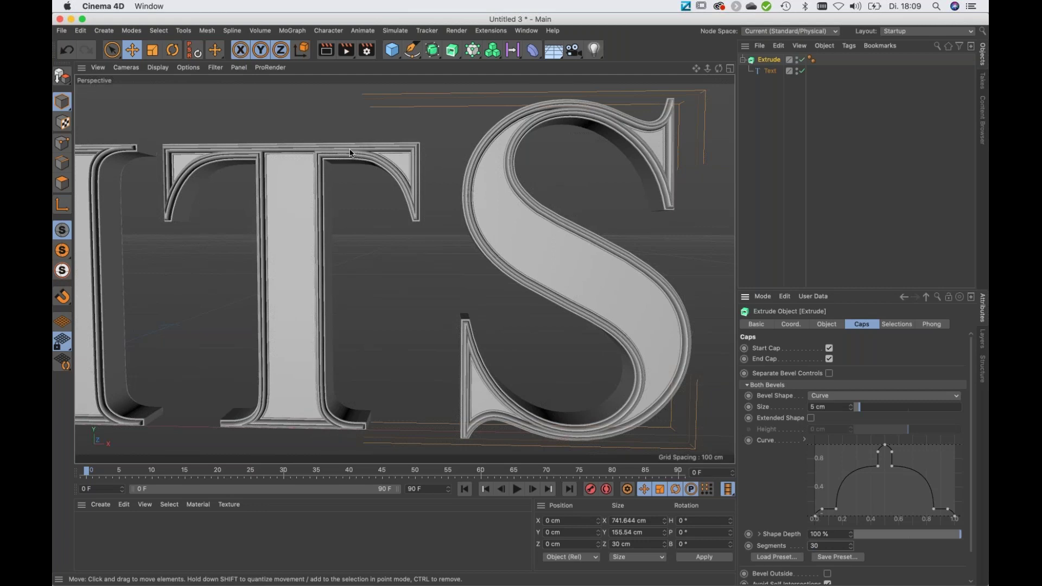
pyautogui.scroll(10, 350, 154)
pyautogui.scroll(6, 377, 187)
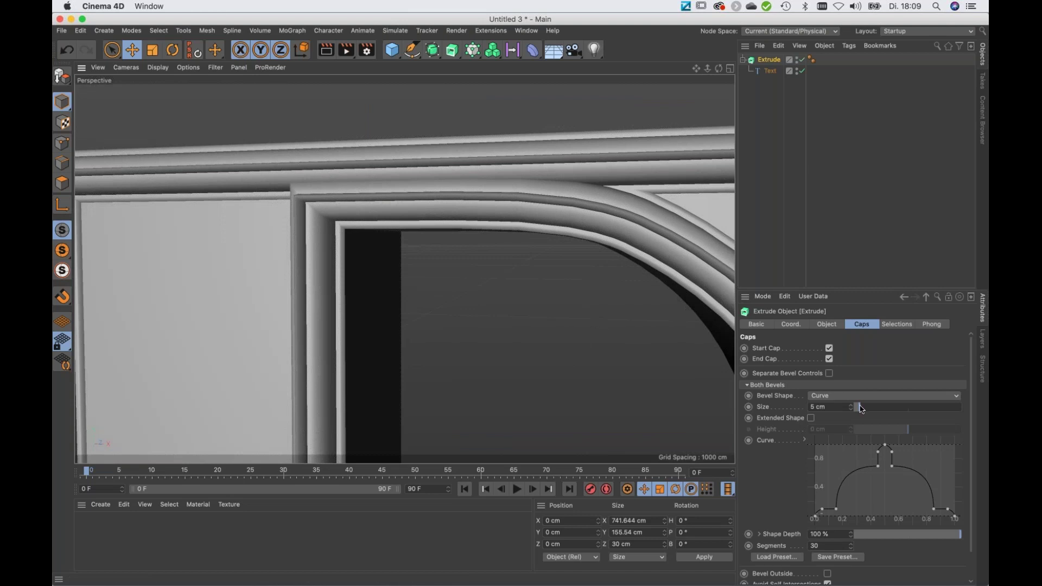
pyautogui.moveTo(863, 409); pyautogui.dragTo(865, 409)
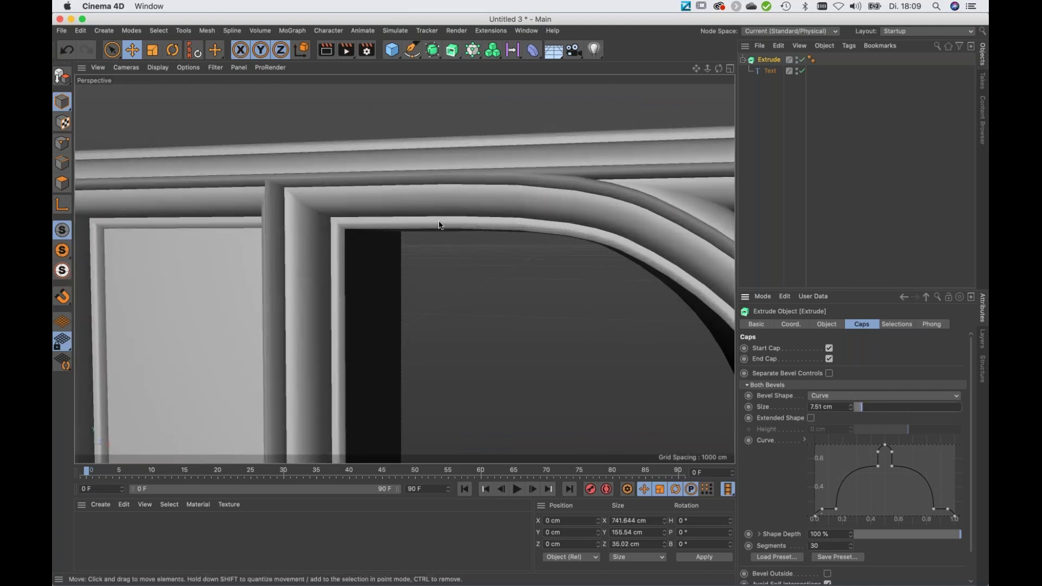
# Reduce the bevel's shape depth to 50 % and deselect the Extrude object
pyautogui.keyDown('alt'); pyautogui.moveTo(286, 233); pyautogui.dragTo(337, 214); pyautogui.keyUp('alt')
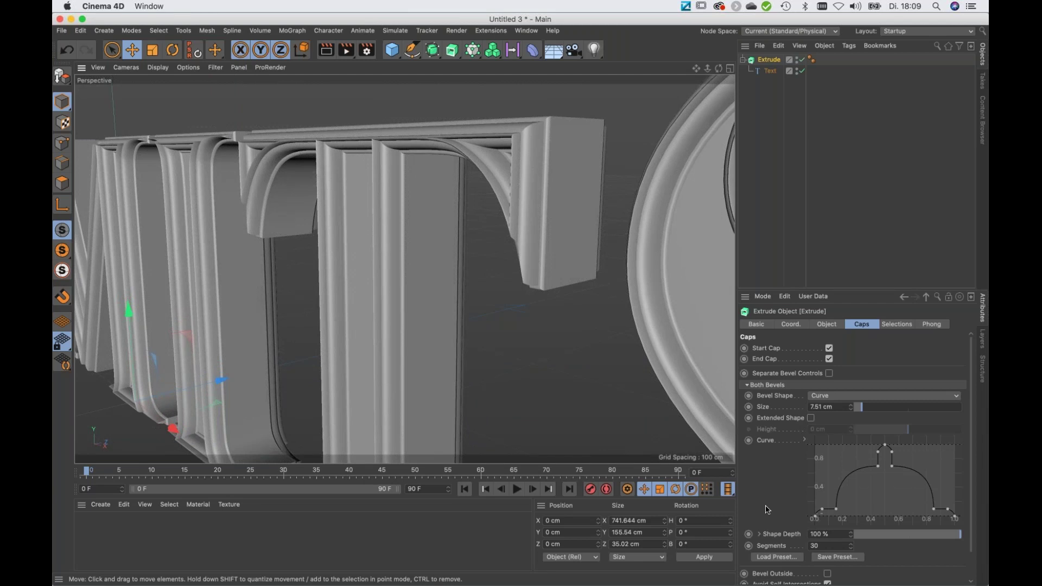
pyautogui.click(933, 535)
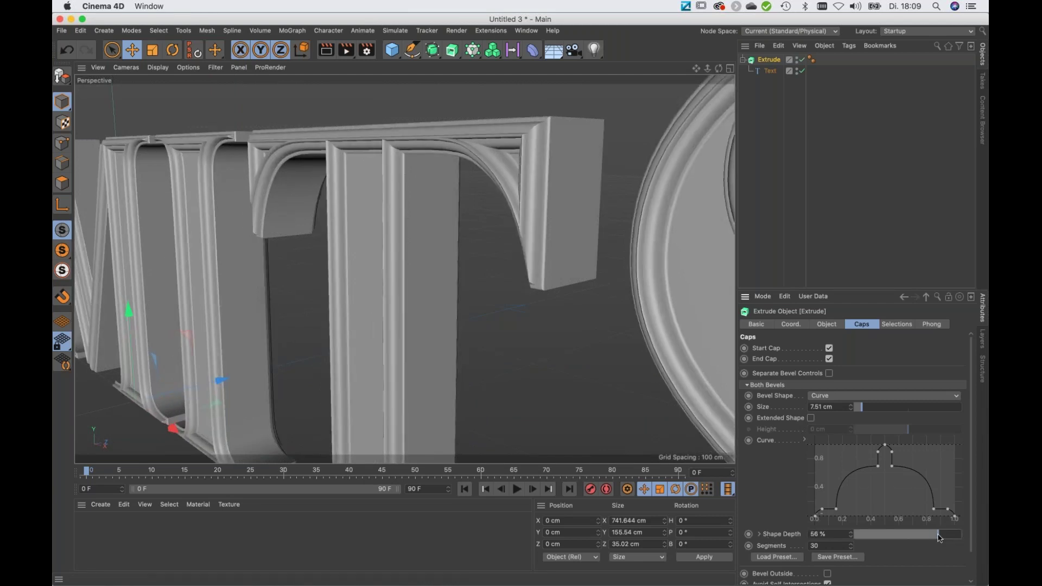
pyautogui.click(934, 535)
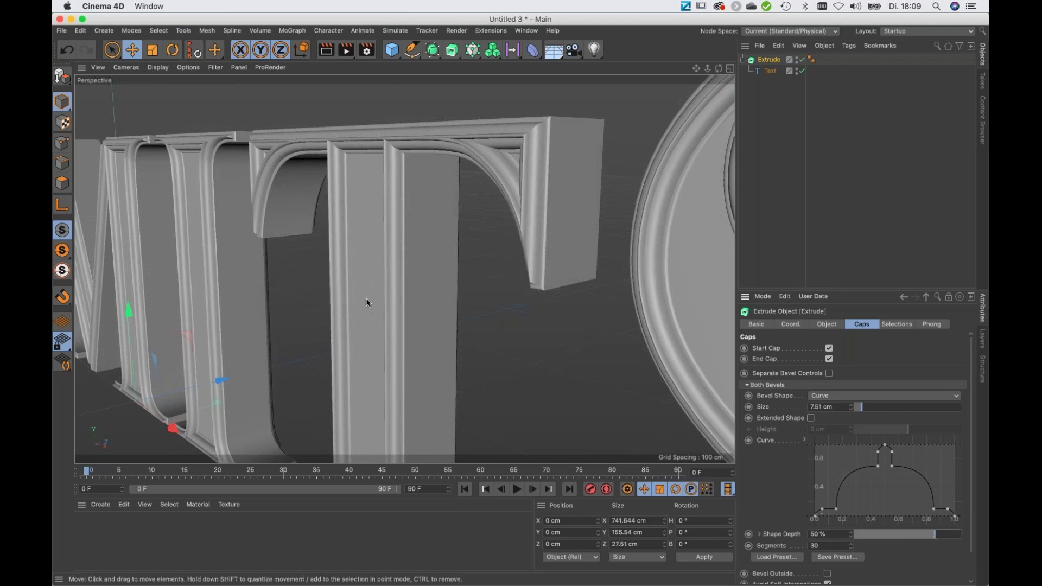
pyautogui.moveTo(362, 288)
pyautogui.keyDown('alt'); pyautogui.mouseDown()
pyautogui.moveTo(433, 262)
pyautogui.moveTo(434, 288)
pyautogui.moveTo(396, 214)
pyautogui.moveTo(357, 241)
pyautogui.moveTo(426, 239)
pyautogui.moveTo(333, 226)
pyautogui.moveTo(333, 236)
pyautogui.moveTo(396, 246)
pyautogui.moveTo(363, 262)
pyautogui.moveTo(396, 266)
pyautogui.moveTo(413, 253)
pyautogui.mouseUp(); pyautogui.keyUp('alt')
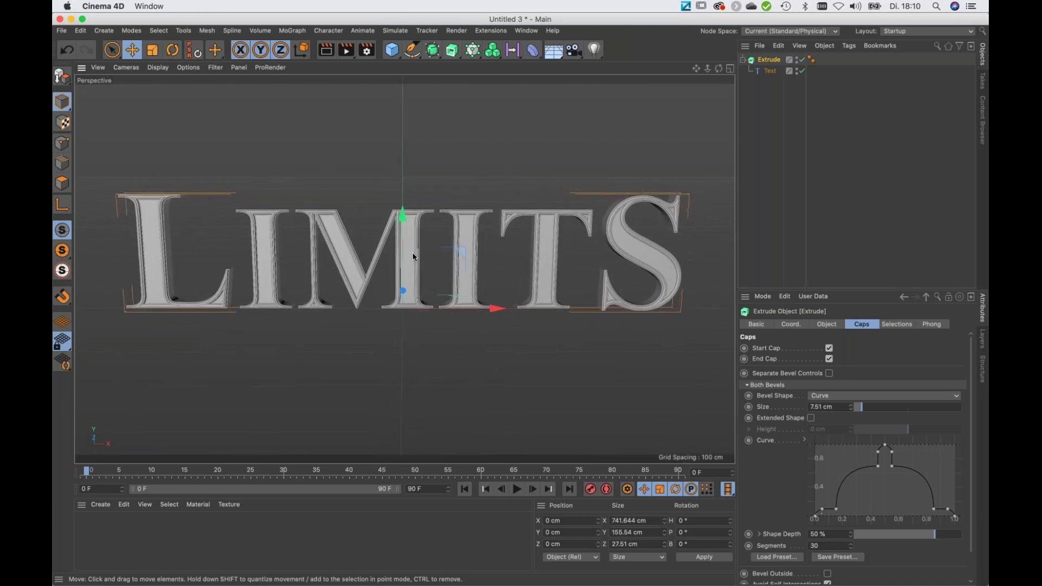
pyautogui.click(774, 116)
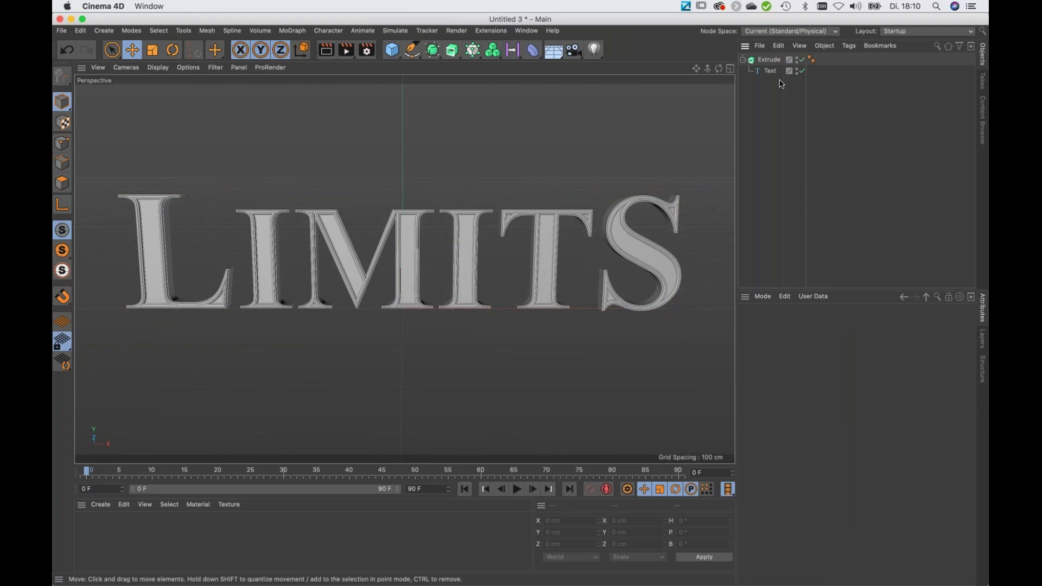
# Add a Voronoi Fracture object as the parent of the Extrude object
pyautogui.click(769, 60)
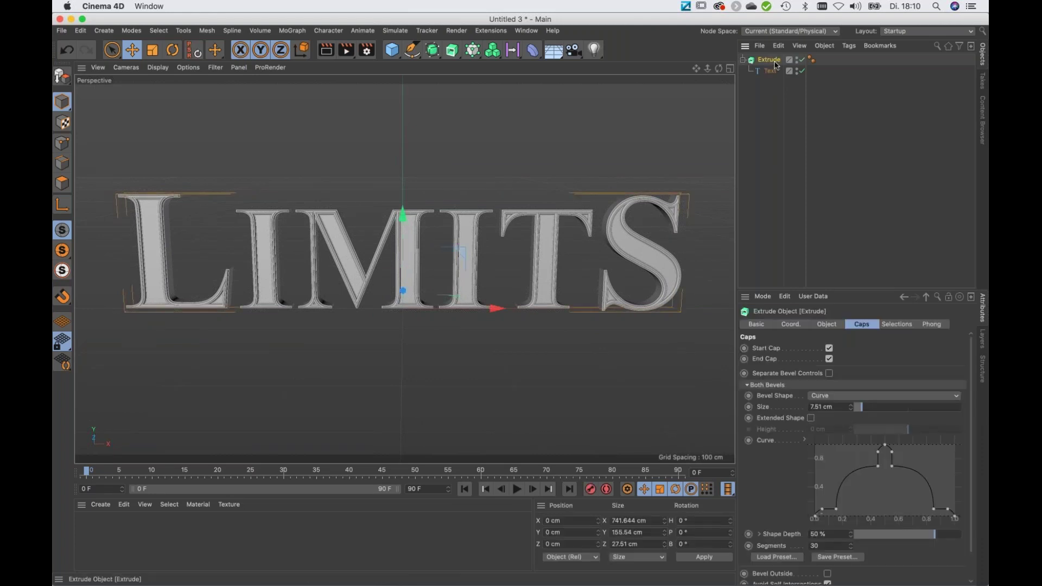
pyautogui.click(473, 51)
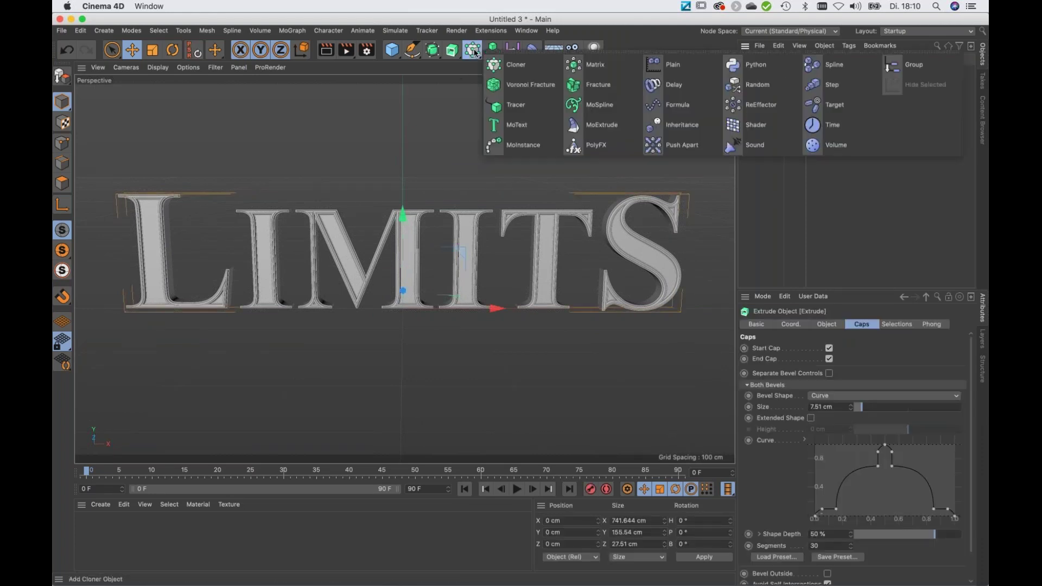
pyautogui.keyDown('alt'); pyautogui.click(513, 88); pyautogui.keyUp('alt')
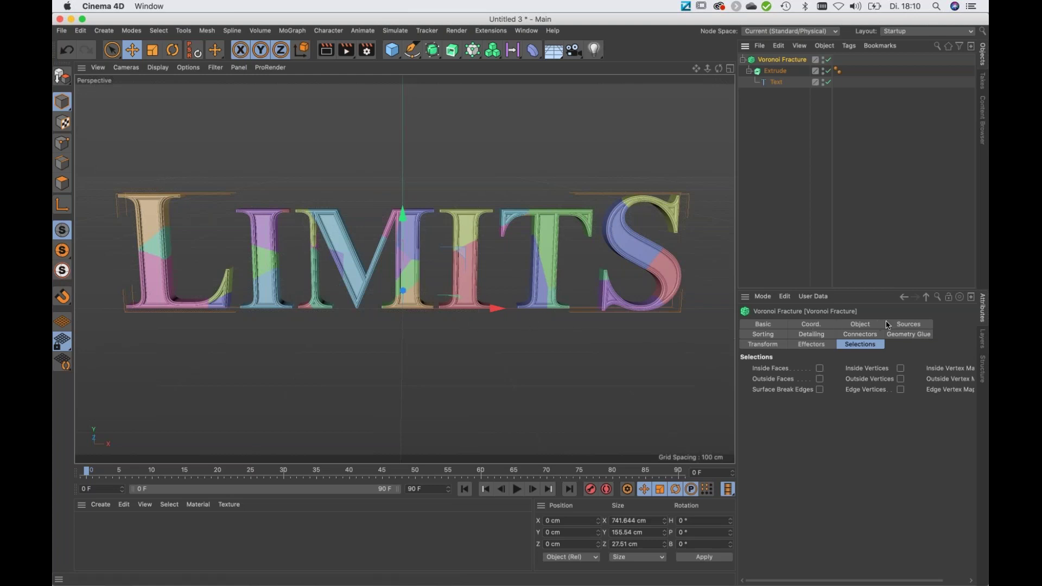
# Set the point amount of the Voronoi Fracture's Point Generator - Distribution source to 200, then deselect the object
pyautogui.click(914, 325)
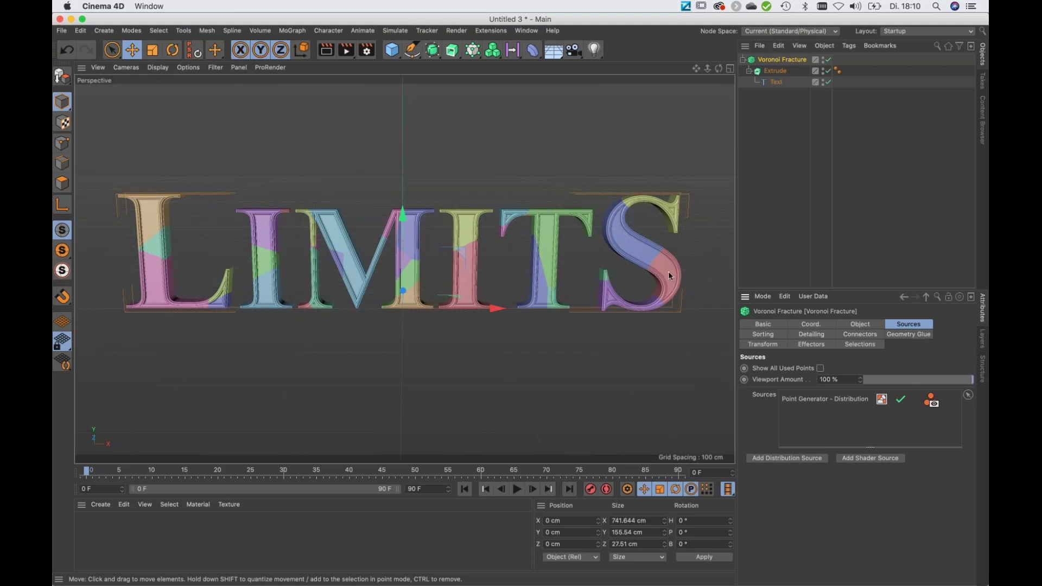
pyautogui.click(795, 406)
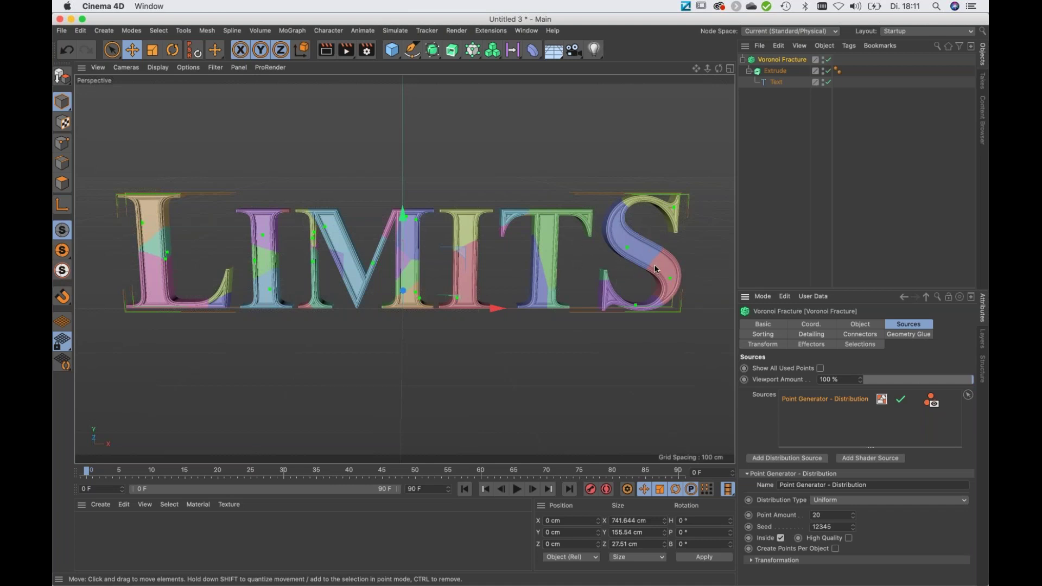
pyautogui.click(827, 514)
pyautogui.write('0')
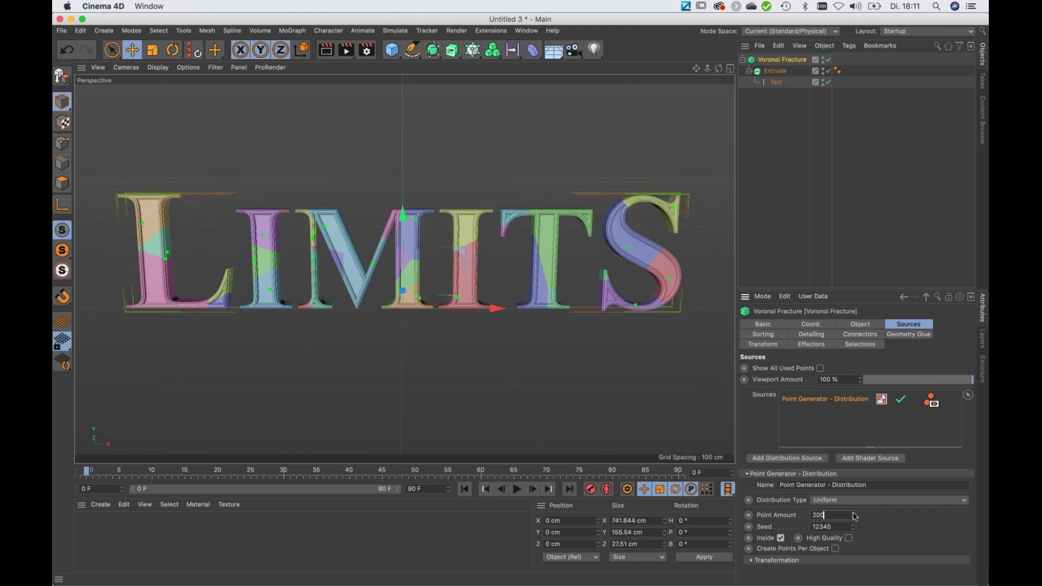
pyautogui.press('Return')
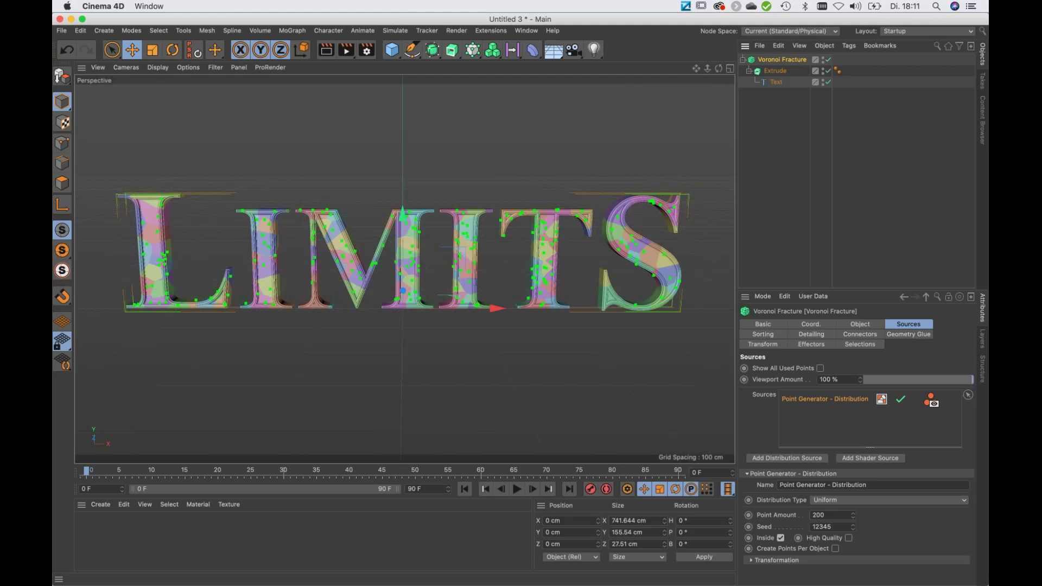
pyautogui.click(760, 193)
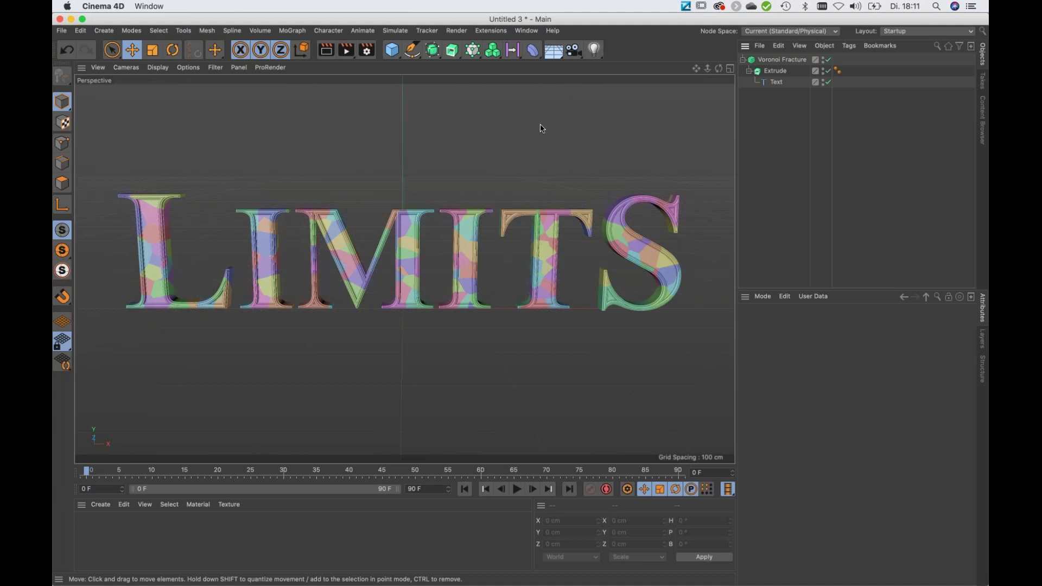
# Add a Floor object, apply a Rigid Body simulation tag with both it and the Voronoi Fracture selected, and deselect everything
pyautogui.click(554, 52)
pyautogui.keyDown('shift'); pyautogui.click(777, 73); pyautogui.keyUp('shift')
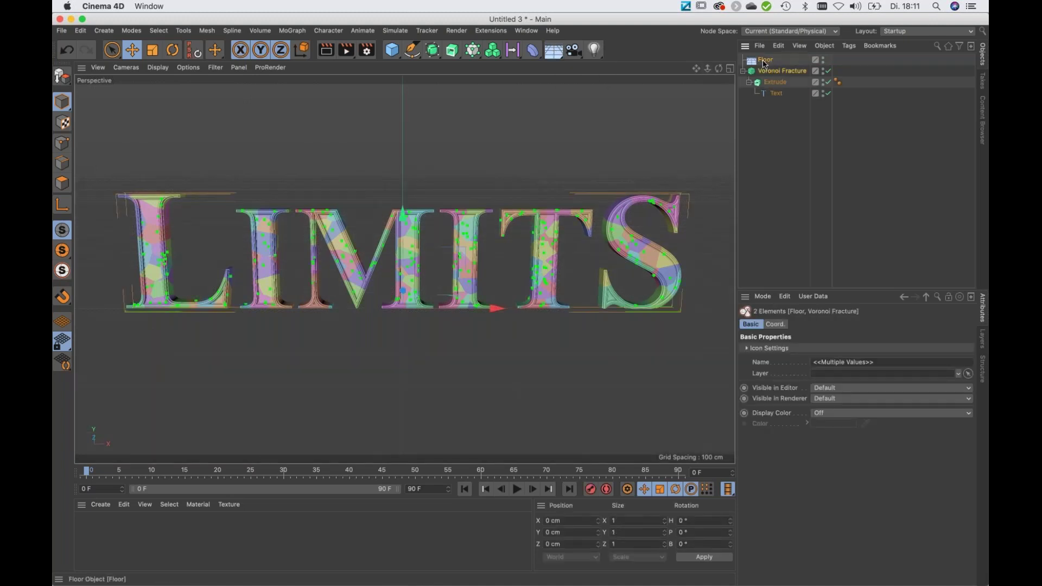
pyautogui.rightClick(795, 75)
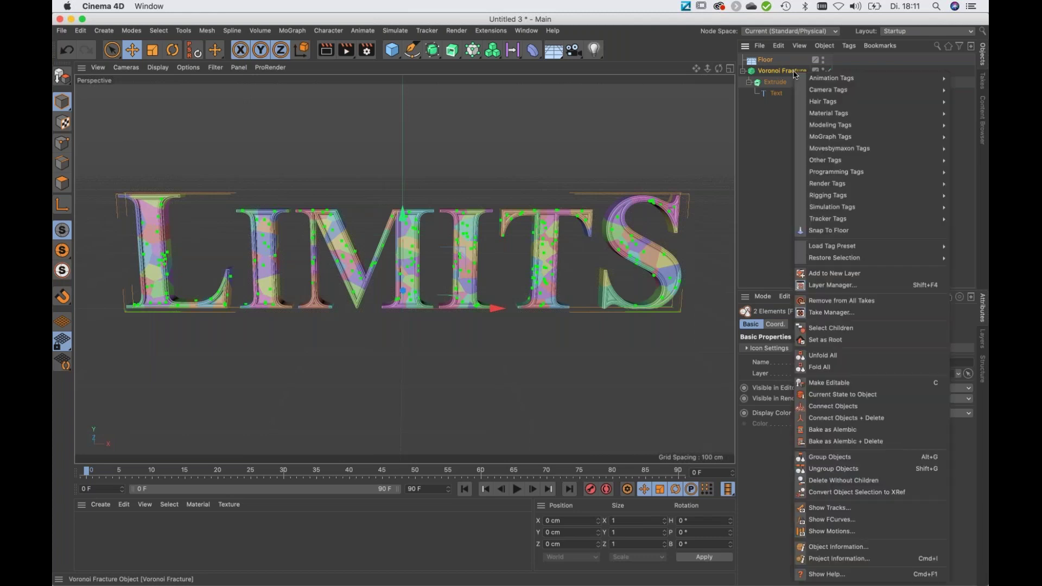
pyautogui.moveTo(838, 171)
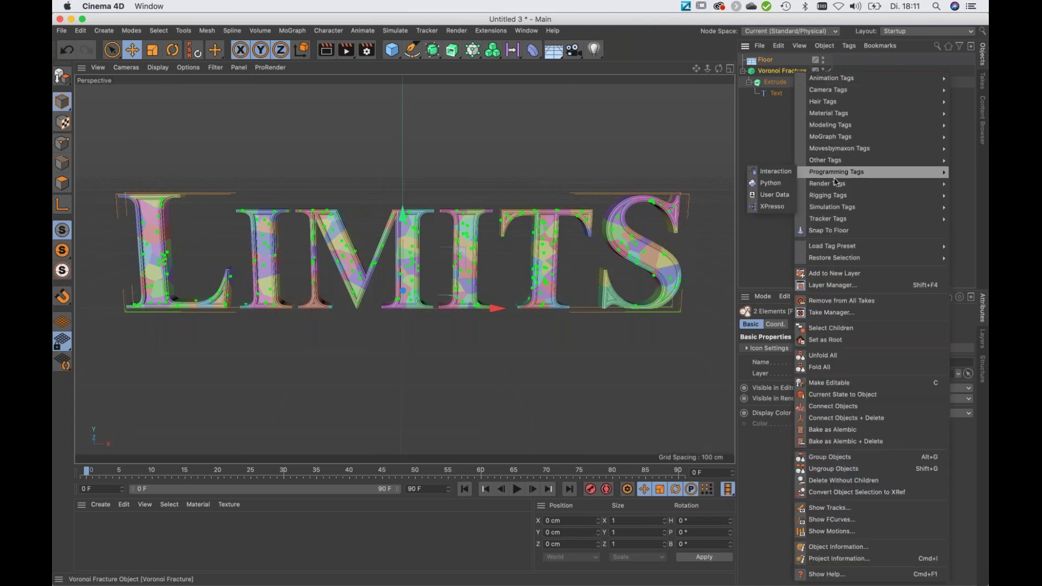
pyautogui.moveTo(842, 207)
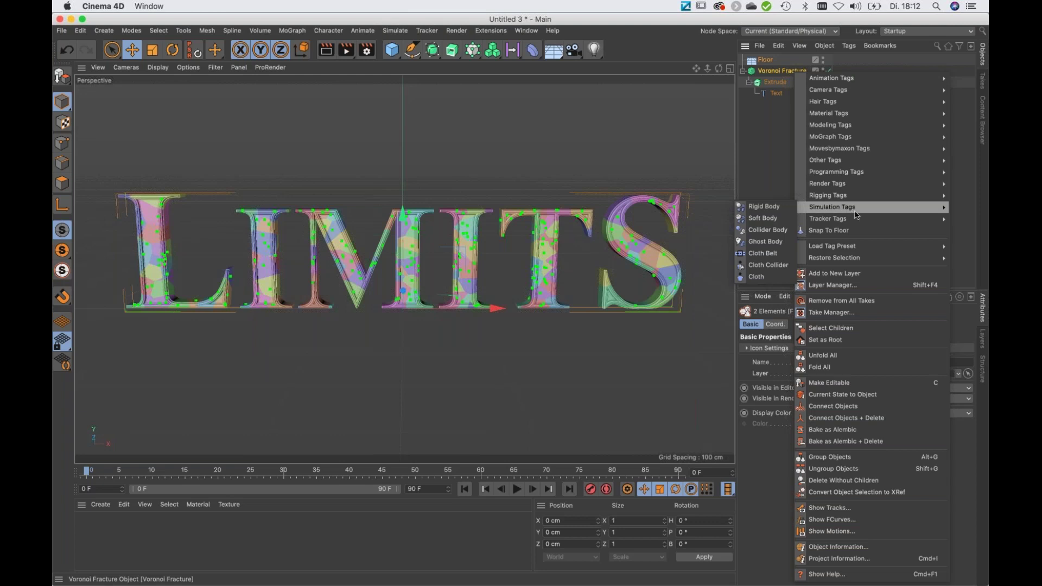
pyautogui.click(762, 208)
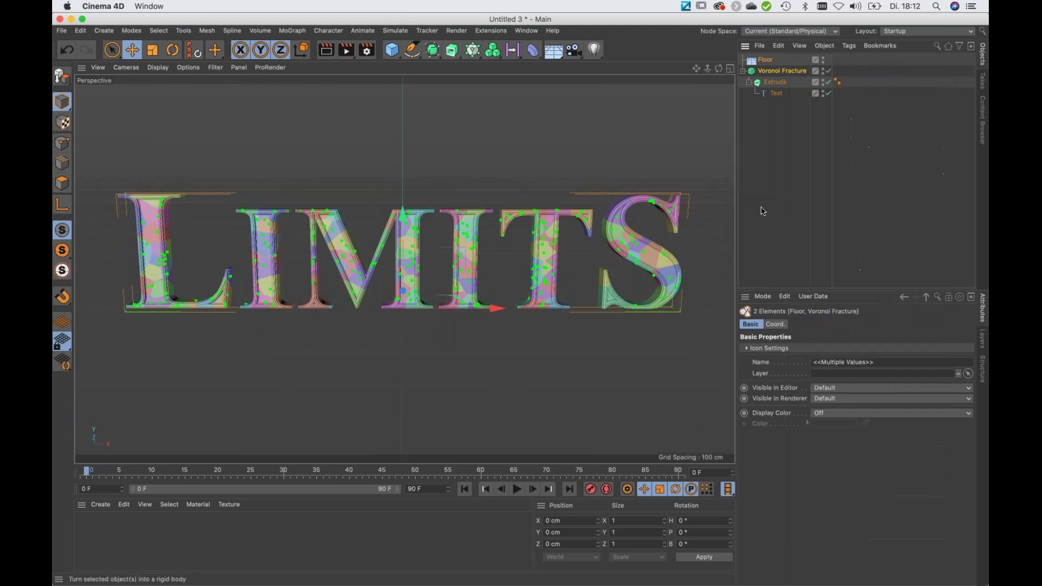
pyautogui.click(780, 145)
# Play the simulation to examine how the fragments fall onto the floor, and return to frame 0
pyautogui.click(517, 489)
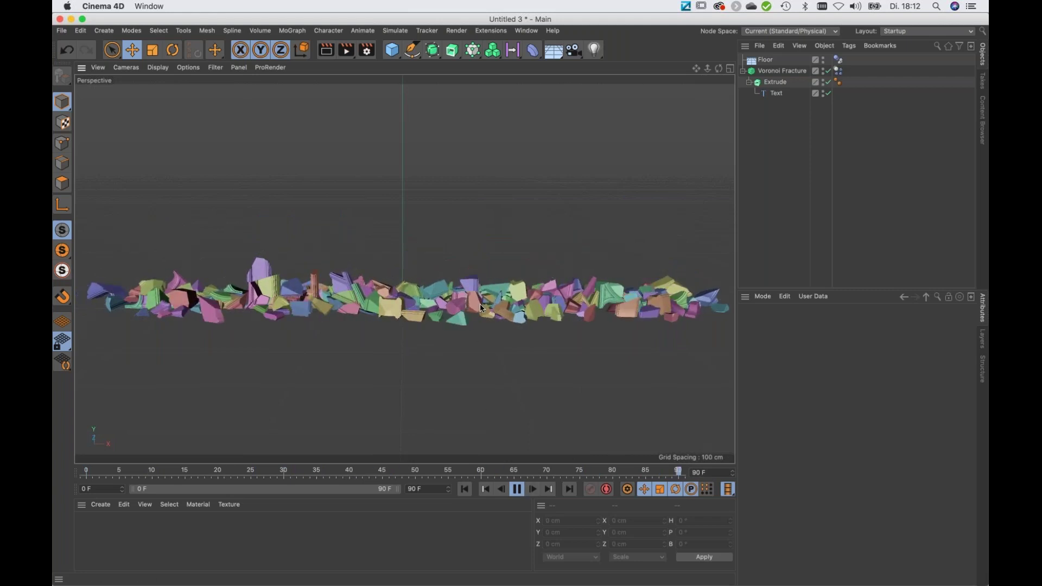
pyautogui.keyDown('alt'); pyautogui.moveTo(466, 309); pyautogui.dragTo(498, 310); pyautogui.keyUp('alt')
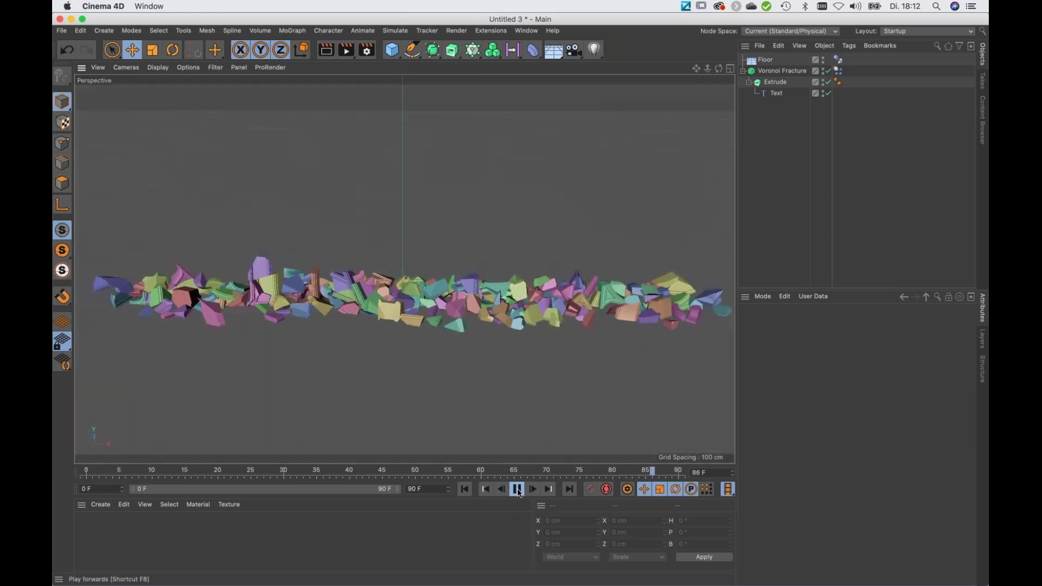
pyautogui.click(517, 489)
pyautogui.click(465, 488)
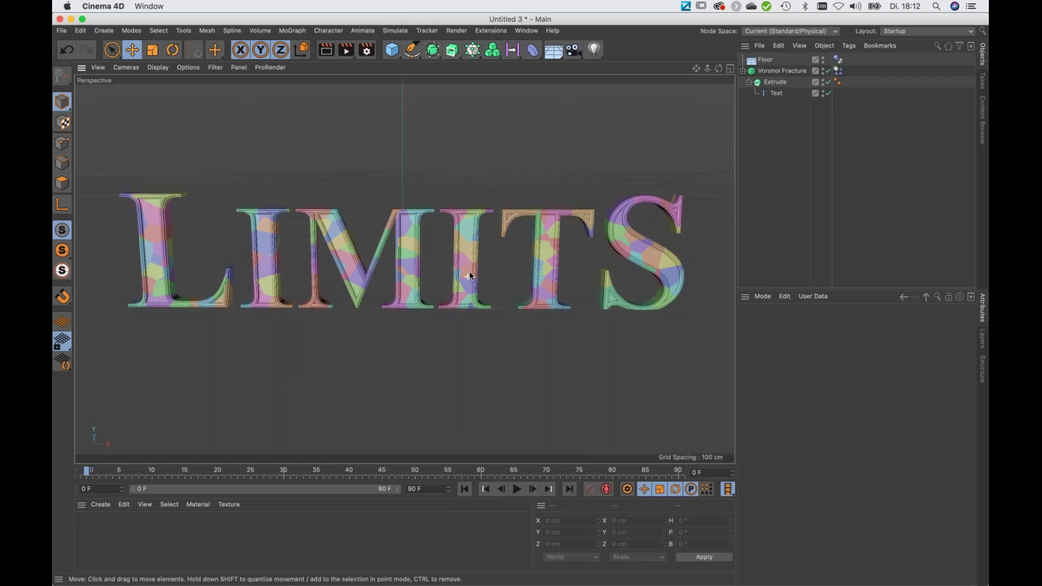
# Delete the Floor object and play the simulation without it, ending back at frame 0
pyautogui.keyDown('alt'); pyautogui.moveTo(470, 275); pyautogui.dragTo(477, 275, button='middle'); pyautogui.keyUp('alt')
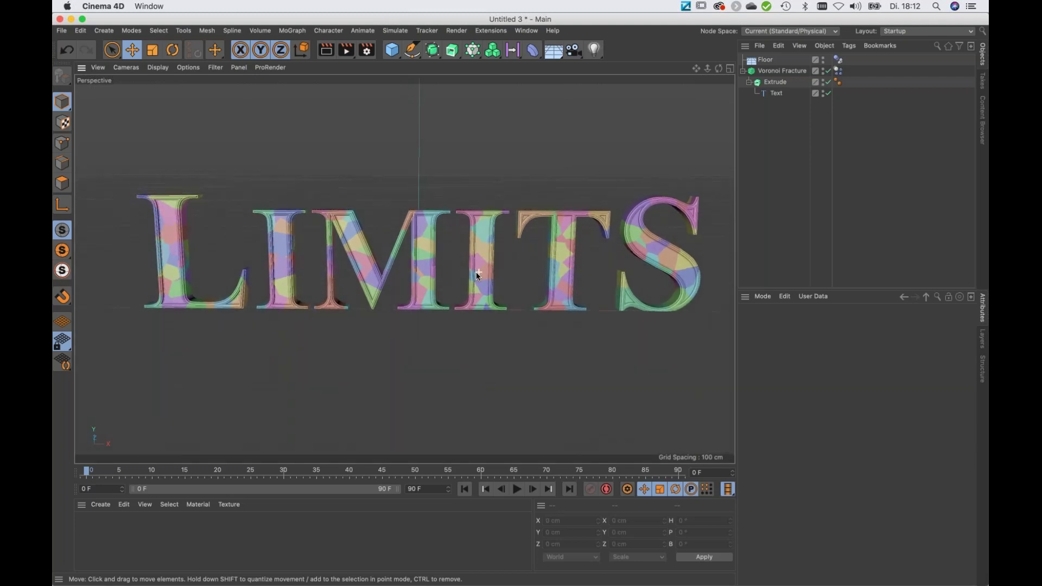
pyautogui.click(765, 60)
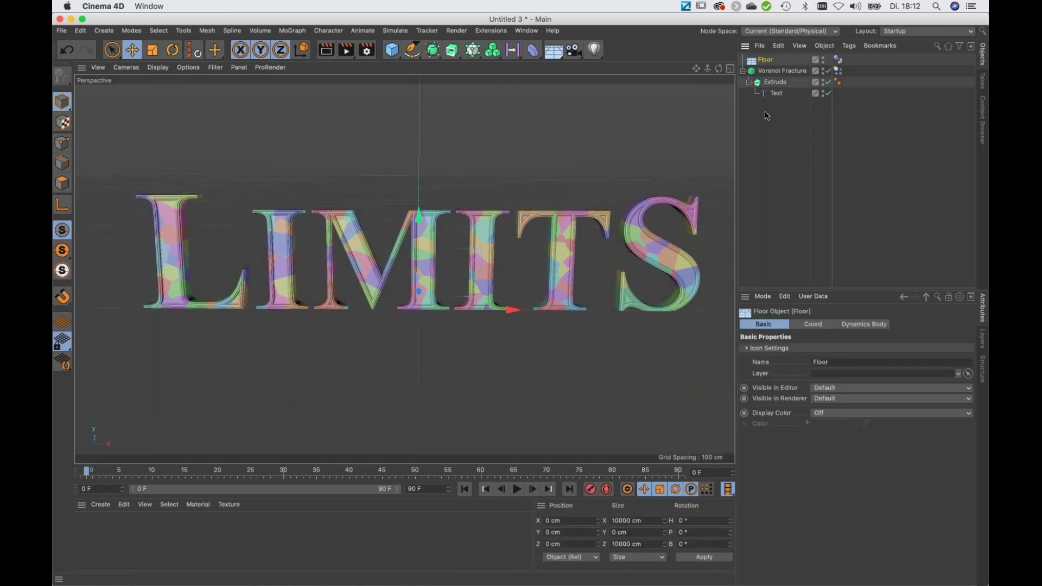
pyautogui.press('Delete')
pyautogui.click(517, 489)
pyautogui.click(518, 490)
pyautogui.click(464, 489)
pyautogui.click(517, 489)
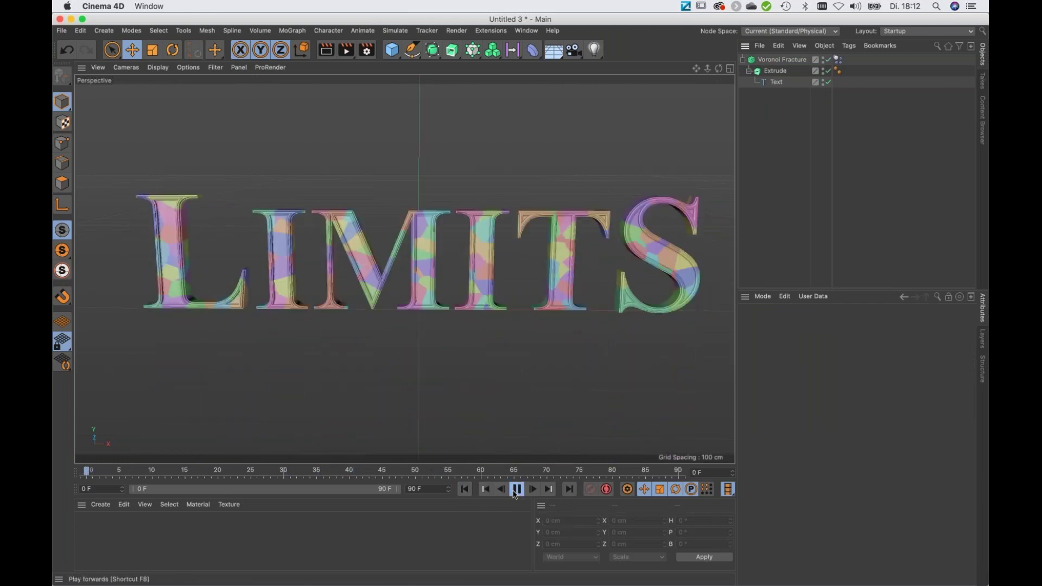
pyautogui.click(517, 489)
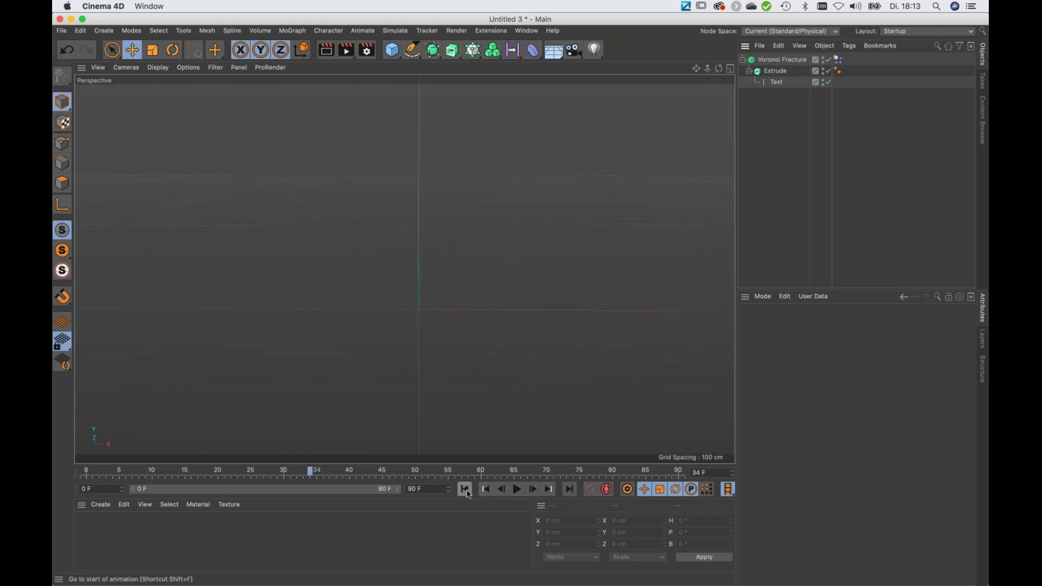
pyautogui.click(464, 489)
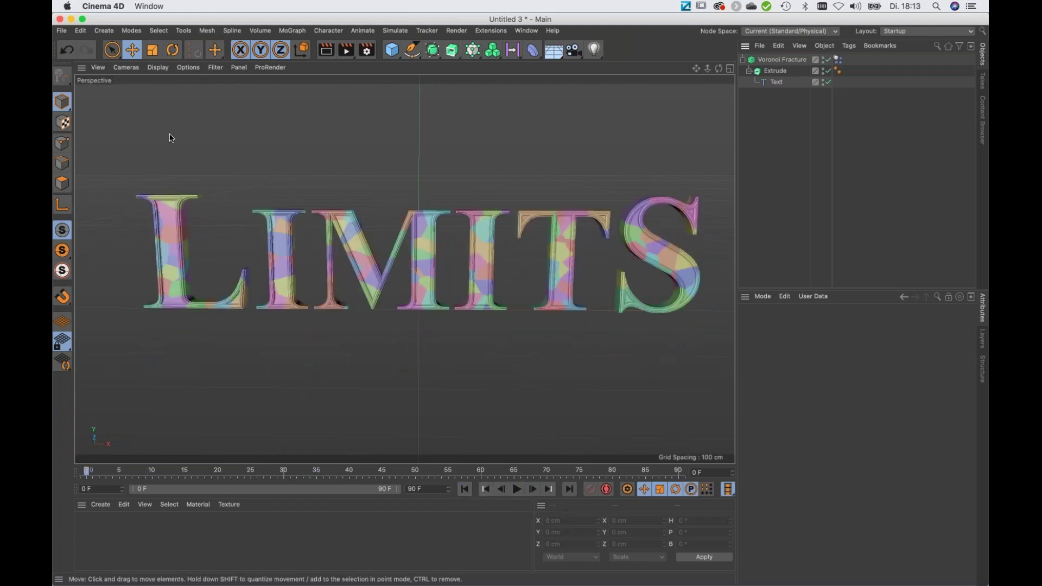
# Set the gravity to 0 cm in the project's Dynamics settings
pyautogui.click(80, 31)
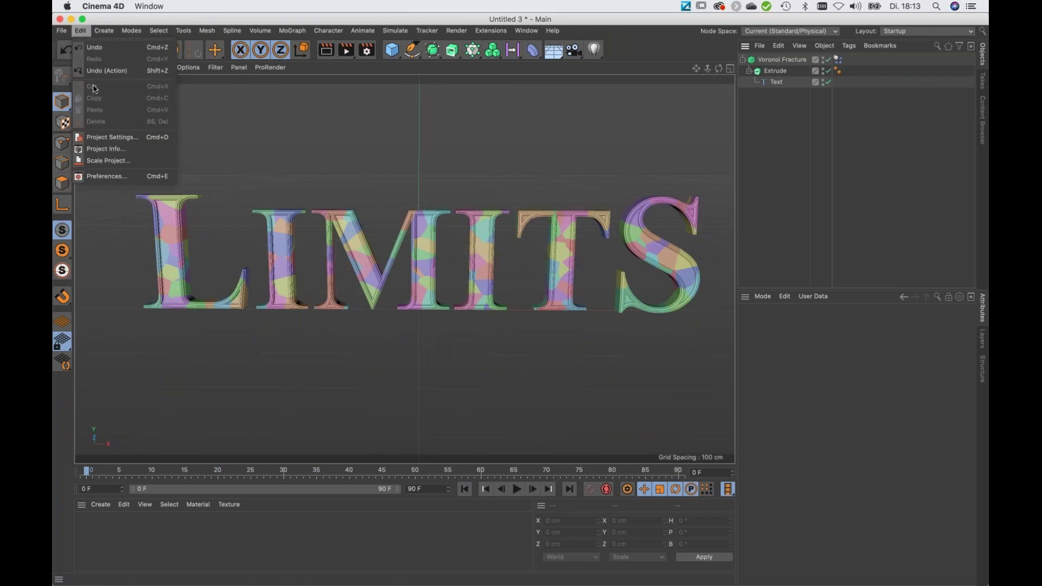
pyautogui.click(135, 140)
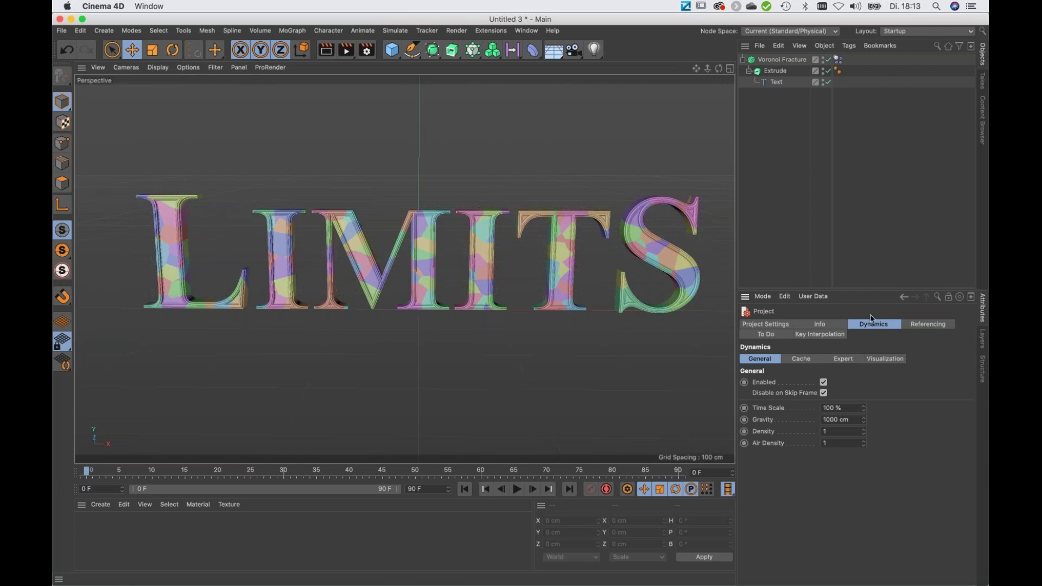
pyautogui.click(759, 424)
pyautogui.click(823, 420)
pyautogui.write('0')
# Play the simulation without gravity, examine the cracks between the fragments up close, and return to frame 0
pyautogui.click(516, 490)
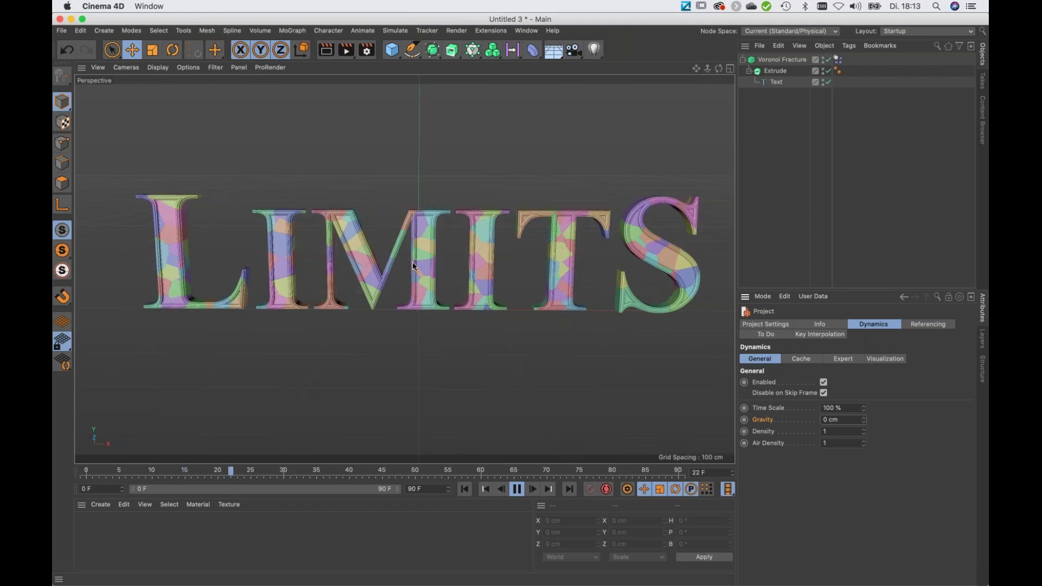
pyautogui.scroll(15, 462, 260)
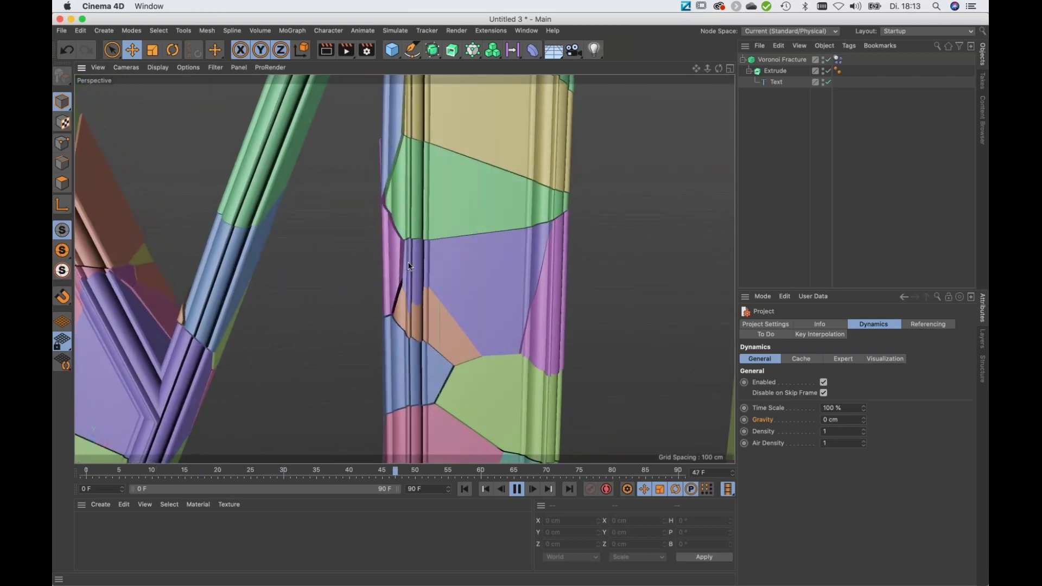
pyautogui.scroll(3, 432, 272)
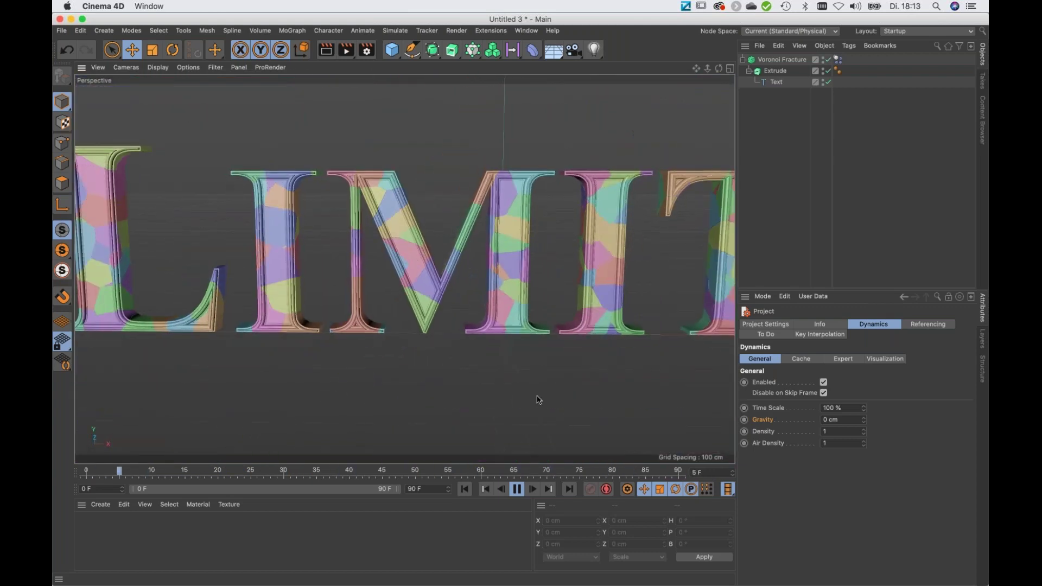
pyautogui.click(517, 489)
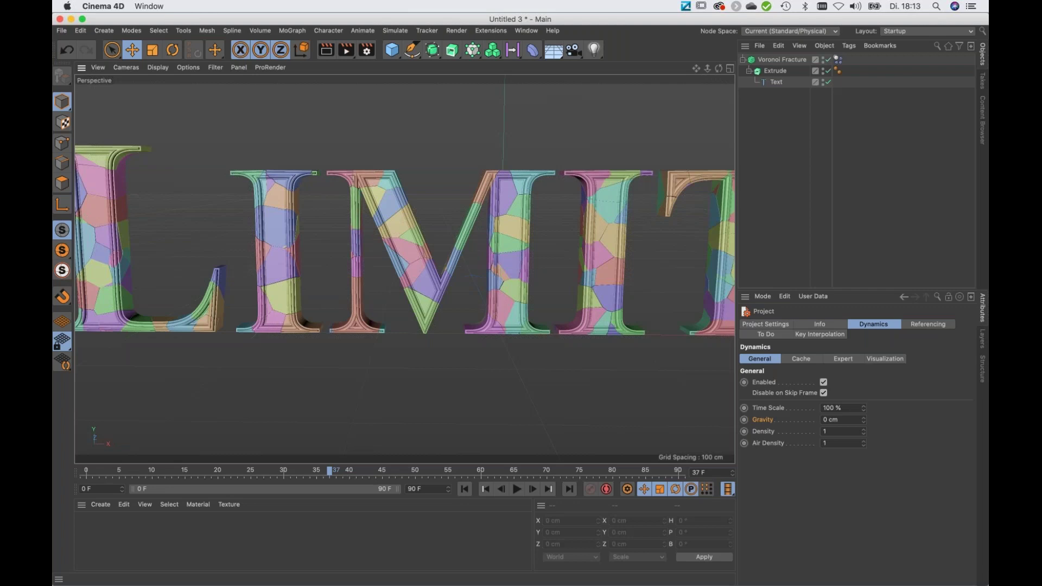
pyautogui.click(464, 490)
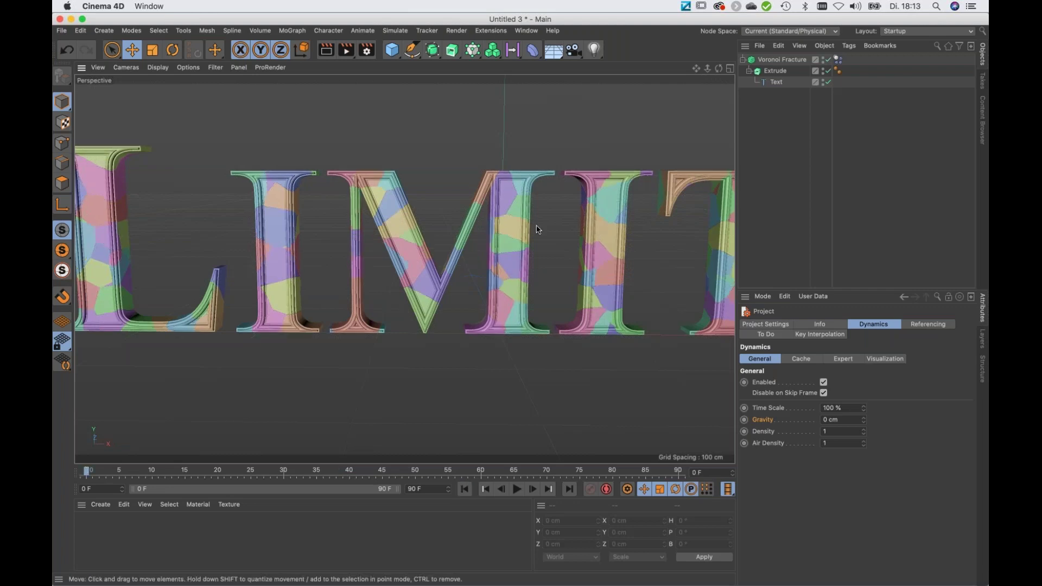
# Set the trigger of the Voronoi Fracture's Dynamics Body tag to On Collision
pyautogui.click(839, 60)
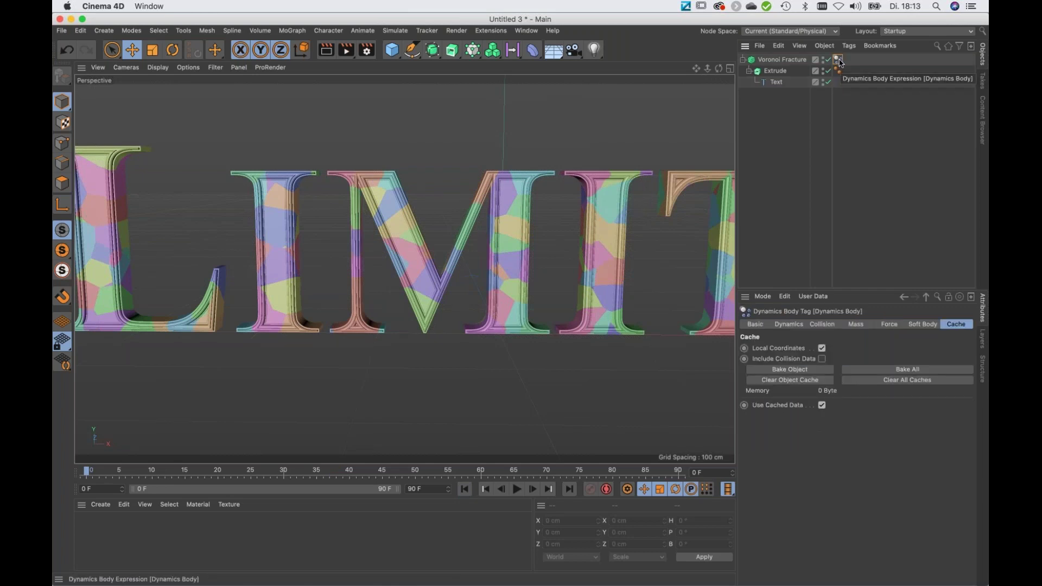
pyautogui.click(798, 324)
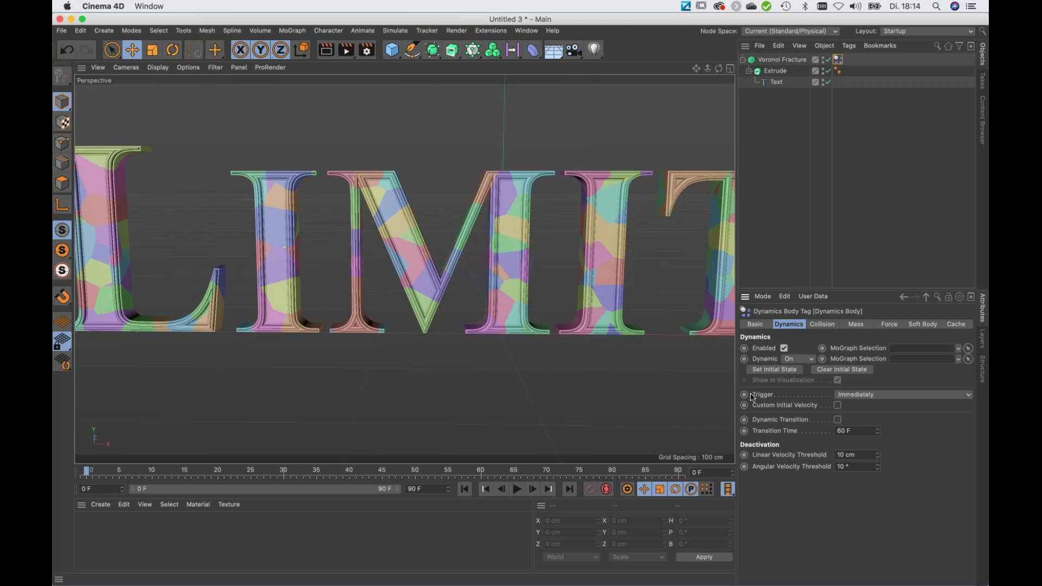
pyautogui.click(875, 396)
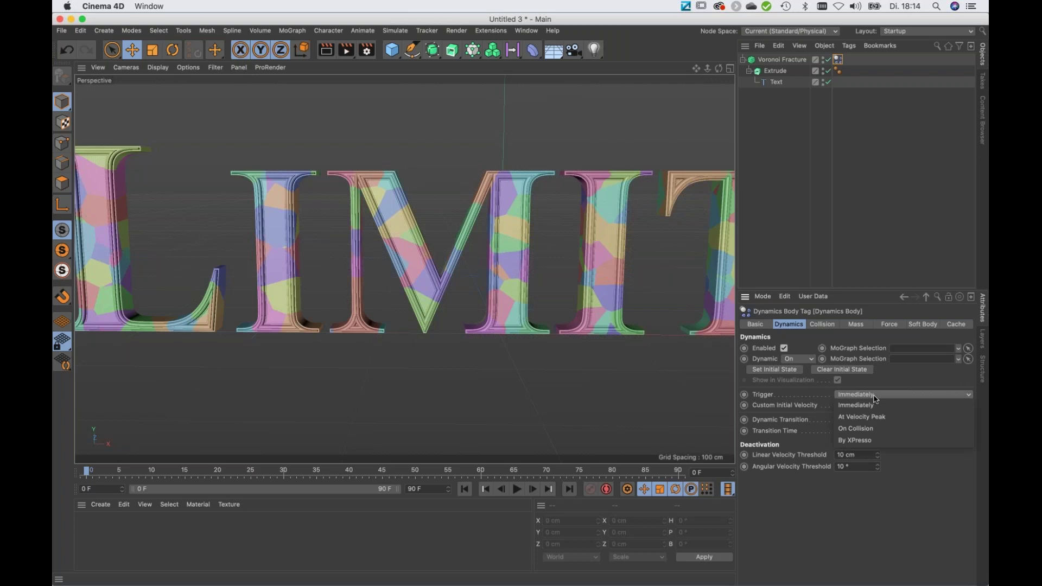
pyautogui.click(856, 434)
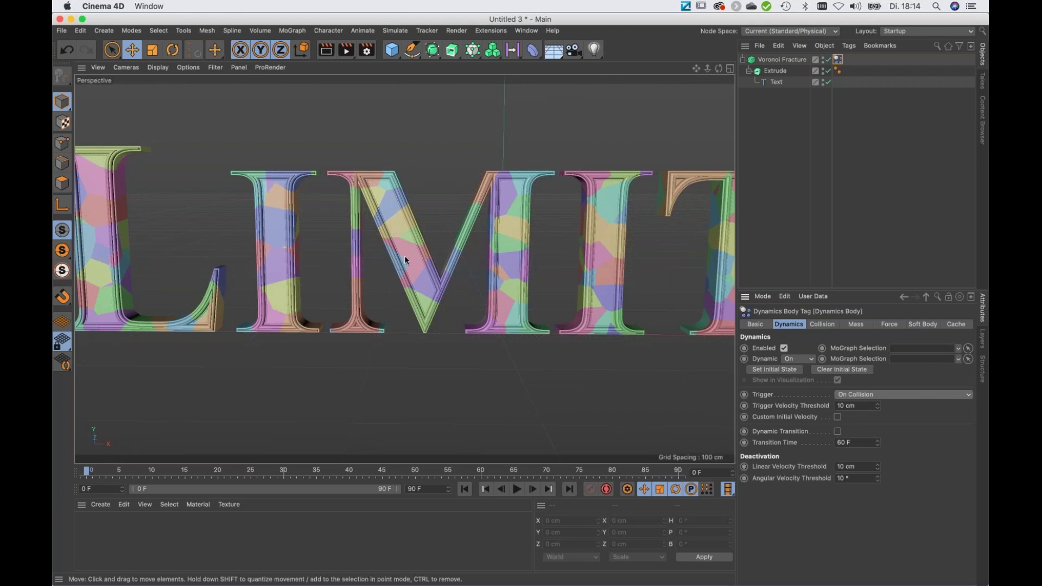
# Play the simulation to check the title's behaviour with the On Collision trigger, and return to frame 0
pyautogui.scroll(-3, 394, 258)
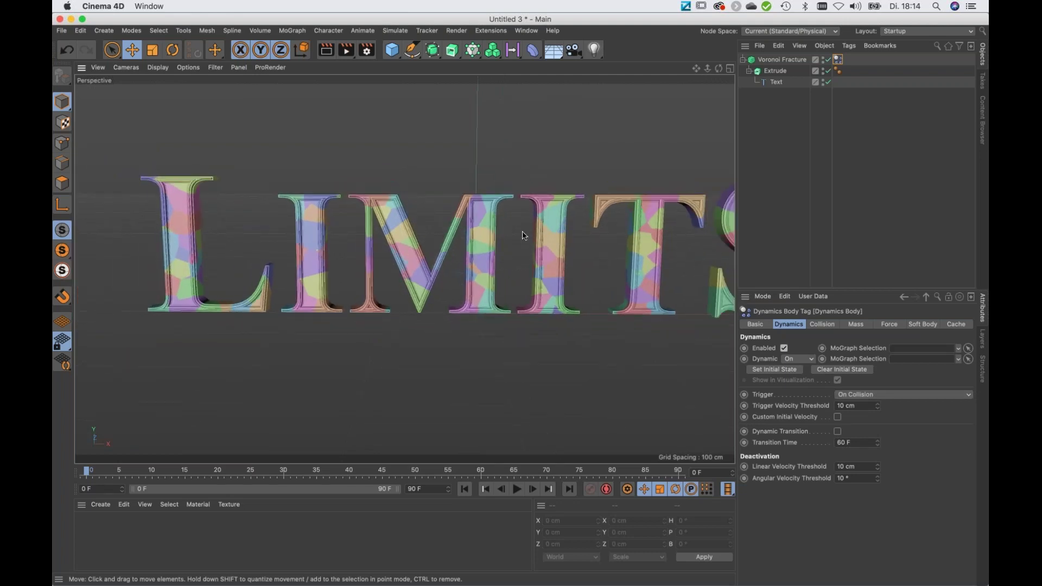
pyautogui.click(518, 492)
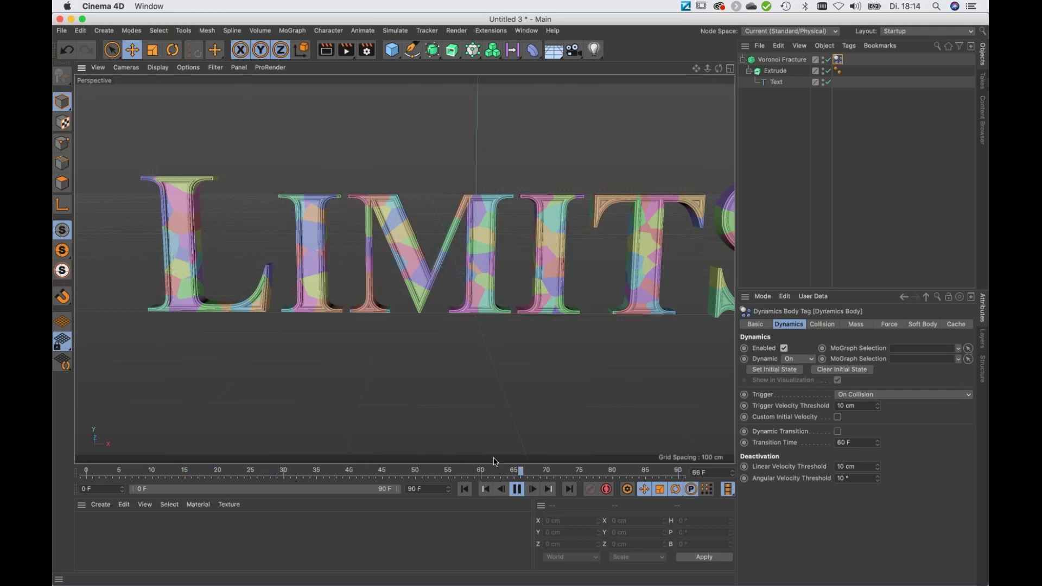
pyautogui.click(516, 489)
pyautogui.click(466, 490)
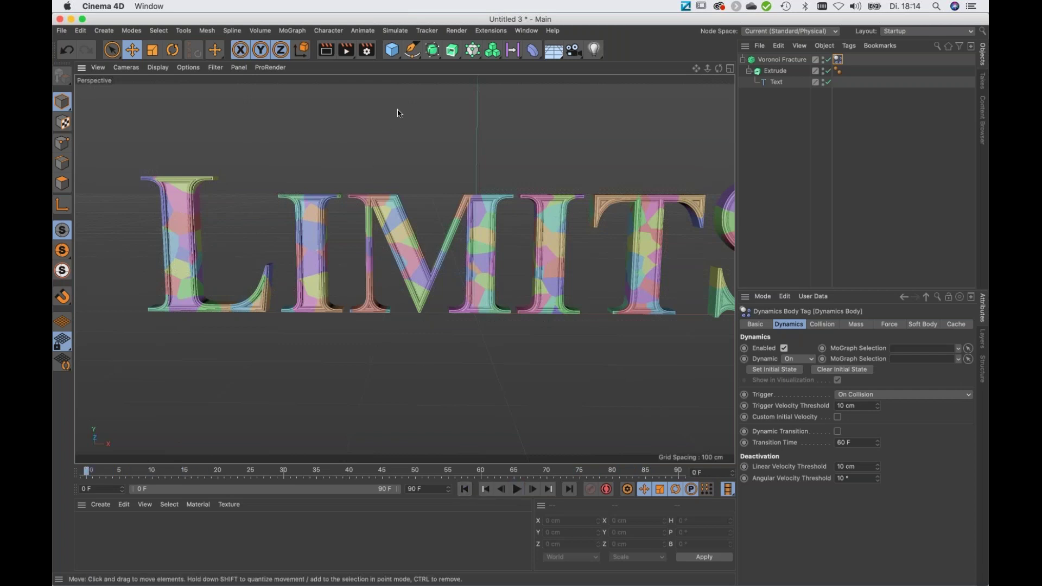
# Add a Cube object and rotate it to a bank angle of 45°
pyautogui.click(393, 52)
pyautogui.press('r')
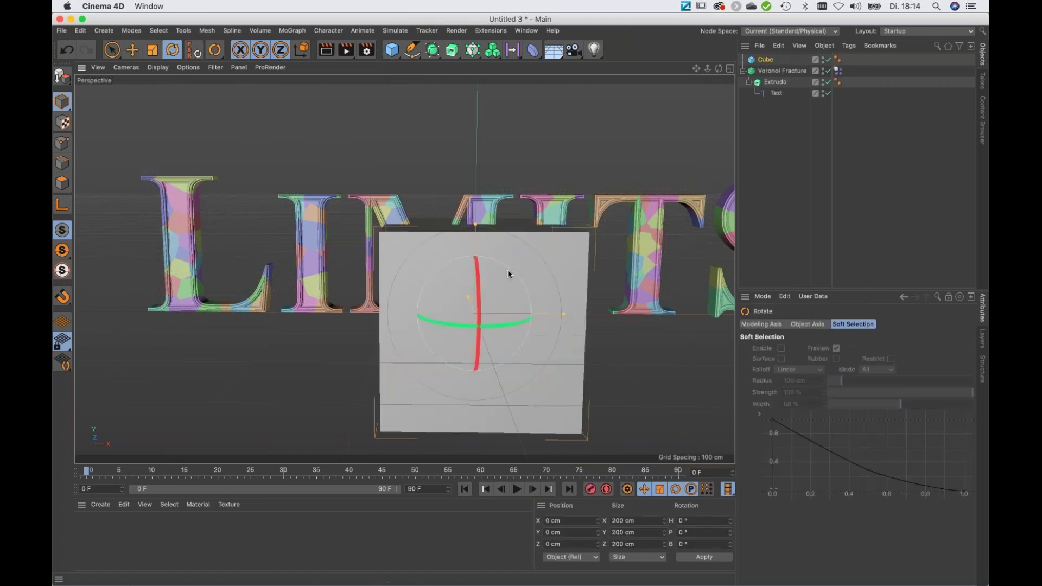
pyautogui.moveTo(516, 272); pyautogui.dragTo(520, 276)
pyautogui.moveTo(529, 283); pyautogui.dragTo(561, 304)
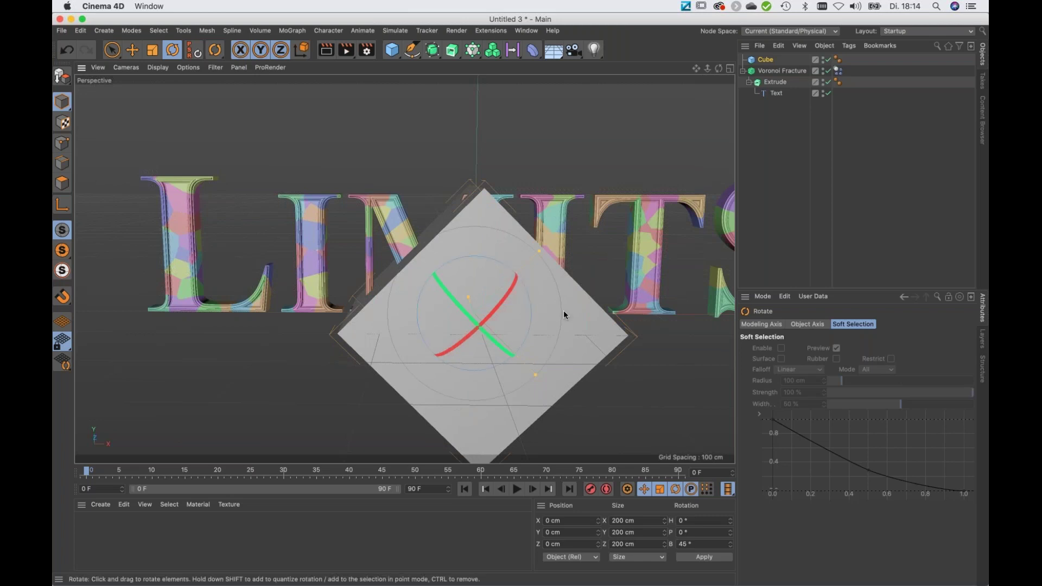
# Compare the rotated cube's move axes in the world and object coordinate systems, ending with object coordinates
pyautogui.press('e')
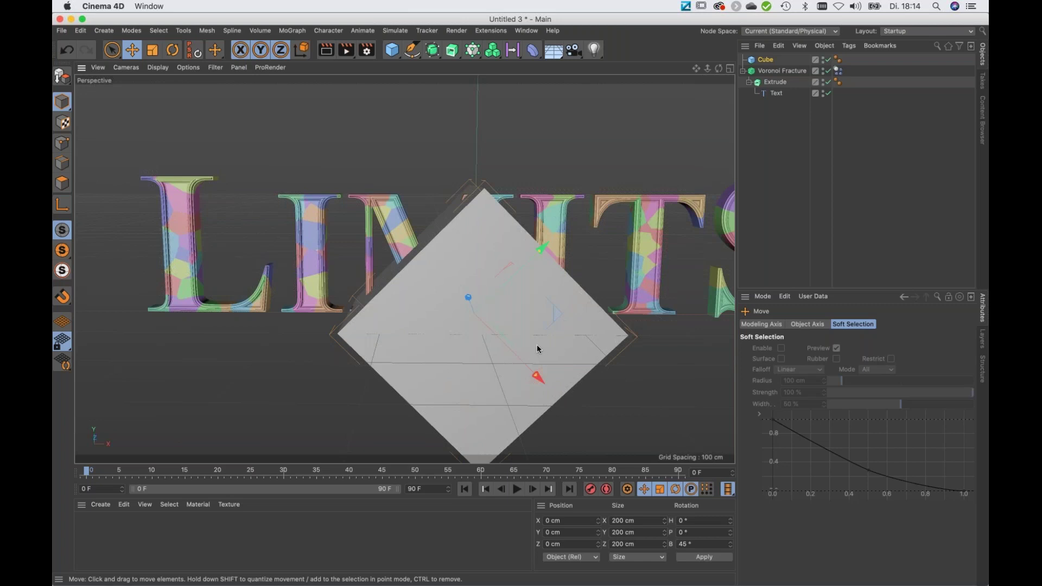
pyautogui.click(301, 53)
pyautogui.click(301, 53)
pyautogui.click(303, 54)
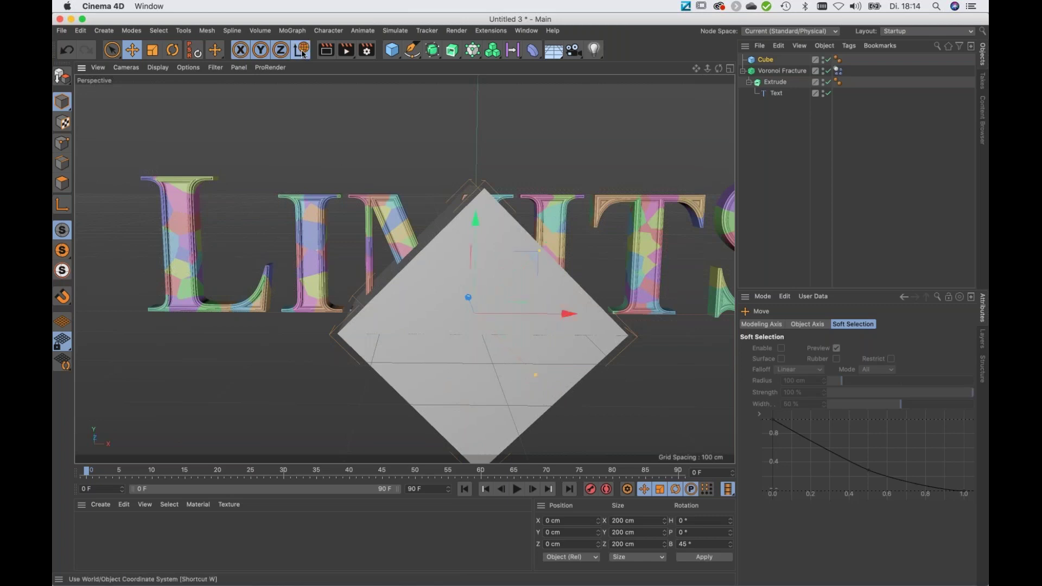
pyautogui.click(303, 53)
pyautogui.click(303, 53)
pyautogui.click(303, 53)
pyautogui.click(303, 53)
pyautogui.click(303, 53)
pyautogui.click(303, 53)
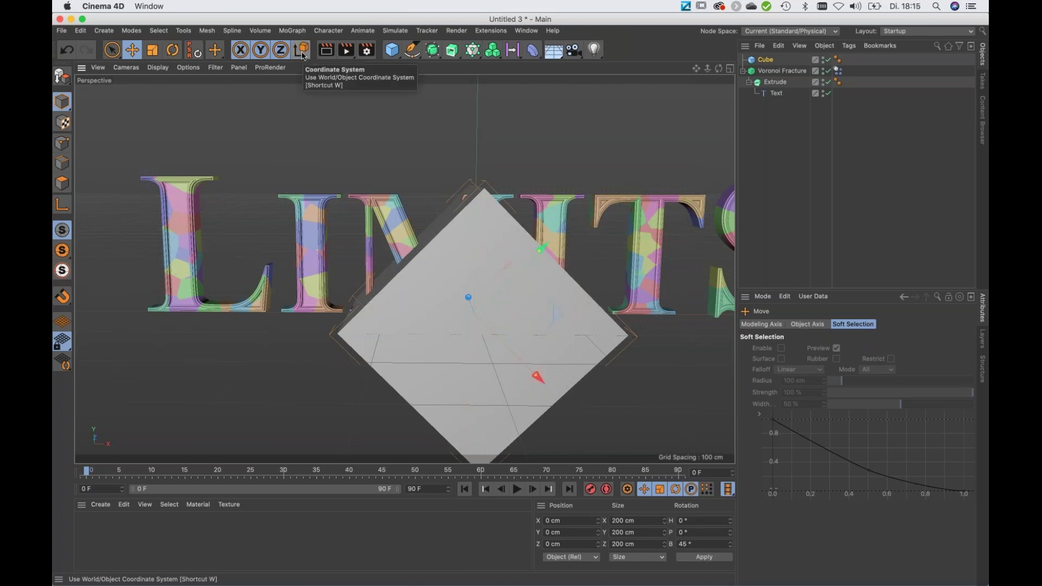
# Move the cube beside the letter L to about X -497 cm and Y 63.8 cm, using world coordinates for the sideways move
pyautogui.moveTo(457, 323); pyautogui.dragTo(433, 316)
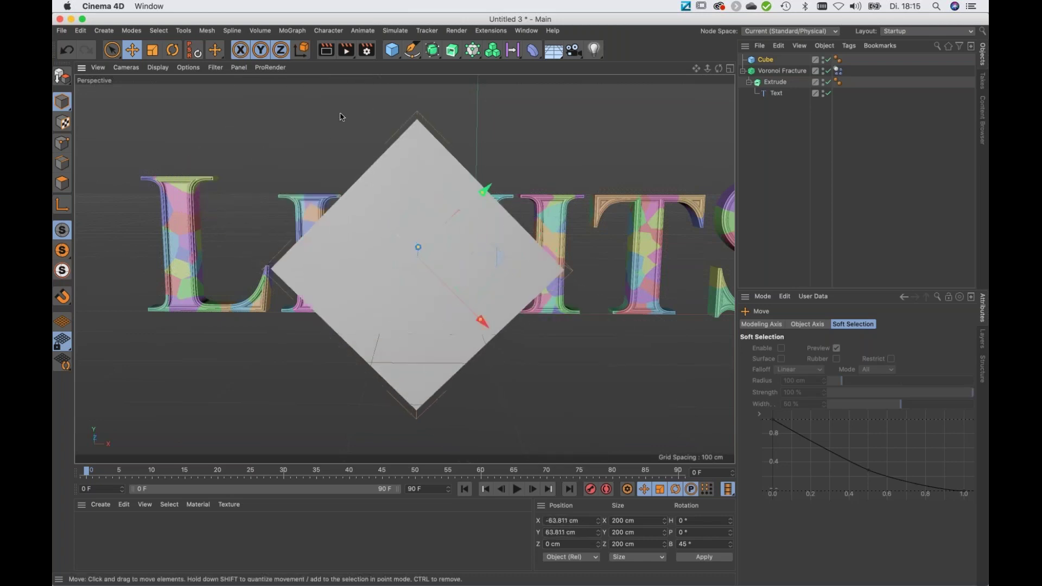
pyautogui.click(303, 51)
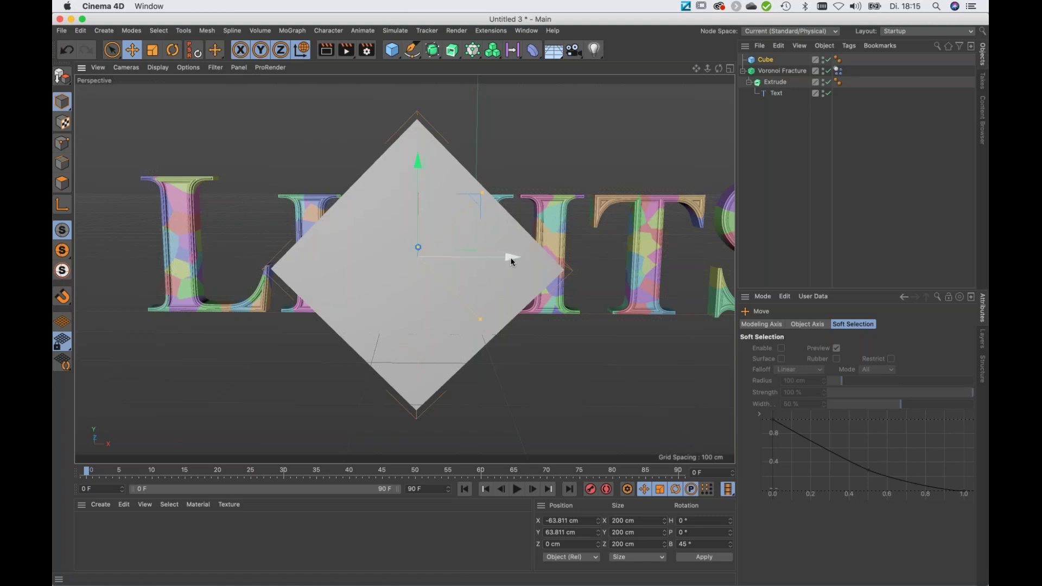
pyautogui.moveTo(480, 263); pyautogui.dragTo(259, 264)
pyautogui.scroll(-2, 464, 267)
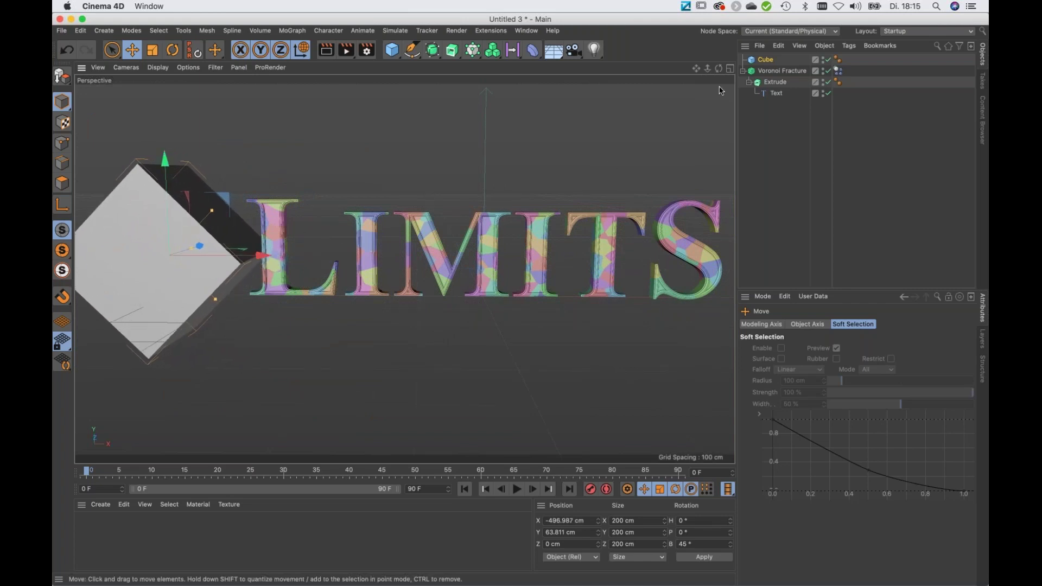
# Give the cube a Collider Body simulation tag
pyautogui.rightClick(765, 61)
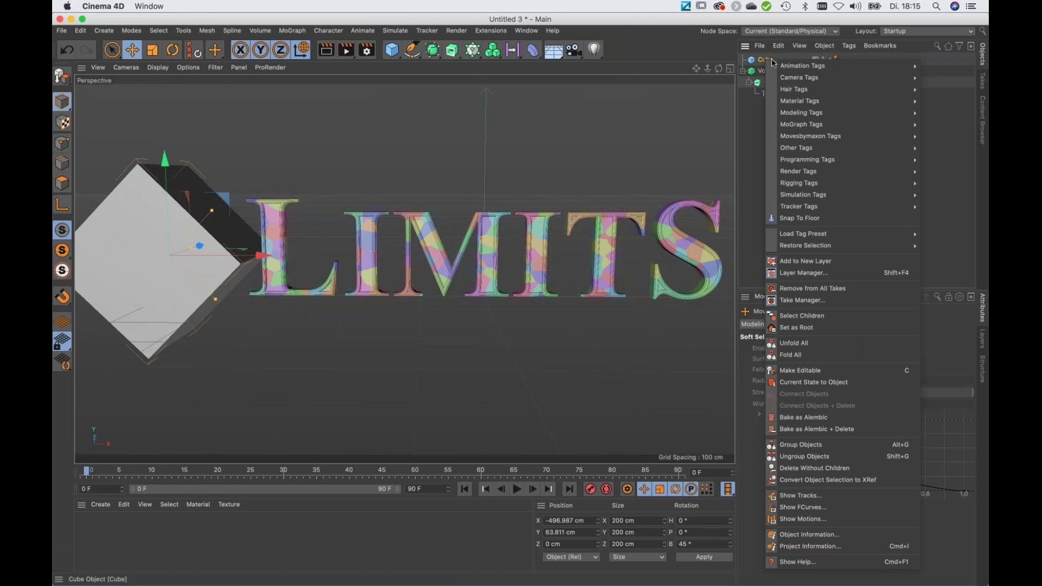
pyautogui.moveTo(802, 197)
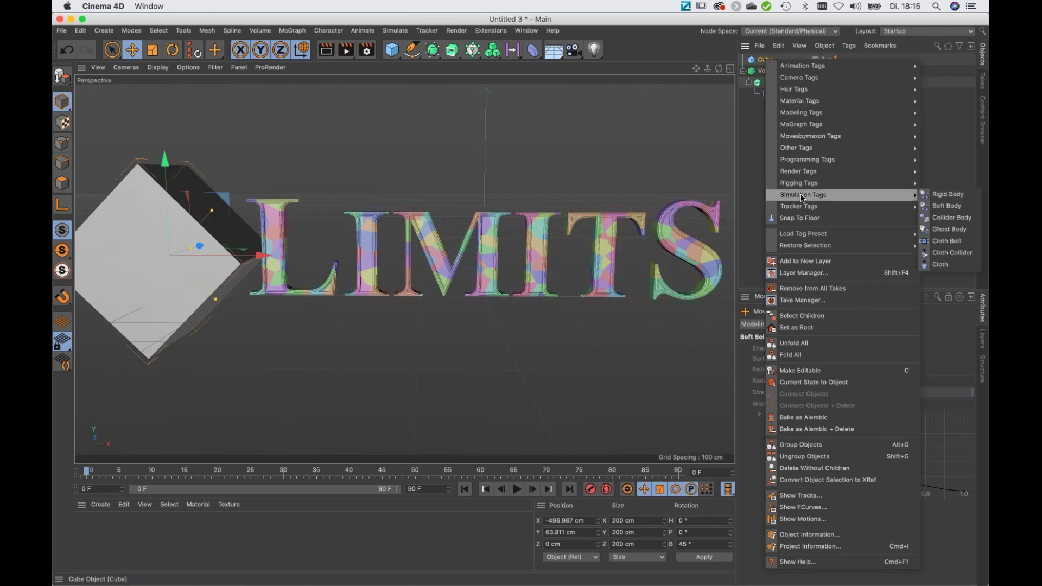
pyautogui.click(958, 219)
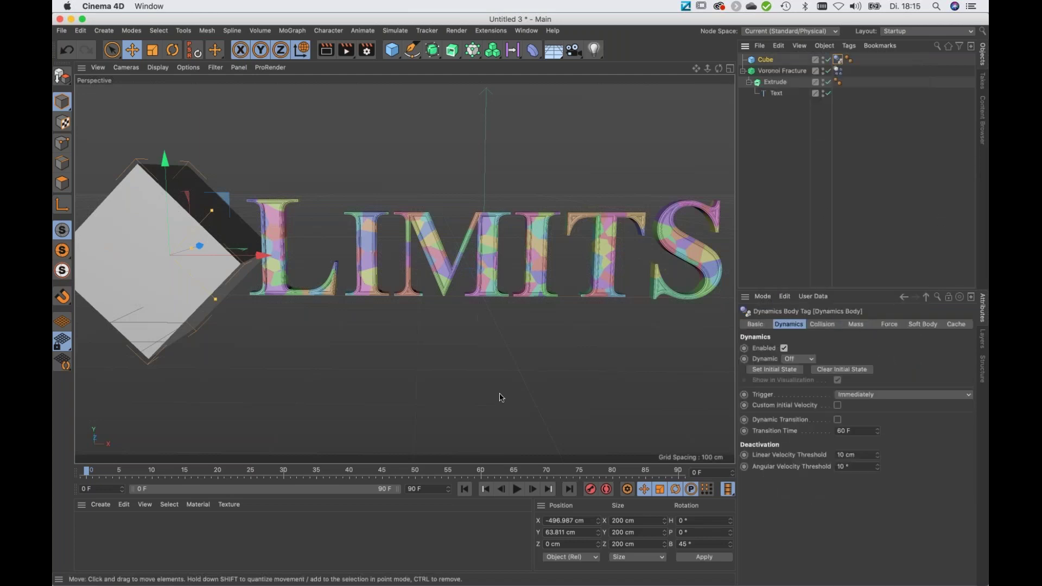
# Play the simulation, push the cube against the letter L, pull it back to about X -515 cm and stop playback
pyautogui.click(517, 489)
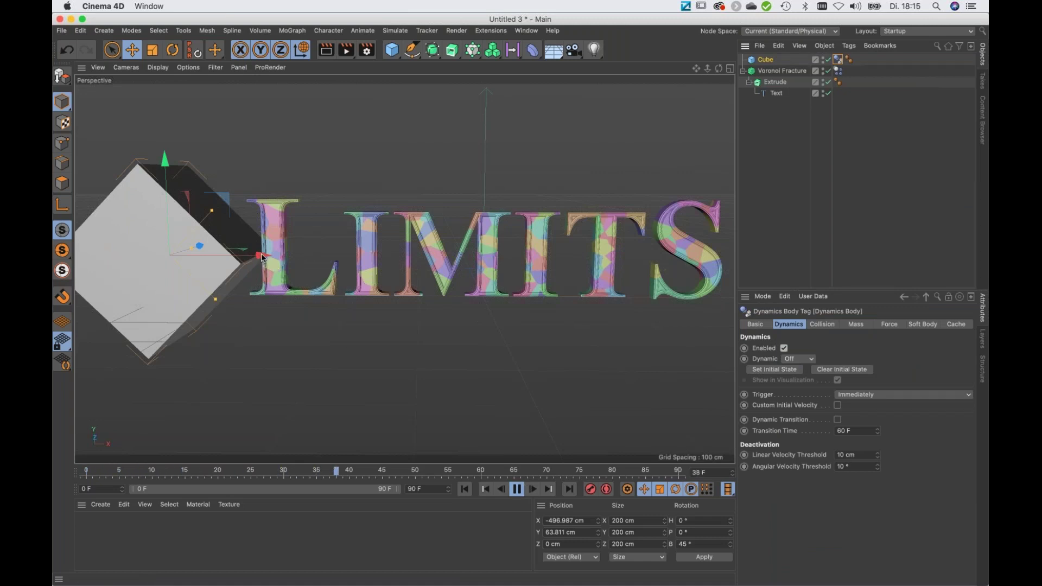
pyautogui.moveTo(262, 257); pyautogui.dragTo(249, 304)
pyautogui.click(516, 489)
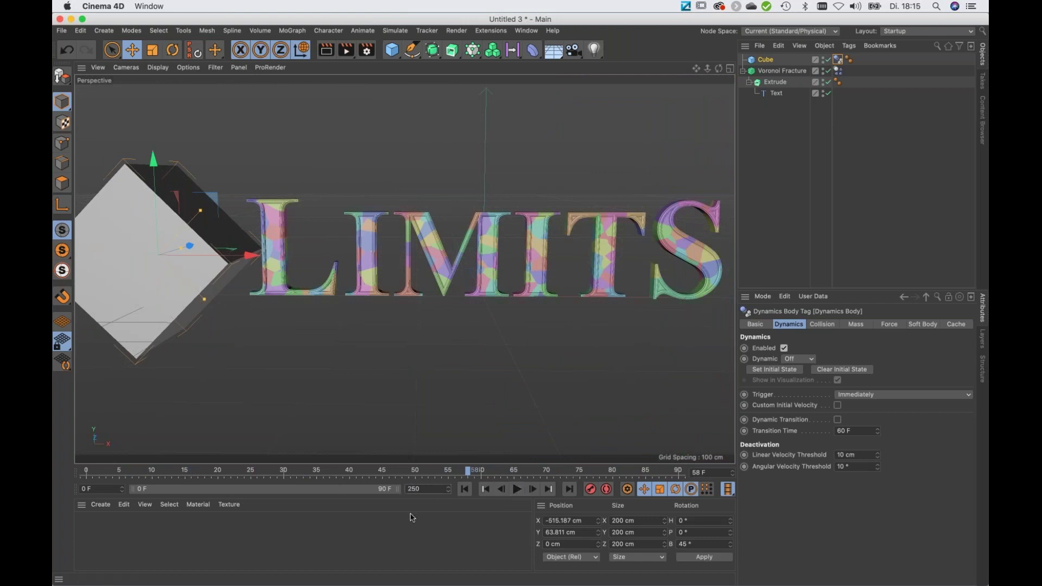
# Extend the project length and preview range to 250 frames, and return to the start of the timeline
pyautogui.press('Return')
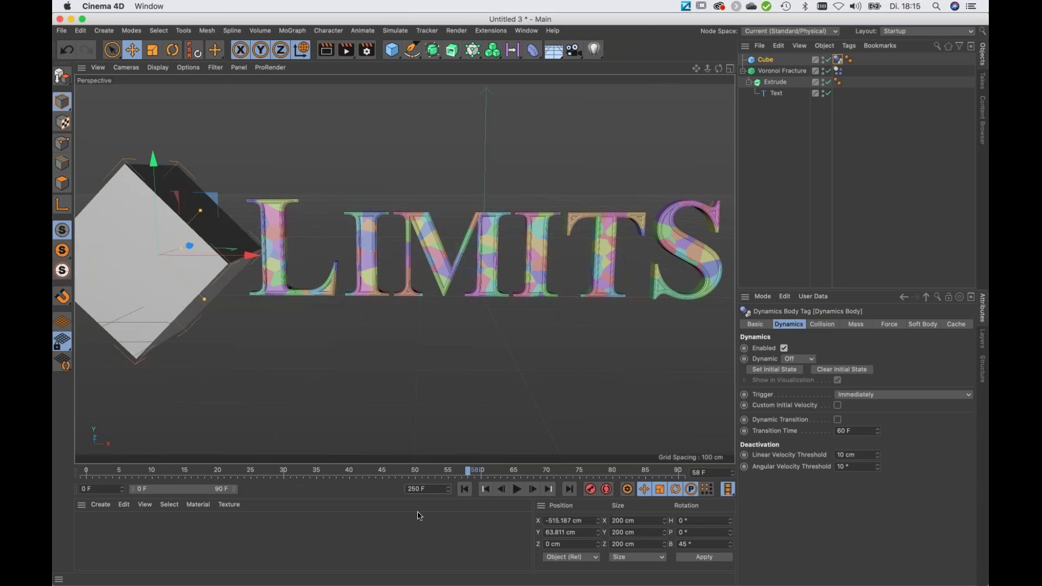
pyautogui.doubleClick(181, 493)
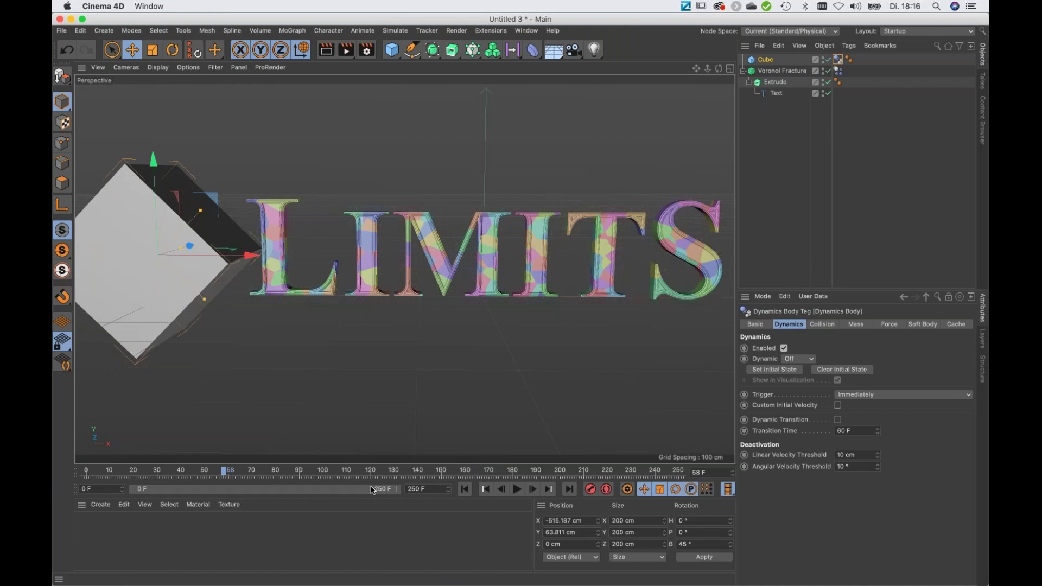
pyautogui.click(465, 489)
# Run the longer simulation, push the cube into the title again and draw it back to about X -518 cm before stopping
pyautogui.click(517, 489)
pyautogui.moveTo(253, 259); pyautogui.dragTo(249, 293)
pyautogui.click(516, 489)
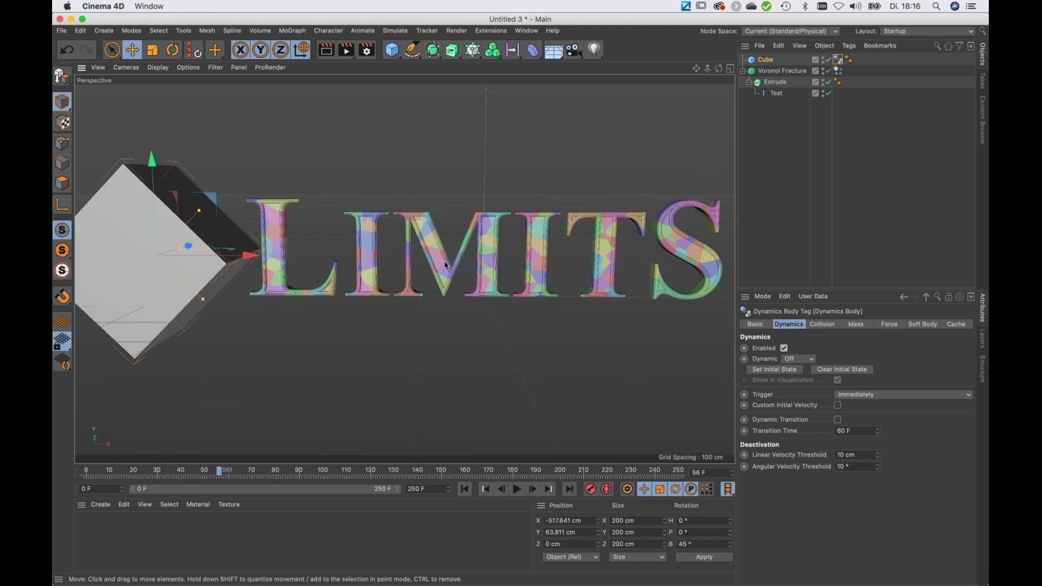
# Add a Wind force to the scene
pyautogui.keyDown('alt'); pyautogui.moveTo(445, 267); pyautogui.dragTo(415, 278); pyautogui.keyUp('alt')
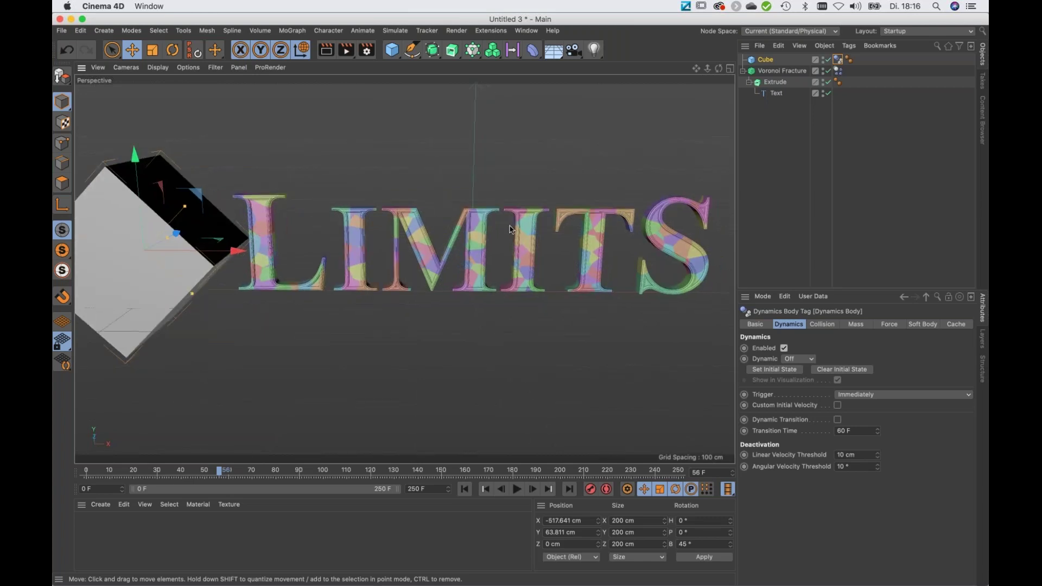
pyautogui.click(396, 31)
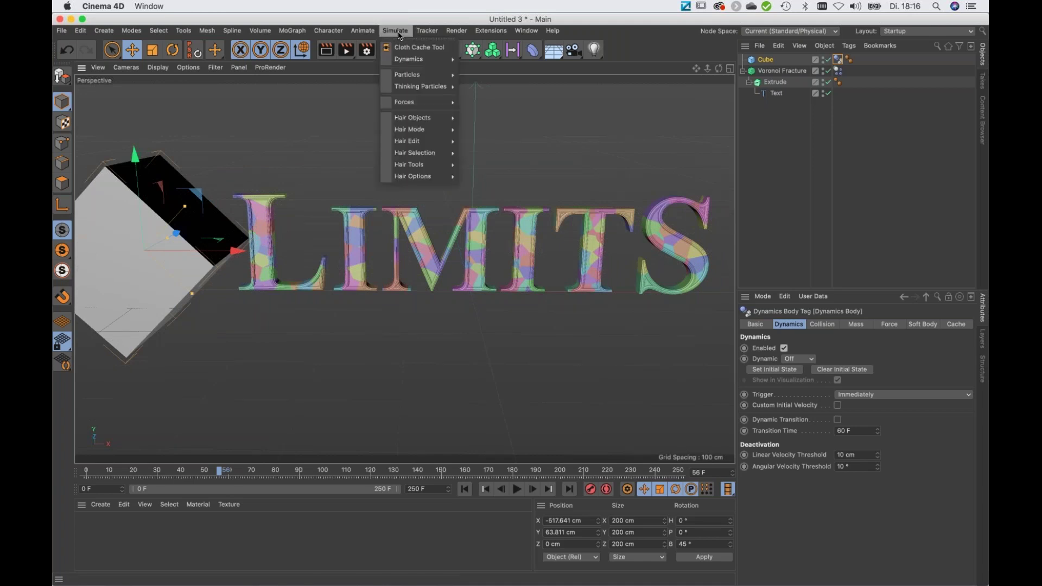
pyautogui.moveTo(396, 104)
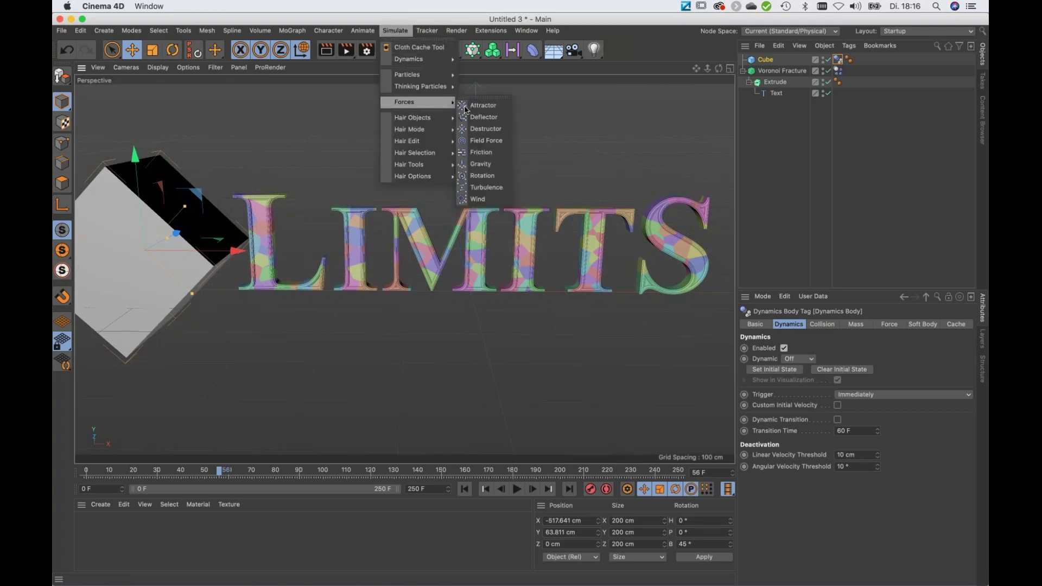
pyautogui.click(478, 199)
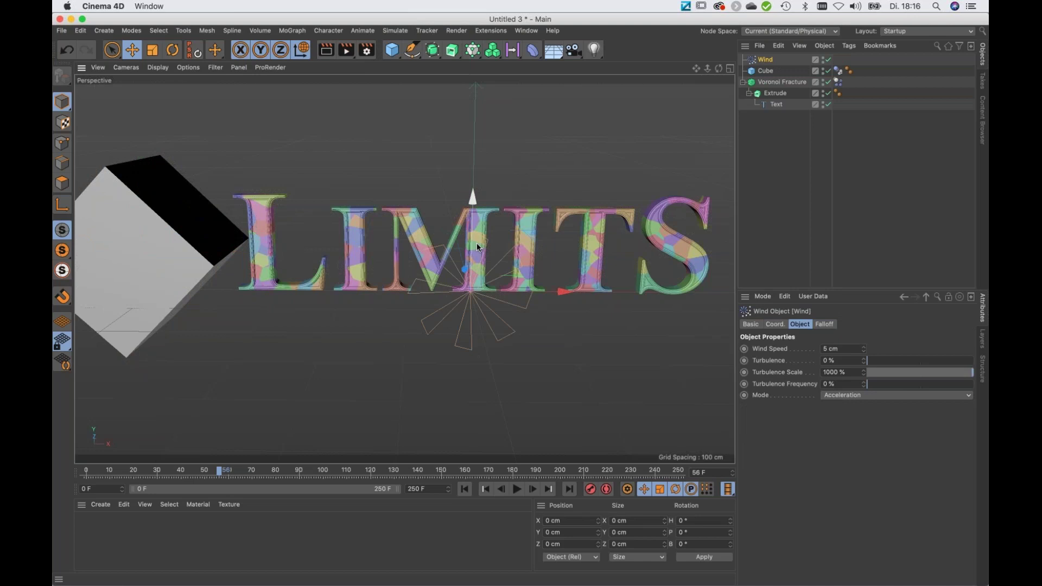
# Play the simulation with the wind, nudge the cube into the L at about X -497 cm and examine the fragments from another angle
pyautogui.click(516, 489)
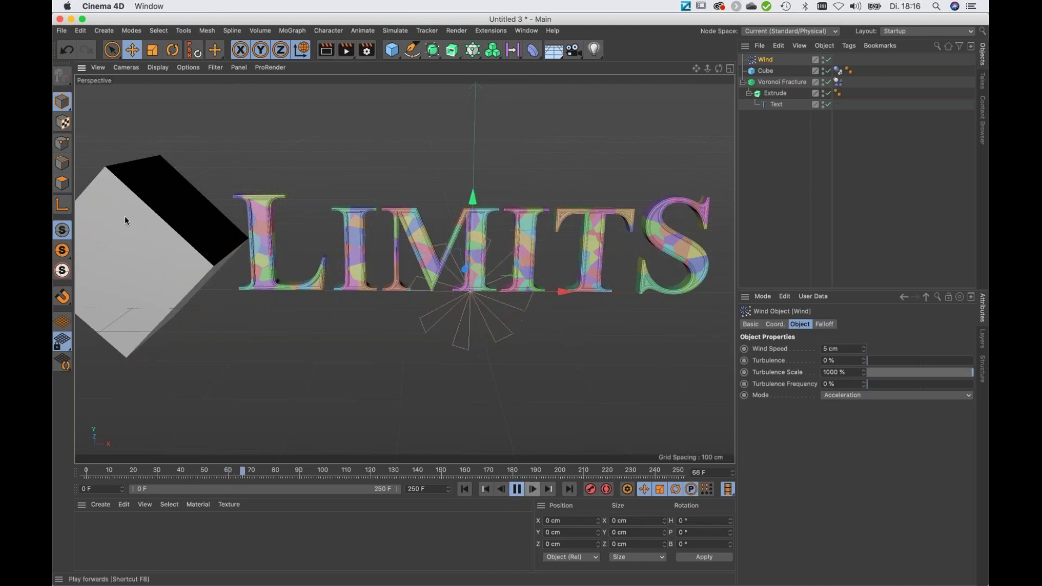
pyautogui.click(235, 253)
pyautogui.moveTo(235, 253)
pyautogui.mouseDown()
pyautogui.moveTo(269, 262)
pyautogui.moveTo(268, 271)
pyautogui.moveTo(282, 258)
pyautogui.moveTo(247, 258)
pyautogui.mouseUp()
pyautogui.keyDown('alt'); pyautogui.moveTo(421, 244); pyautogui.dragTo(336, 332); pyautogui.keyUp('alt')
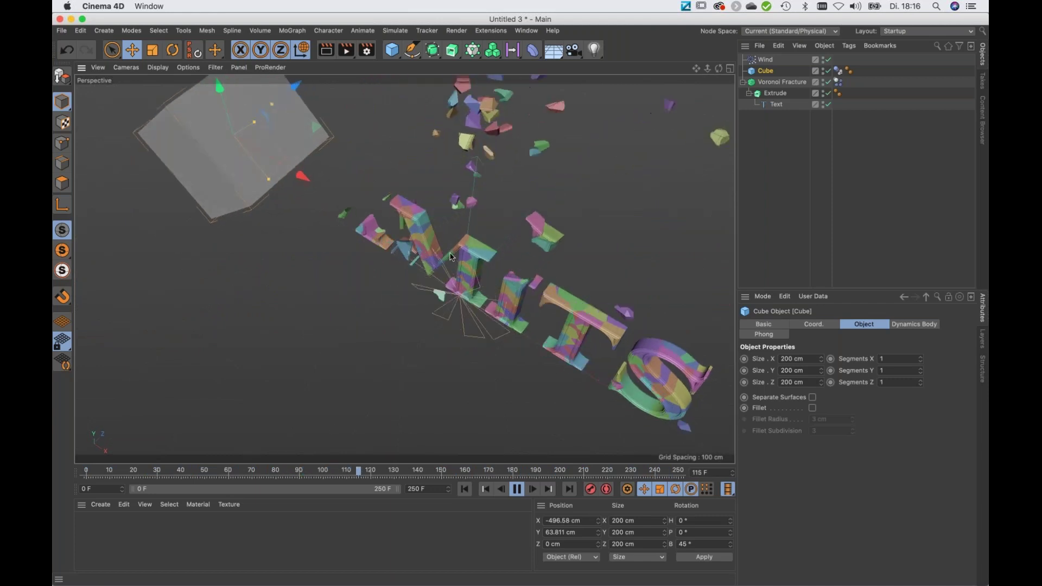
pyautogui.keyDown('alt'); pyautogui.moveTo(336, 332); pyautogui.dragTo(308, 341, button='middle'); pyautogui.keyUp('alt')
pyautogui.scroll(-3, 315, 326)
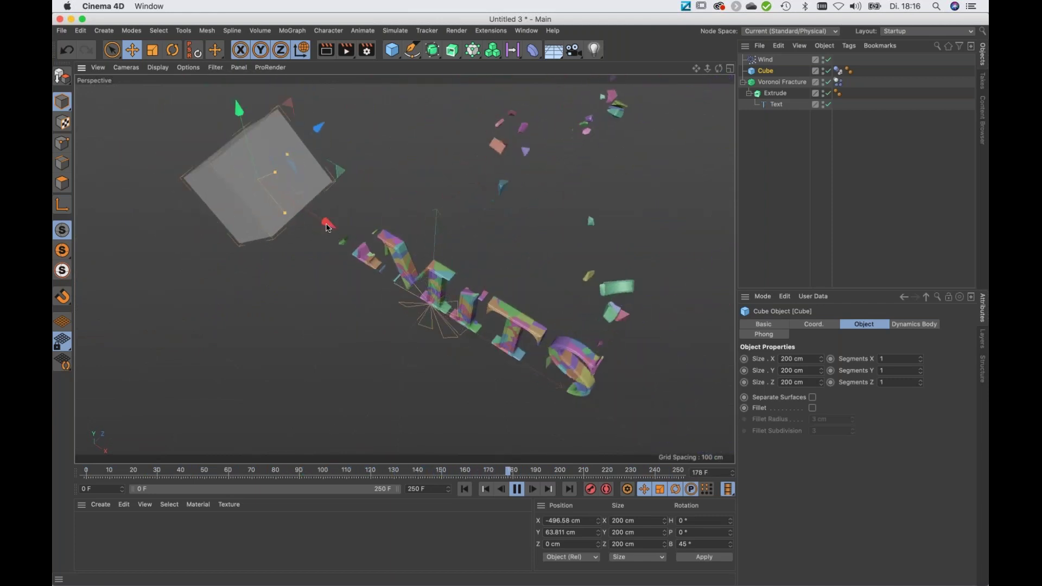
# Shift the cube along X during playback, stop, return to frame 0 and place it beside the L at about X -504 cm
pyautogui.moveTo(325, 226); pyautogui.dragTo(333, 249)
pyautogui.keyDown('alt'); pyautogui.moveTo(446, 324); pyautogui.dragTo(513, 218); pyautogui.keyUp('alt')
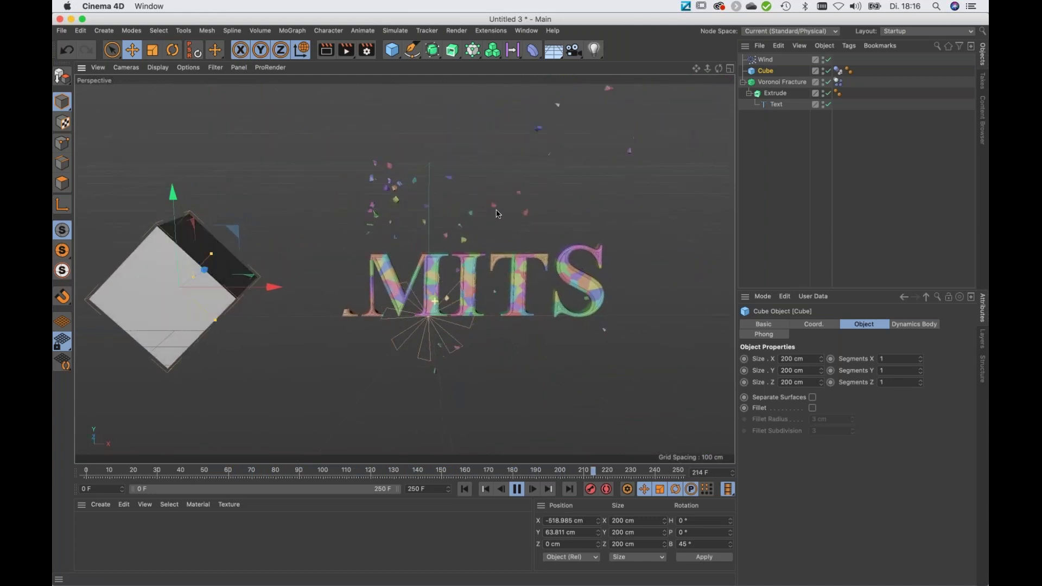
pyautogui.moveTo(272, 290); pyautogui.dragTo(254, 318)
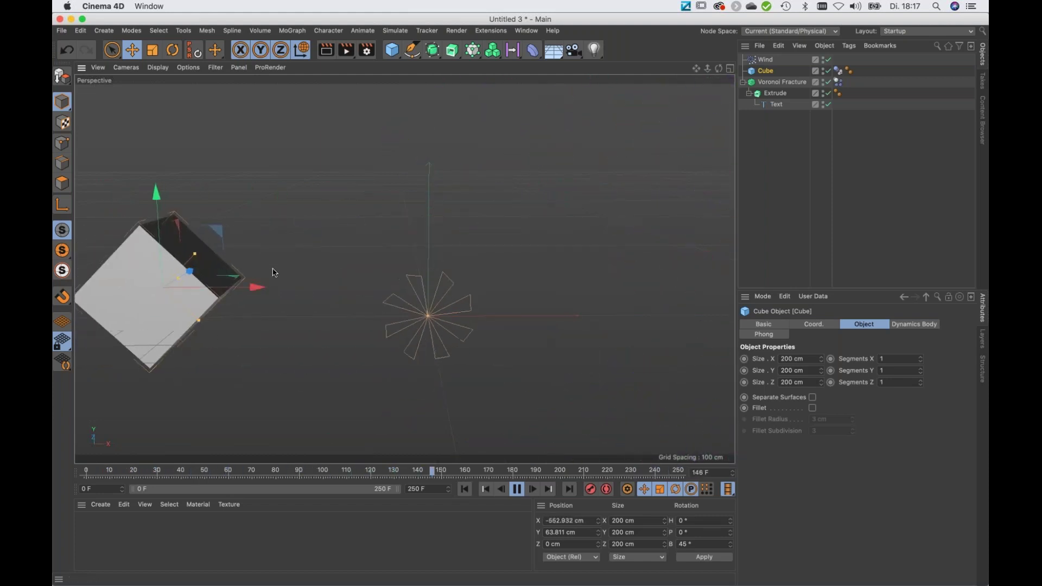
pyautogui.click(516, 489)
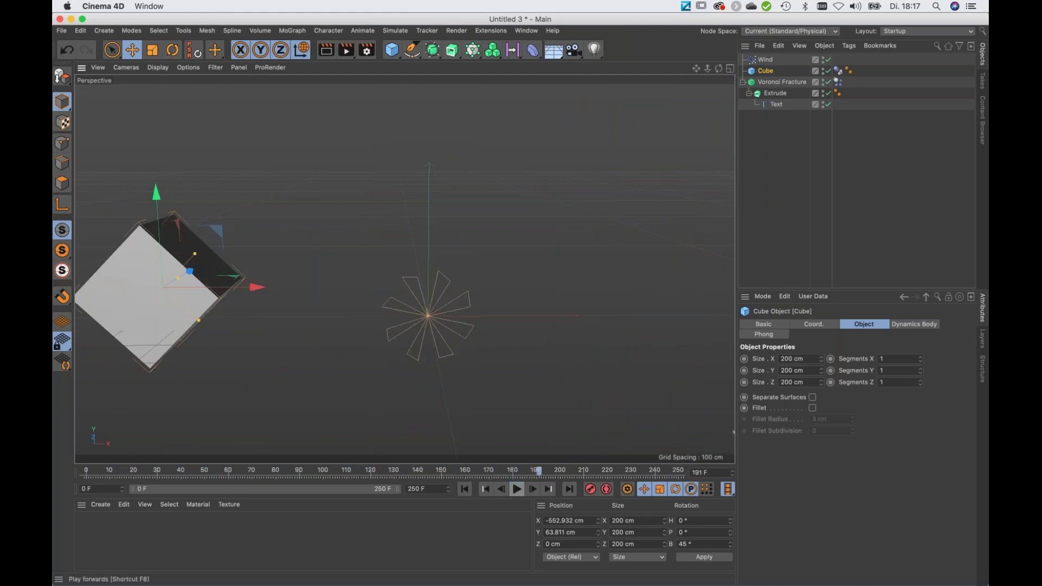
pyautogui.click(465, 489)
pyautogui.moveTo(255, 287); pyautogui.dragTo(280, 293)
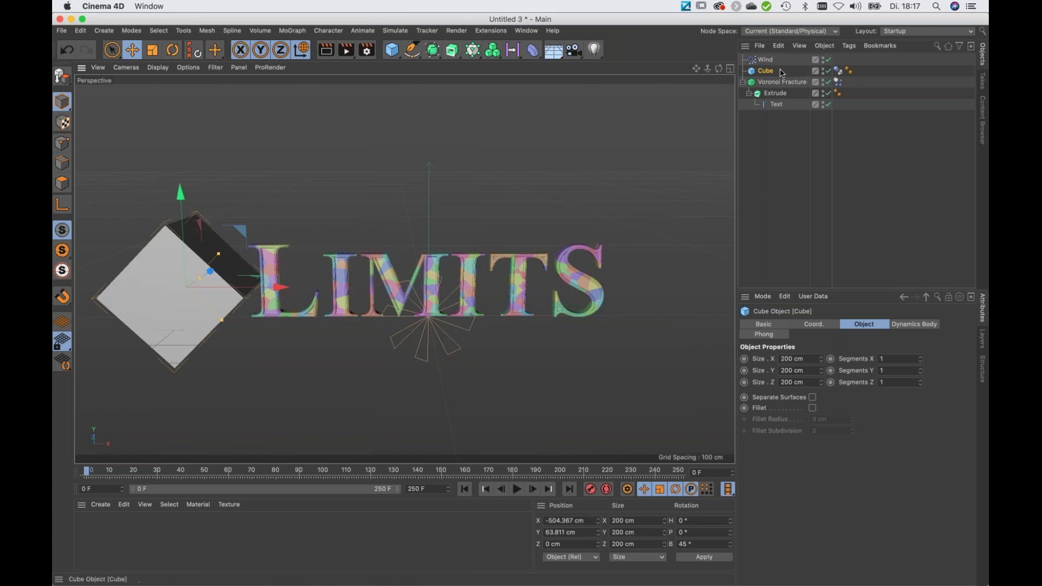
# Change the Dynamic mode of the cube's Dynamics Body tag to Ghost
pyautogui.click(837, 71)
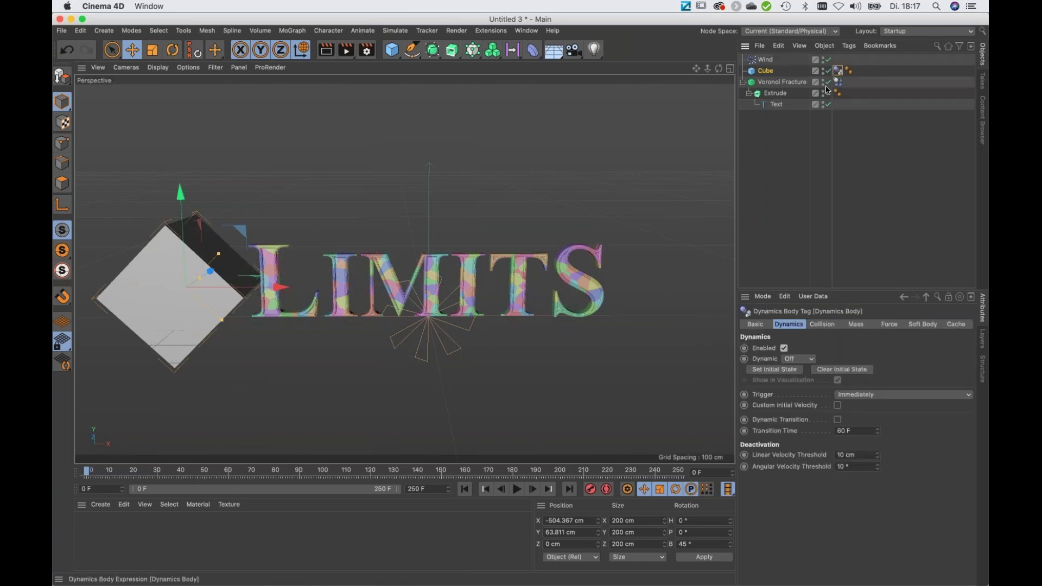
pyautogui.click(796, 360)
pyautogui.click(803, 396)
# Test the ghost cube by moving it against the L during playback, ending at about X -524 cm, and stop
pyautogui.keyDown('alt'); pyautogui.moveTo(476, 305); pyautogui.dragTo(452, 314); pyautogui.keyUp('alt')
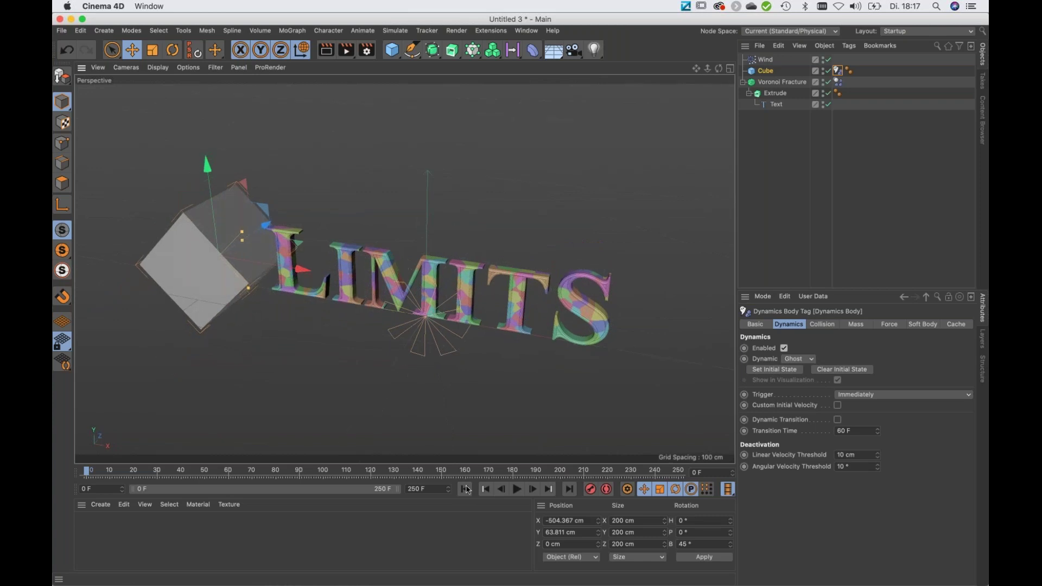
pyautogui.click(517, 489)
pyautogui.moveTo(307, 276)
pyautogui.mouseDown()
pyautogui.moveTo(429, 301)
pyautogui.moveTo(292, 309)
pyautogui.moveTo(387, 337)
pyautogui.moveTo(706, 342)
pyautogui.moveTo(623, 328)
pyautogui.moveTo(278, 327)
pyautogui.moveTo(279, 267)
pyautogui.moveTo(299, 272)
pyautogui.mouseUp()
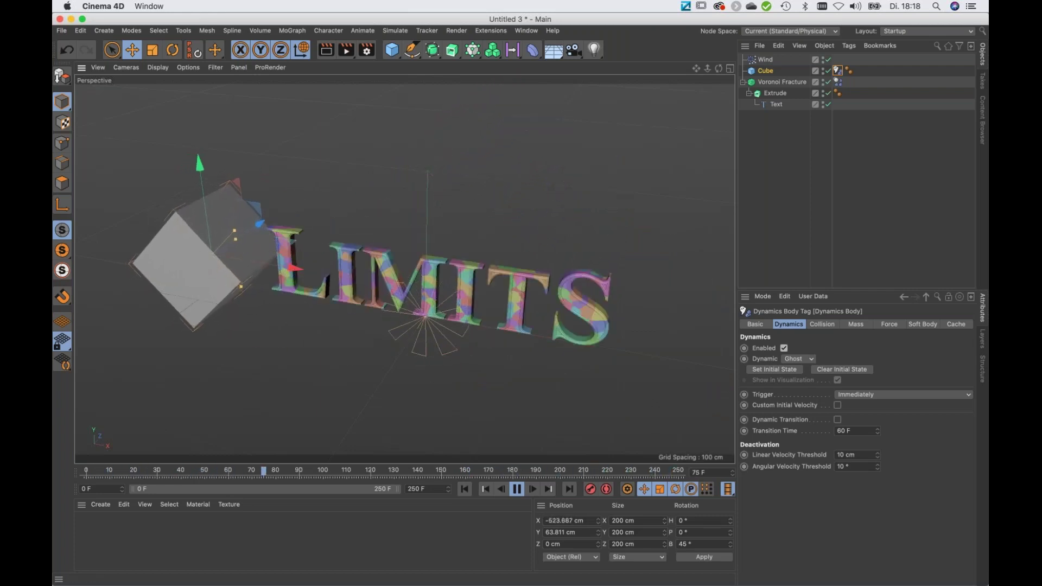
pyautogui.click(517, 489)
# Rotate the Wind object to a heading of -90° so it blows along the title
pyautogui.keyDown('alt'); pyautogui.moveTo(430, 277); pyautogui.dragTo(411, 313); pyautogui.keyUp('alt')
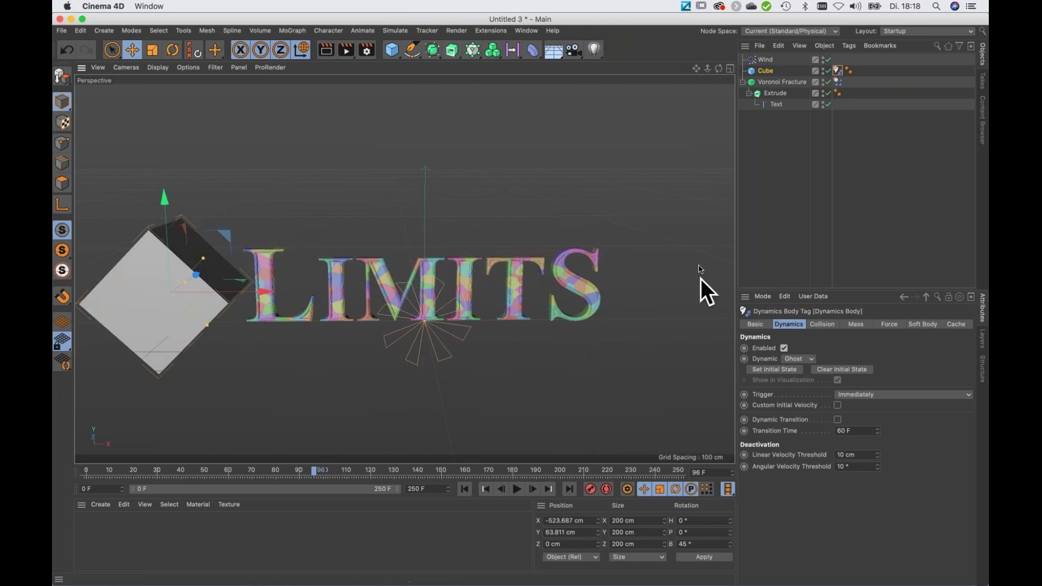
pyautogui.click(763, 62)
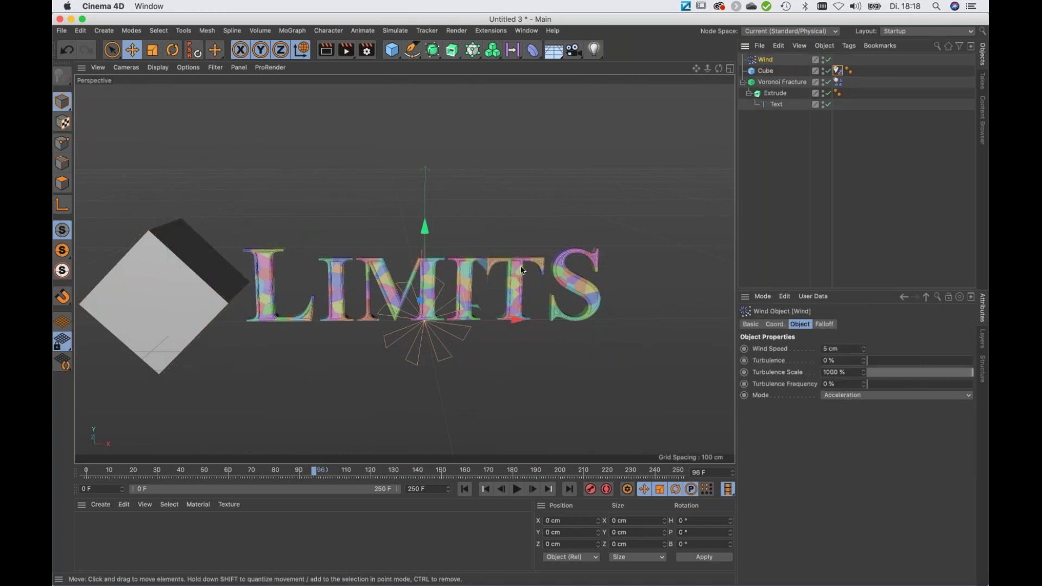
pyautogui.press('r')
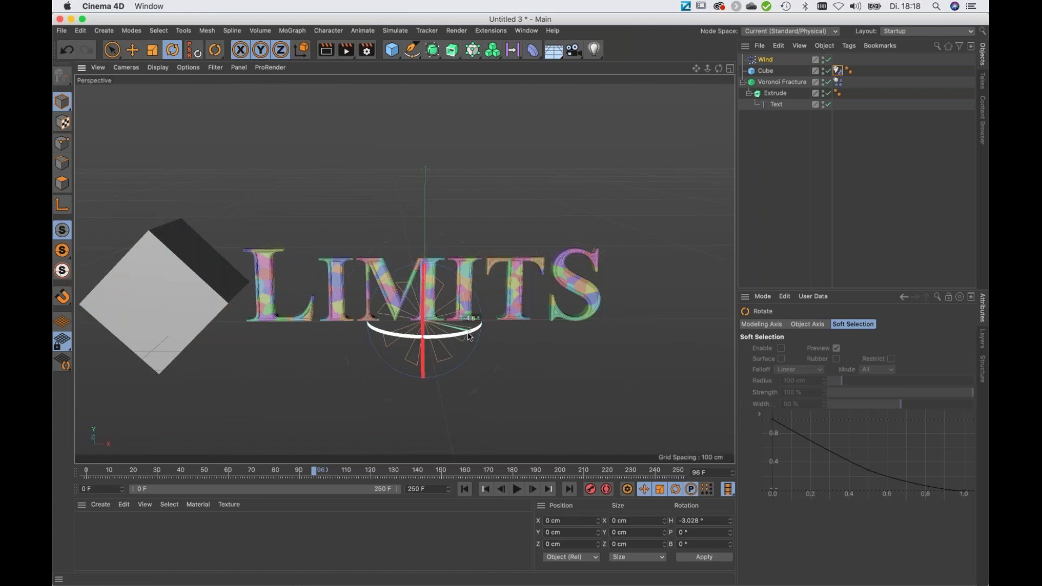
pyautogui.moveTo(462, 332); pyautogui.dragTo(302, 364)
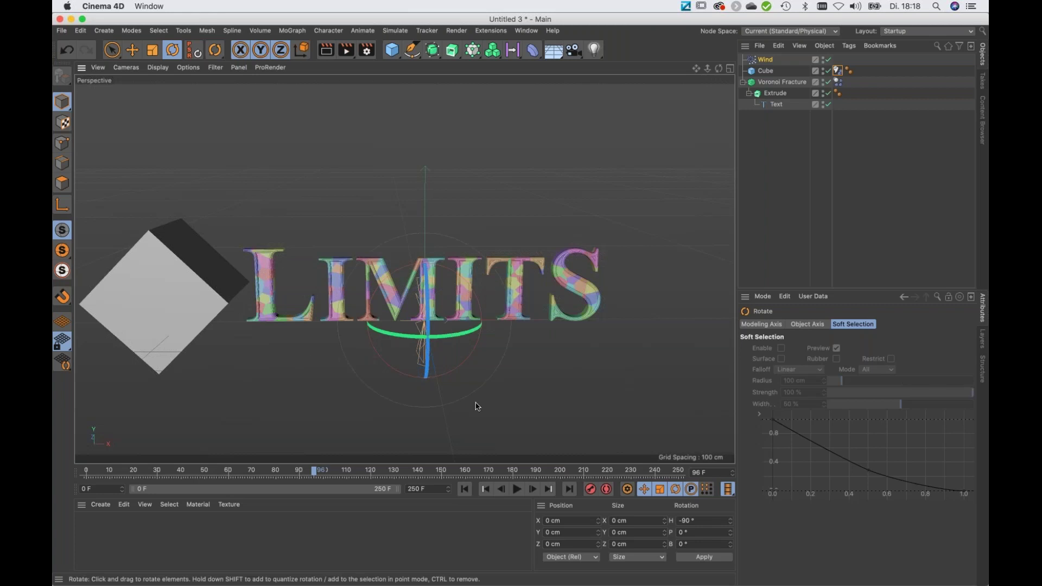
# Play from the start, move the cube against the title to test the rotated wind, leaving it at about X -521 cm, and return to frame 0
pyautogui.hotkey('shift', 'f')
pyautogui.press('F8')
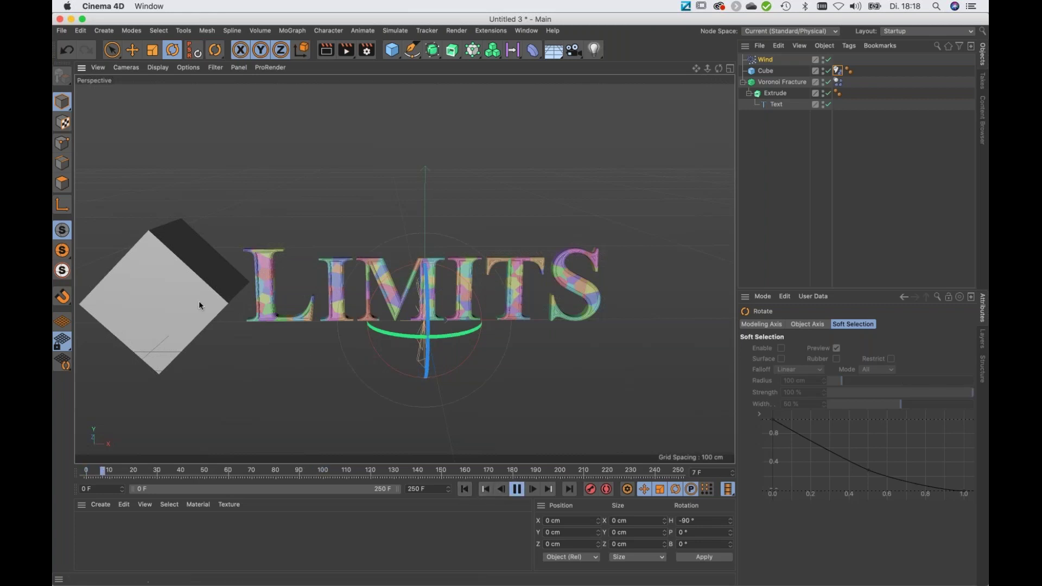
pyautogui.click(198, 305)
pyautogui.press('e')
pyautogui.moveTo(273, 294); pyautogui.dragTo(325, 336)
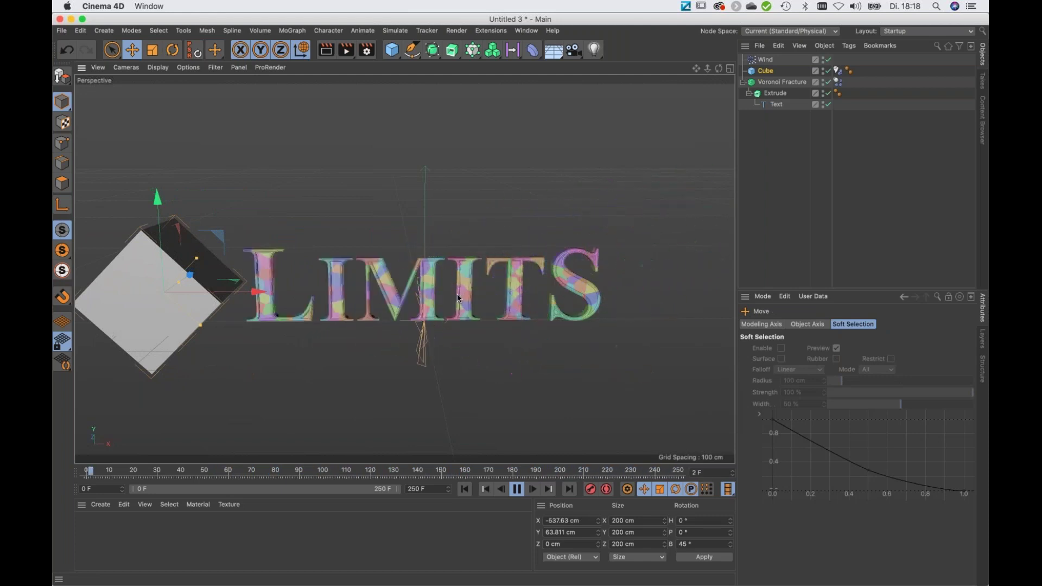
pyautogui.moveTo(259, 293)
pyautogui.mouseDown()
pyautogui.moveTo(372, 303)
pyautogui.moveTo(270, 302)
pyautogui.mouseUp()
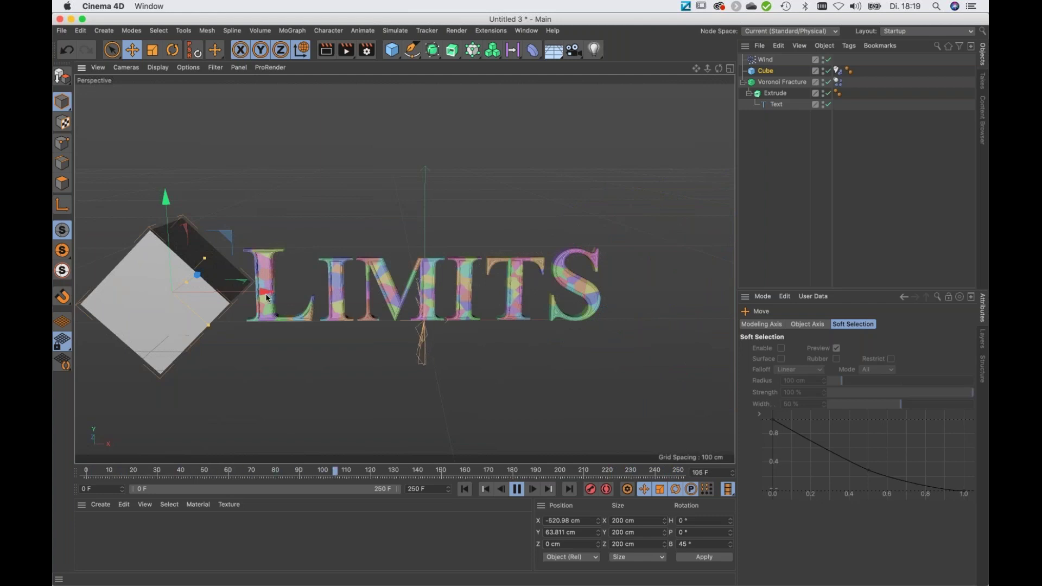
pyautogui.click(517, 489)
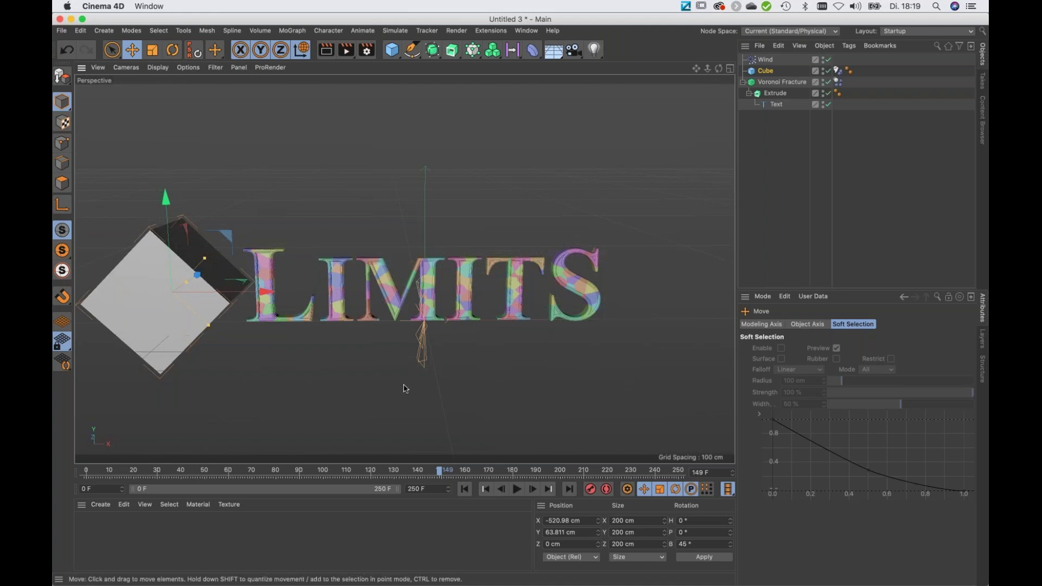
pyautogui.click(465, 489)
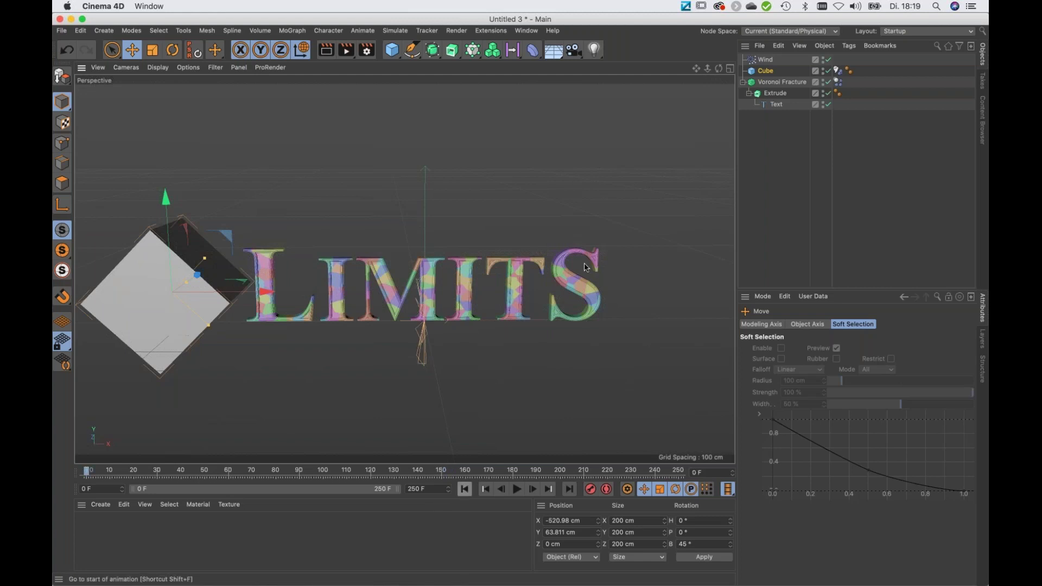
# Change the Text object's wording to CINEMA
pyautogui.click(777, 105)
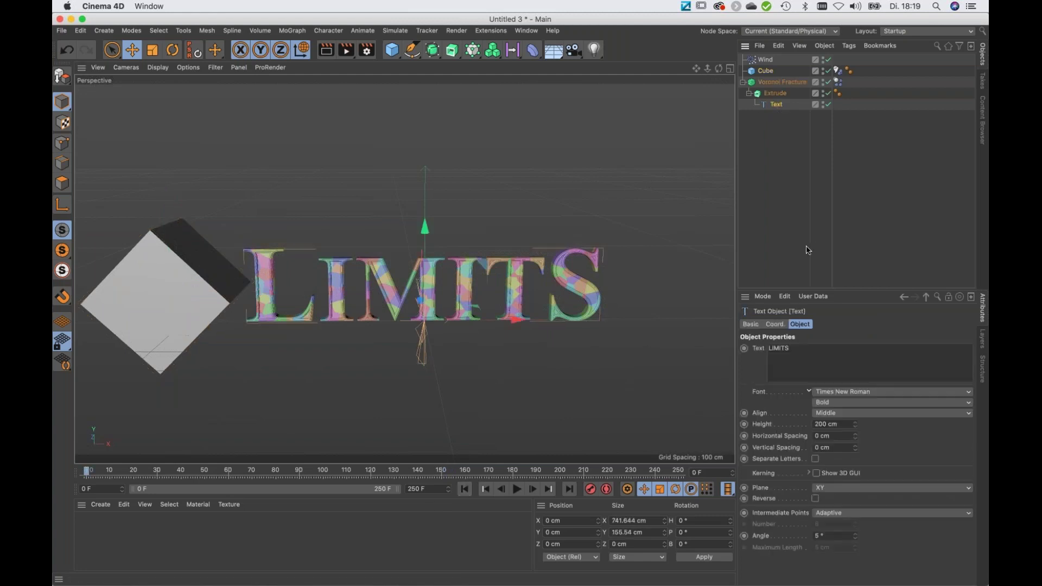
pyautogui.moveTo(793, 349); pyautogui.dragTo(715, 340)
pyautogui.write('CINEMA')
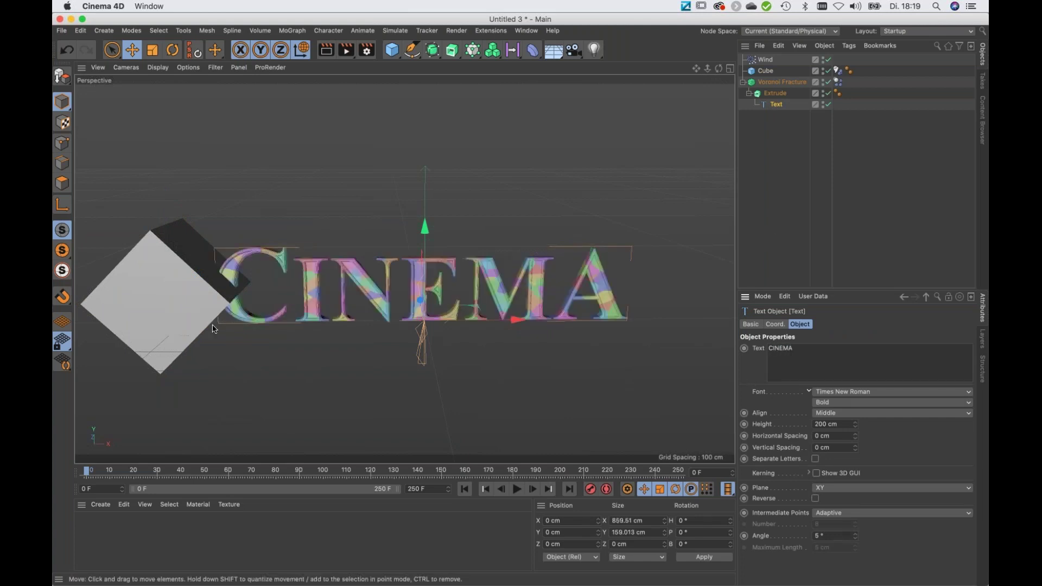
# Simulate the CINEMA title while moving the cube against it and back to about X -552 cm, and return to frame 0
pyautogui.click(168, 300)
pyautogui.press('F8')
pyautogui.moveTo(245, 302); pyautogui.dragTo(252, 328)
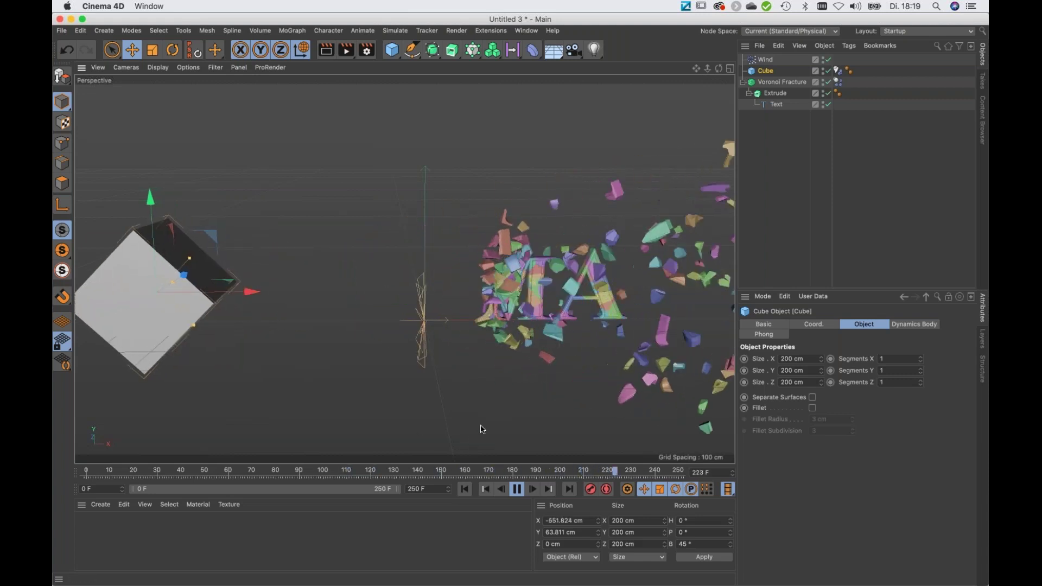
pyautogui.click(516, 489)
pyautogui.click(465, 489)
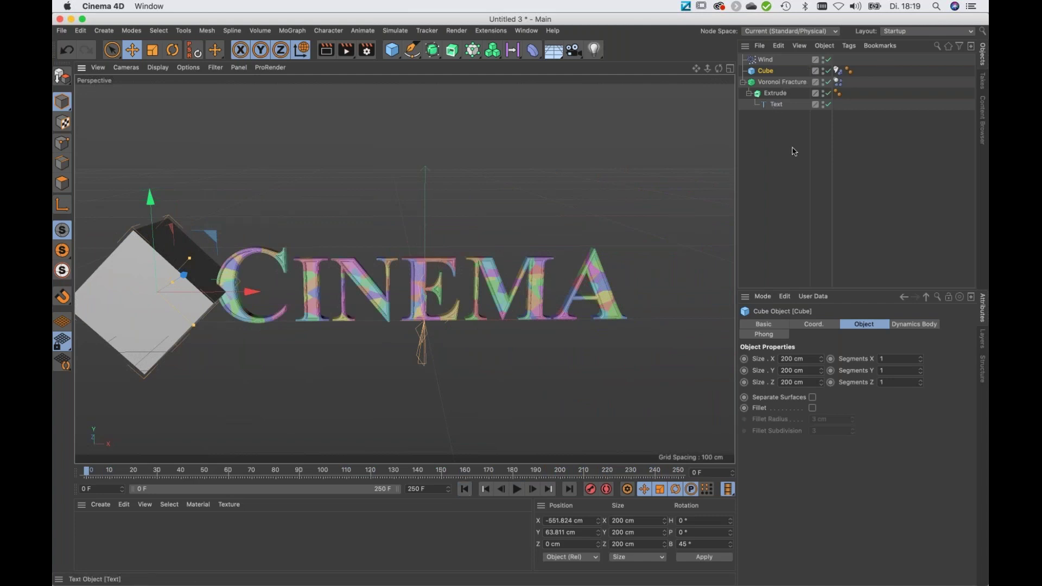
# Change the Text object's wording to LIMITS
pyautogui.click(776, 104)
pyautogui.doubleClick(770, 348)
pyautogui.write('LIMITS')
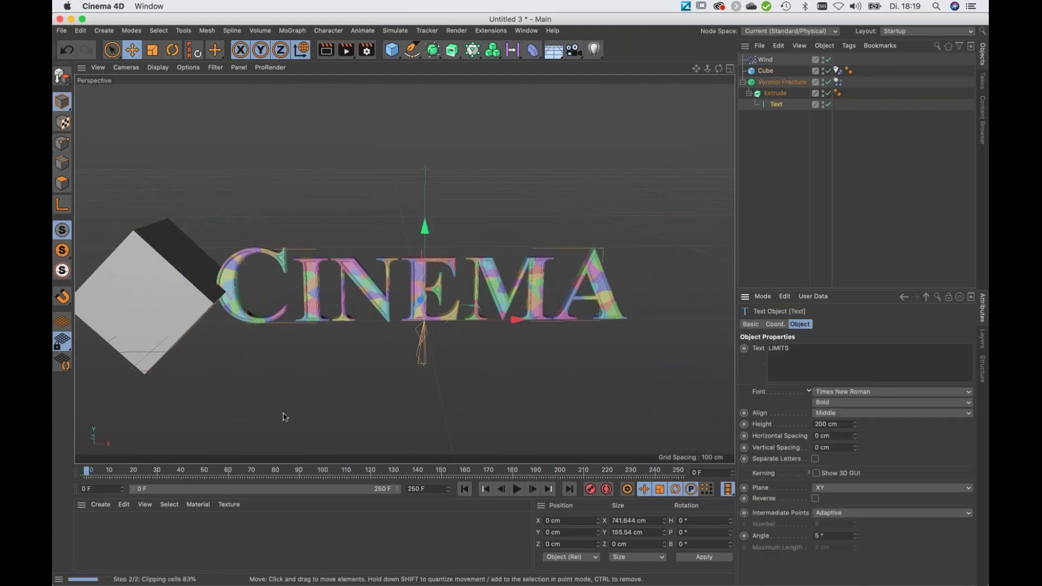
# Move the cube along X to about -503 cm, just before the L, and keyframe its X position at frame 0
pyautogui.click(225, 290)
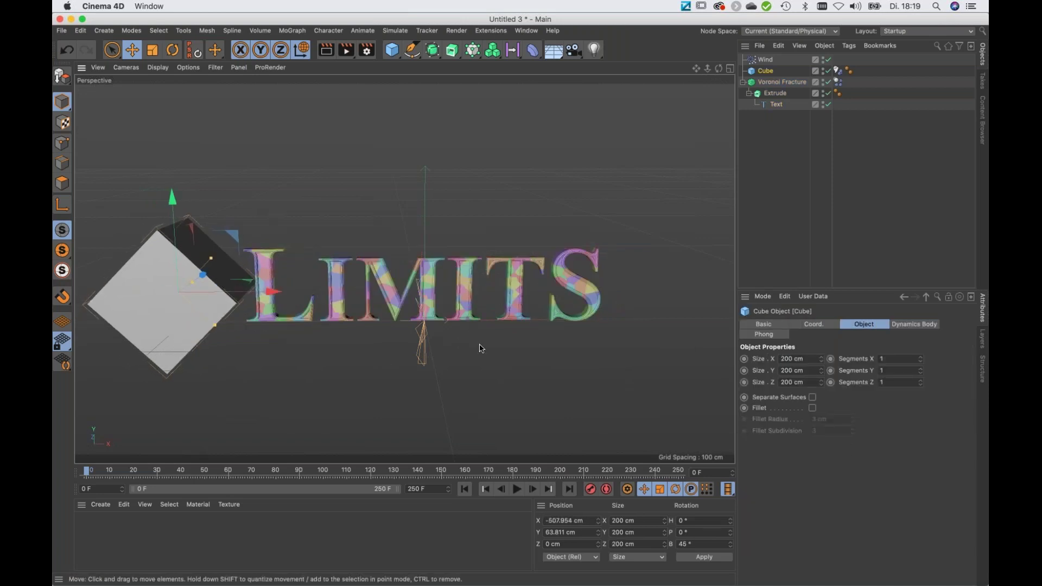
pyautogui.moveTo(274, 296); pyautogui.dragTo(276, 296)
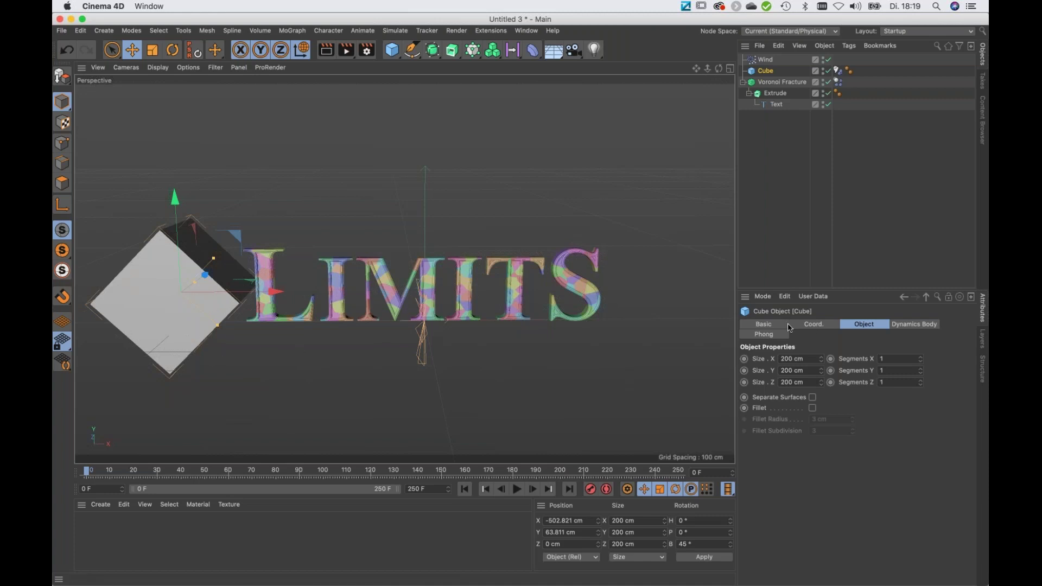
pyautogui.click(813, 326)
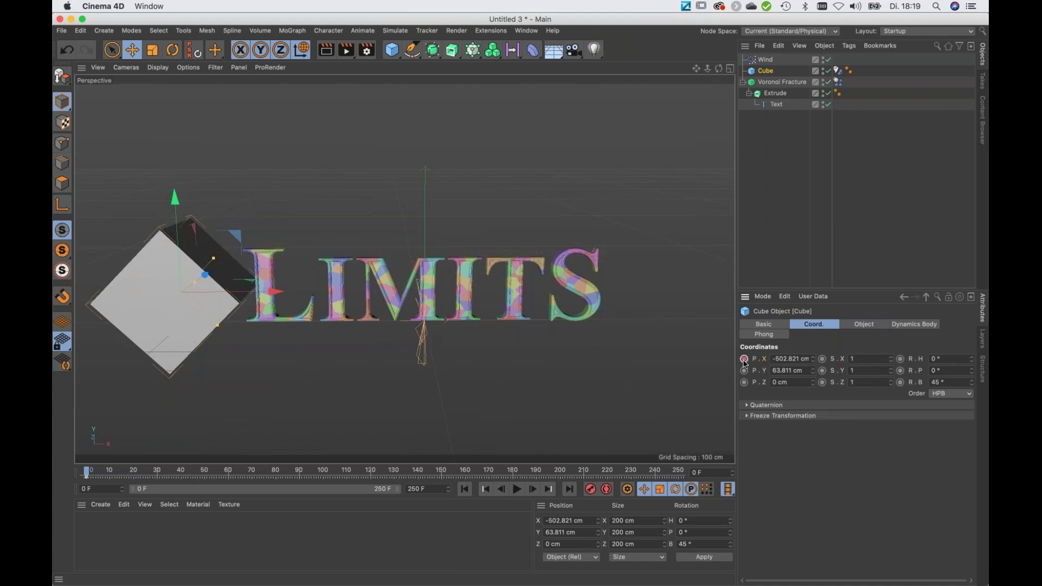
pyautogui.click(743, 359)
# At frame 220, move the cube along X to about 325 cm and keyframe its X position
pyautogui.moveTo(88, 473); pyautogui.dragTo(608, 480)
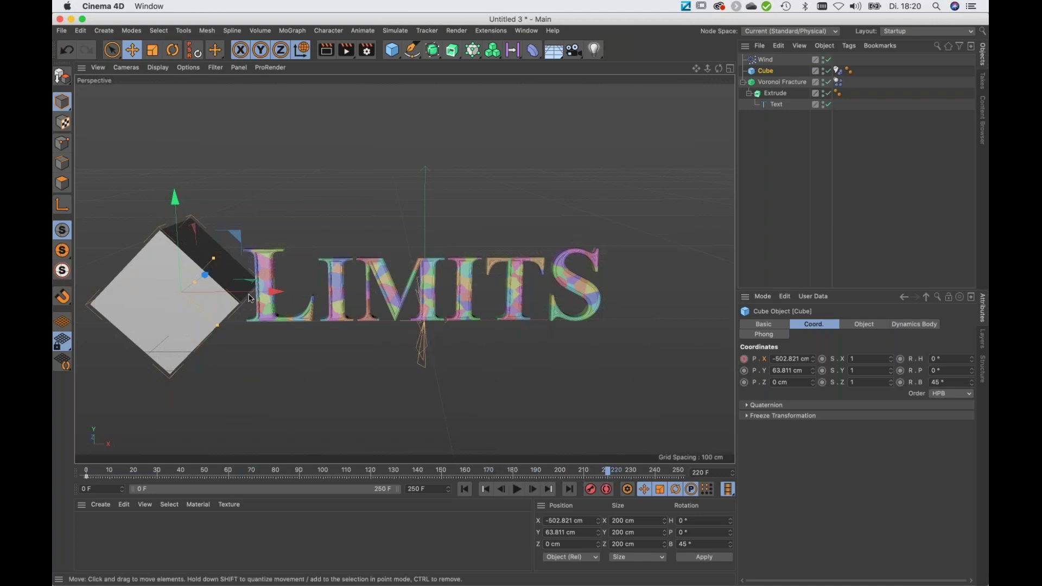
pyautogui.moveTo(300, 300); pyautogui.dragTo(681, 323)
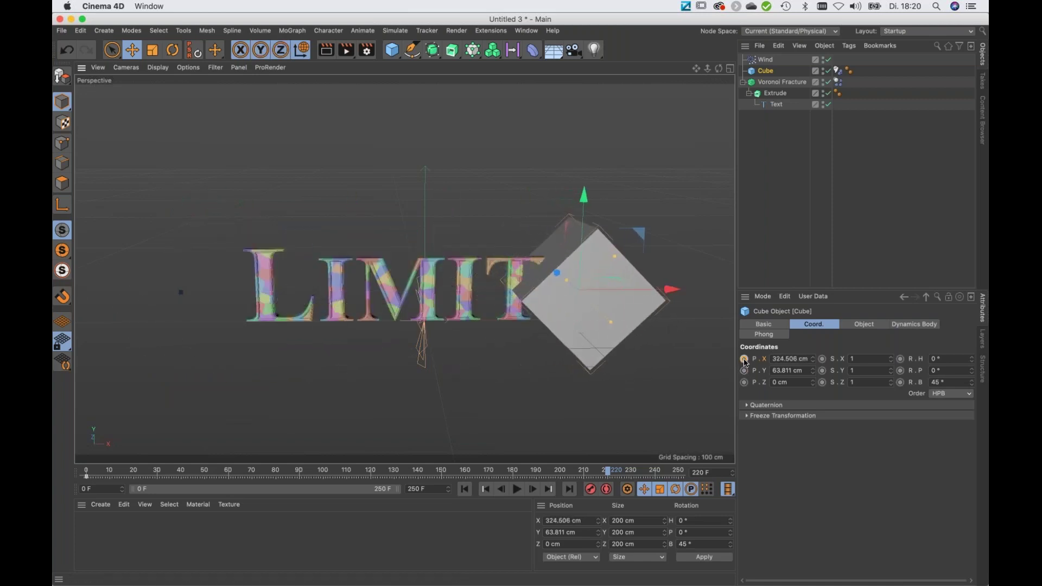
pyautogui.click(744, 360)
# Play the animation from frame 0 to watch the keyframed cube shatter the title, and pause at about frame 119
pyautogui.click(465, 490)
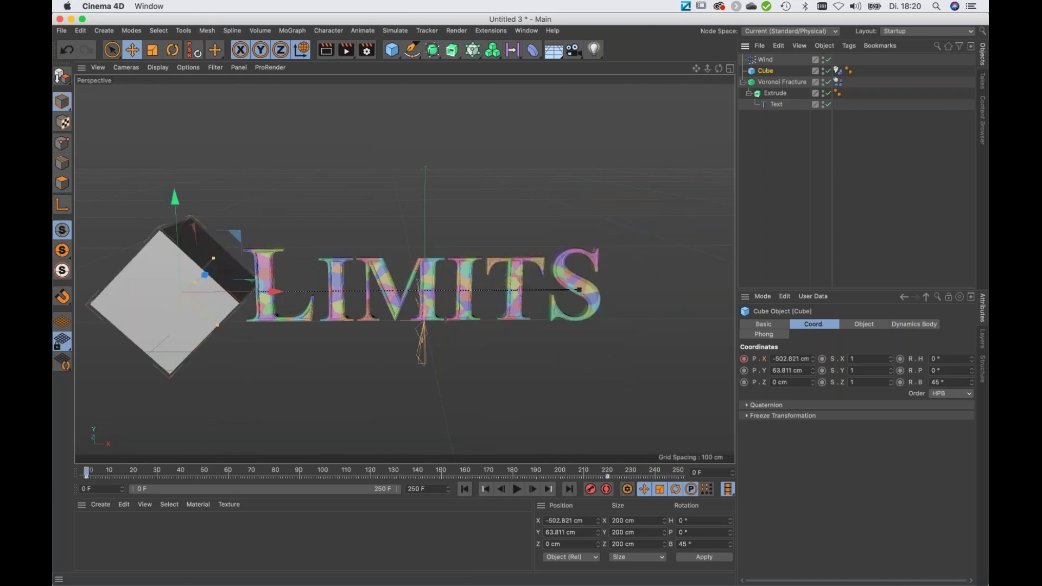
pyautogui.click(495, 412)
pyautogui.click(517, 489)
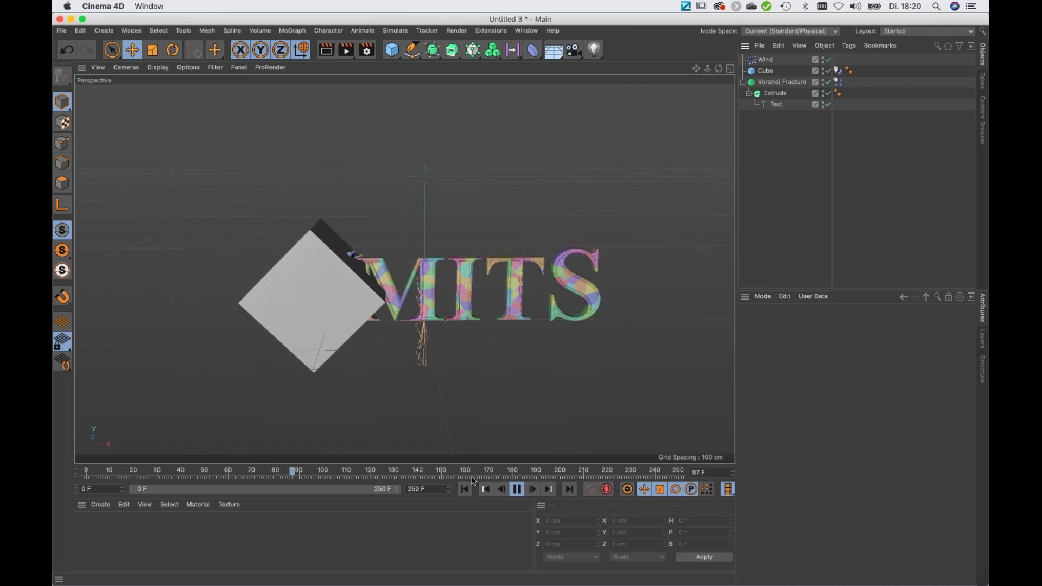
pyautogui.click(518, 489)
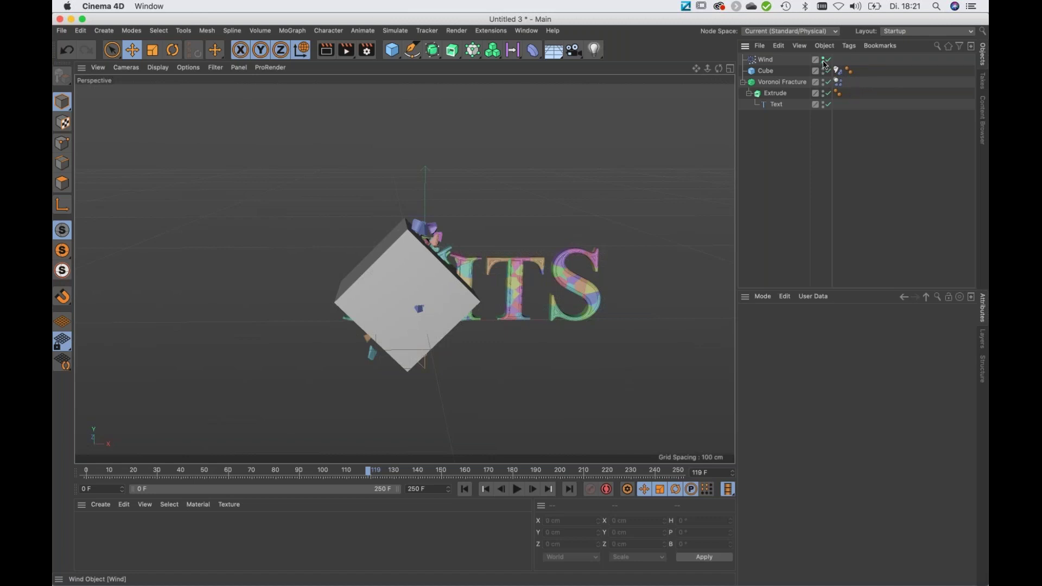
# Hide the Wind and Cube objects, replay the simulation from the start, and return to frame 0
pyautogui.click(822, 60)
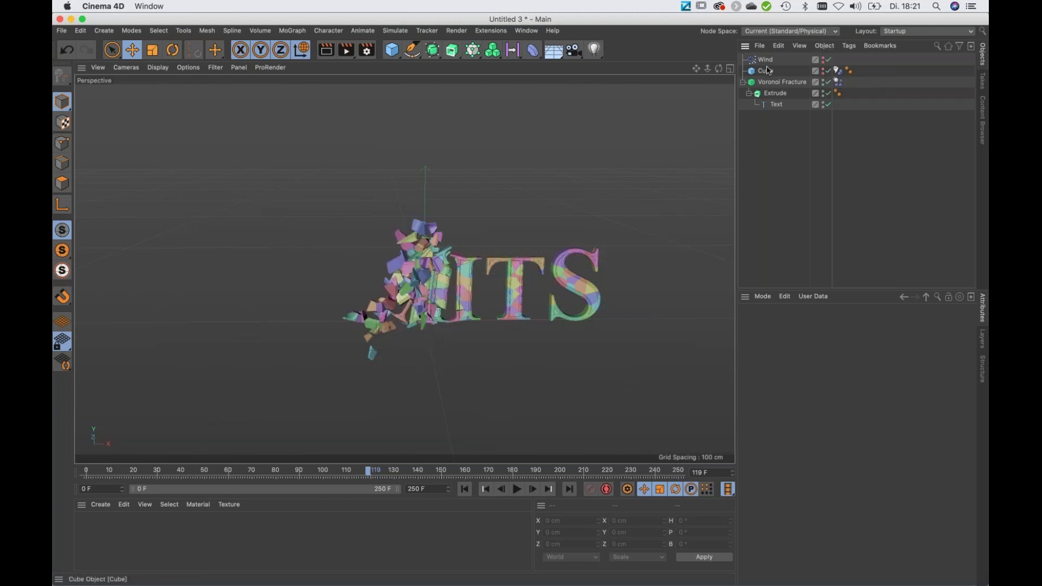
pyautogui.click(465, 489)
pyautogui.click(517, 489)
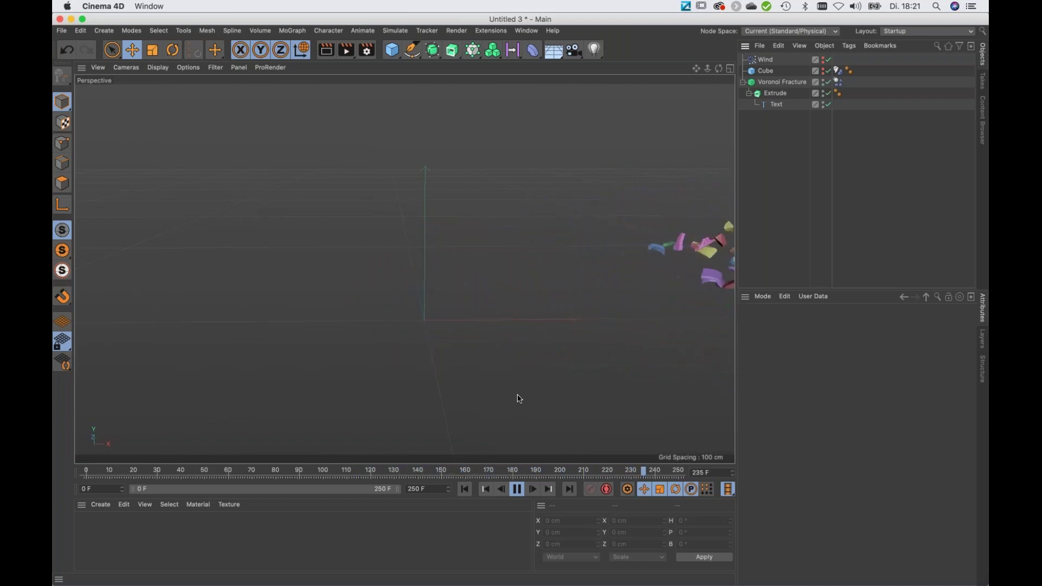
pyautogui.click(518, 490)
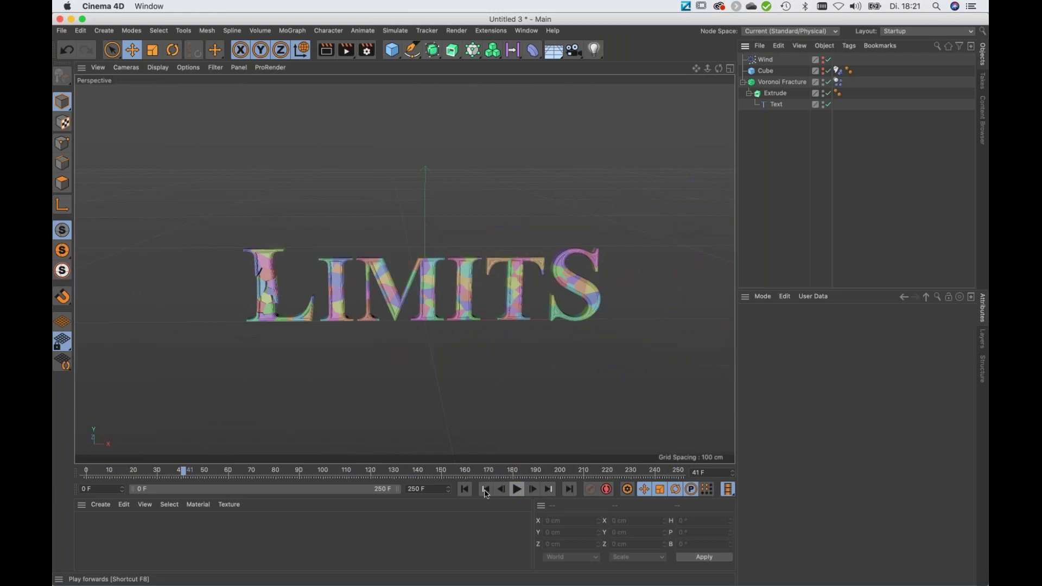
pyautogui.click(465, 489)
# Turn off Colorize Fragments on the Voronoi Fracture object and deselect it
pyautogui.scroll(6, 434, 309)
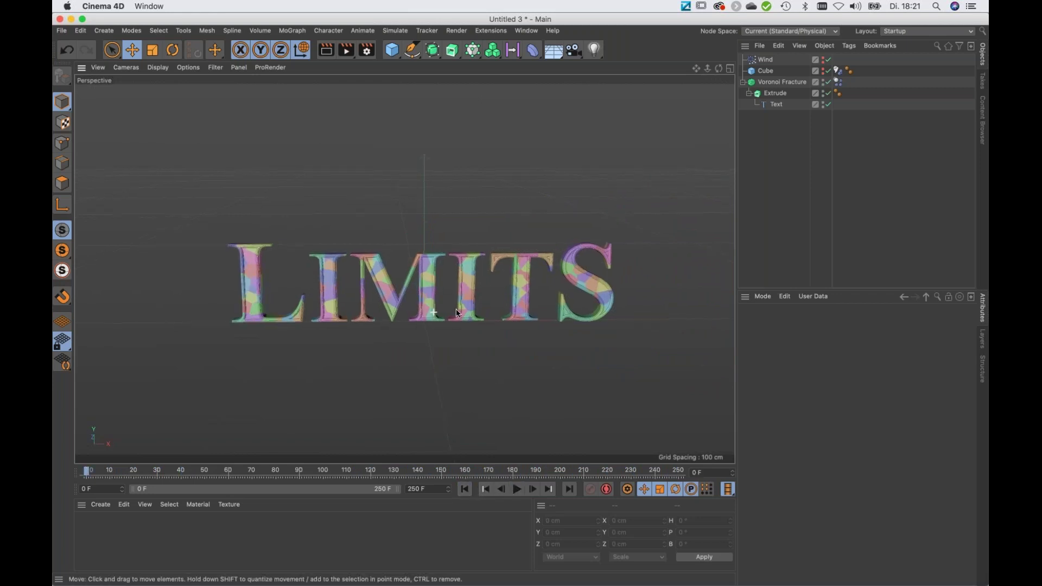
pyautogui.keyDown('alt'); pyautogui.moveTo(419, 292); pyautogui.dragTo(416, 295); pyautogui.keyUp('alt')
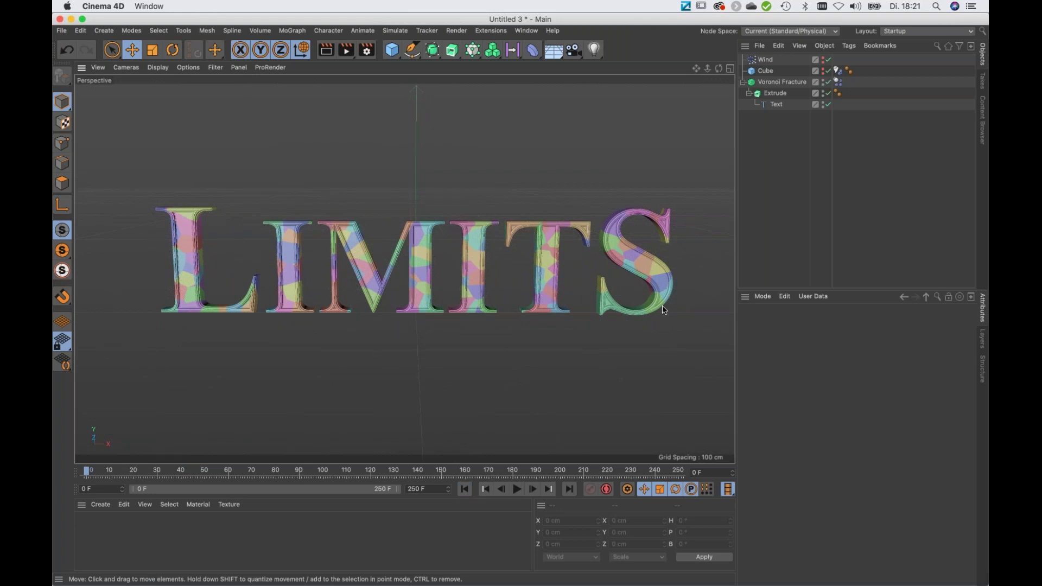
pyautogui.click(755, 84)
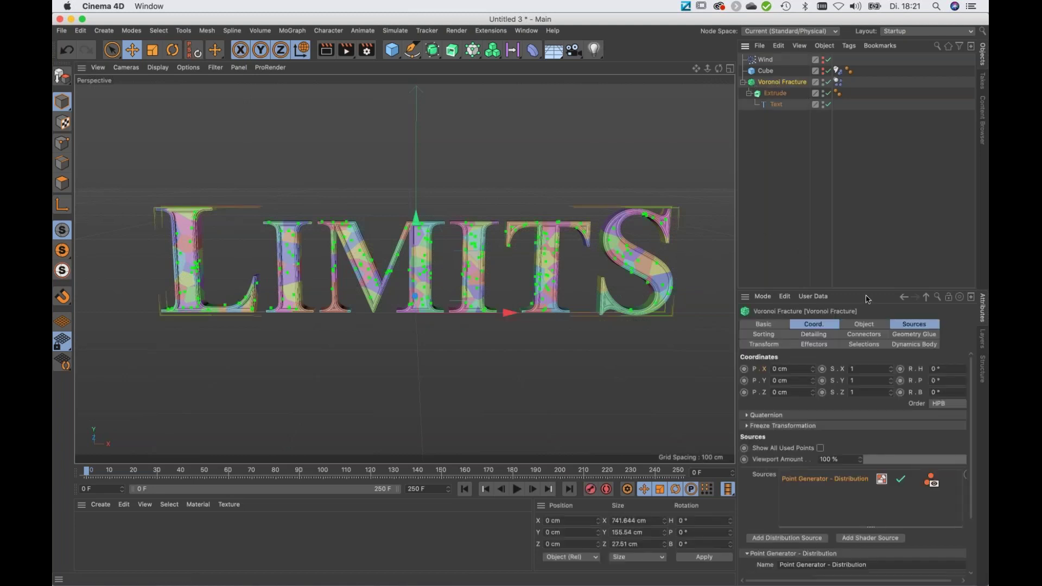
pyautogui.click(865, 324)
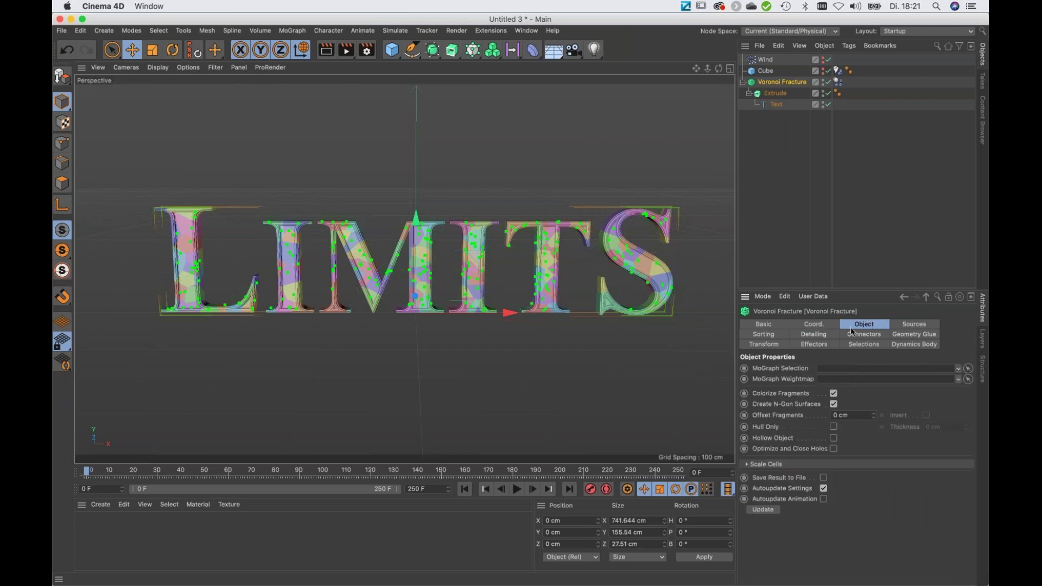
pyautogui.click(833, 394)
pyautogui.click(761, 231)
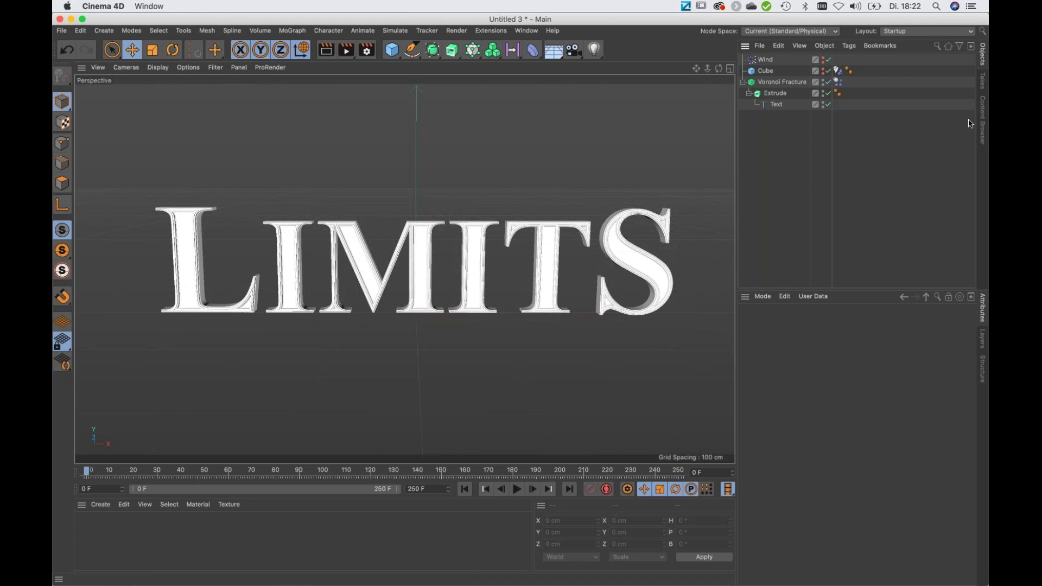
# Search the material presets for "scrat" and browse the scratched materials and textures
pyautogui.click(983, 112)
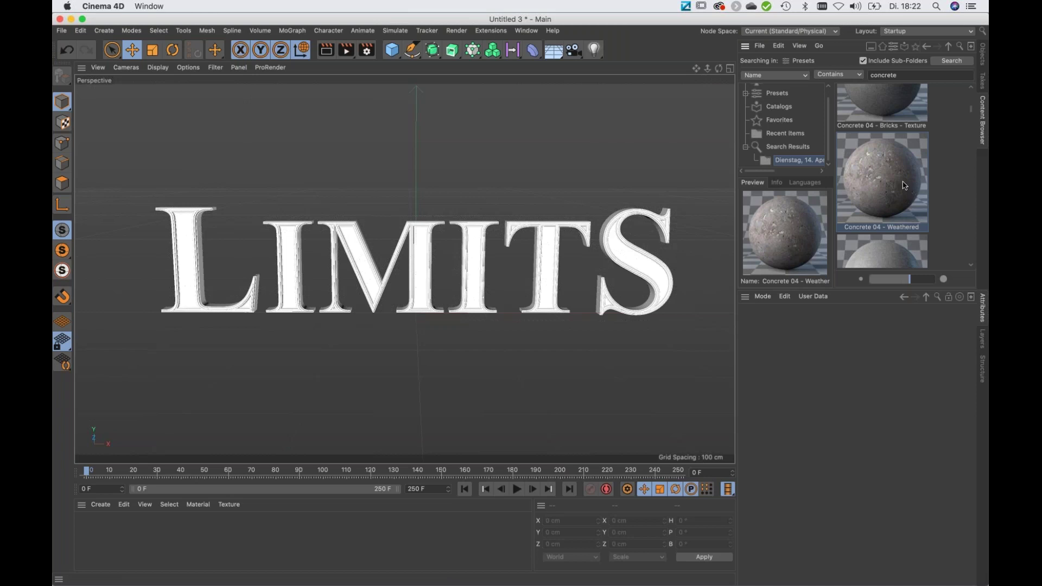
pyautogui.moveTo(902, 74); pyautogui.dragTo(804, 59)
pyautogui.write('st')
pyautogui.write('crat')
pyautogui.press('Return')
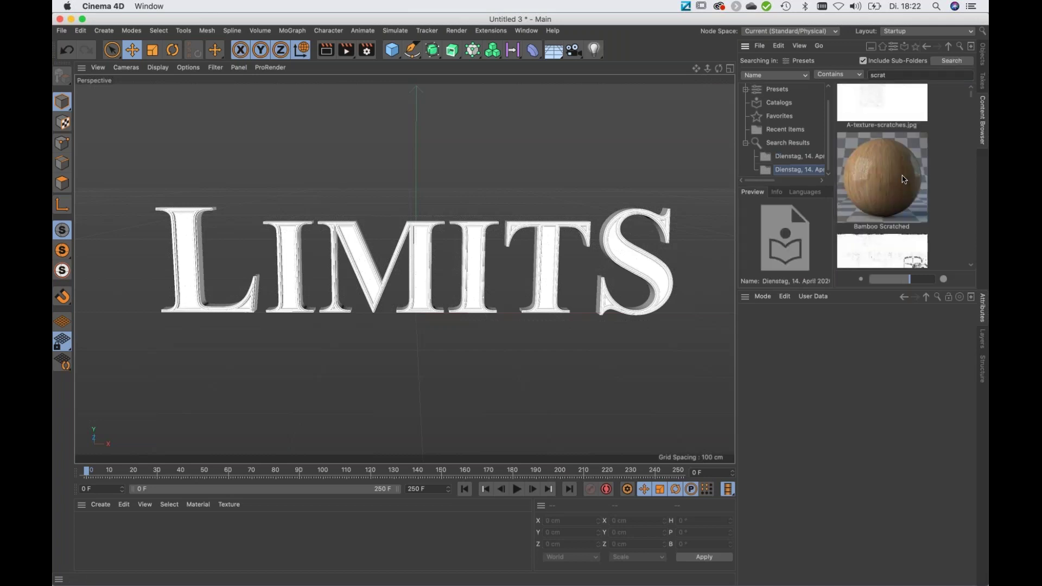
pyautogui.scroll(-10, 903, 180)
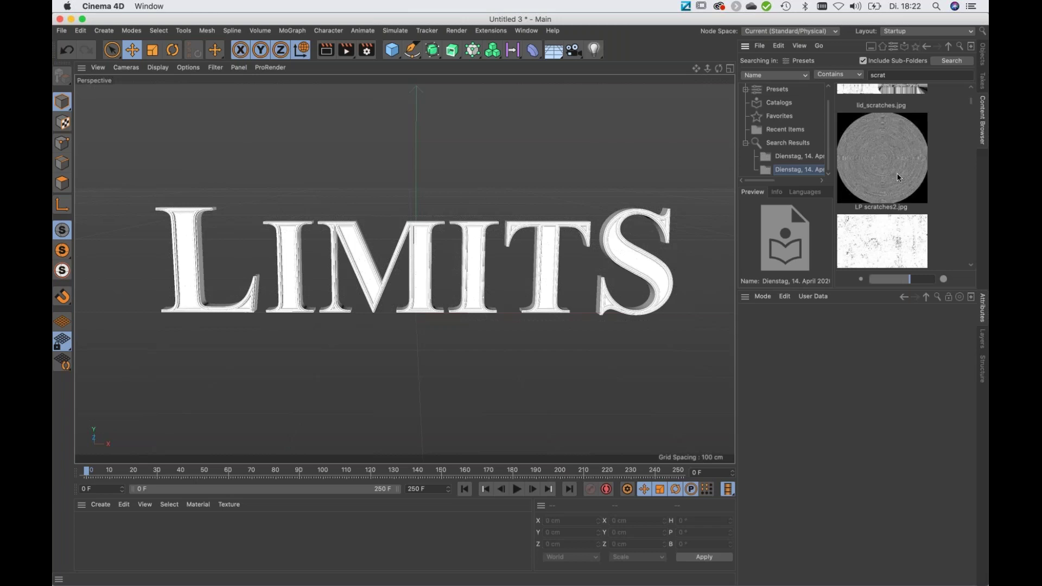
pyautogui.scroll(6, 895, 175)
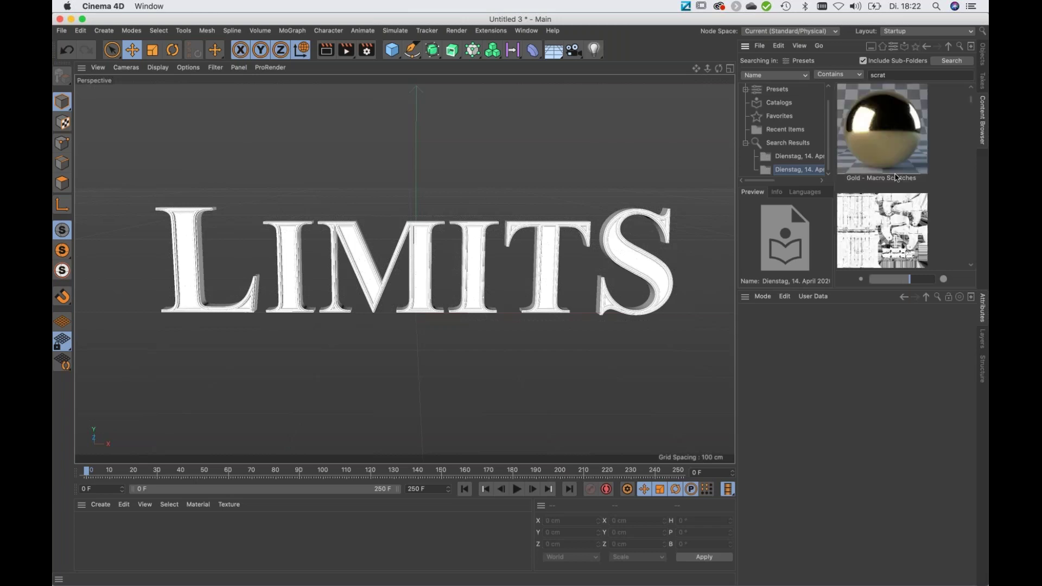
pyautogui.scroll(5, 895, 174)
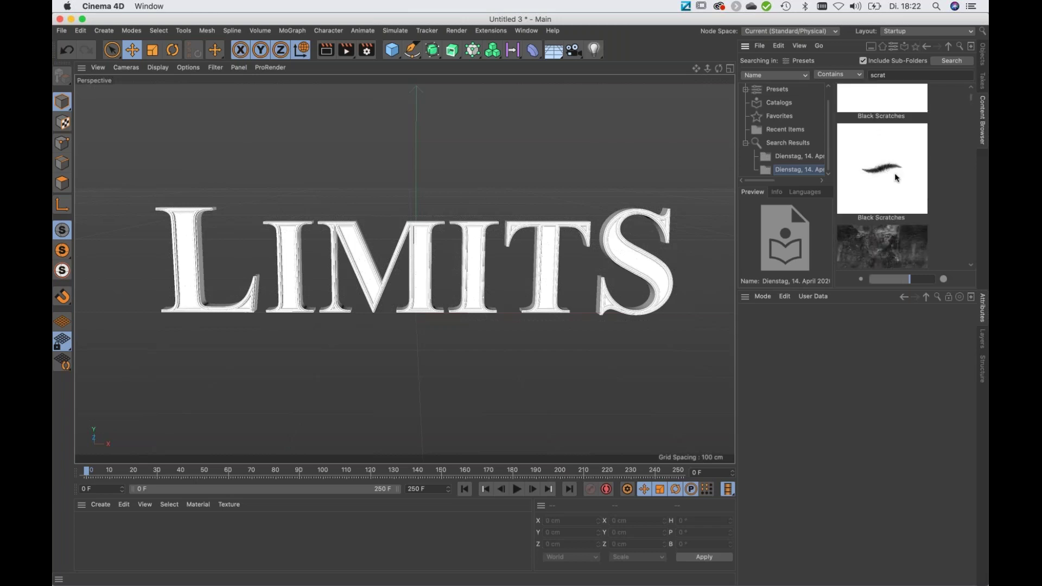
pyautogui.scroll(2, 867, 141)
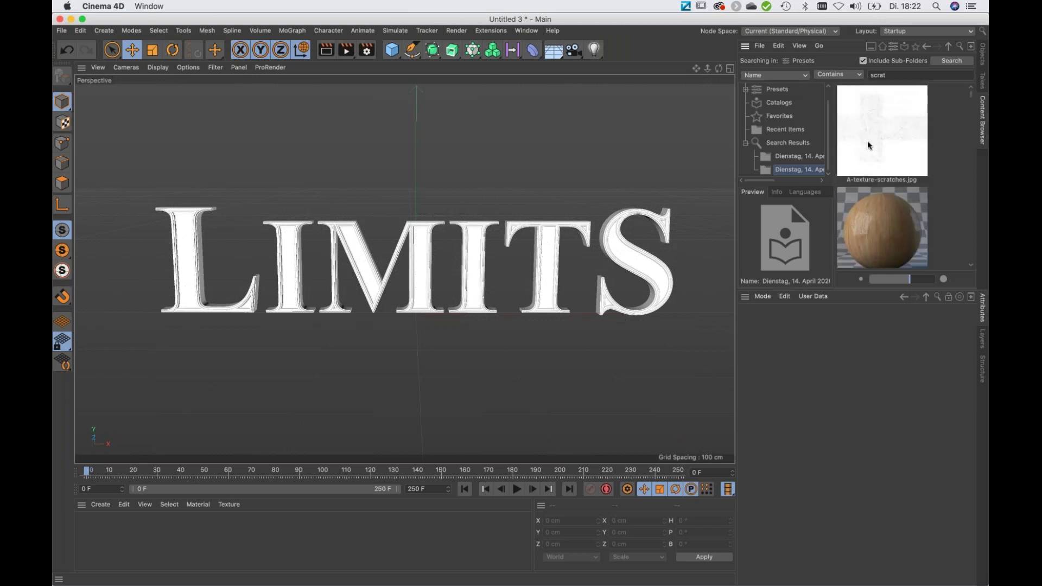
# Load the Concrete 04 - Weathered material from a preset search for "concrete" and apply it to the Extrude object
pyautogui.doubleClick(893, 75)
pyautogui.write('concrete')
pyautogui.press('Return')
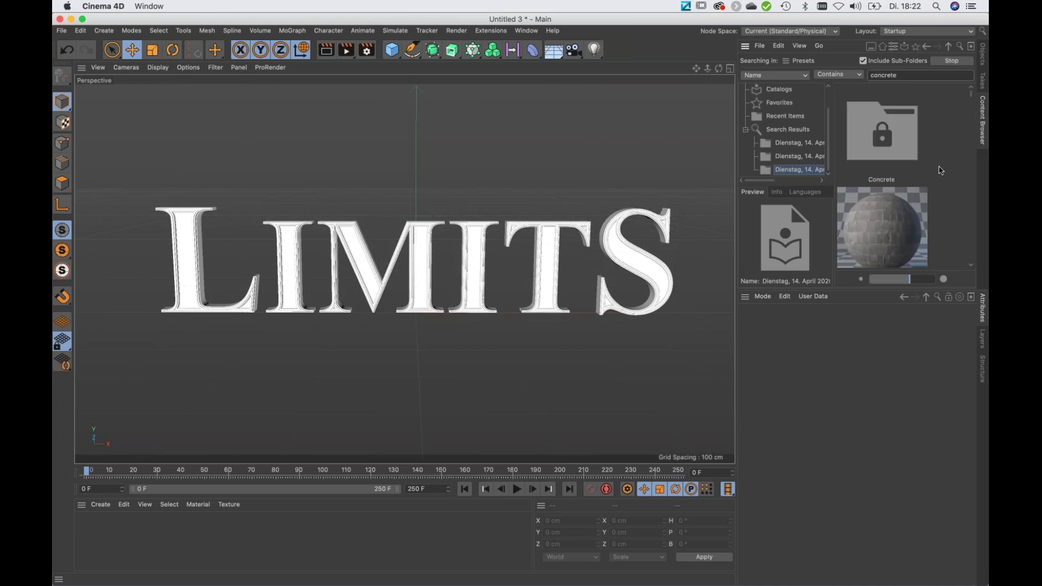
pyautogui.scroll(-5, 901, 175)
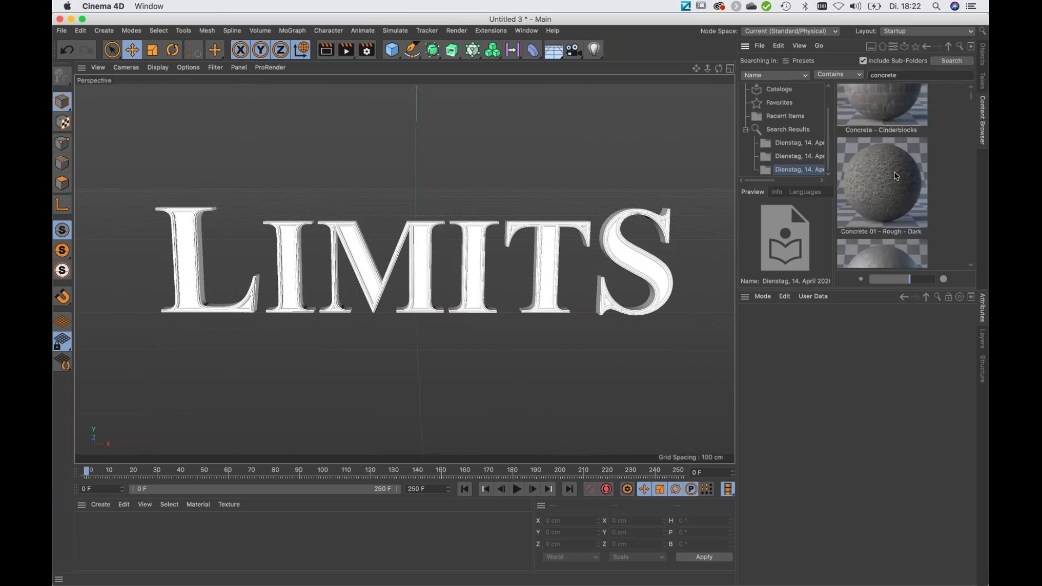
pyautogui.scroll(-6, 897, 177)
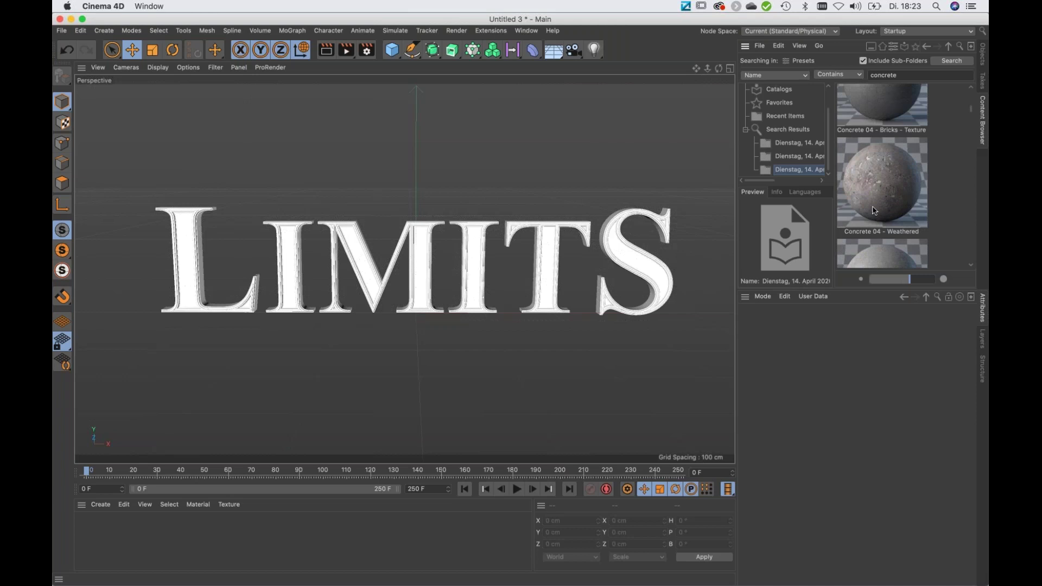
pyautogui.click(883, 181)
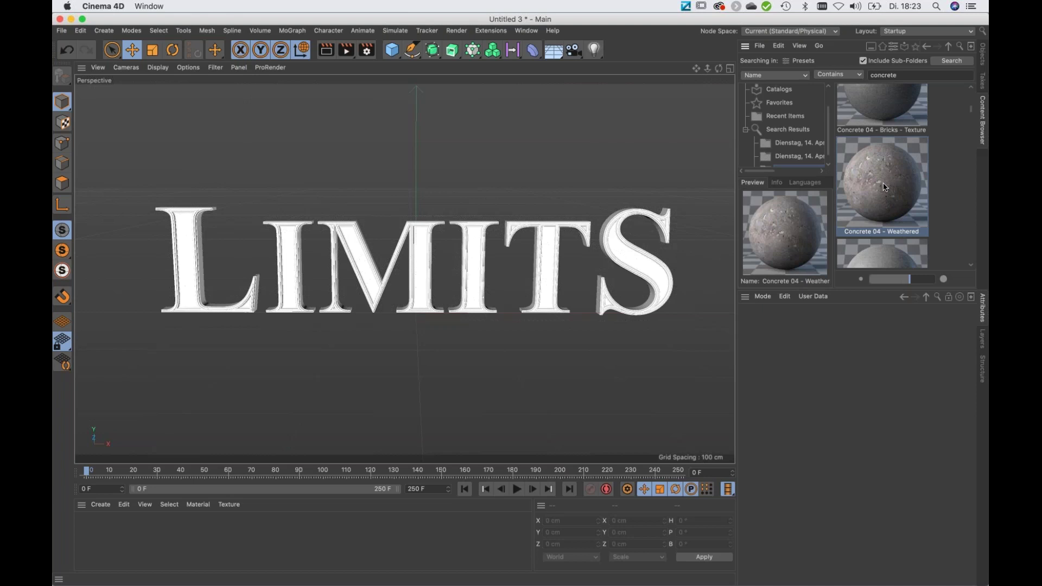
pyautogui.doubleClick(885, 186)
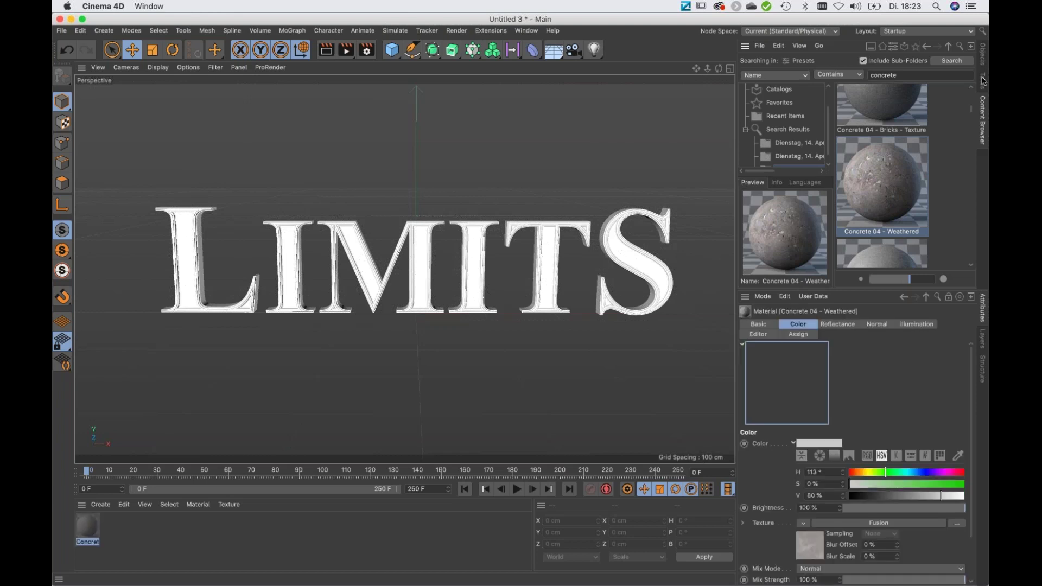
pyautogui.click(983, 54)
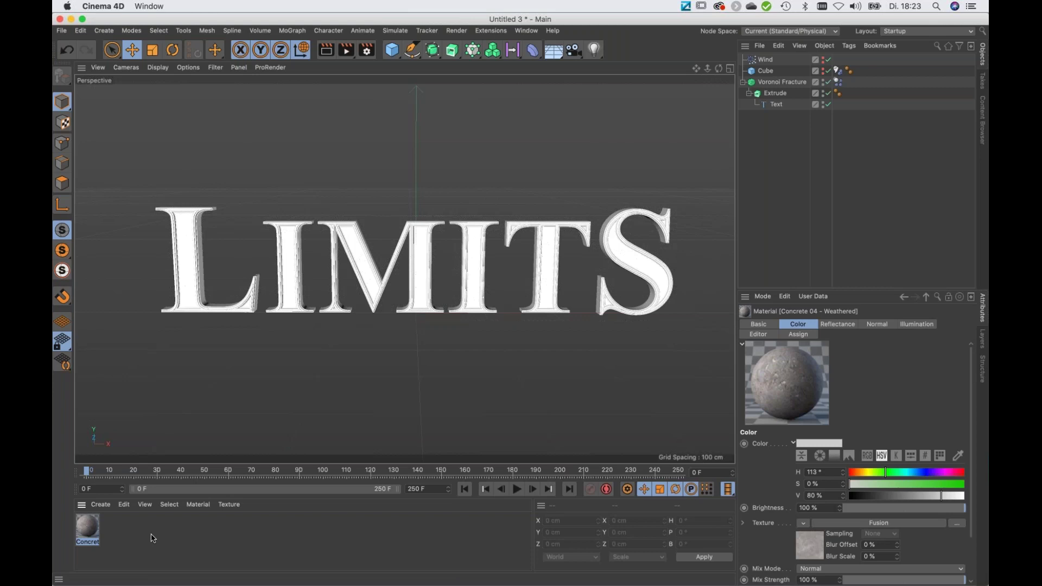
pyautogui.moveTo(90, 531); pyautogui.dragTo(798, 100)
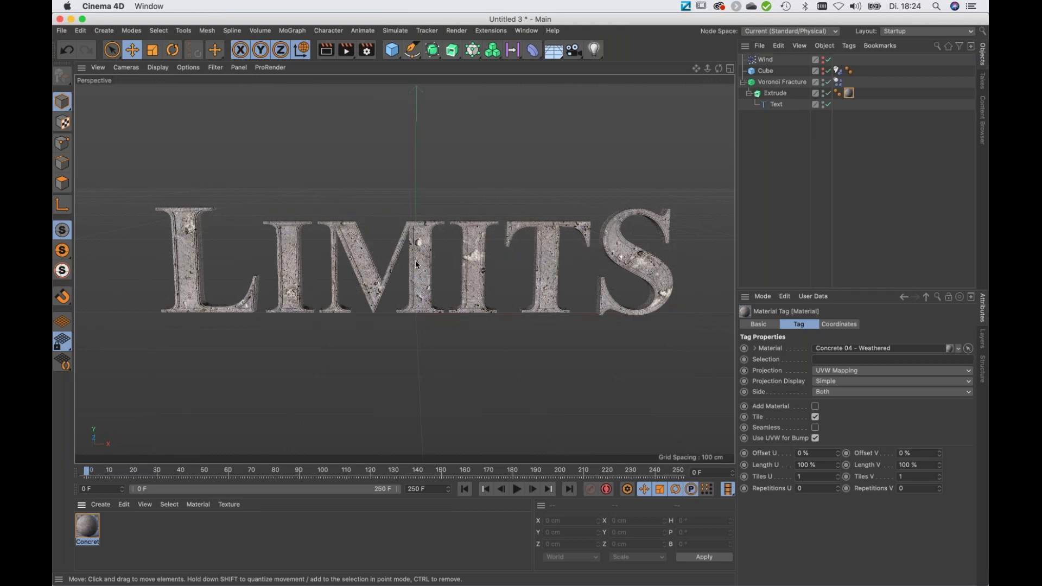
# Set the projection of the Extrude object's concrete material tag to Cubic
pyautogui.keyDown('alt'); pyautogui.moveTo(418, 265); pyautogui.dragTo(457, 240); pyautogui.keyUp('alt')
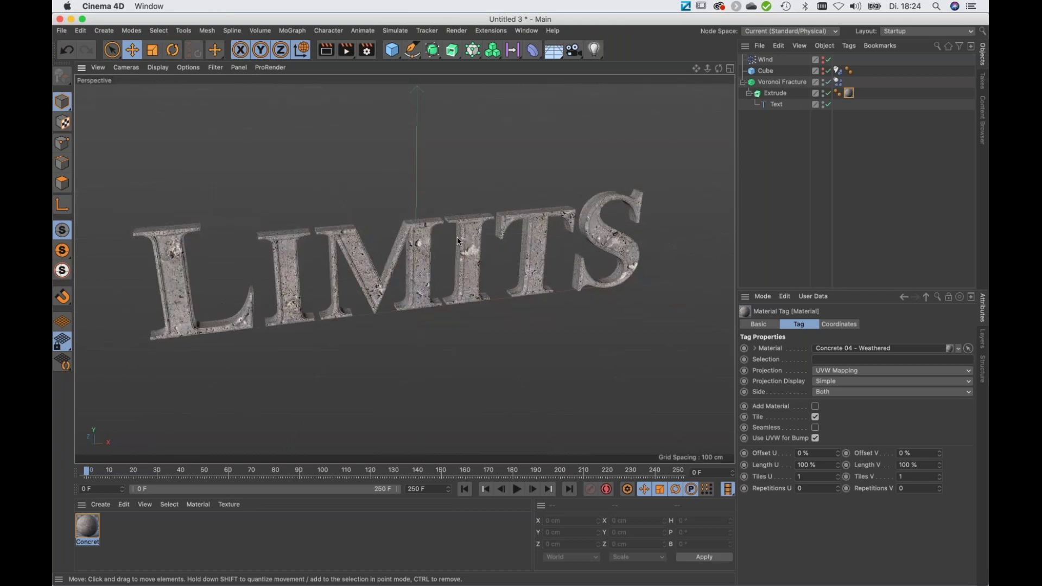
pyautogui.scroll(10, 458, 241)
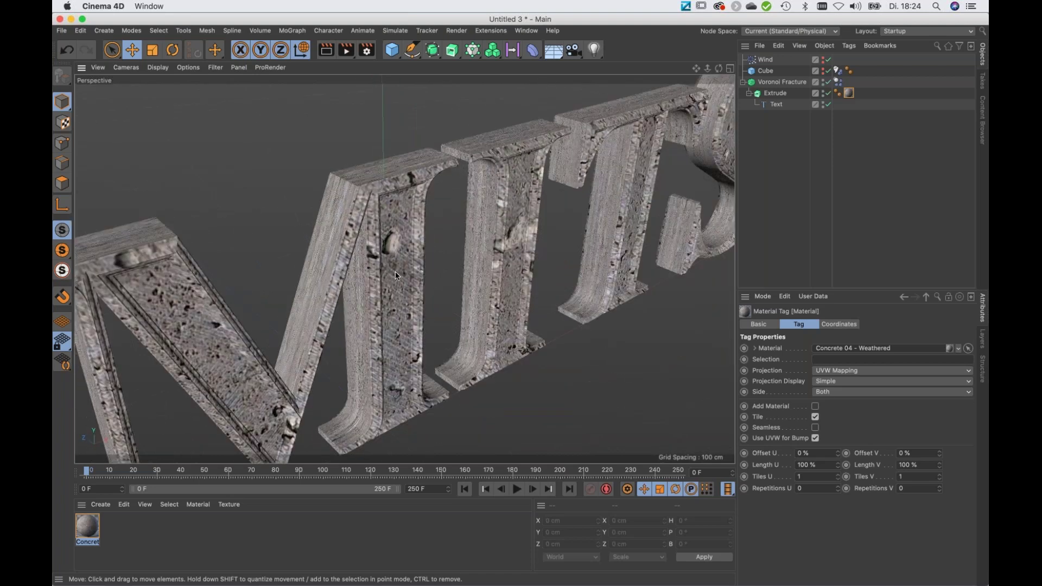
pyautogui.scroll(5, 395, 275)
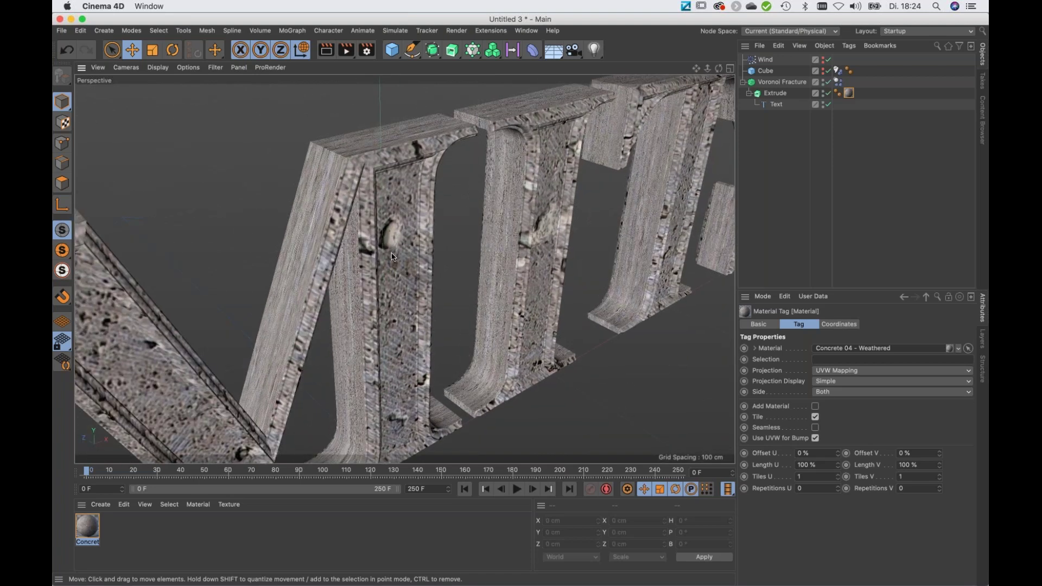
pyautogui.keyDown('alt'); pyautogui.moveTo(308, 285); pyautogui.dragTo(274, 340); pyautogui.keyUp('alt')
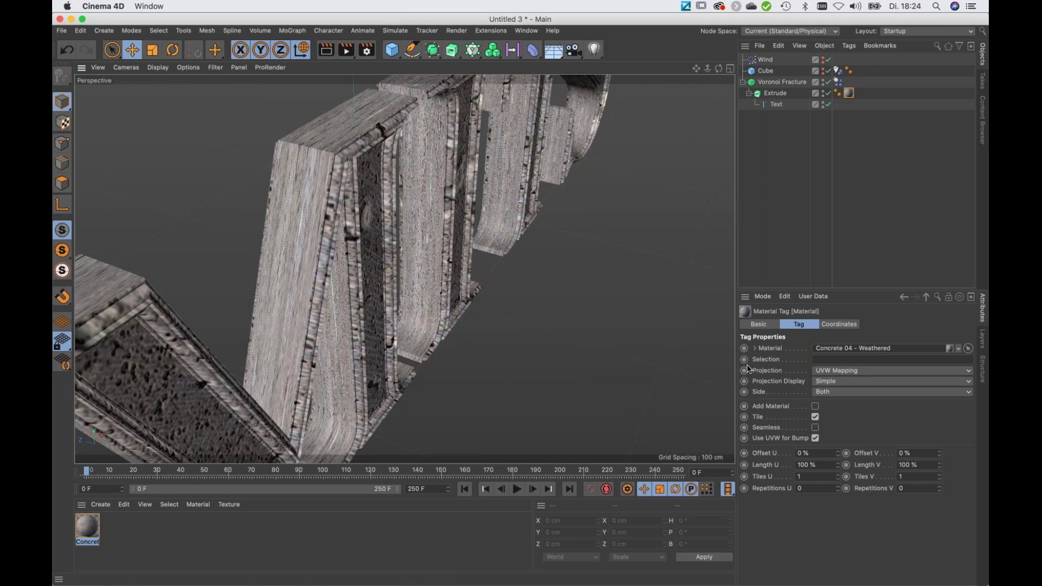
pyautogui.click(765, 374)
pyautogui.click(847, 371)
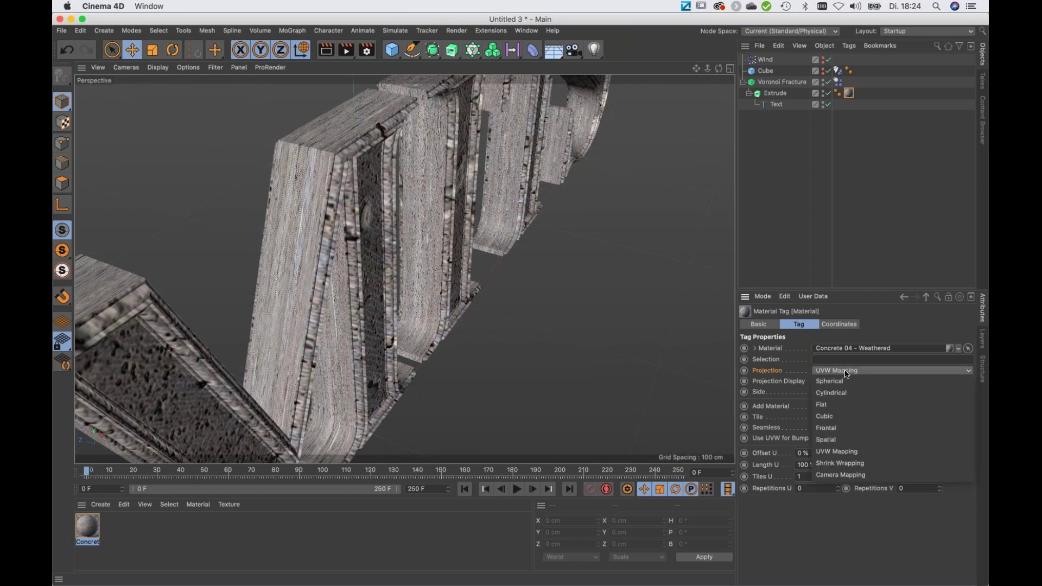
pyautogui.click(833, 417)
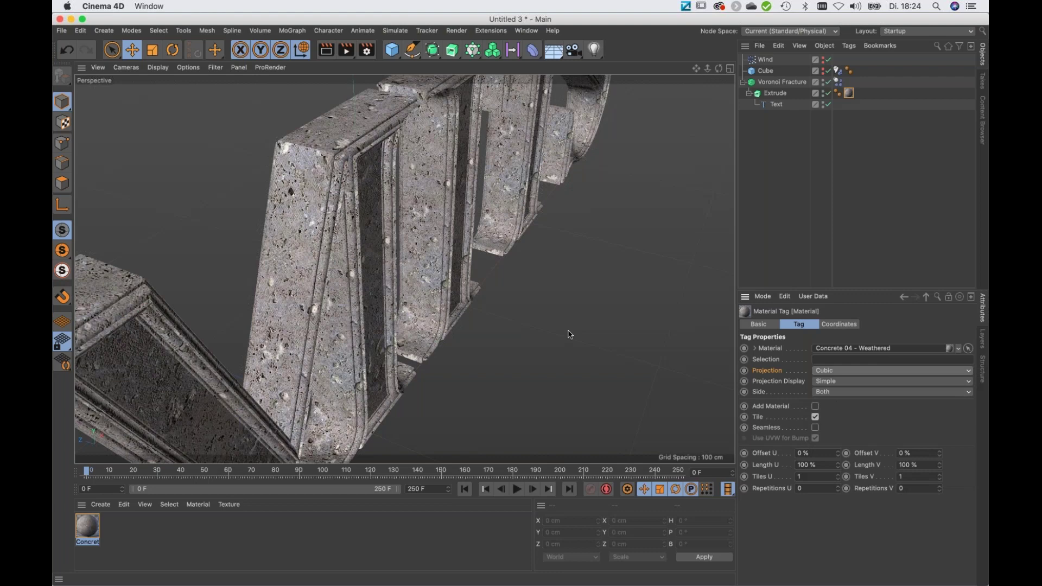
# Inspect the concrete texture on the letters, play the shatter simulation, and return to frame 0
pyautogui.keyDown('alt'); pyautogui.moveTo(348, 327); pyautogui.dragTo(366, 300); pyautogui.keyUp('alt')
pyautogui.keyDown('alt'); pyautogui.moveTo(362, 308); pyautogui.dragTo(402, 331); pyautogui.keyUp('alt')
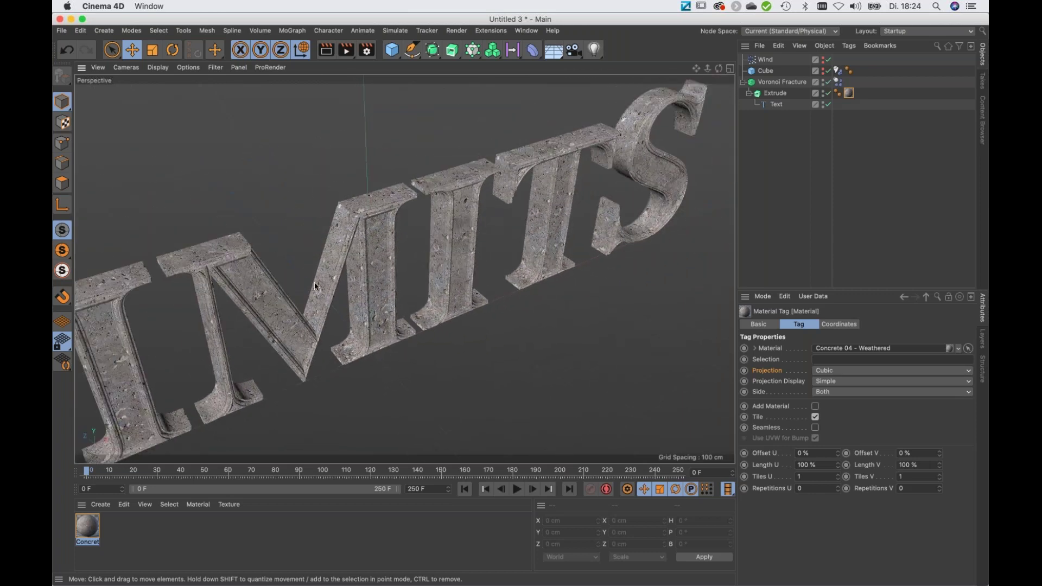
pyautogui.keyDown('alt'); pyautogui.moveTo(314, 295); pyautogui.dragTo(358, 271); pyautogui.keyUp('alt')
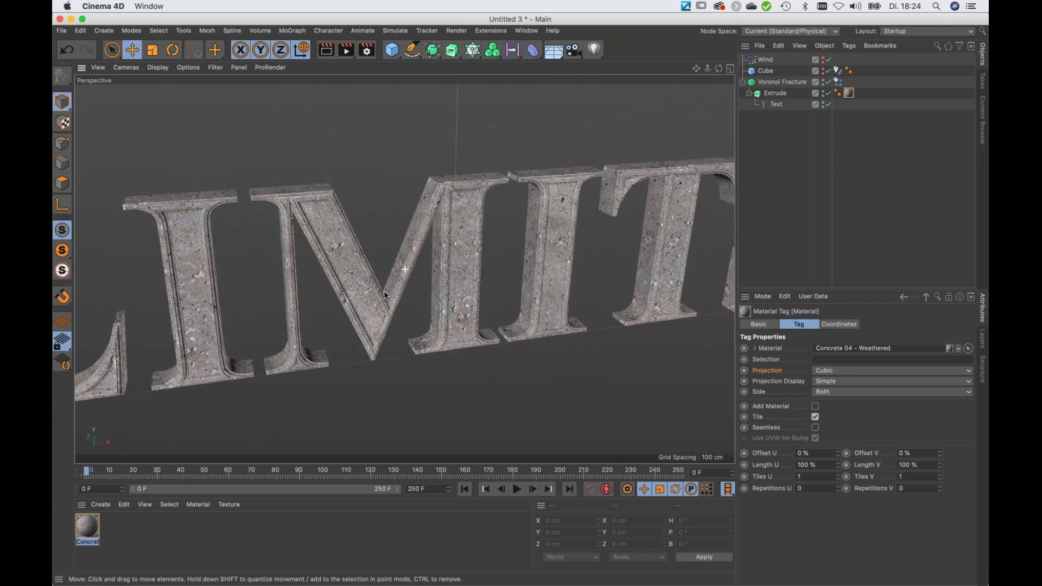
pyautogui.click(515, 490)
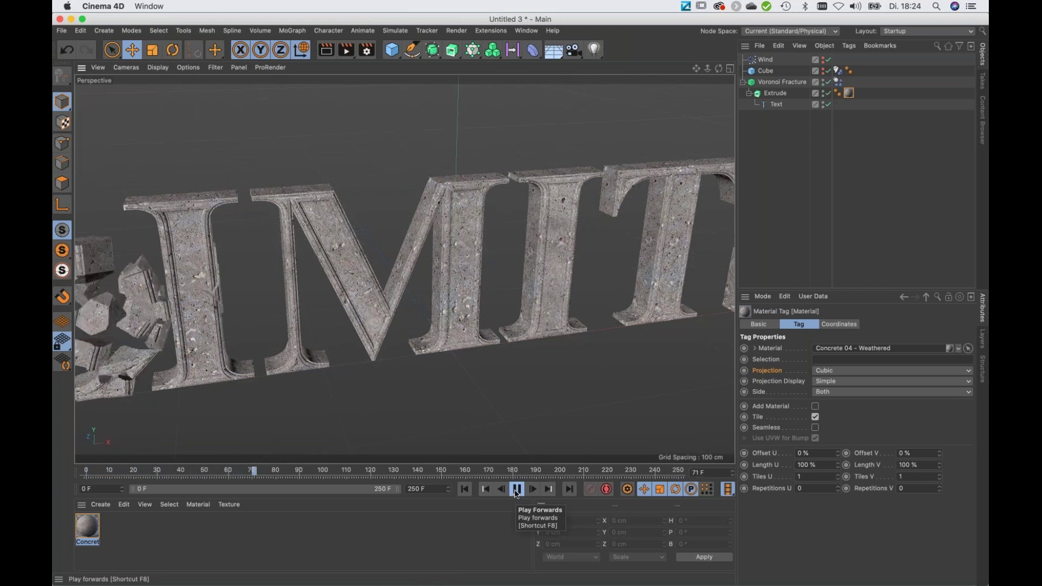
pyautogui.click(516, 491)
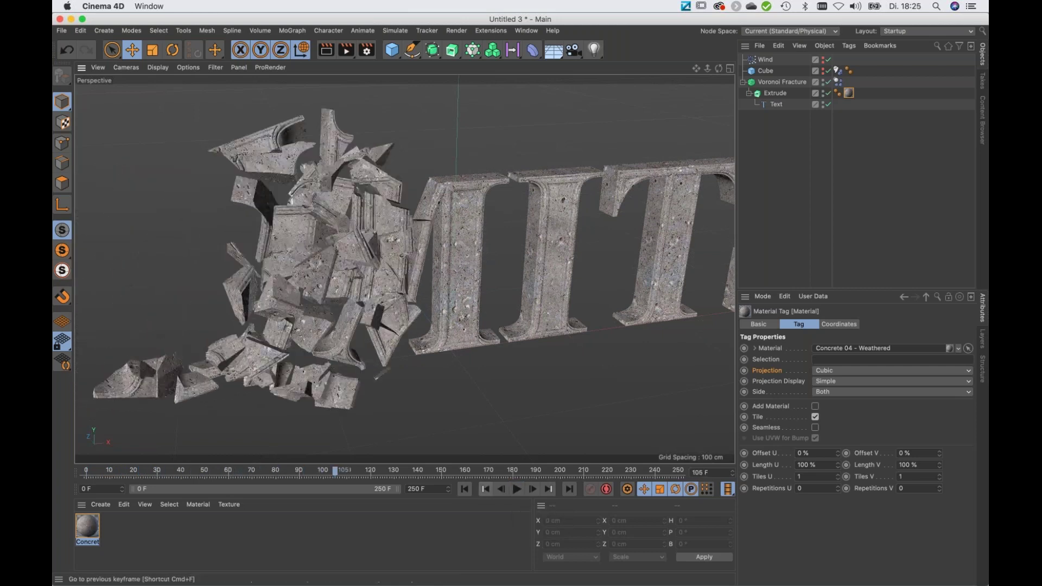
pyautogui.click(465, 489)
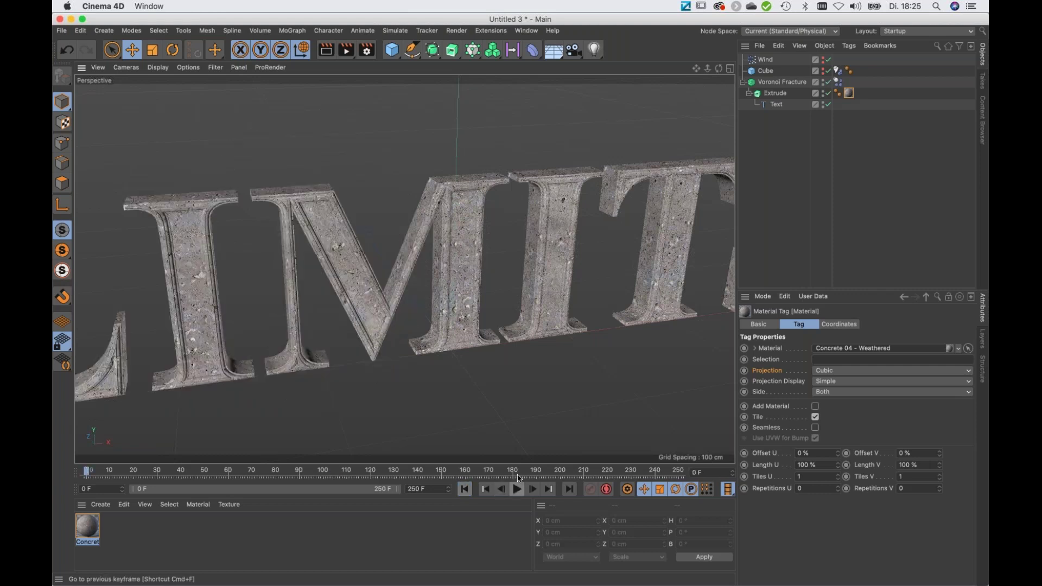
# Bake the object cache of the Voronoi Fracture's Dynamics Body tag
pyautogui.click(838, 82)
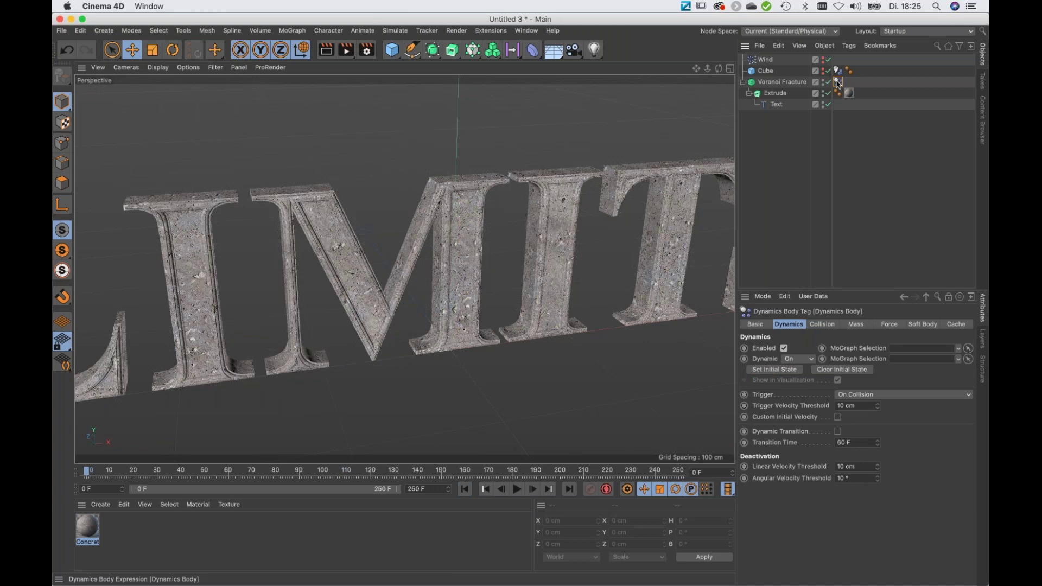
pyautogui.click(958, 324)
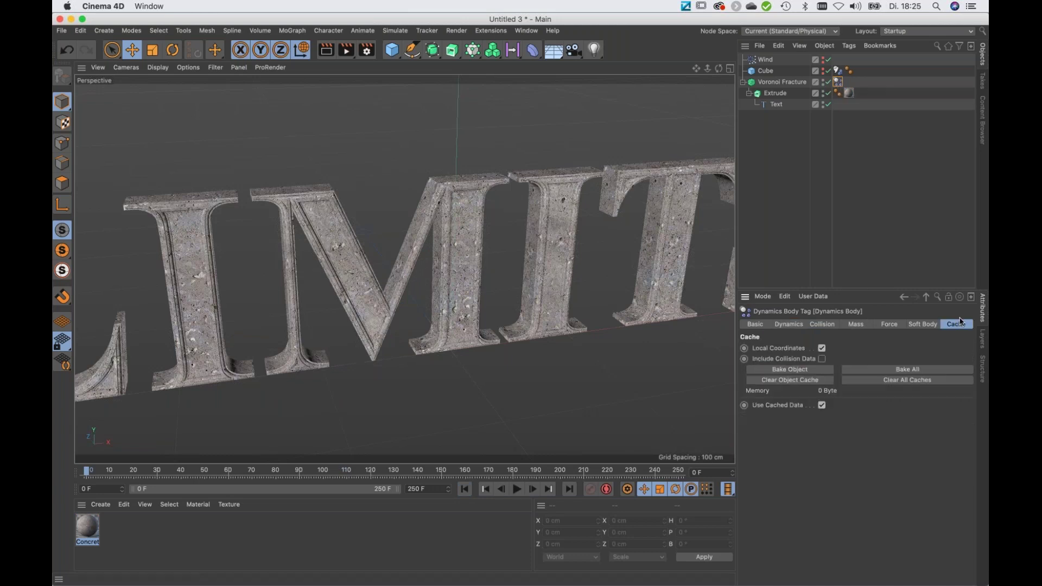
pyautogui.click(795, 372)
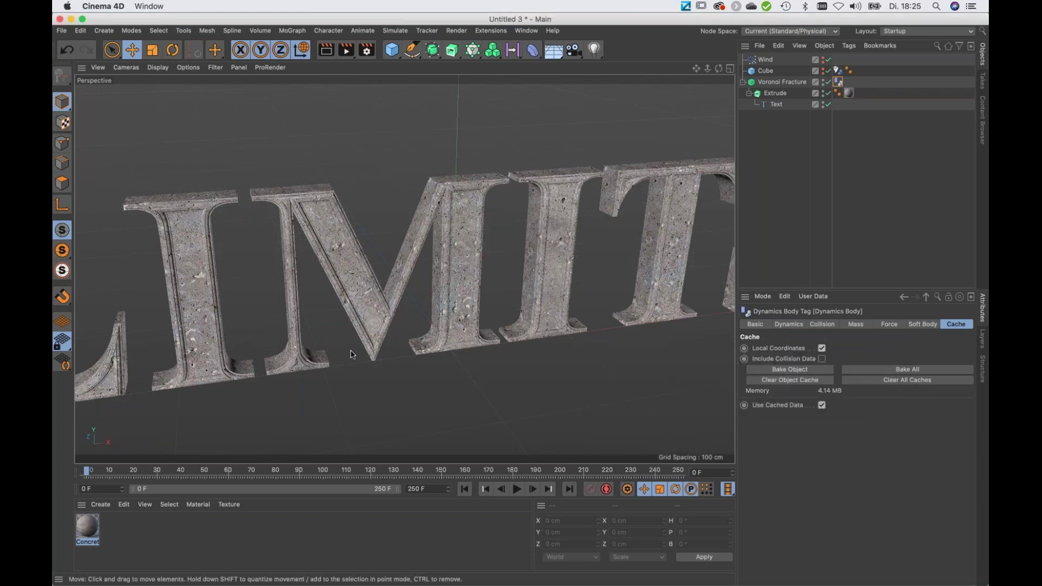
# Scrub the baked simulation forward to frame 86 and back to frame 58, examining the breaking letters up close
pyautogui.moveTo(154, 472); pyautogui.dragTo(288, 491)
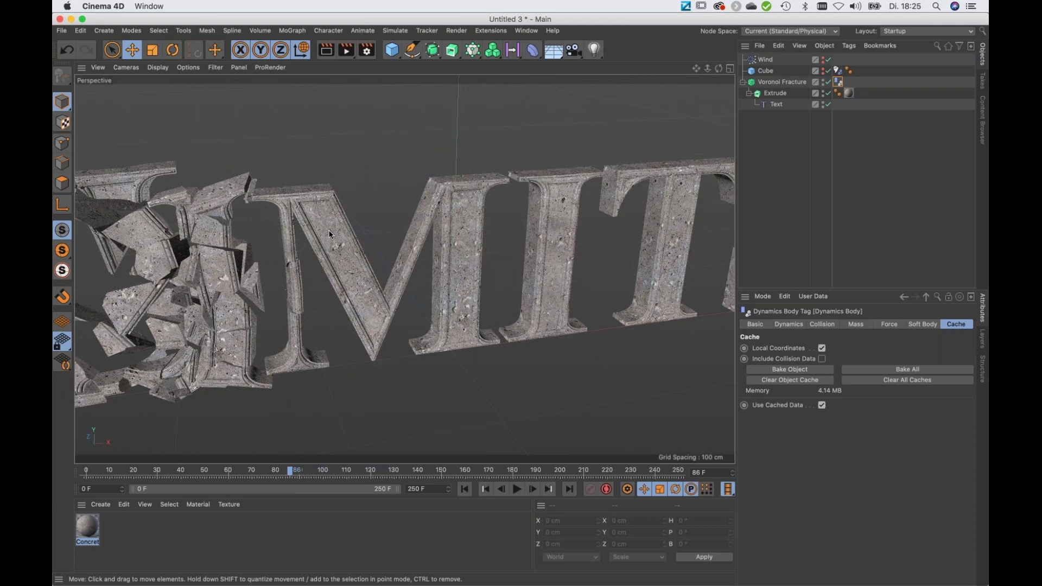
pyautogui.scroll(6, 333, 236)
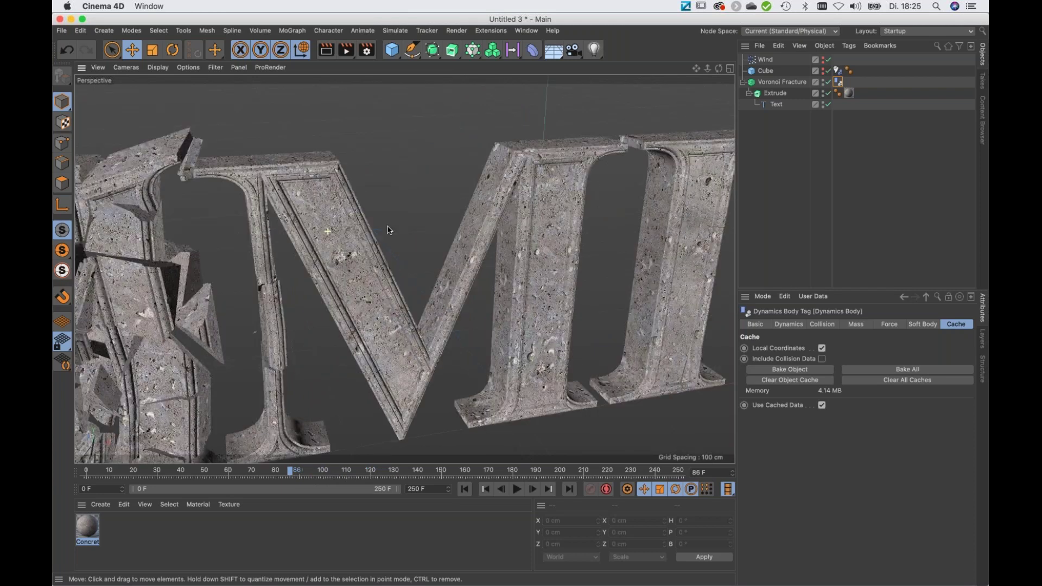
pyautogui.scroll(5, 349, 259)
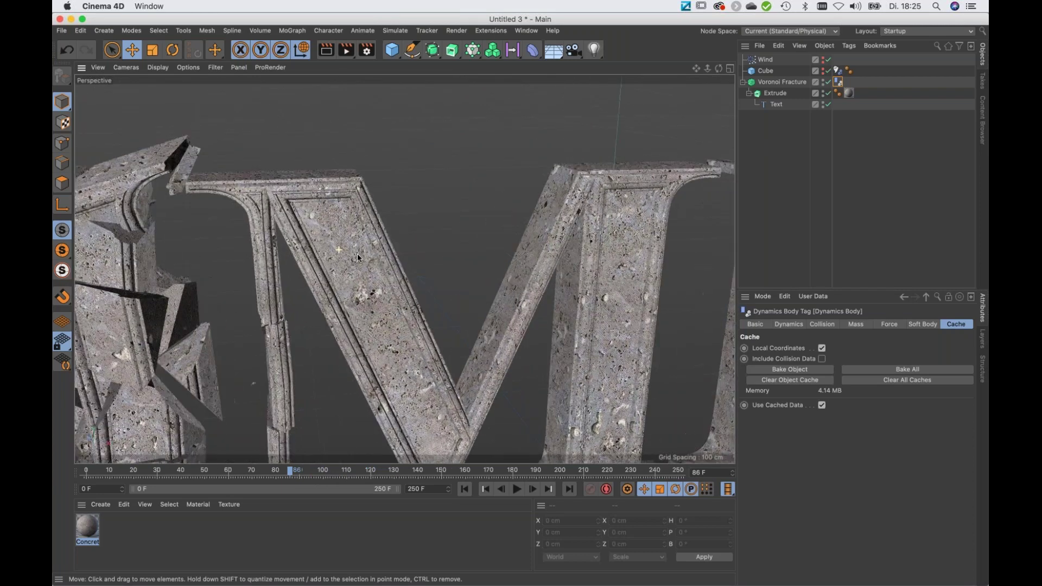
pyautogui.moveTo(298, 475); pyautogui.dragTo(271, 476)
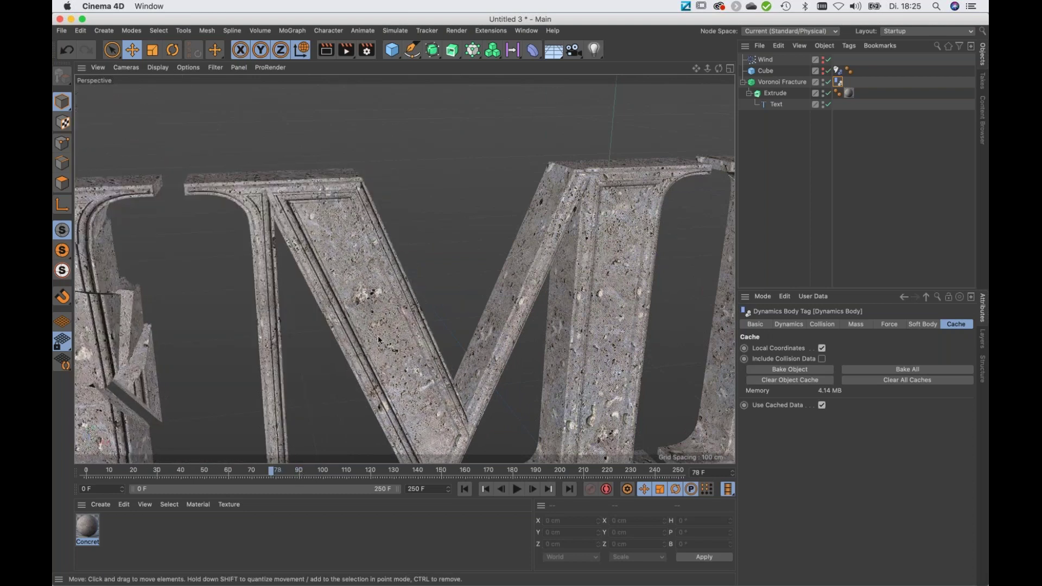
pyautogui.click(281, 476)
pyautogui.moveTo(282, 475); pyautogui.dragTo(223, 480)
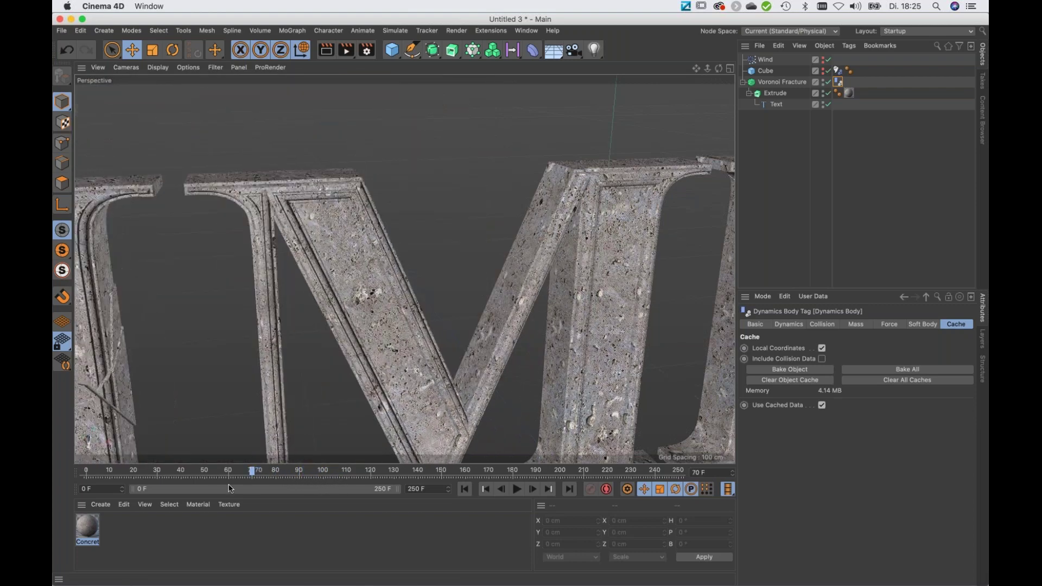
# Try the concrete material tag on the Voronoi Fracture object, scrub the animation, and move the tag back to the Extrude object
pyautogui.click(849, 93)
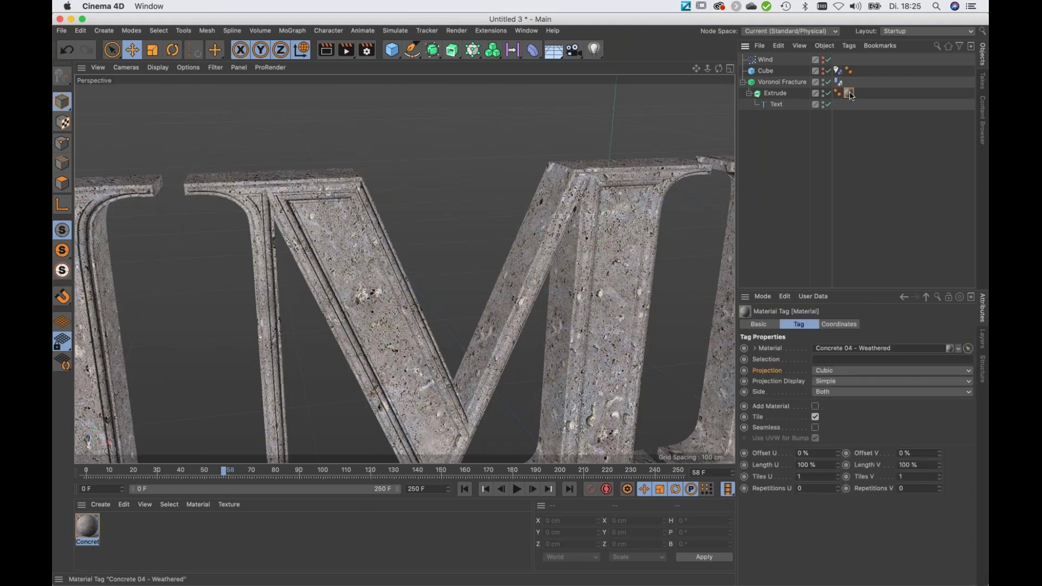
pyautogui.moveTo(851, 94); pyautogui.dragTo(850, 82)
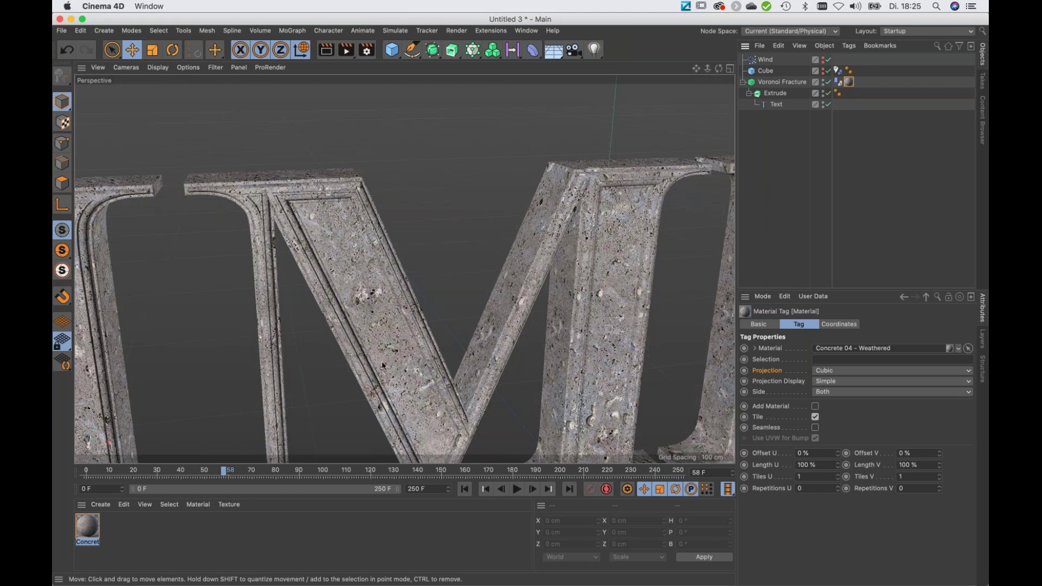
pyautogui.click(228, 472)
pyautogui.moveTo(229, 472); pyautogui.dragTo(320, 473)
pyautogui.moveTo(849, 85); pyautogui.dragTo(808, 97)
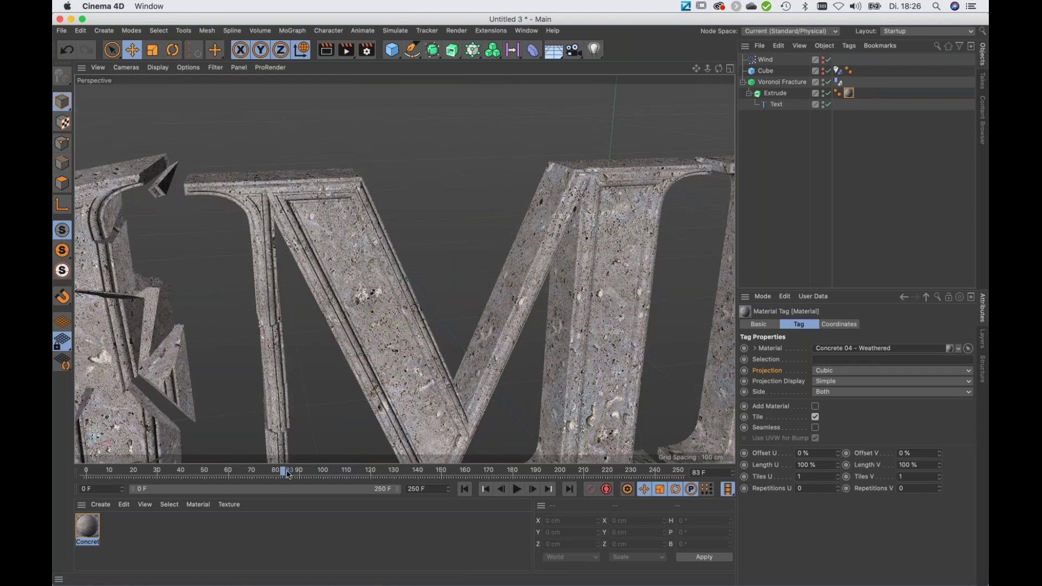
# Scrub the animation back to frame 0 and forward to frame 91 to examine the concrete on the fragments
pyautogui.moveTo(288, 473); pyautogui.dragTo(136, 476)
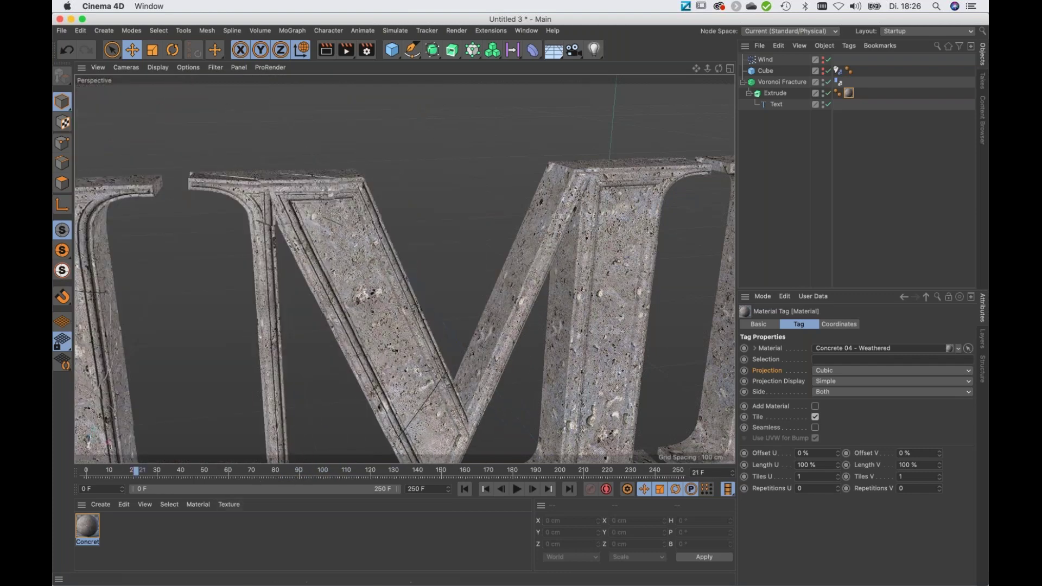
pyautogui.scroll(-5, 380, 360)
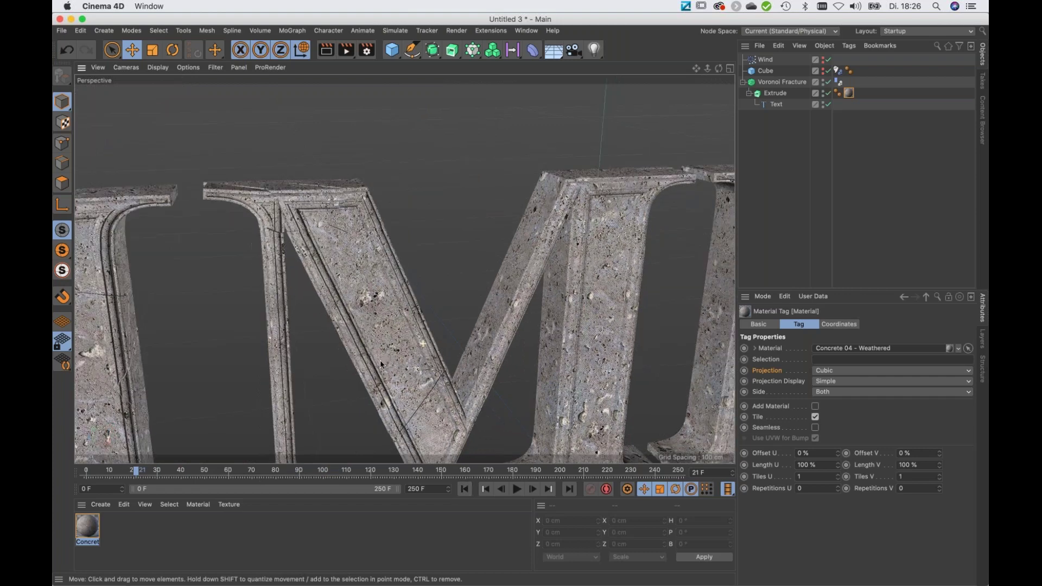
pyautogui.moveTo(136, 472); pyautogui.dragTo(54, 477)
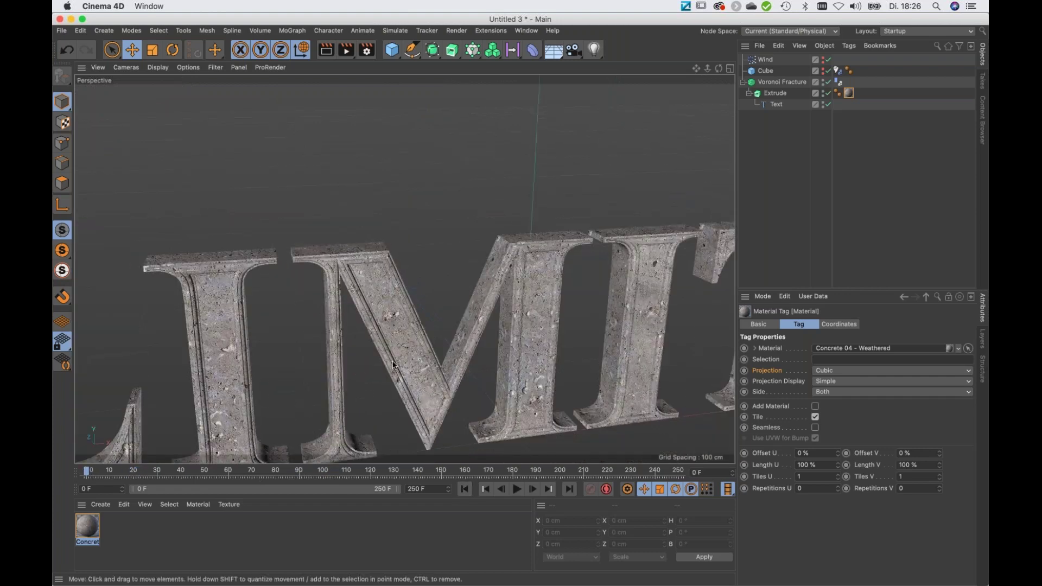
pyautogui.keyDown('alt'); pyautogui.moveTo(394, 365); pyautogui.dragTo(410, 288); pyautogui.keyUp('alt')
pyautogui.moveTo(163, 471); pyautogui.dragTo(302, 471)
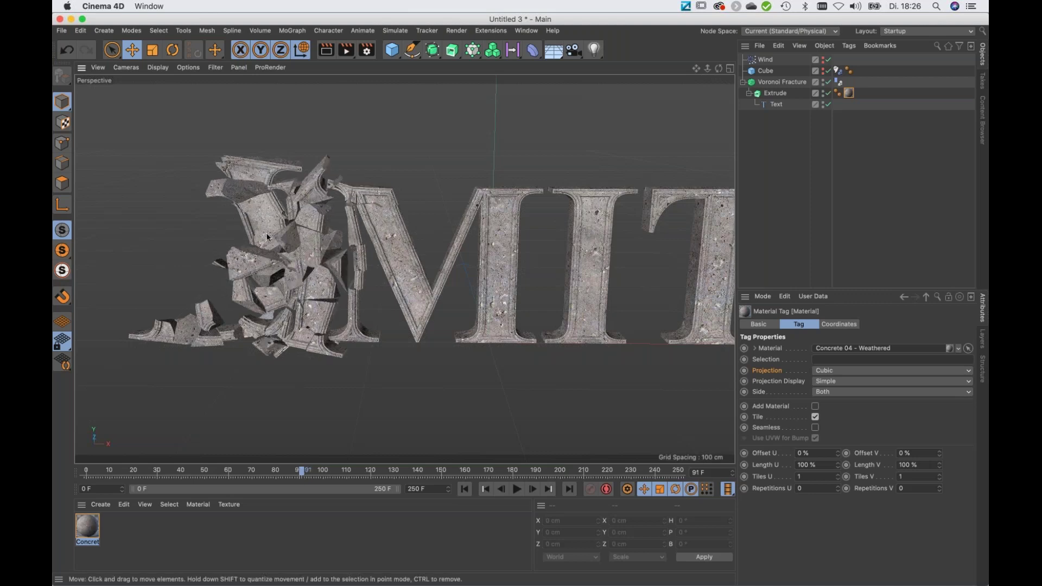
pyautogui.keyDown('alt'); pyautogui.moveTo(267, 237); pyautogui.dragTo(235, 198); pyautogui.keyUp('alt')
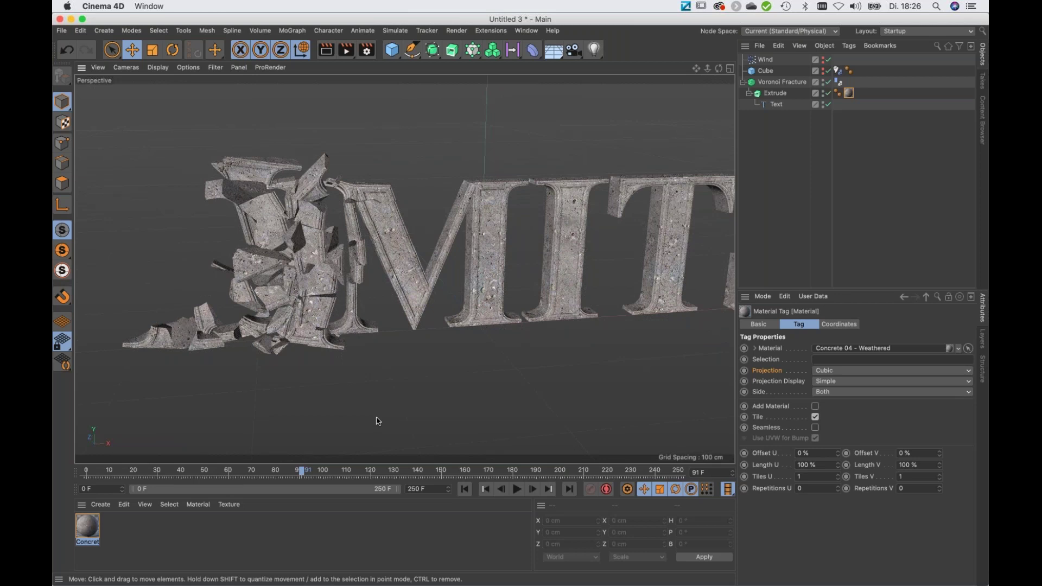
# Create a new material, set its color saturation to 100% for a strong green, and disable its reflectance
pyautogui.doubleClick(137, 537)
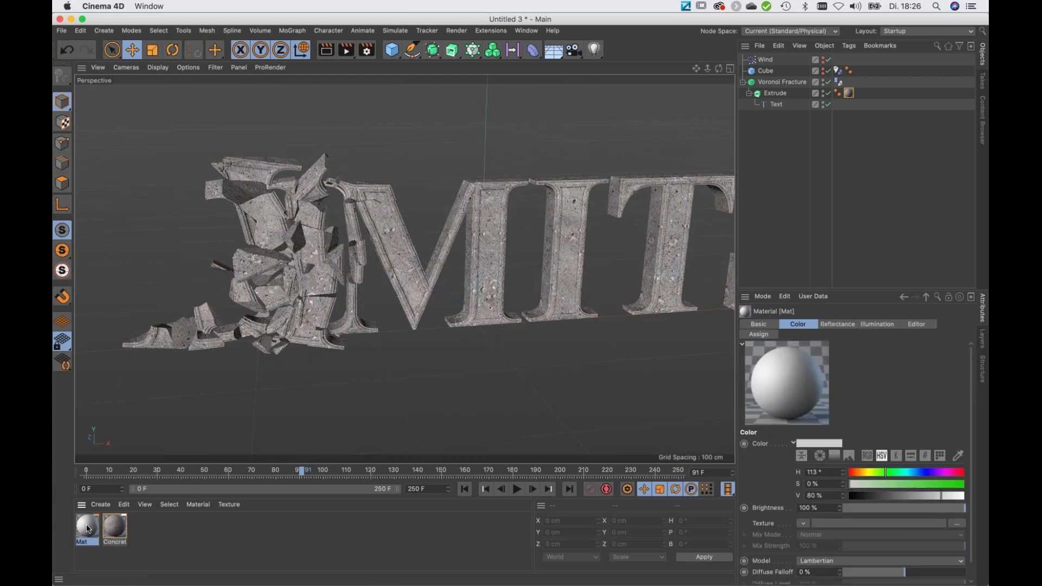
pyautogui.doubleClick(87, 527)
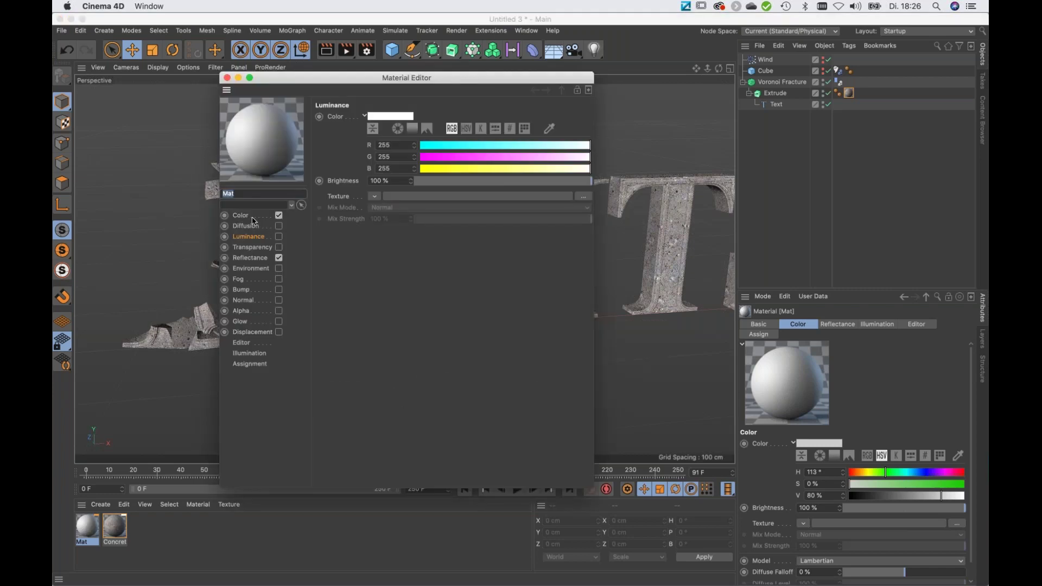
pyautogui.click(241, 215)
pyautogui.moveTo(570, 156); pyautogui.dragTo(593, 157)
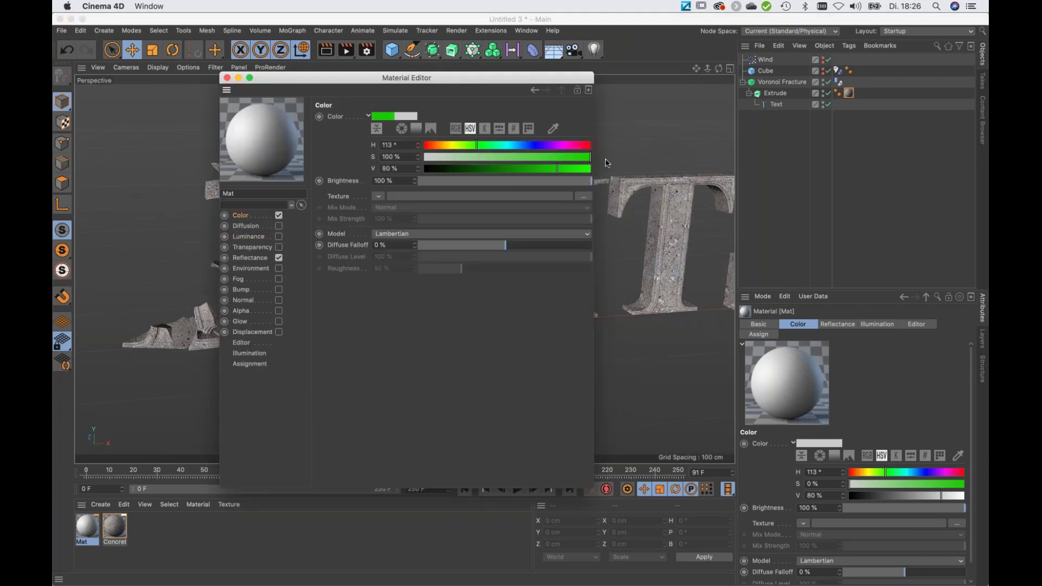
pyautogui.click(279, 258)
# Enable luminance on the new material with a blue of hue 207° and saturation 91%, at 66% brightness
pyautogui.click(279, 237)
pyautogui.click(466, 129)
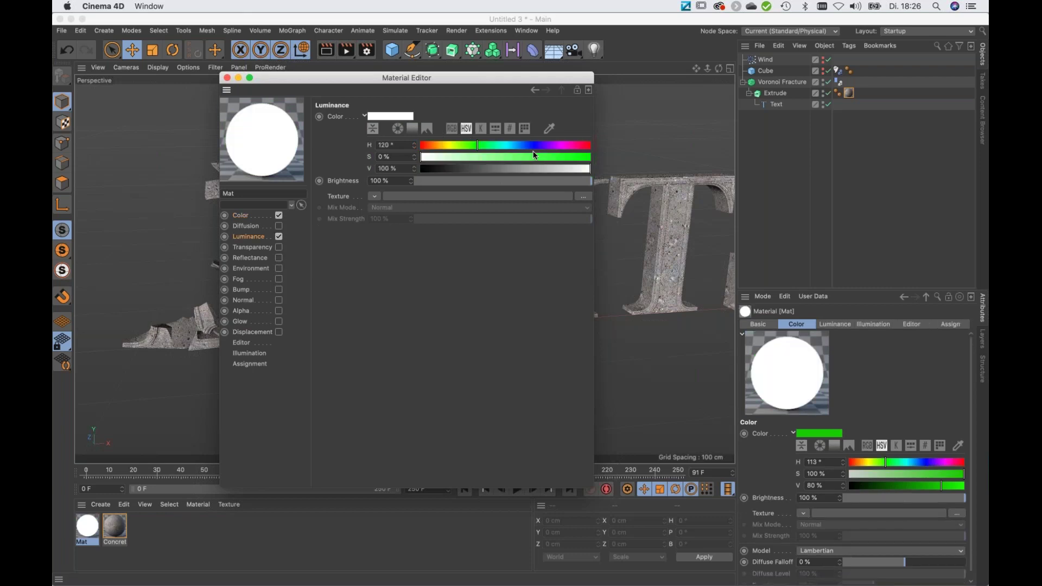
pyautogui.moveTo(507, 148); pyautogui.dragTo(574, 159)
pyautogui.click(546, 157)
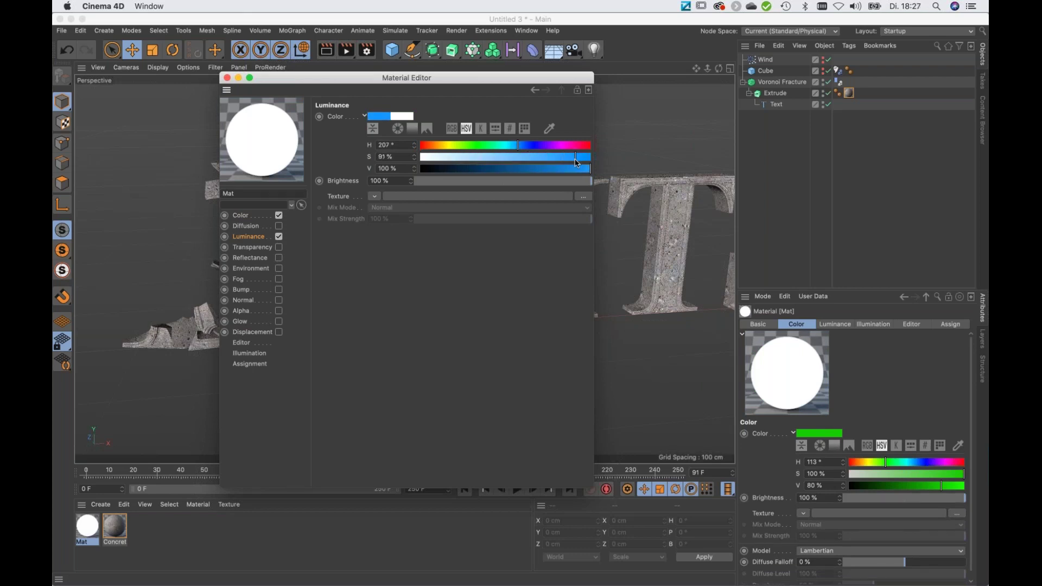
pyautogui.moveTo(582, 185); pyautogui.dragTo(532, 183)
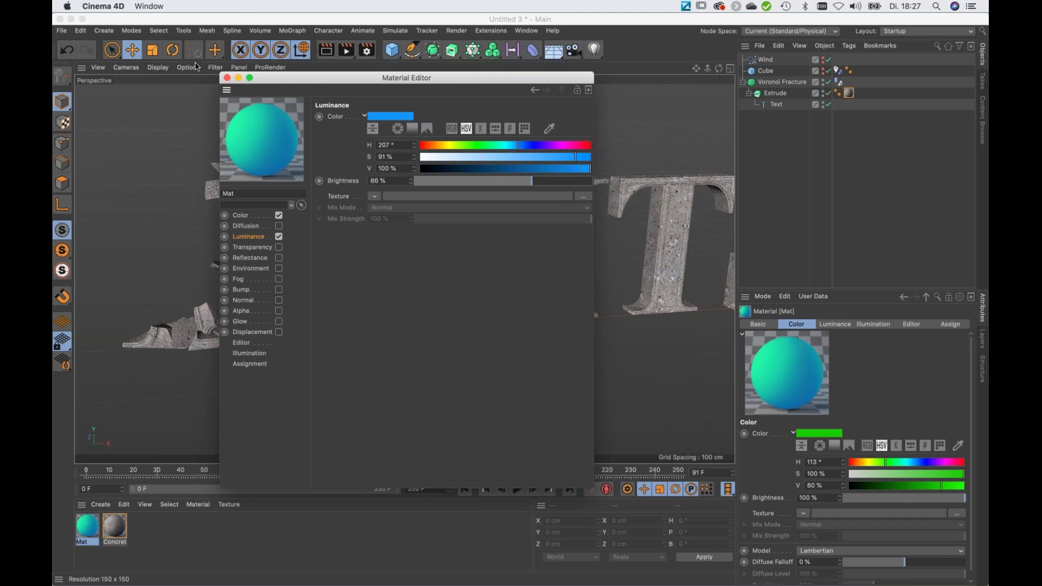
pyautogui.click(227, 78)
# Apply the green-blue material to the Extrude object, enable the Voronoi Fracture's Inside Faces selection, and restrict the material tag to it
pyautogui.moveTo(85, 523); pyautogui.dragTo(779, 98)
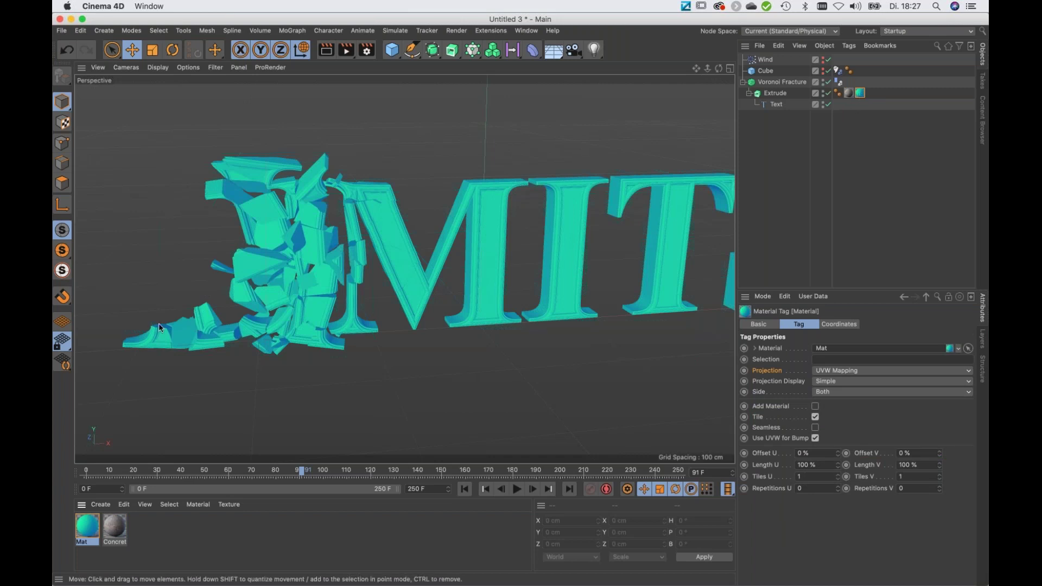
pyautogui.click(766, 360)
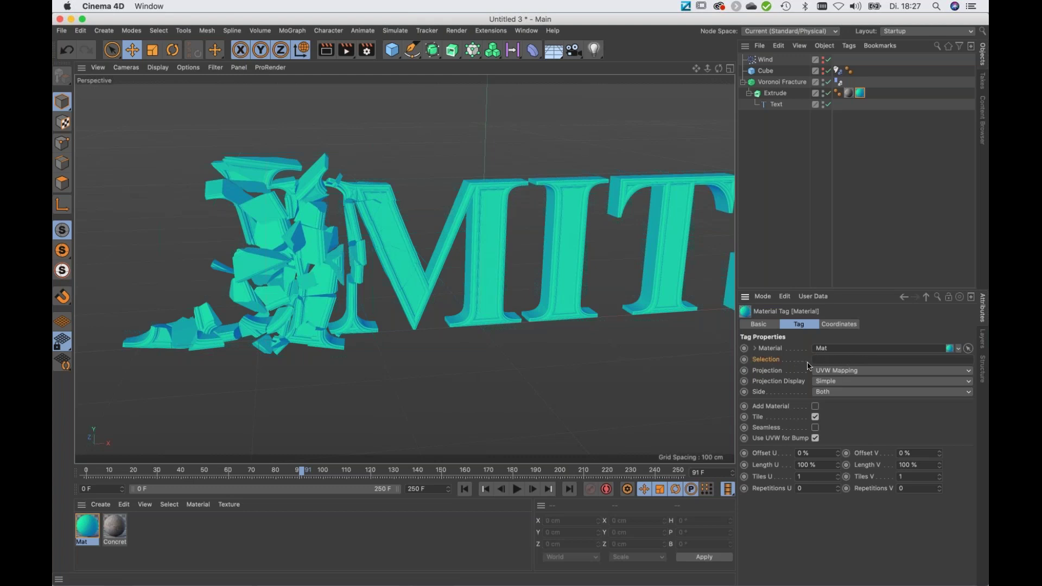
pyautogui.click(787, 82)
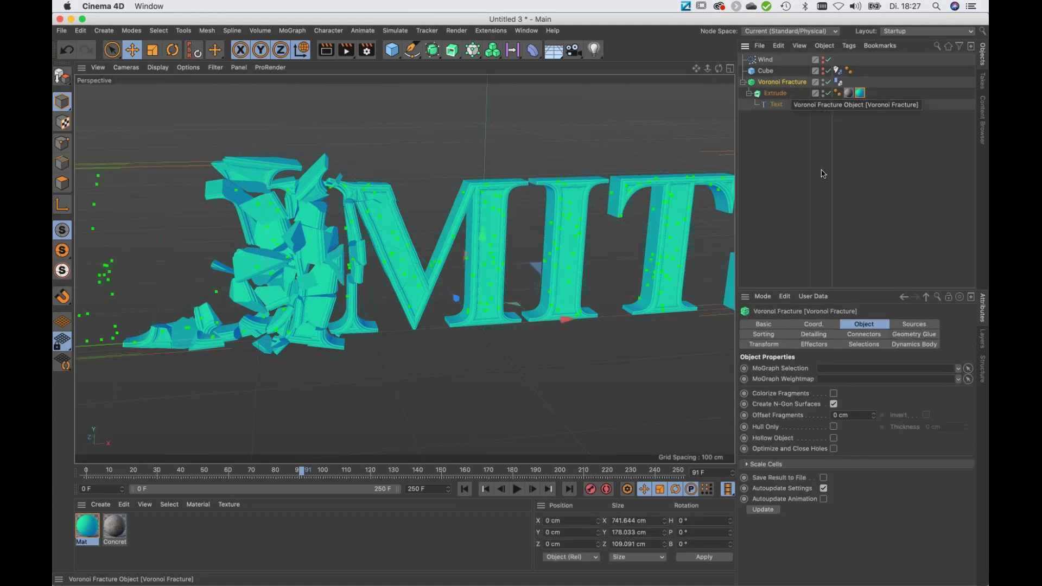
pyautogui.click(864, 345)
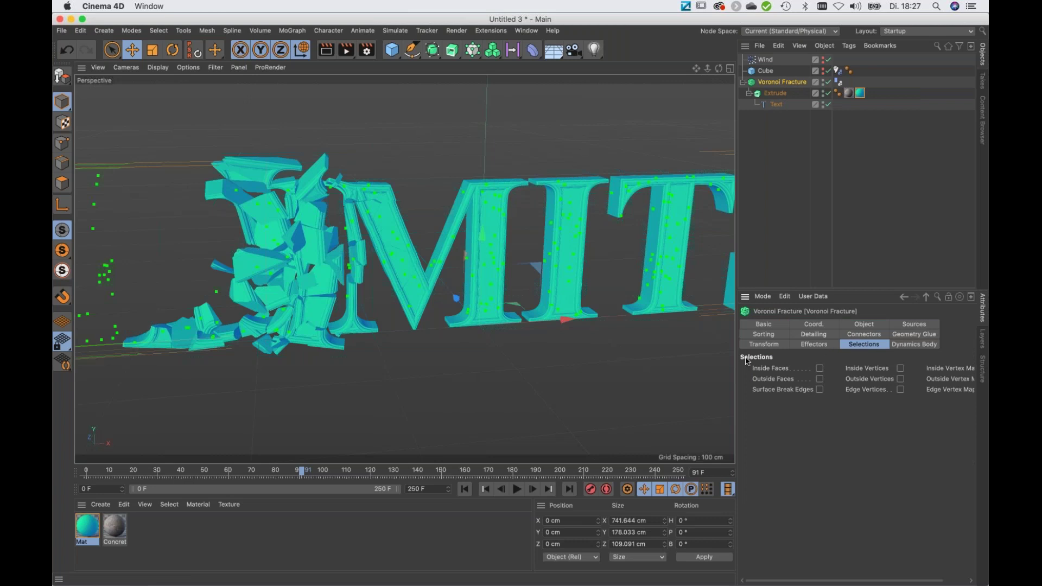
pyautogui.click(819, 369)
pyautogui.click(860, 95)
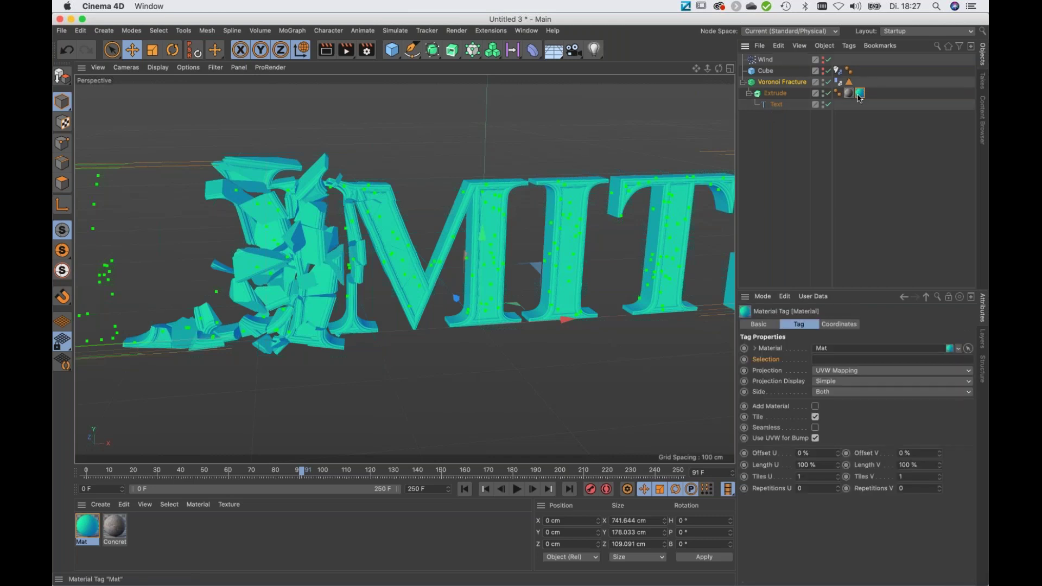
pyautogui.moveTo(850, 82); pyautogui.dragTo(839, 361)
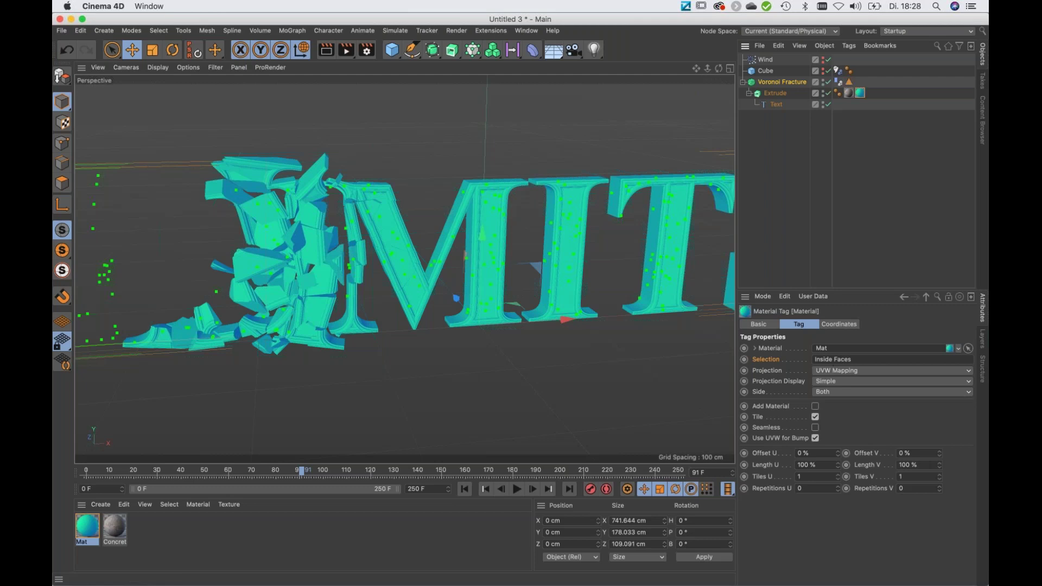
# Play the animation from frame 0 with the whole title framed to examine the fracture-face material, then return to the start
pyautogui.click(464, 489)
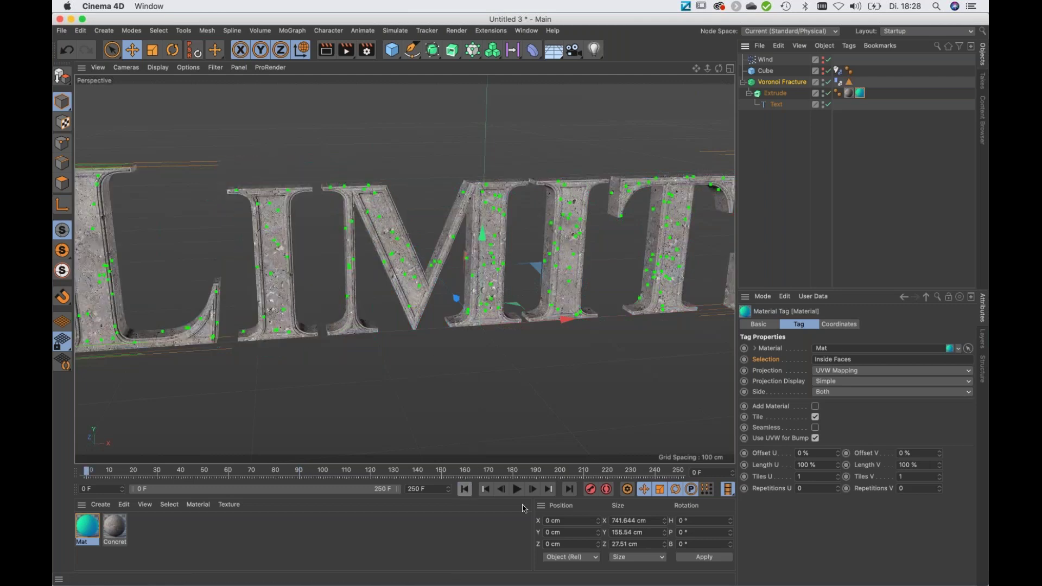
pyautogui.keyDown('alt'); pyautogui.moveTo(471, 290); pyautogui.dragTo(478, 284); pyautogui.keyUp('alt')
pyautogui.scroll(-4, 488, 285)
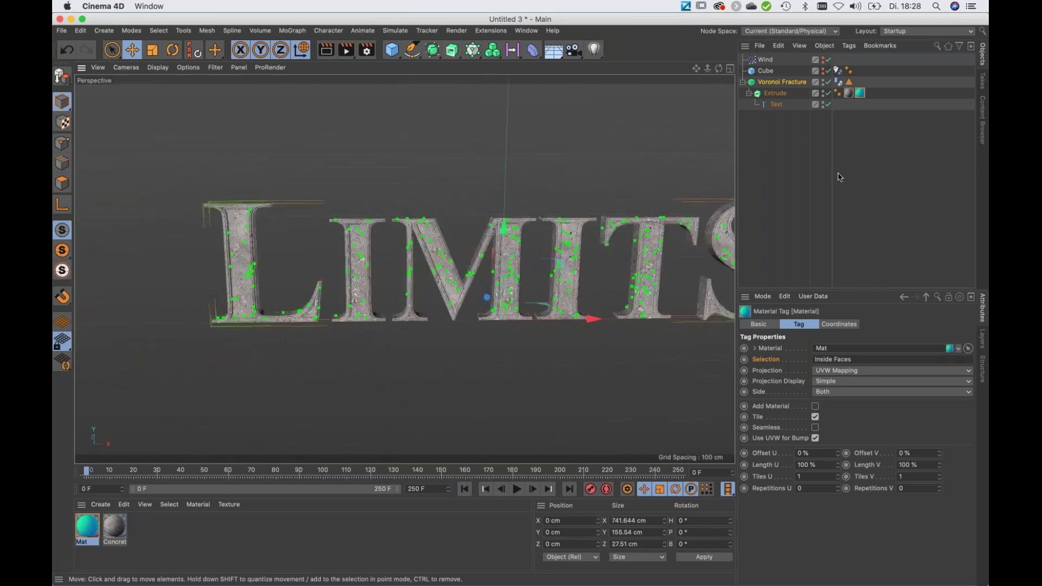
pyautogui.click(839, 178)
pyautogui.keyDown('alt'); pyautogui.moveTo(471, 311); pyautogui.dragTo(394, 269, button='middle'); pyautogui.keyUp('alt')
pyautogui.click(517, 489)
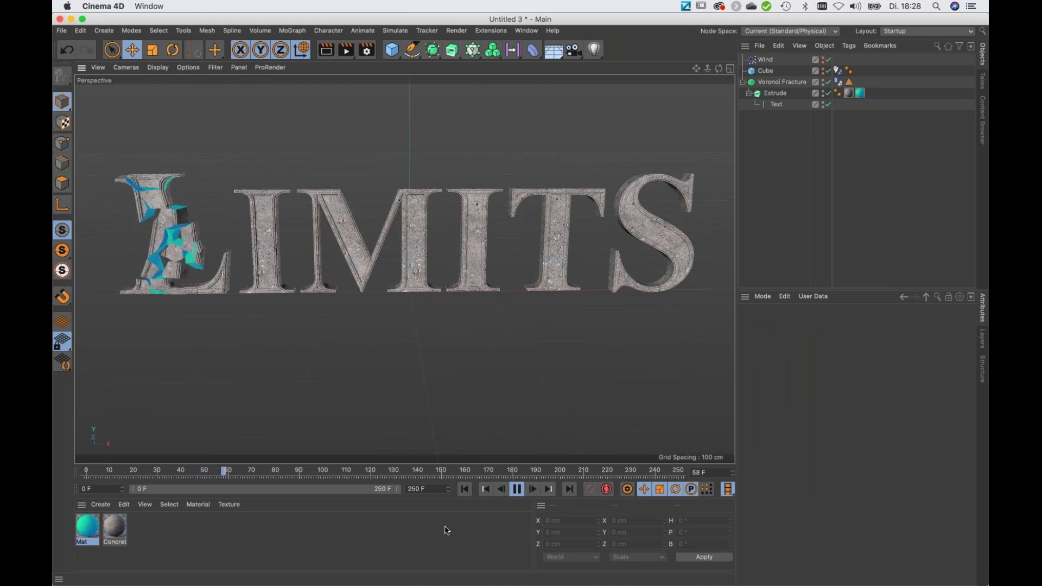
pyautogui.click(517, 489)
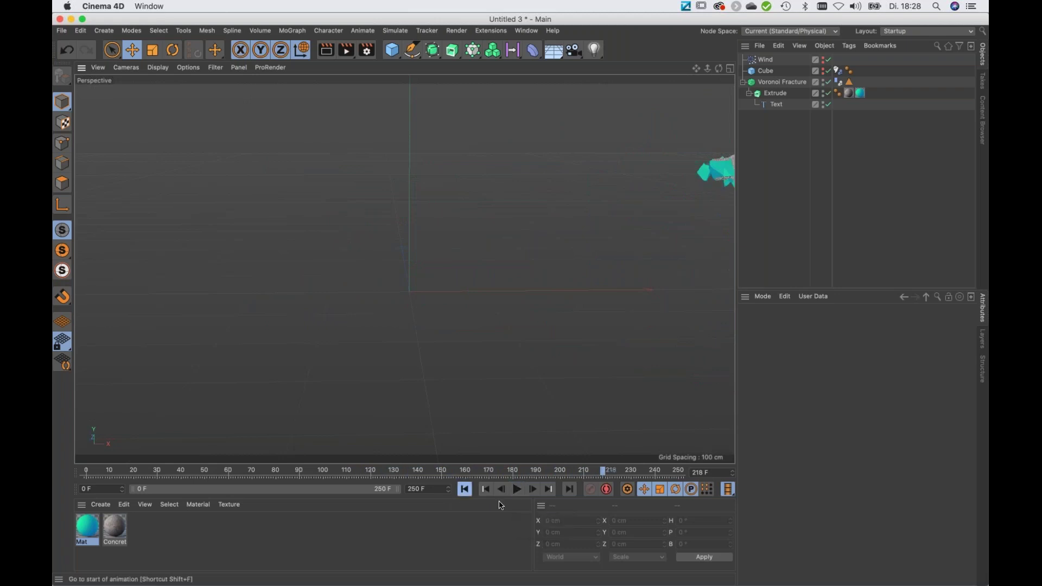
pyautogui.click(465, 489)
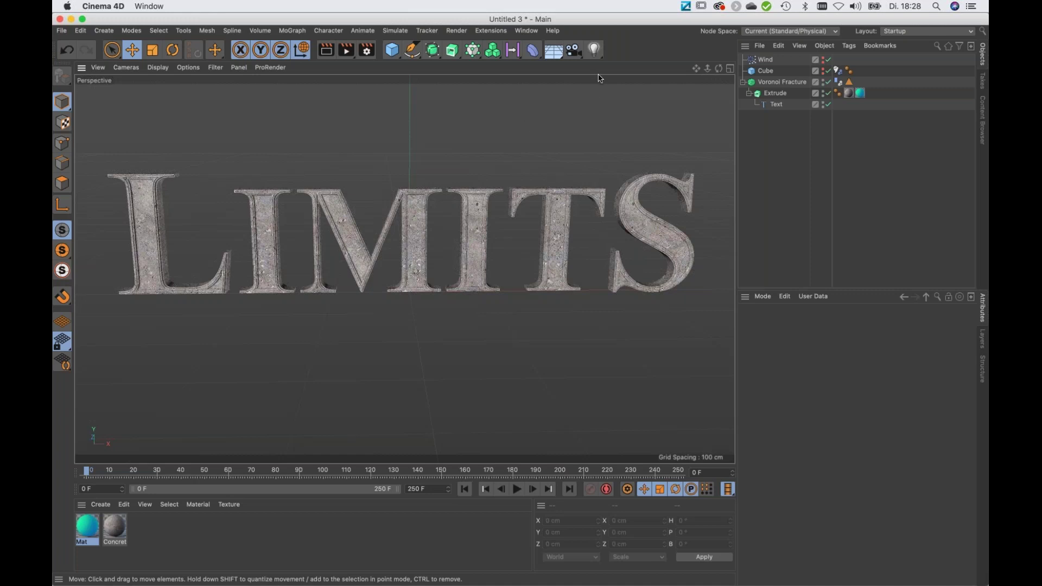
# Add an infinite light with a warm tint of hue 48° and saturation 12%, and set its shadow to Area
pyautogui.click(601, 52)
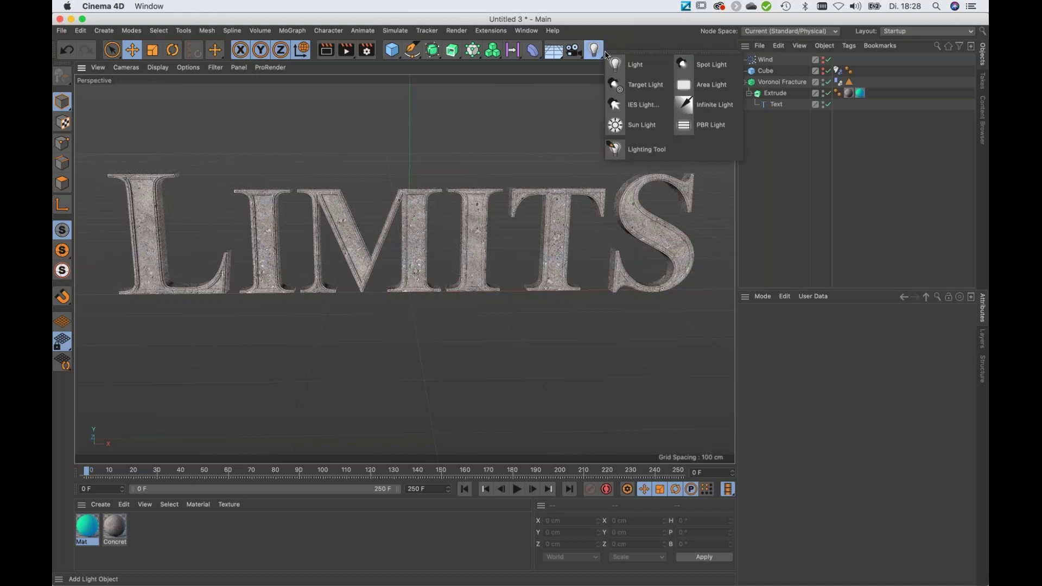
pyautogui.click(721, 116)
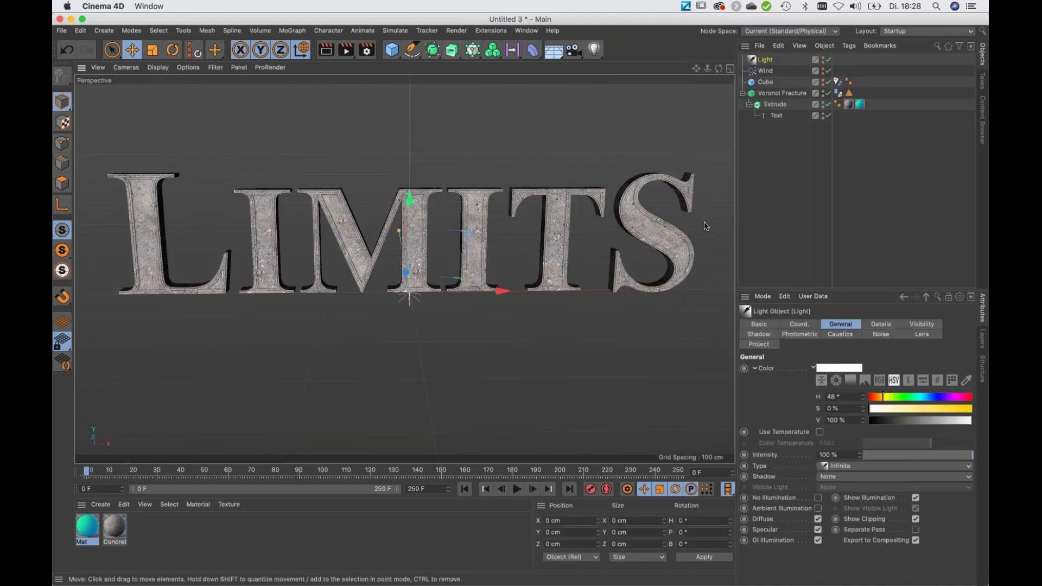
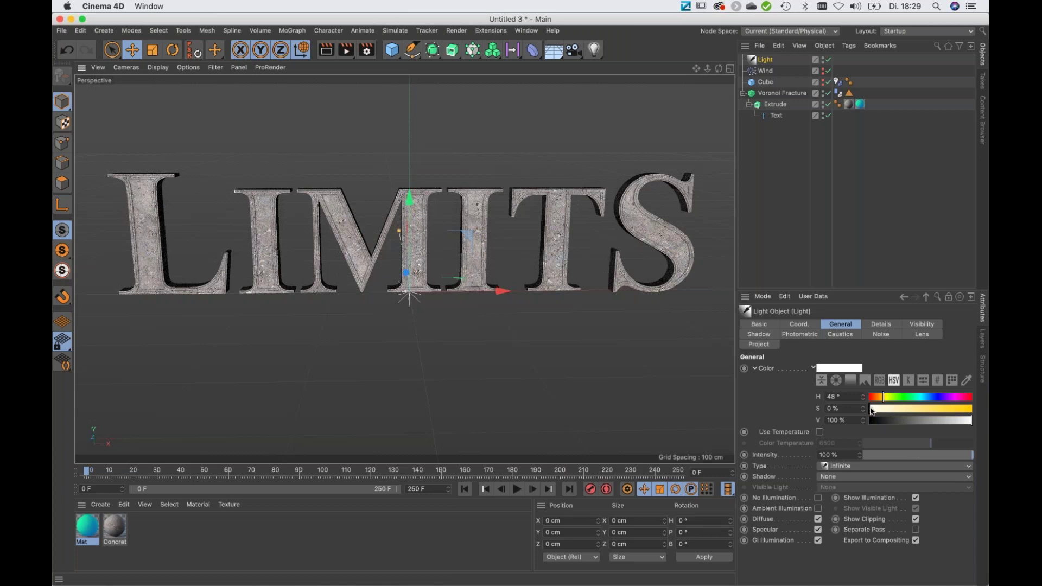
pyautogui.moveTo(875, 412); pyautogui.dragTo(883, 413)
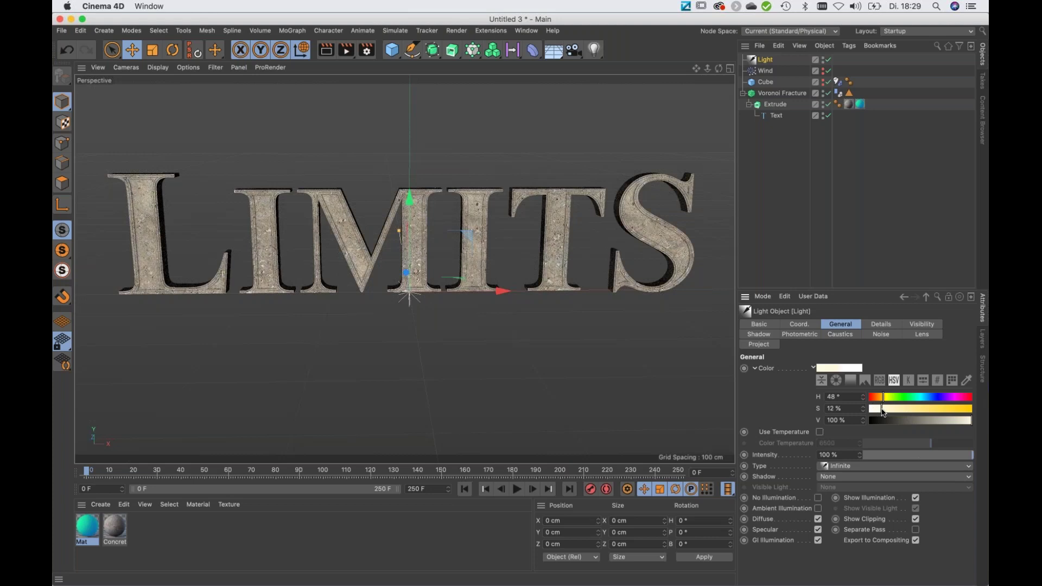
pyautogui.click(845, 480)
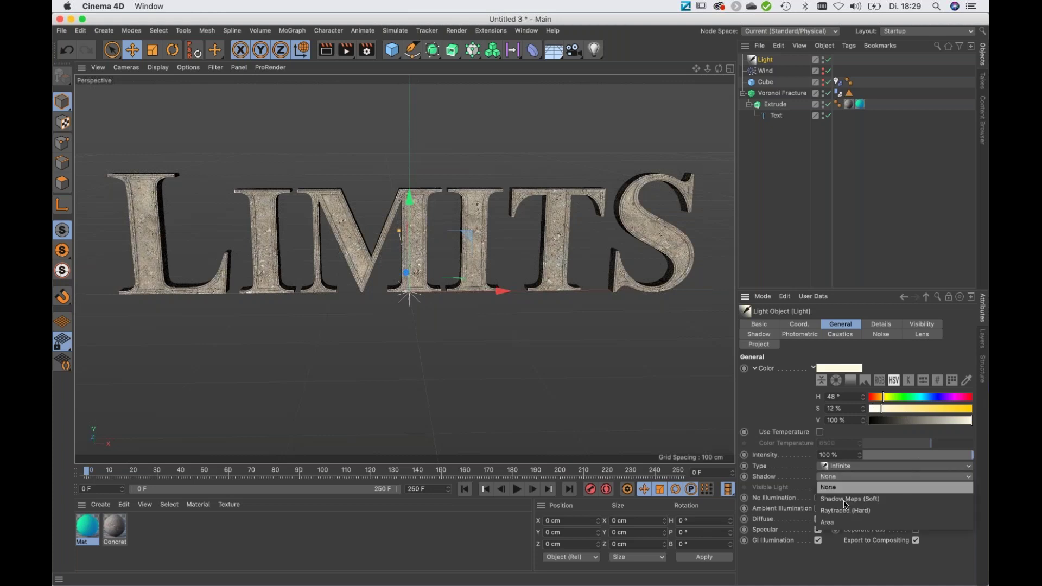
pyautogui.click(839, 522)
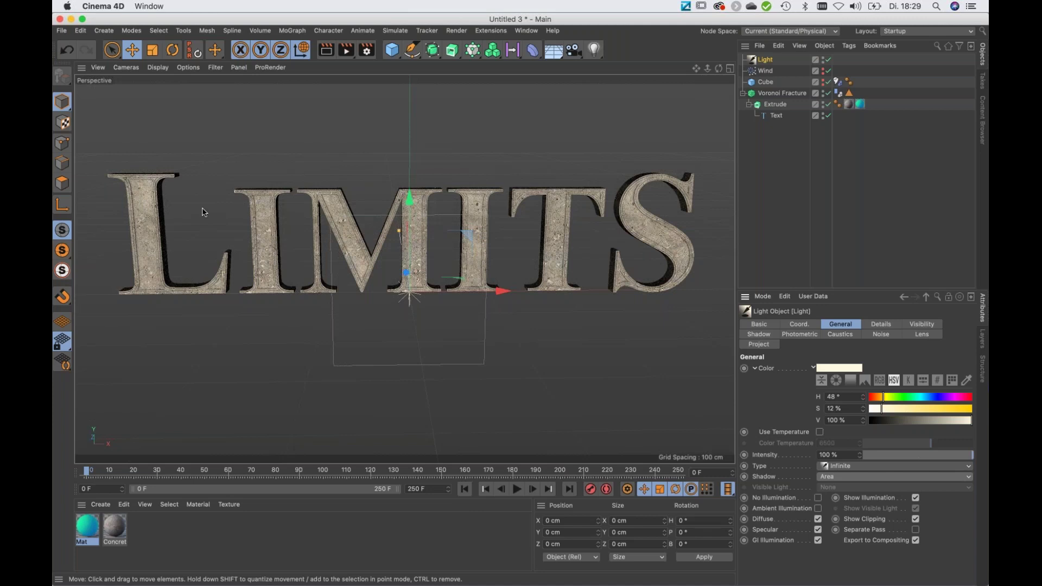
# Enable shadow display in the viewport and rotate the light to about -63° heading and -46° pitch
pyautogui.click(187, 68)
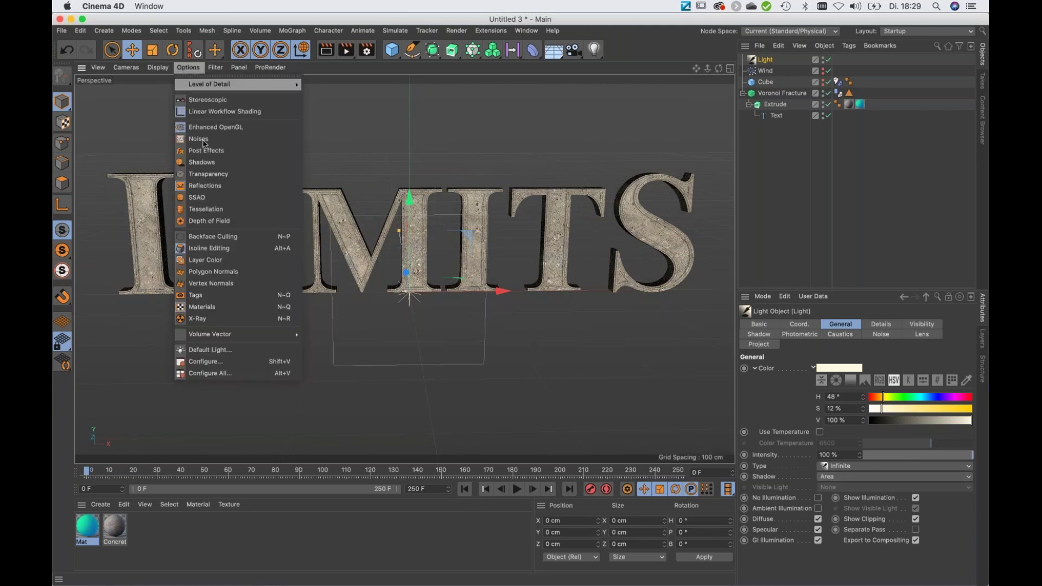
pyautogui.click(183, 163)
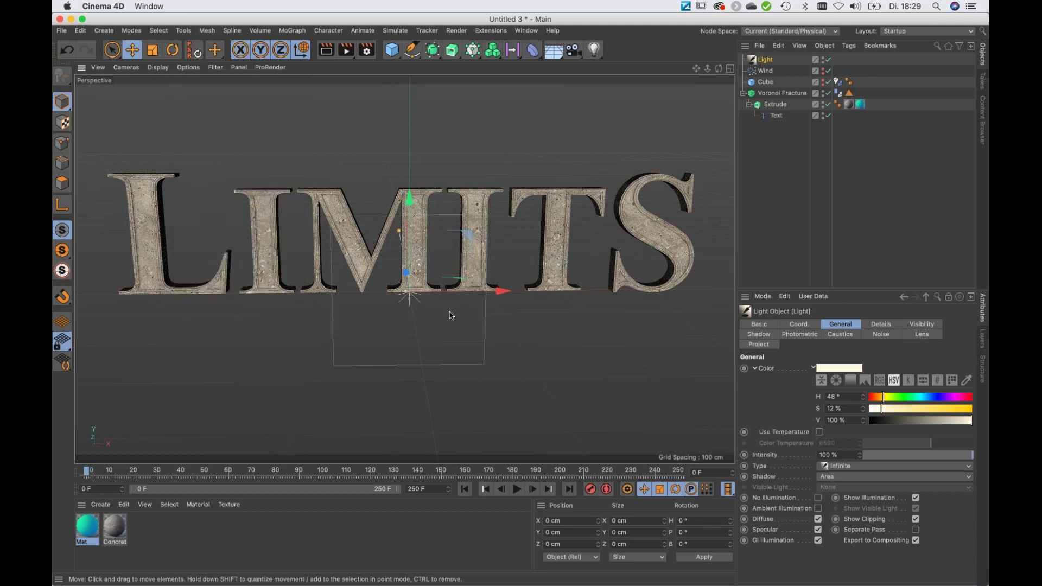
pyautogui.press('r')
pyautogui.moveTo(440, 308)
pyautogui.mouseDown()
pyautogui.moveTo(374, 310)
pyautogui.moveTo(383, 311)
pyautogui.mouseUp()
pyautogui.moveTo(371, 267); pyautogui.dragTo(406, 255)
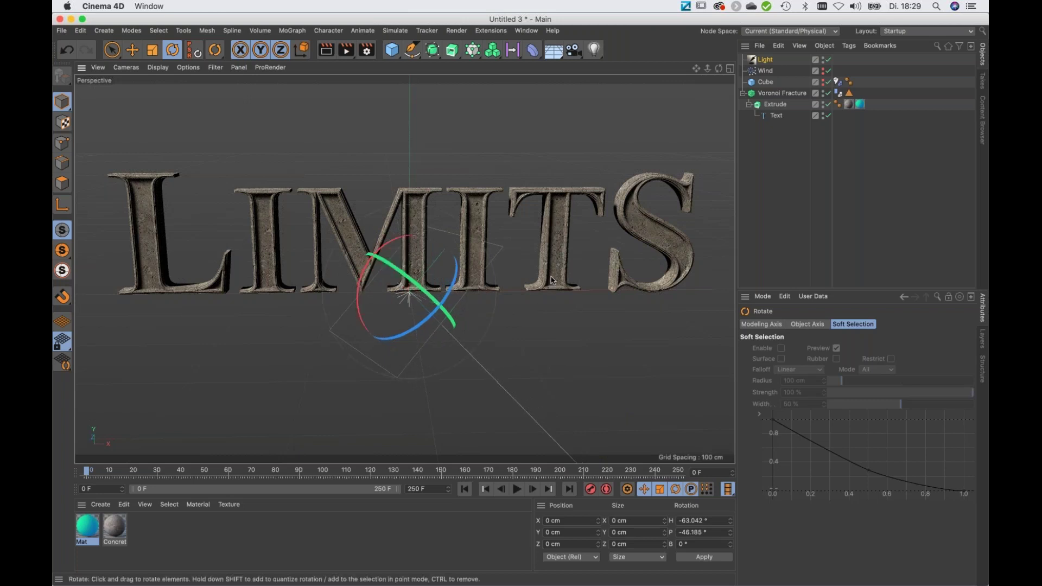
# Add an Environment object with a blue color of hue 221° and saturation 74%, at 31% environment strength
pyautogui.click(557, 53)
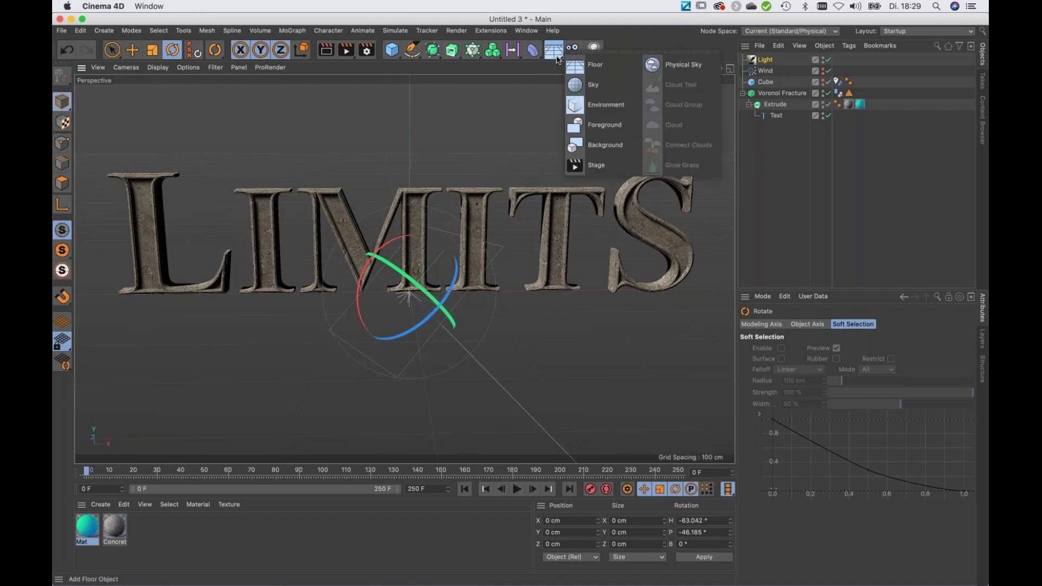
pyautogui.click(617, 111)
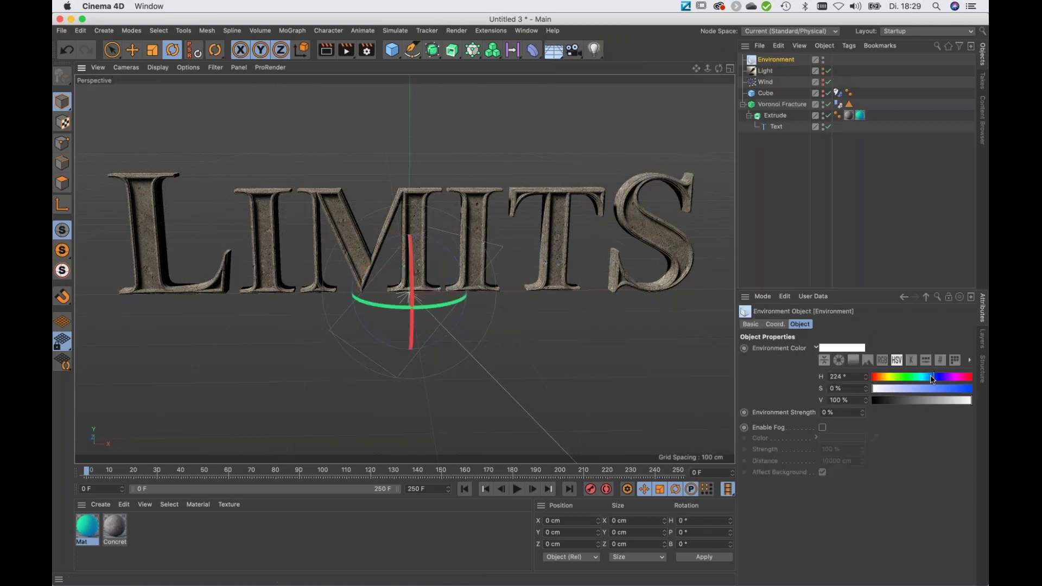
pyautogui.moveTo(940, 388); pyautogui.dragTo(946, 390)
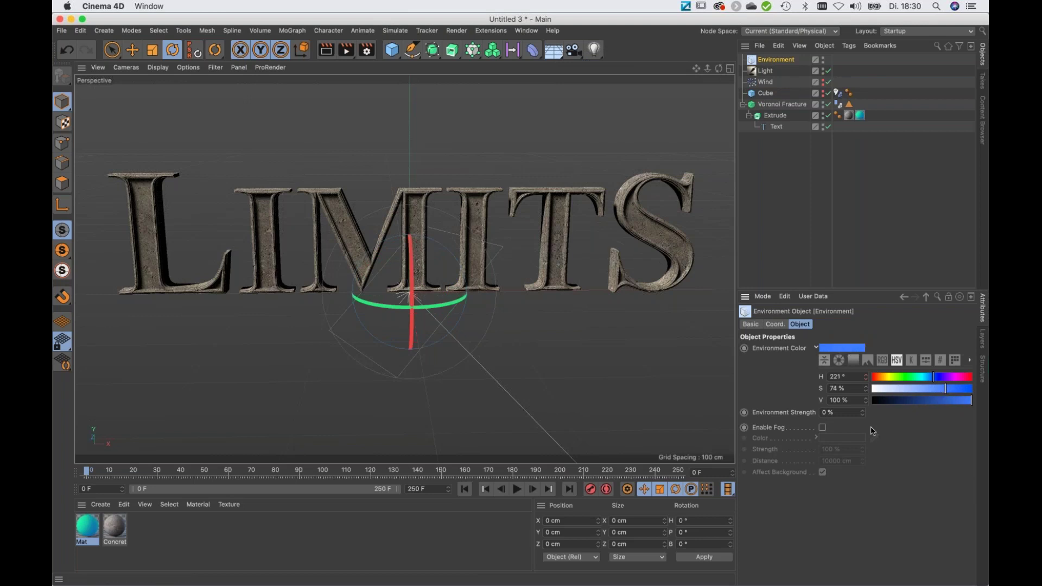
pyautogui.click(862, 412)
pyautogui.click(863, 412)
pyautogui.moveTo(863, 413); pyautogui.dragTo(863, 412)
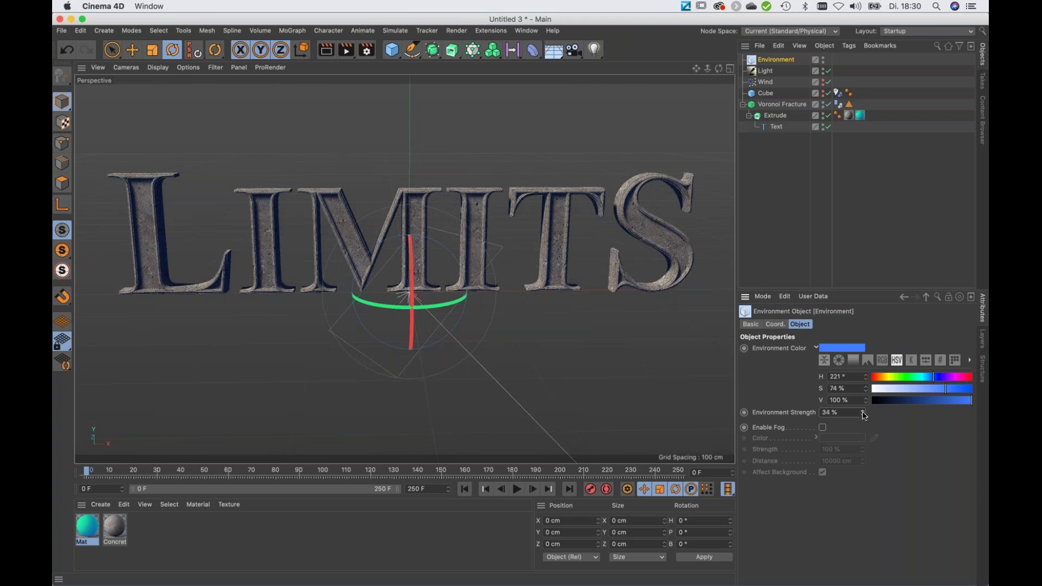
pyautogui.click(863, 411)
pyautogui.click(863, 415)
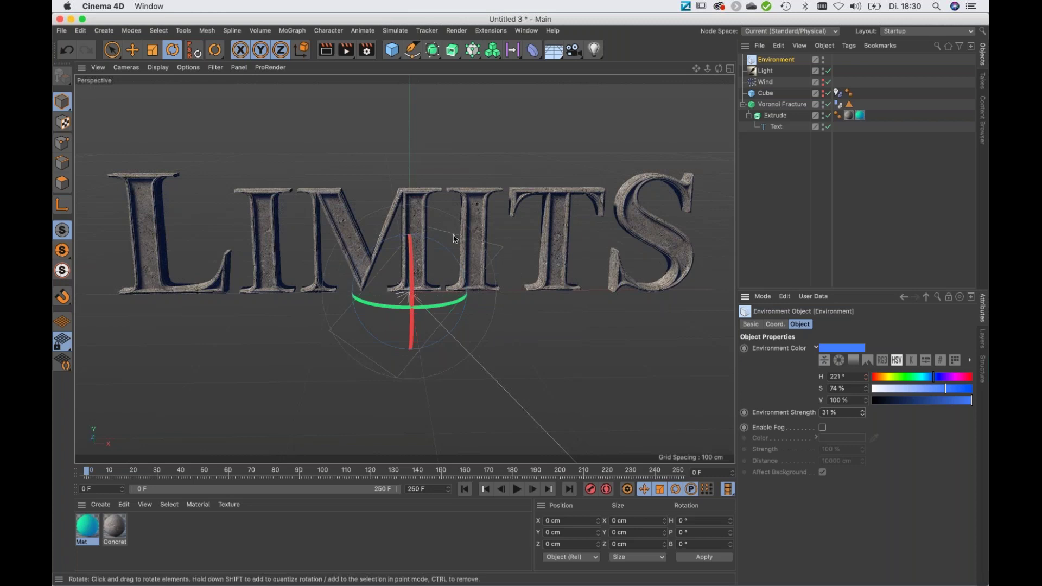
# Play the lit animation, return to frame 0, and scrub to frame 128 to examine the shattered letters
pyautogui.click(786, 229)
pyautogui.click(516, 490)
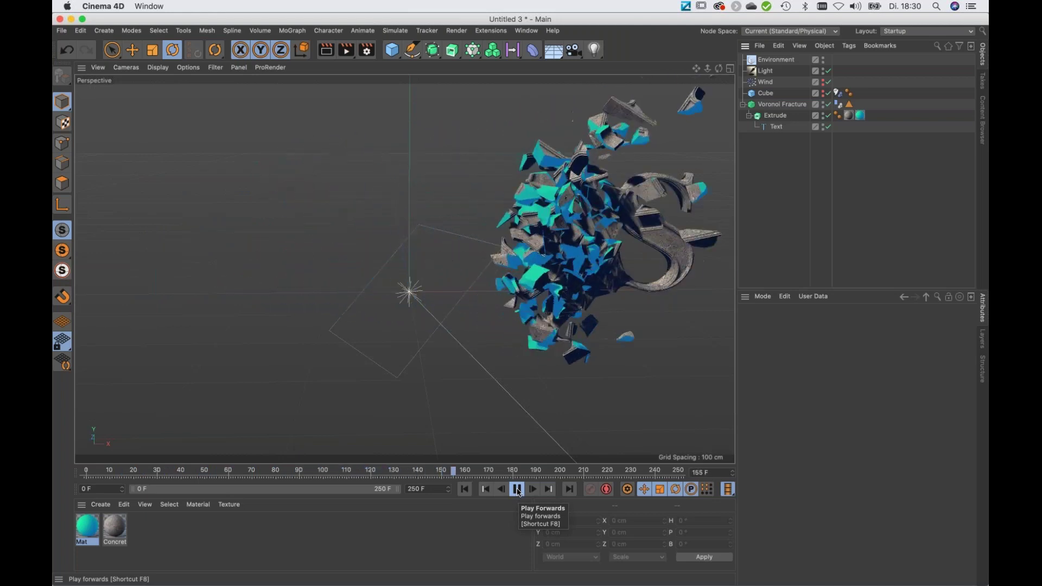
pyautogui.click(517, 489)
pyautogui.click(465, 490)
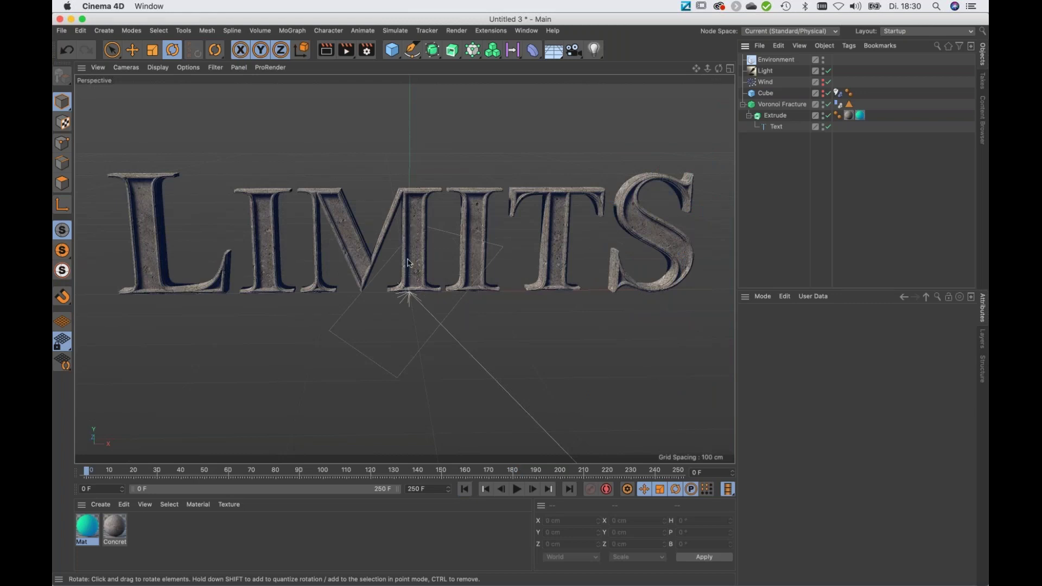
pyautogui.moveTo(331, 471); pyautogui.dragTo(389, 473)
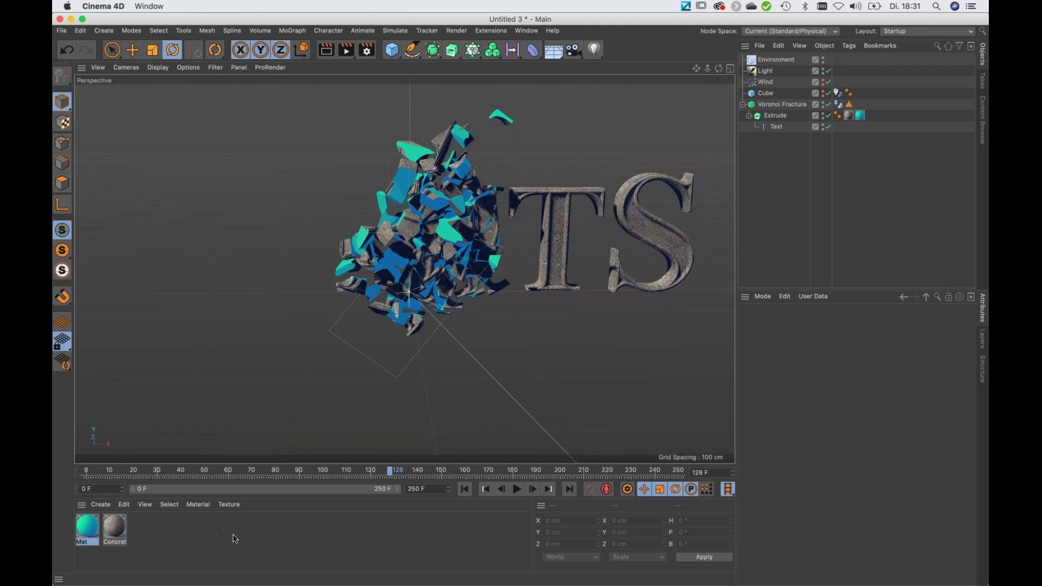
# Create a material named R with color and reflectance disabled and luminance enabled in pure red, RGB 255, 0, 0
pyautogui.doubleClick(168, 533)
pyautogui.doubleClick(87, 532)
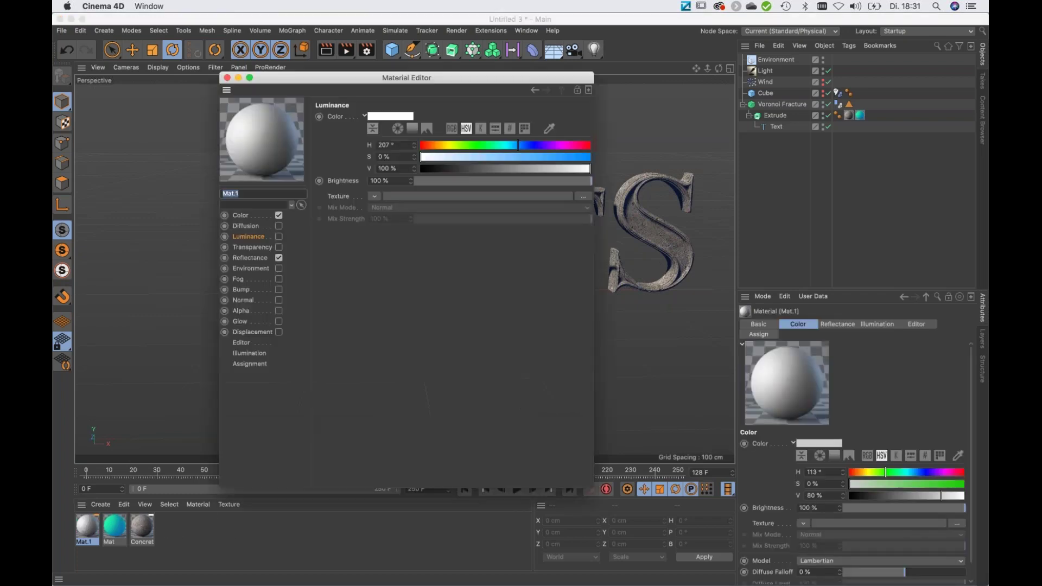
pyautogui.click(279, 215)
pyautogui.click(279, 236)
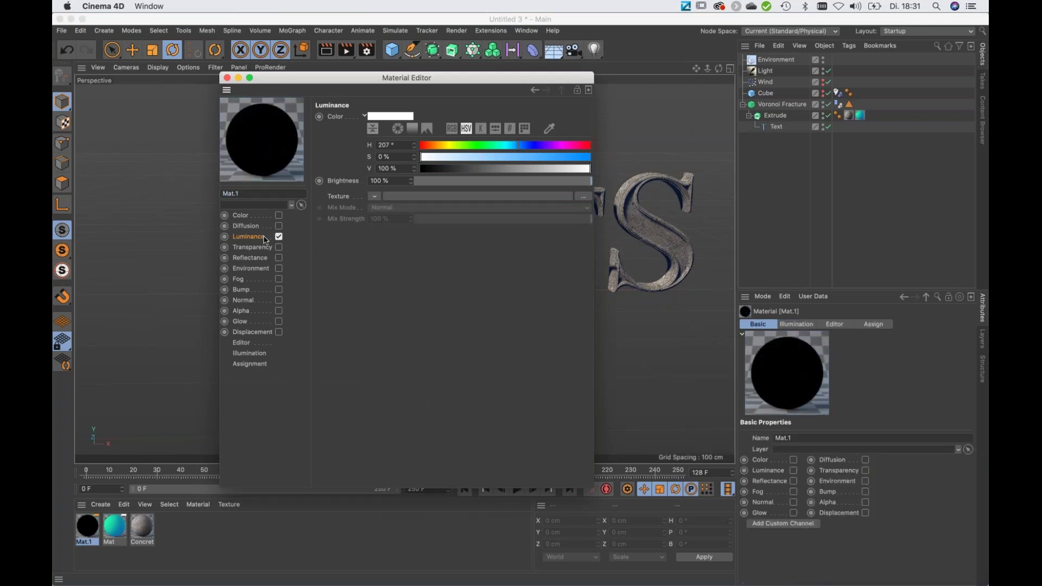
pyautogui.click(451, 129)
pyautogui.moveTo(563, 158); pyautogui.dragTo(419, 168)
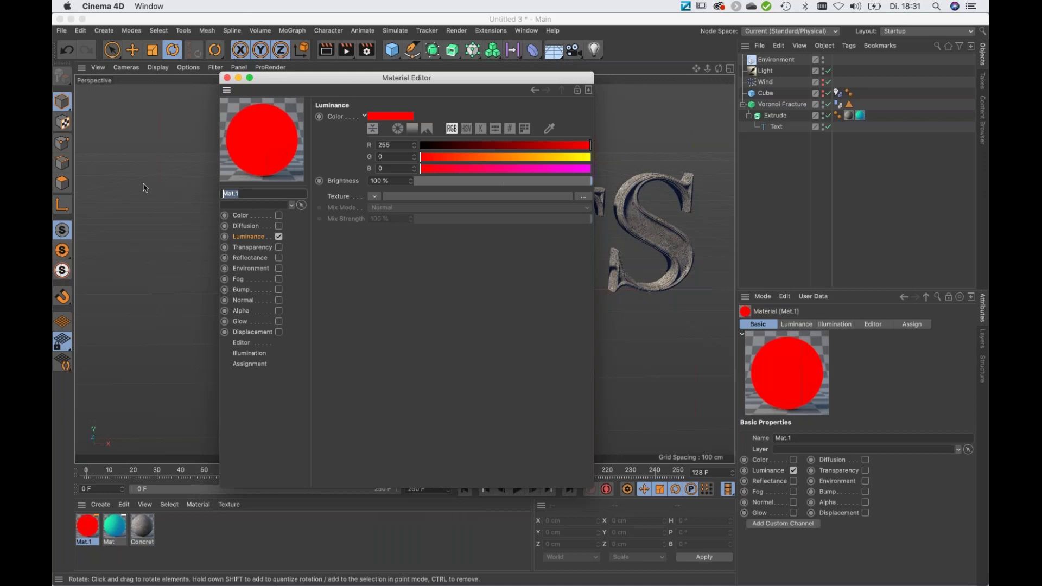
pyautogui.write('R')
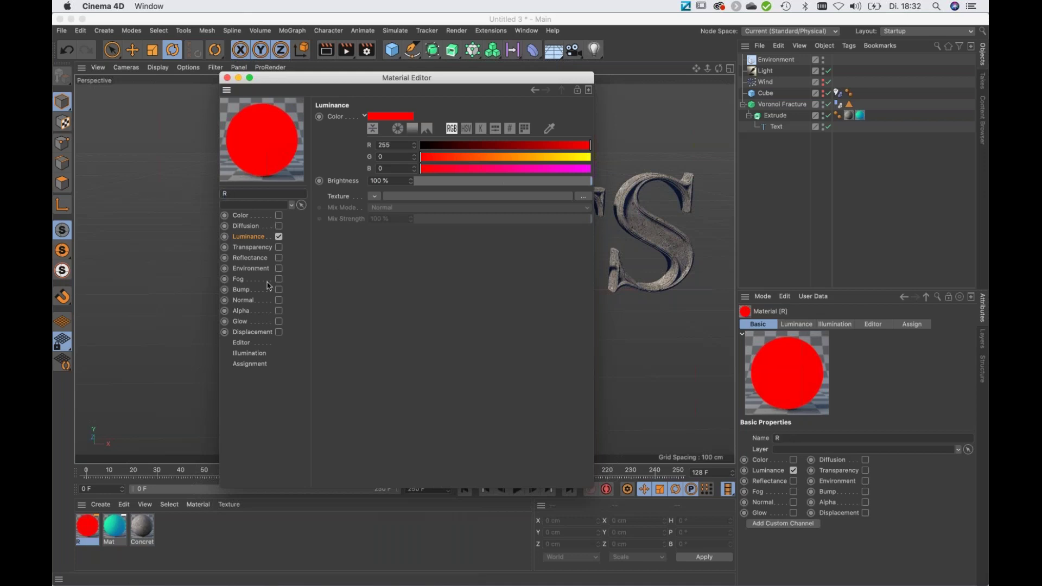
pyautogui.click(227, 78)
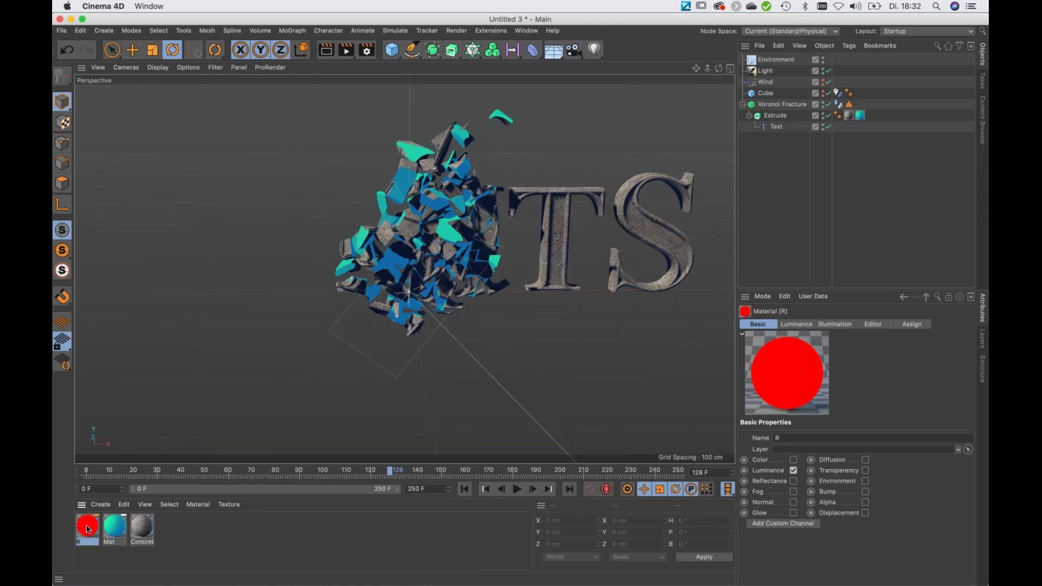
# Duplicate the red R material, rename the copy G, and set its luminance color to pure green, RGB 0, 255, 0
pyautogui.keyDown('ctrl'); pyautogui.moveTo(90, 529); pyautogui.dragTo(110, 533); pyautogui.keyUp('ctrl')
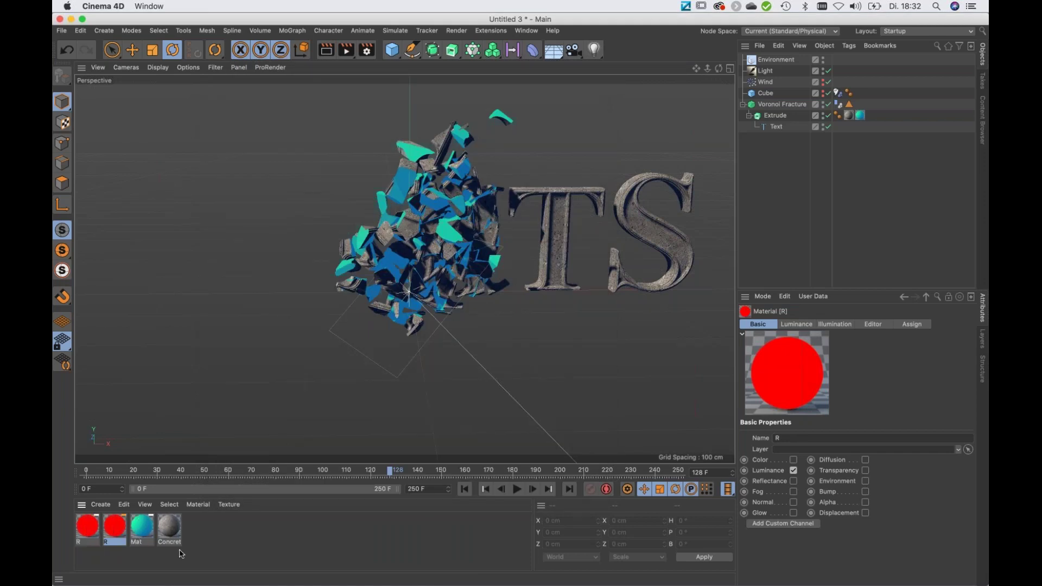
pyautogui.doubleClick(111, 527)
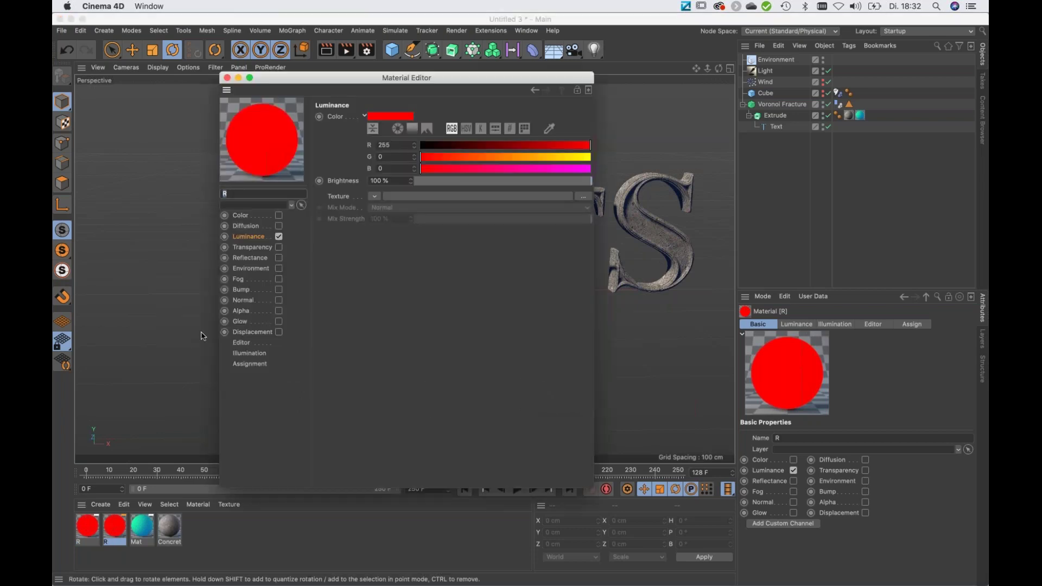
pyautogui.write('G')
pyautogui.press('Return')
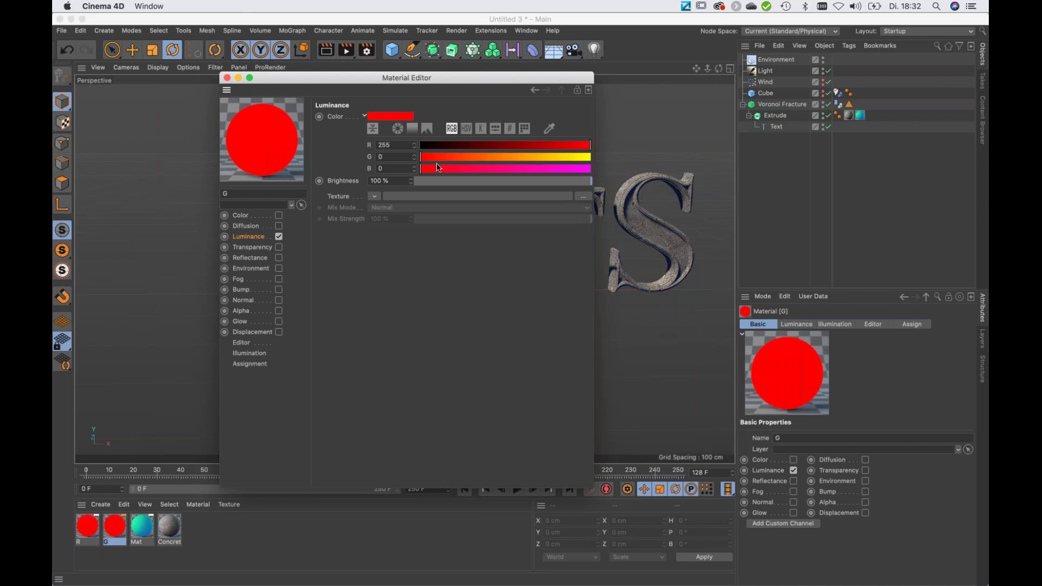
pyautogui.moveTo(439, 146); pyautogui.dragTo(421, 146)
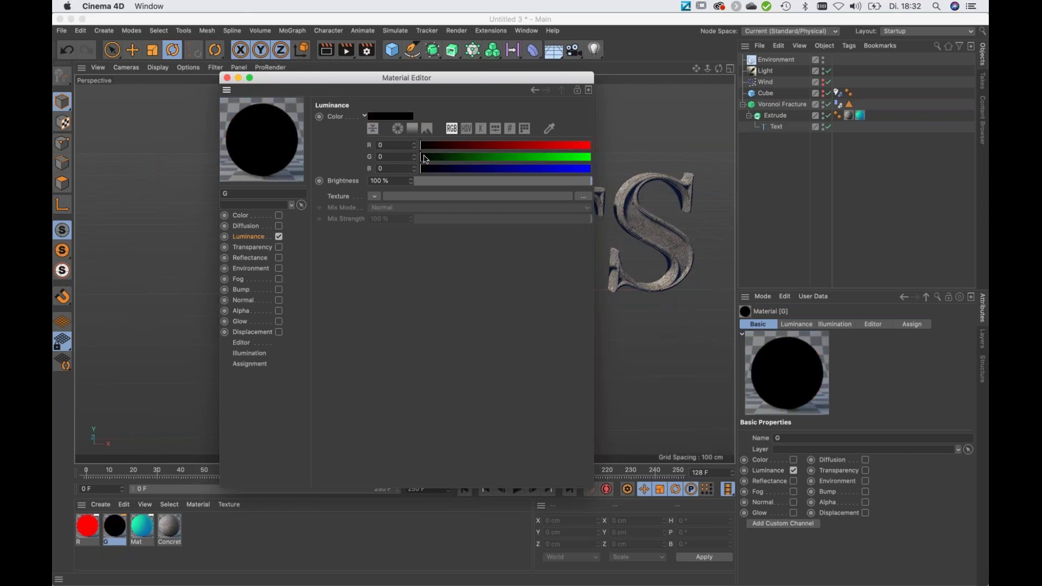
pyautogui.moveTo(423, 158); pyautogui.dragTo(603, 165)
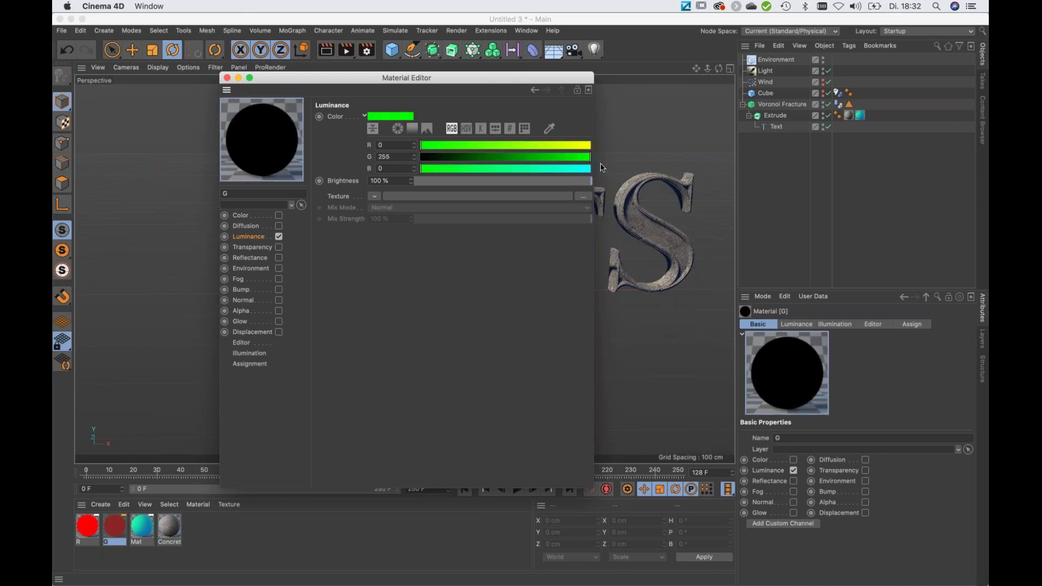
pyautogui.click(227, 78)
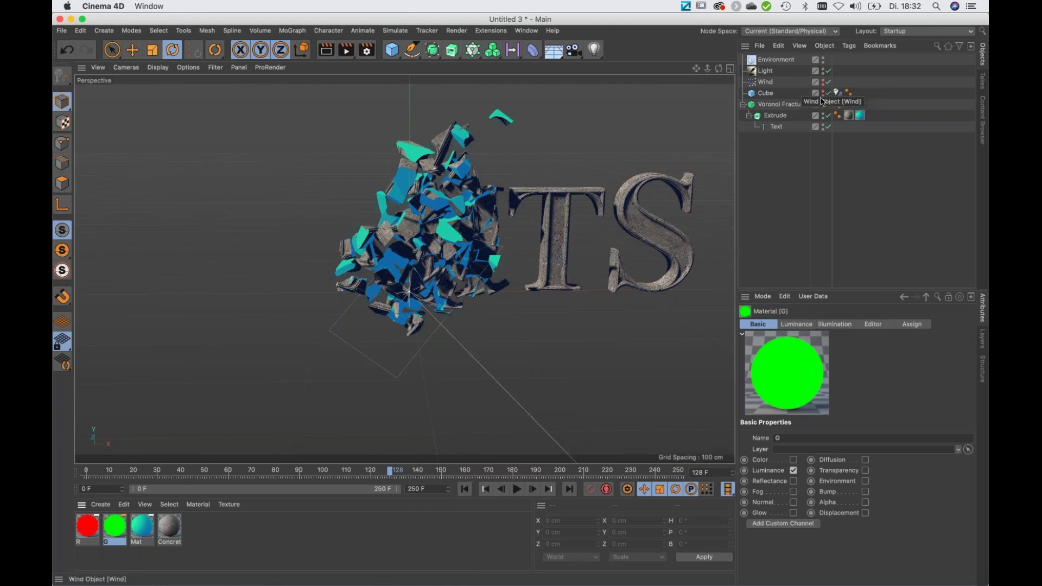
# Create a new take under Main and name it Matte
pyautogui.click(982, 83)
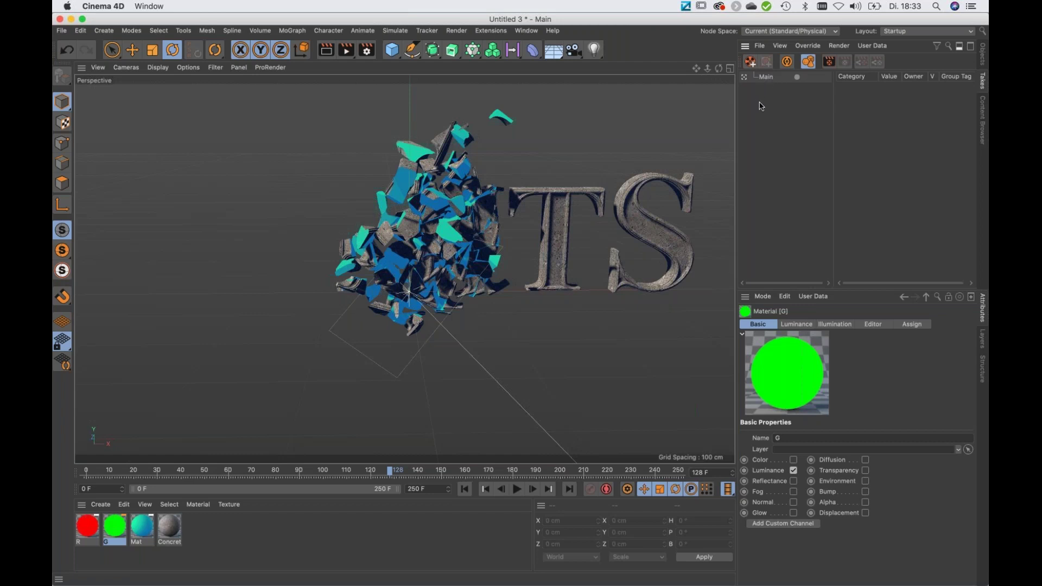
pyautogui.click(750, 61)
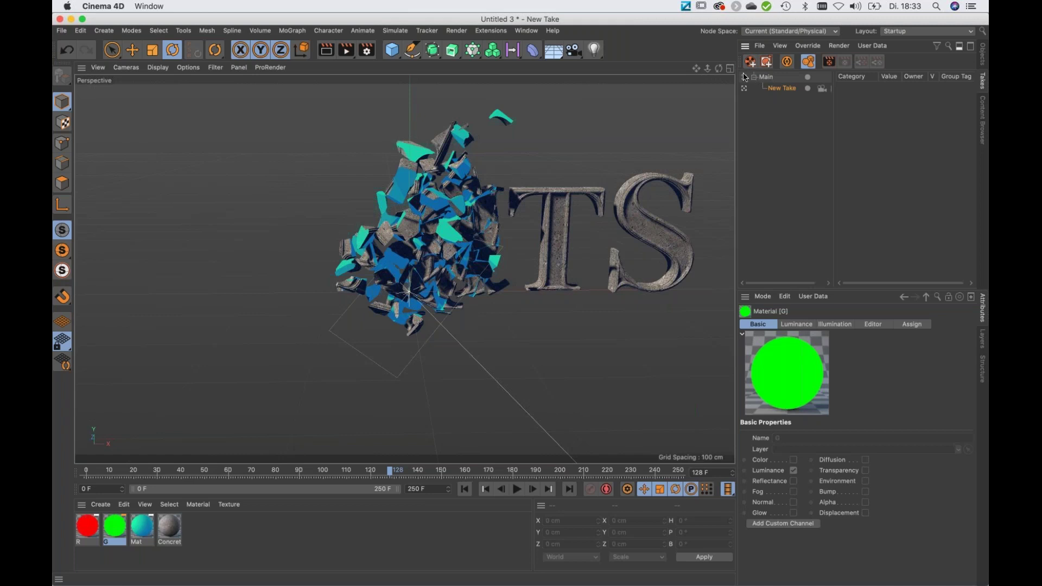
pyautogui.doubleClick(777, 90)
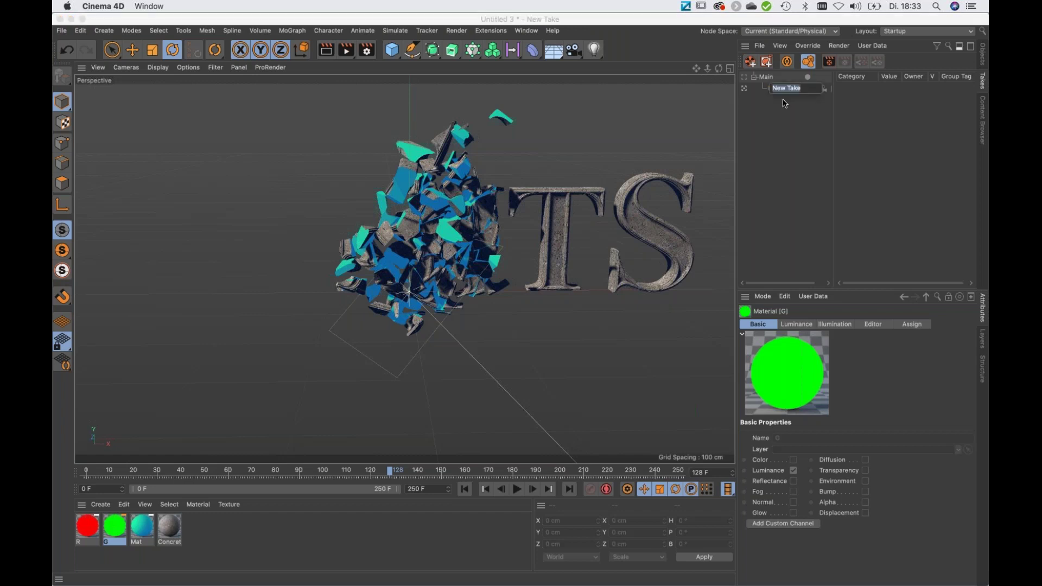
pyautogui.write('Matte')
pyautogui.press('Return')
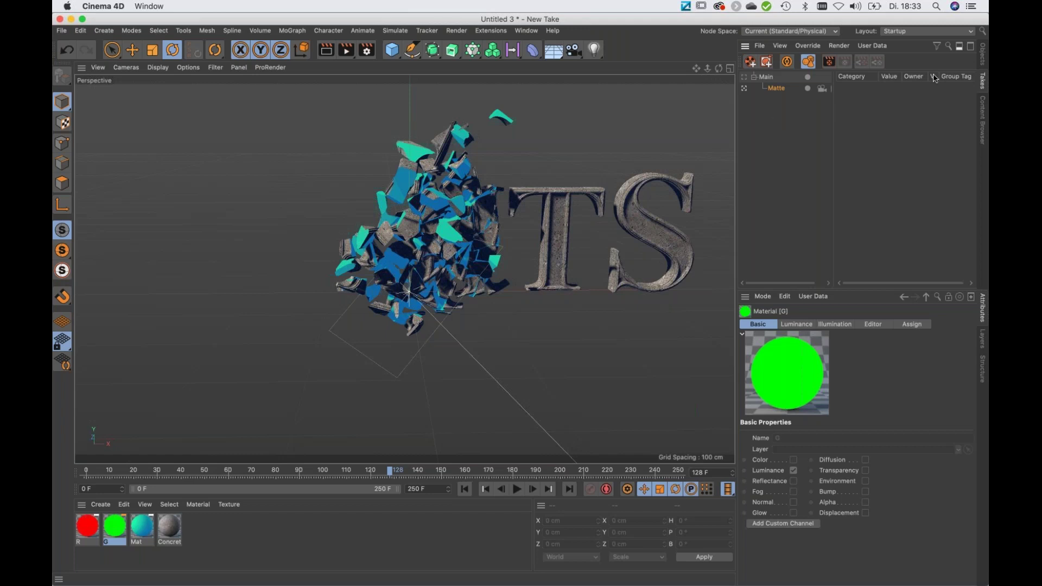
# In the Matte take, override the material of the Extrude's concrete material tag and replace it with R
pyautogui.click(983, 54)
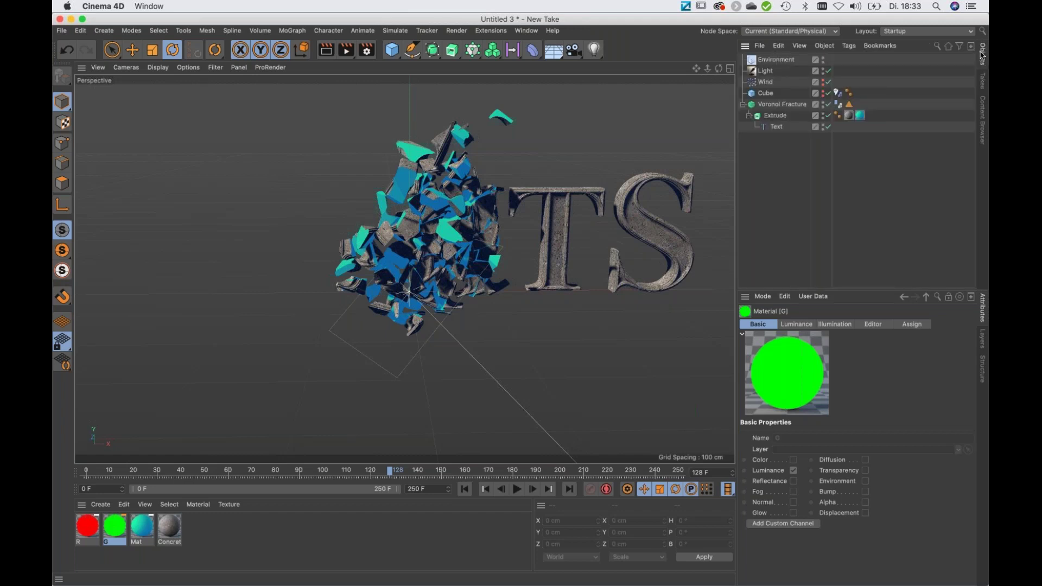
pyautogui.click(850, 116)
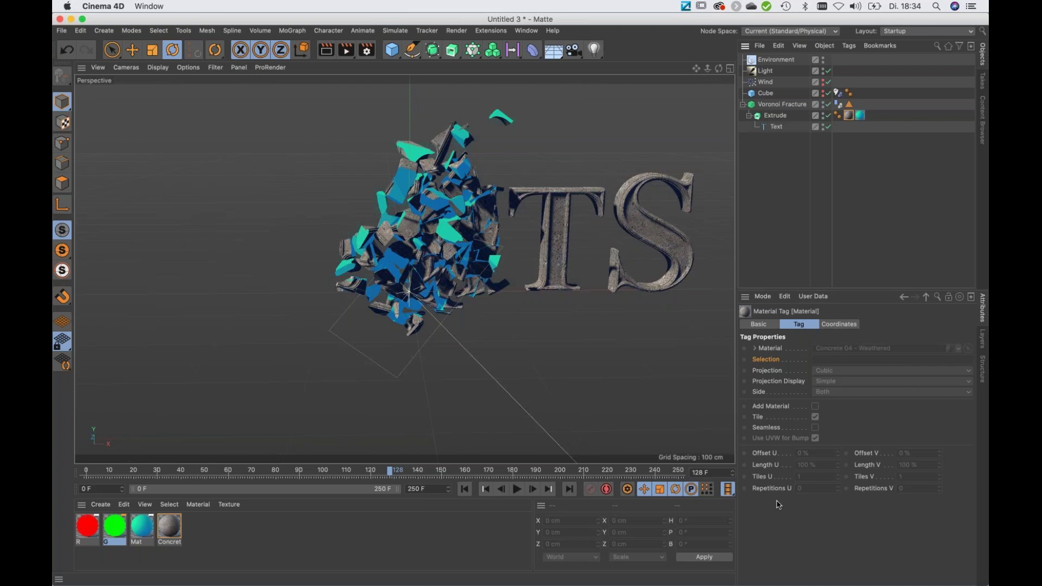
pyautogui.rightClick(775, 349)
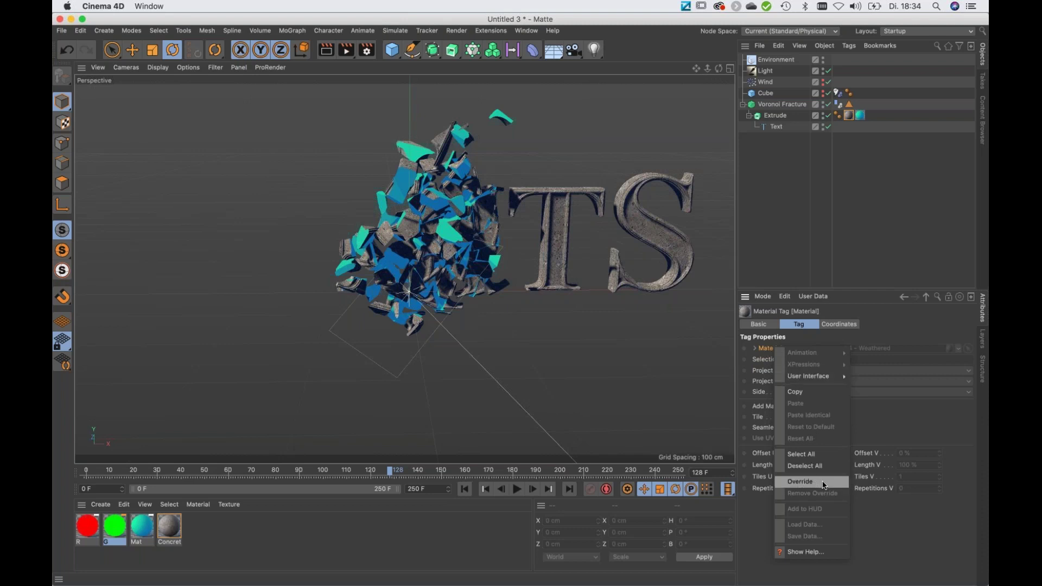
pyautogui.click(823, 482)
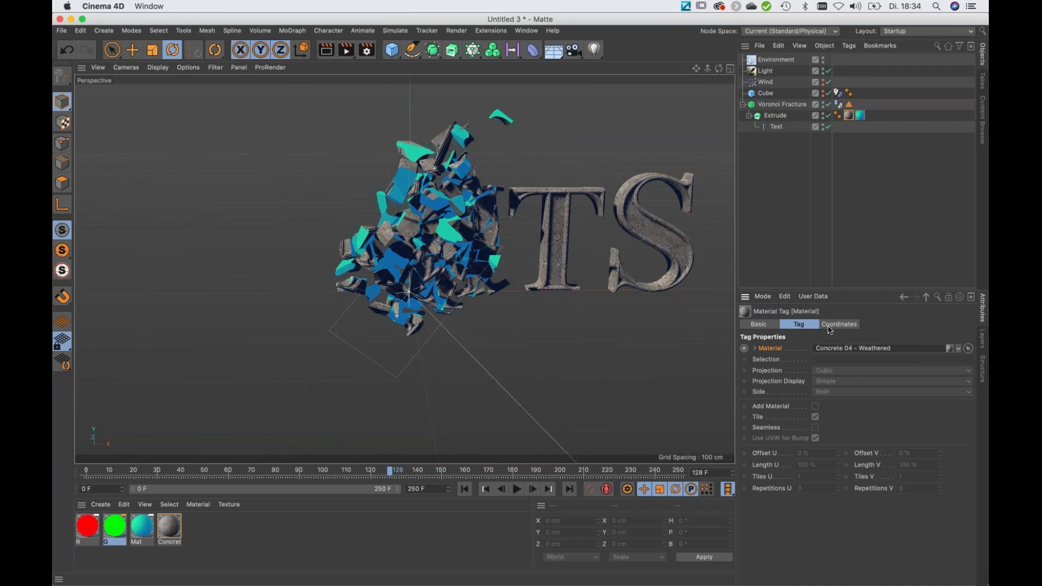
pyautogui.moveTo(88, 534); pyautogui.dragTo(842, 352)
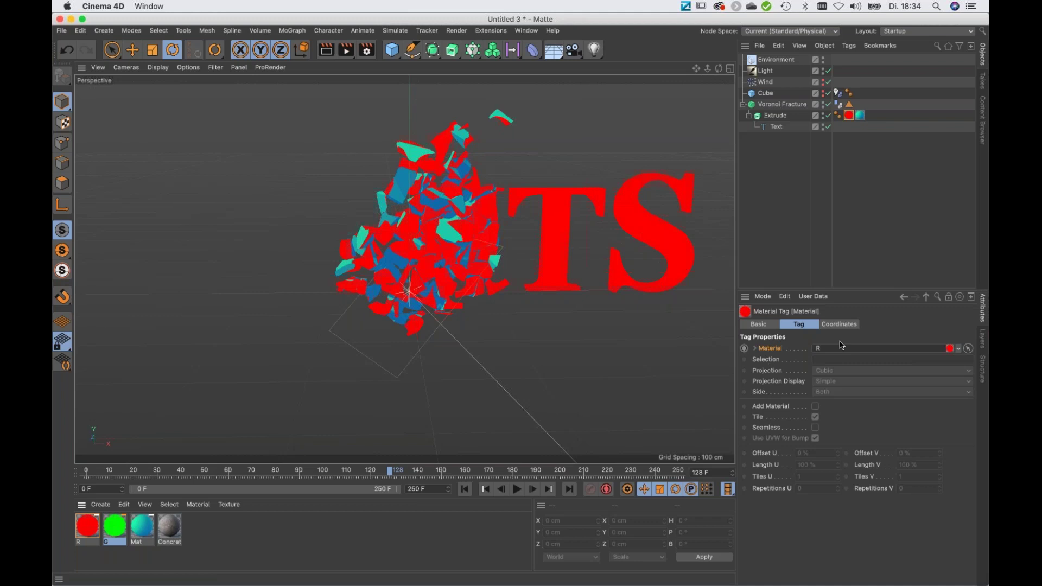
# Enable Auto Take and replace the material of the Extrude's Inside Faces material tag with G
pyautogui.click(981, 84)
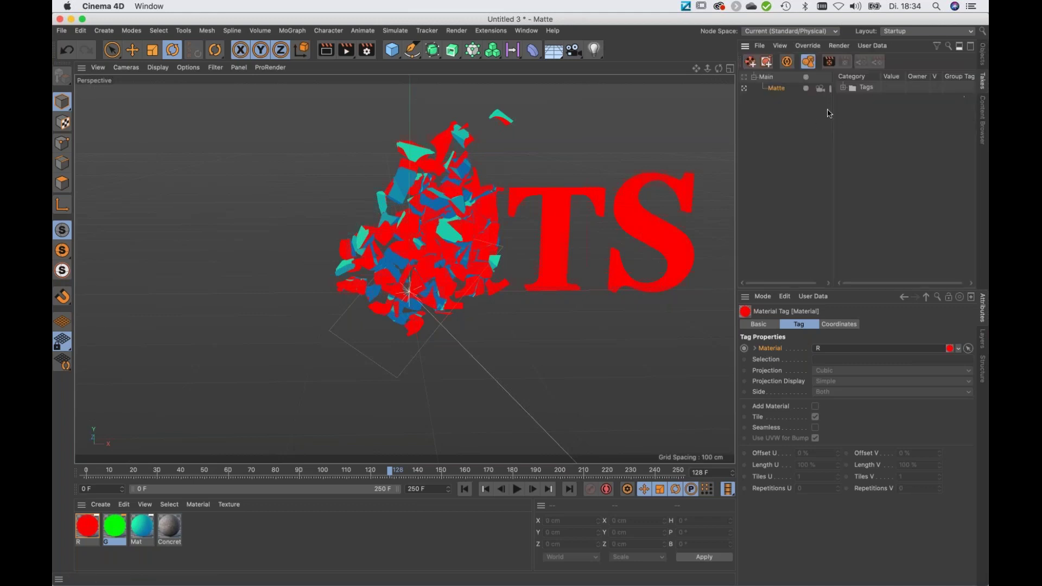
pyautogui.click(786, 62)
pyautogui.click(788, 62)
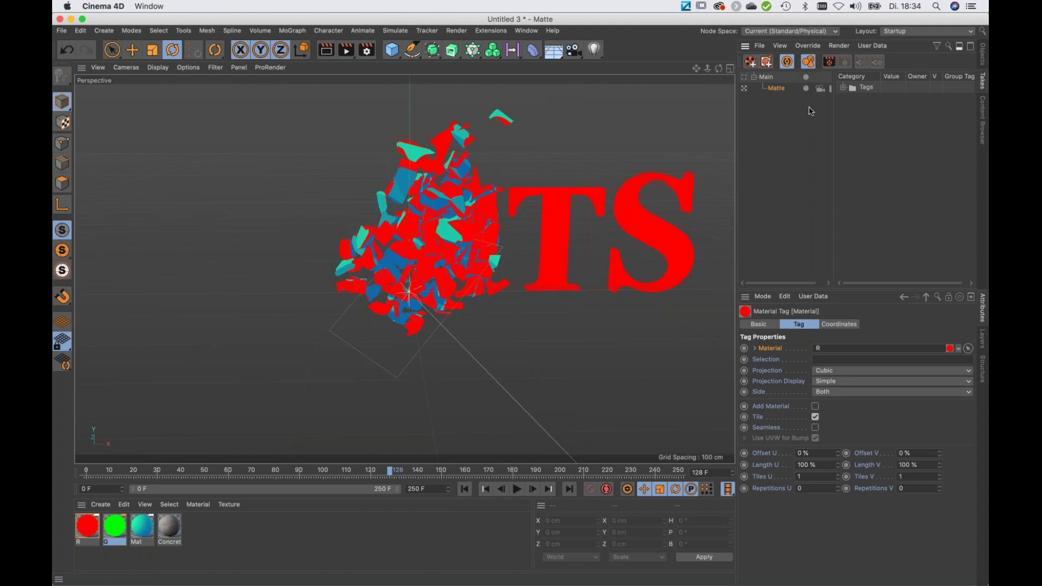
pyautogui.click(786, 59)
pyautogui.click(983, 57)
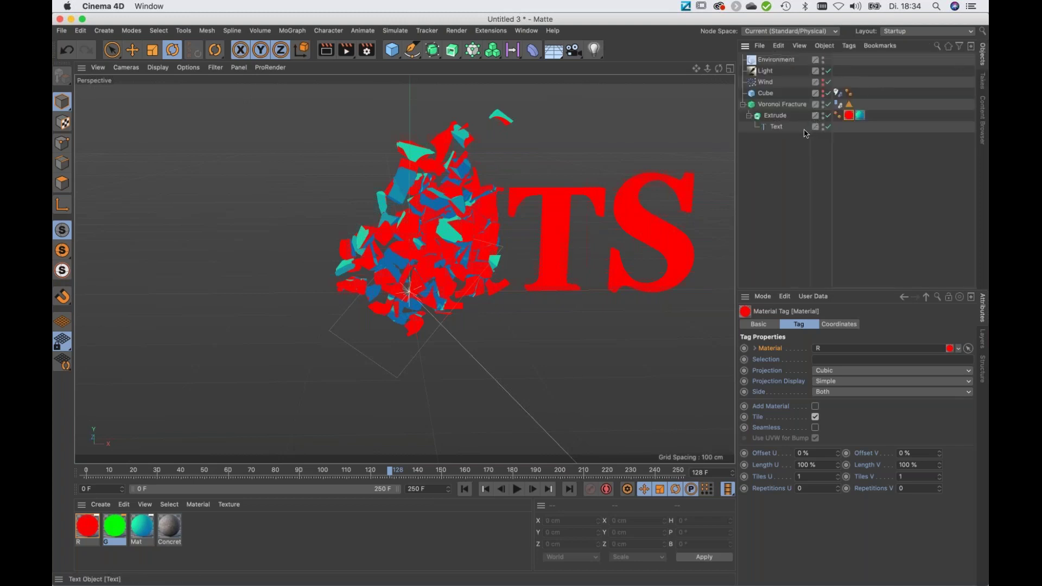
pyautogui.click(862, 116)
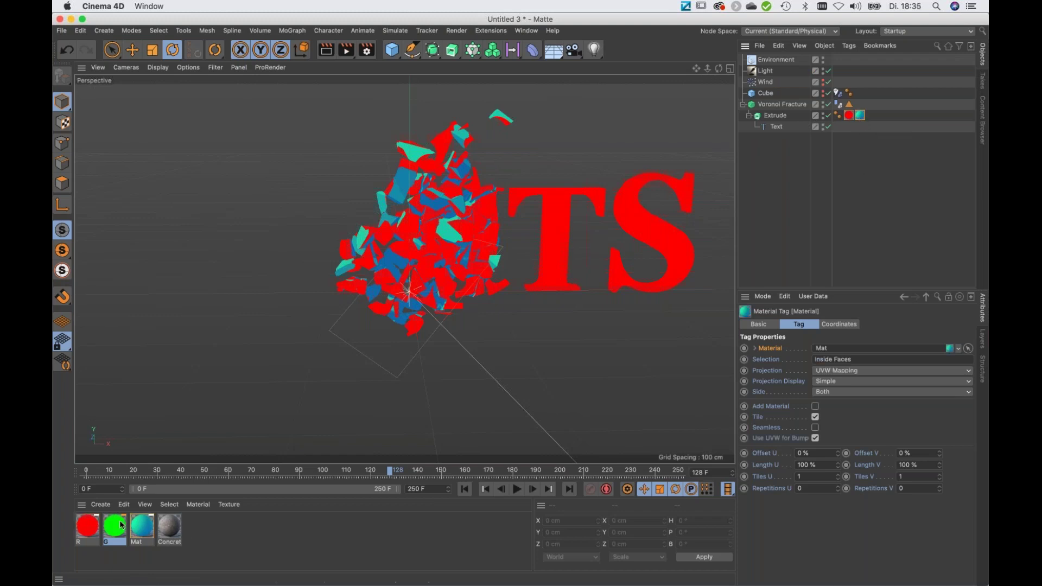
pyautogui.moveTo(116, 522); pyautogui.dragTo(836, 353)
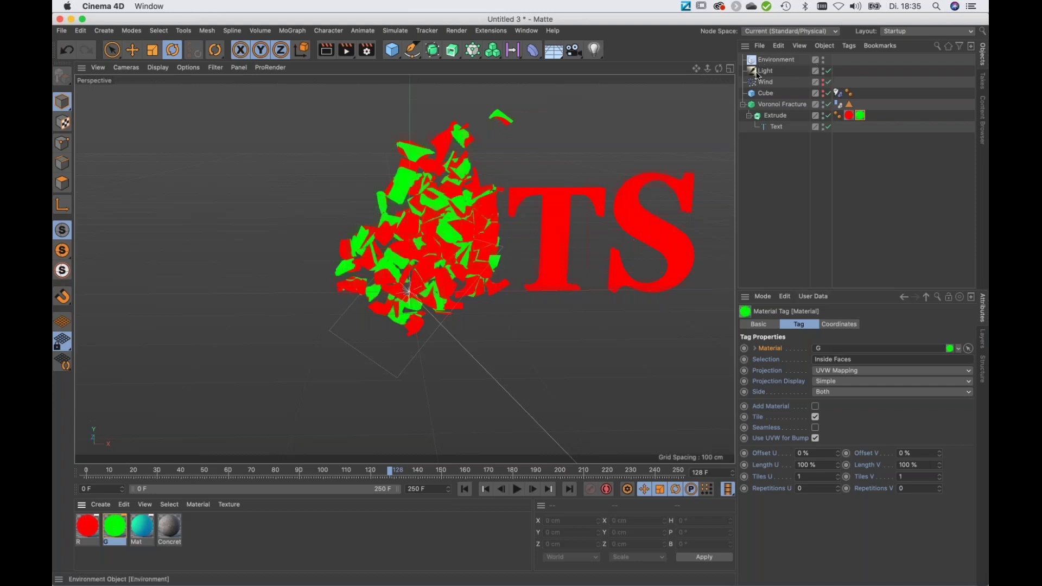
# Hide the Environment and Light objects in the Matte take, and turn Auto Take off
pyautogui.click(823, 69)
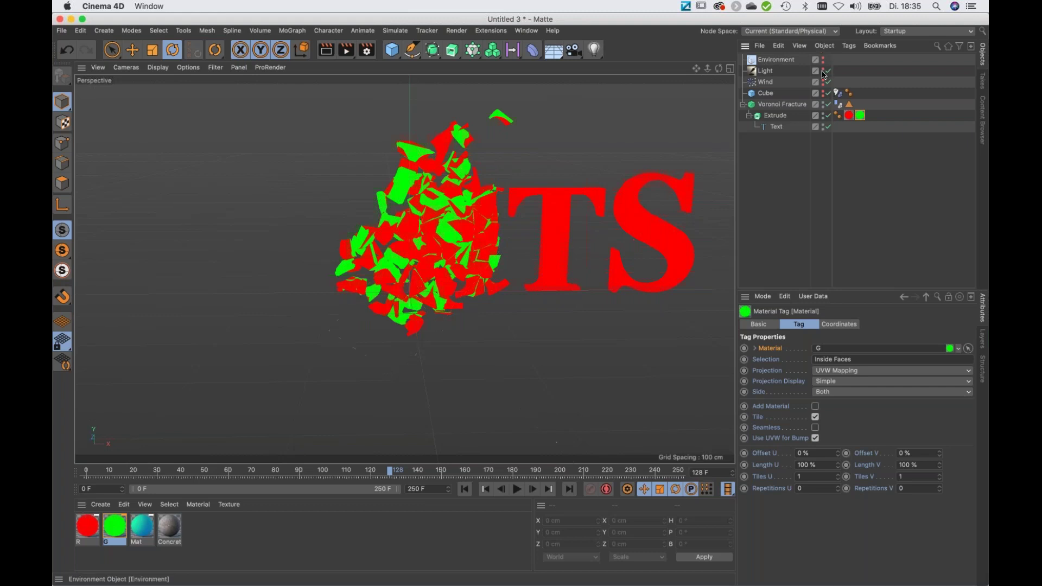
pyautogui.click(983, 83)
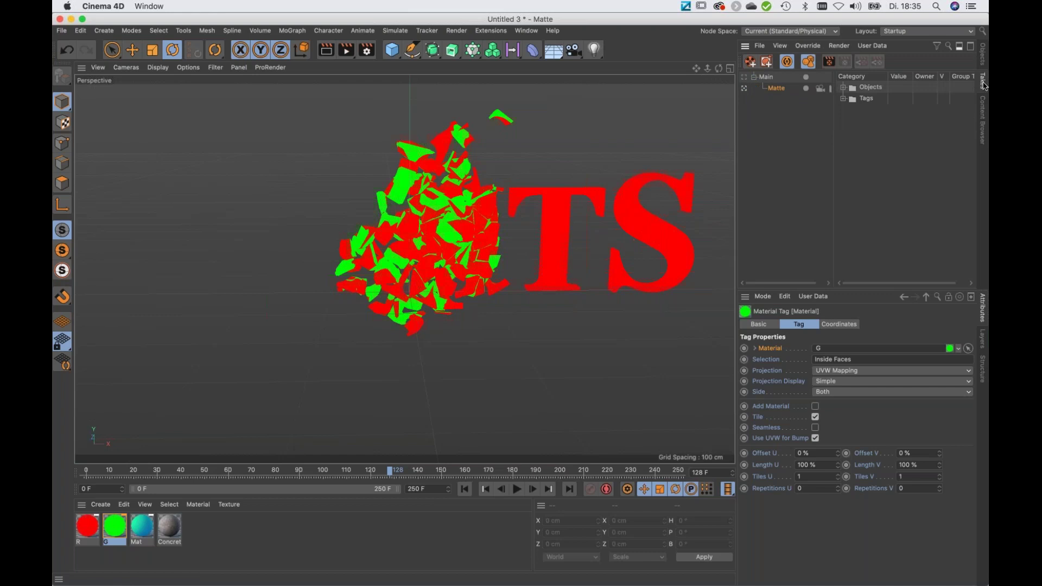
pyautogui.click(788, 63)
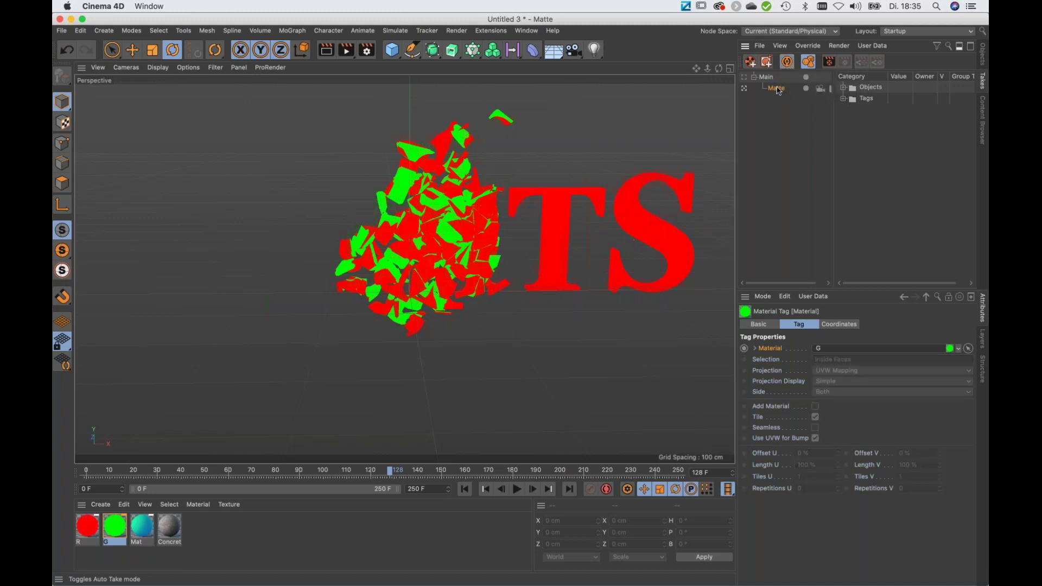
# Switch between the Main and Matte takes to compare them, leaving Main active
pyautogui.click(744, 77)
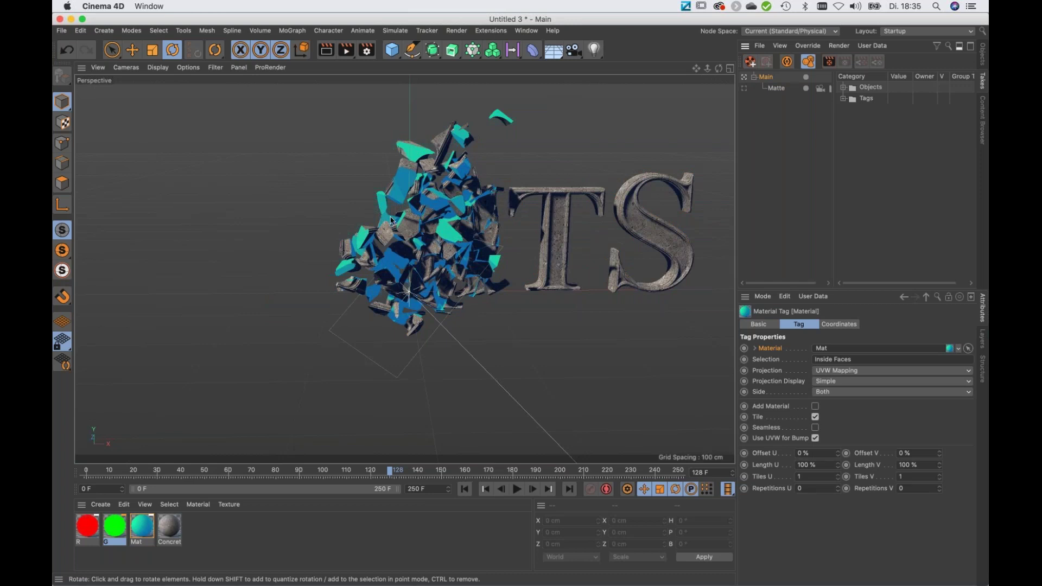
pyautogui.click(743, 90)
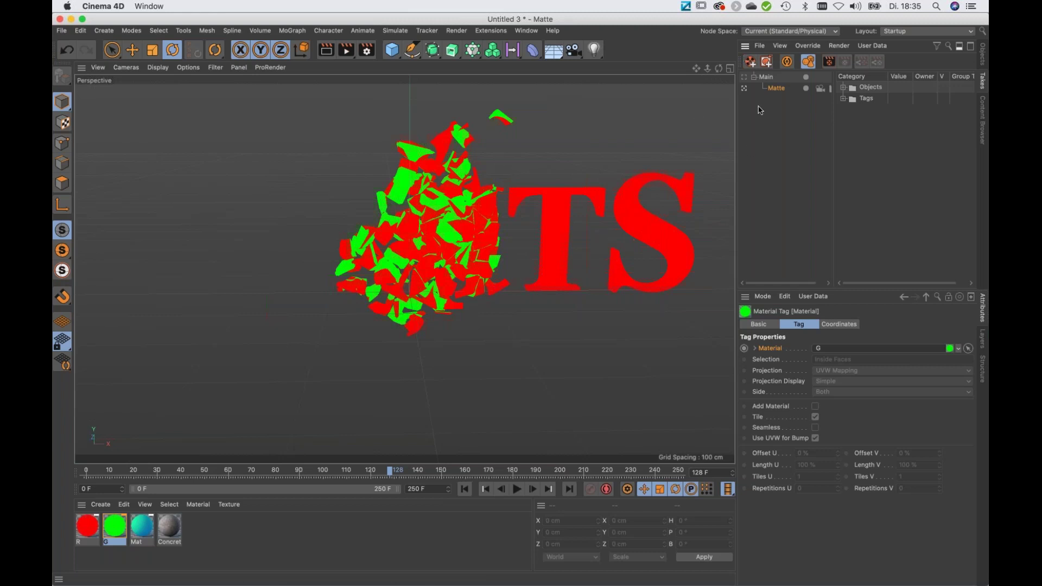
pyautogui.click(745, 77)
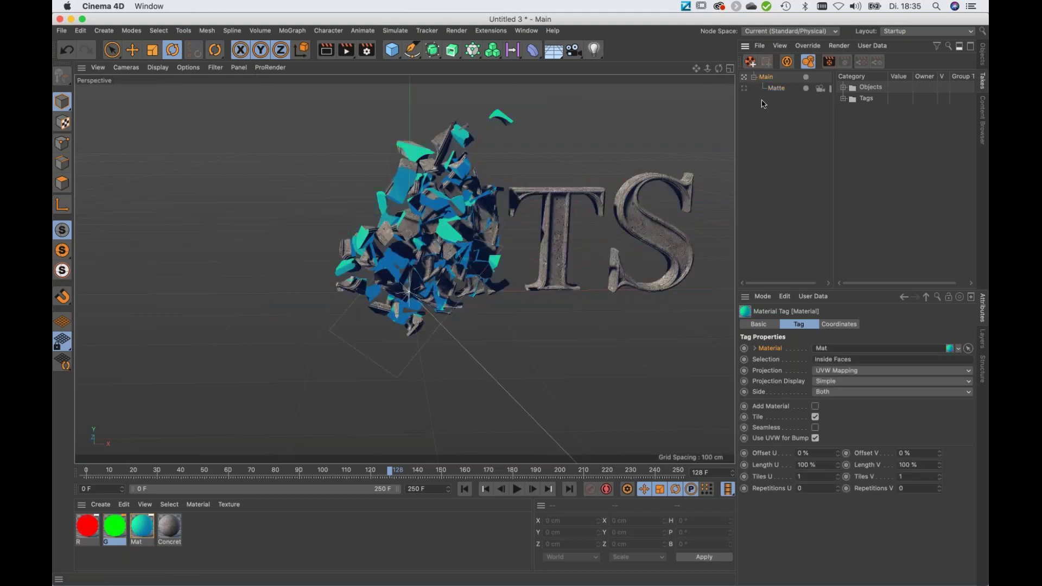
# Add a camera from the current view and pick its focus distance on the letter T
pyautogui.click(983, 54)
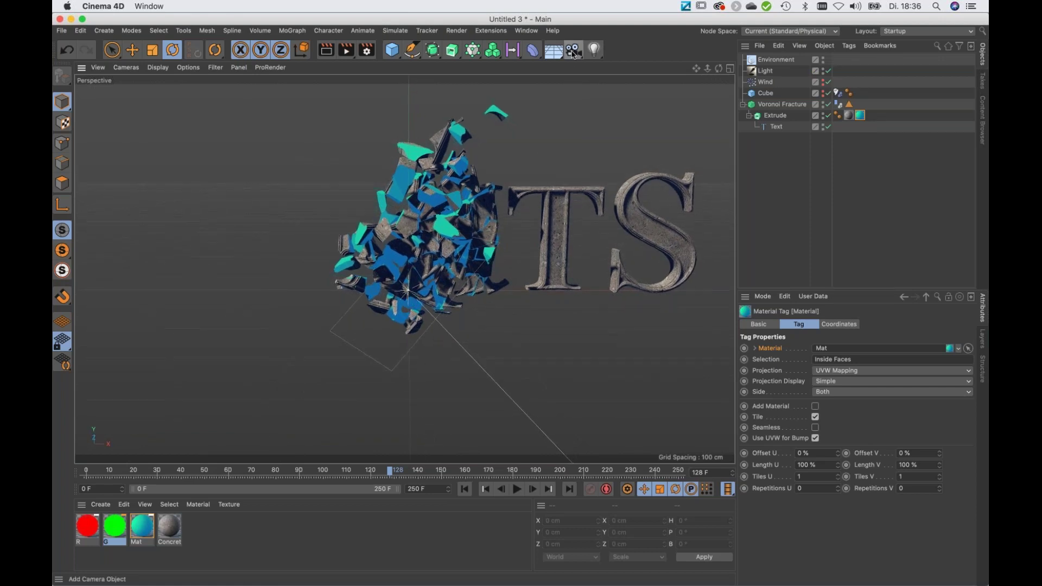
pyautogui.click(574, 53)
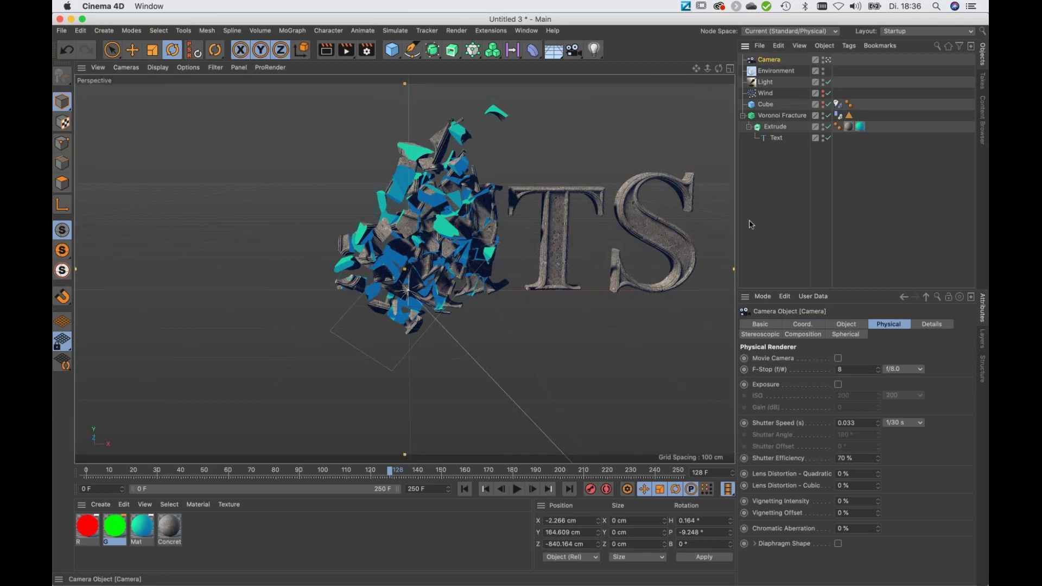
pyautogui.click(856, 327)
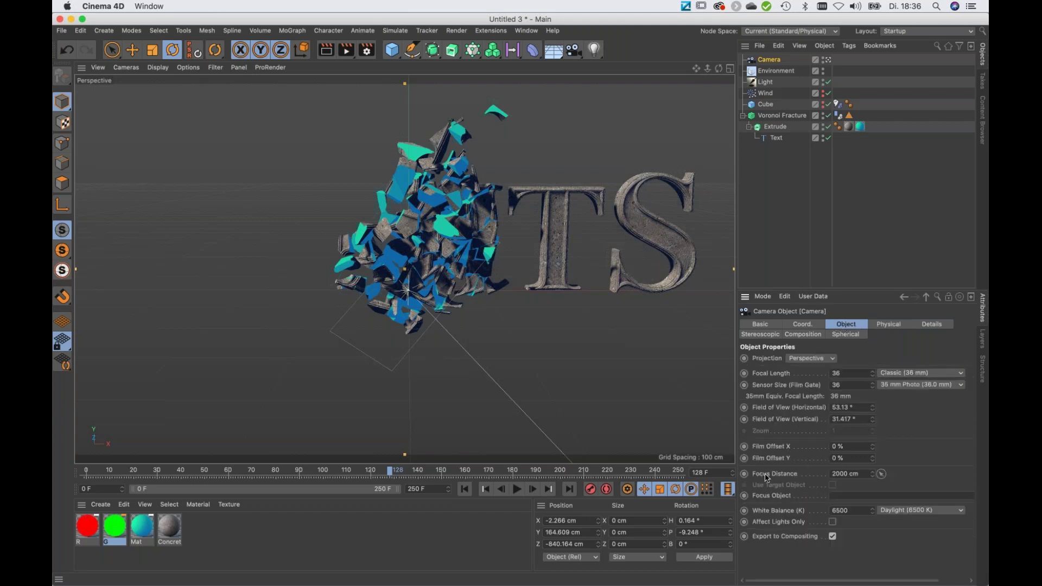
pyautogui.click(882, 476)
pyautogui.click(556, 206)
# Set the camera's physical F-Stop to 1
pyautogui.click(888, 324)
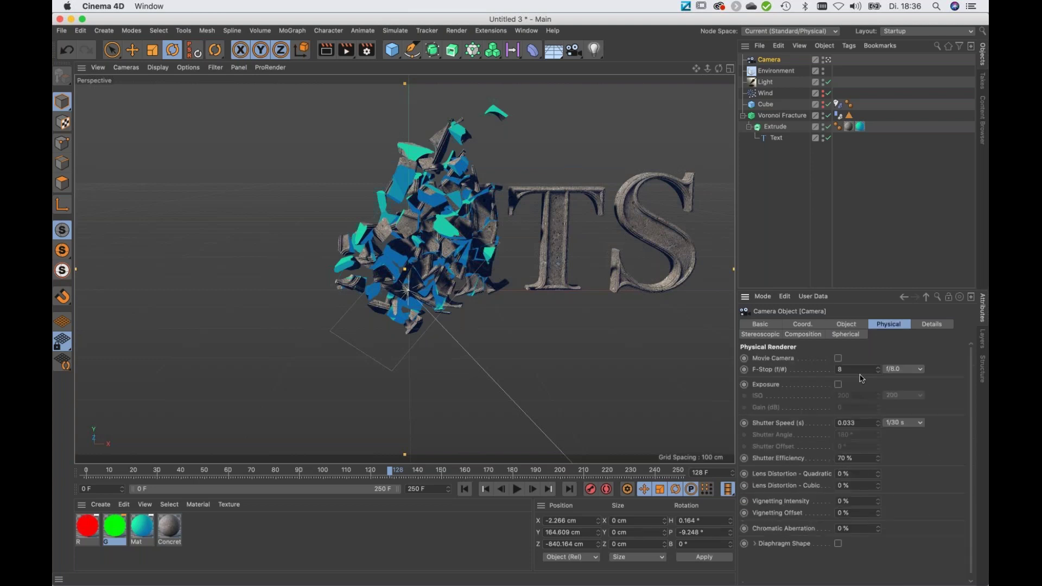
pyautogui.click(863, 370)
pyautogui.write('1')
pyautogui.press('Return')
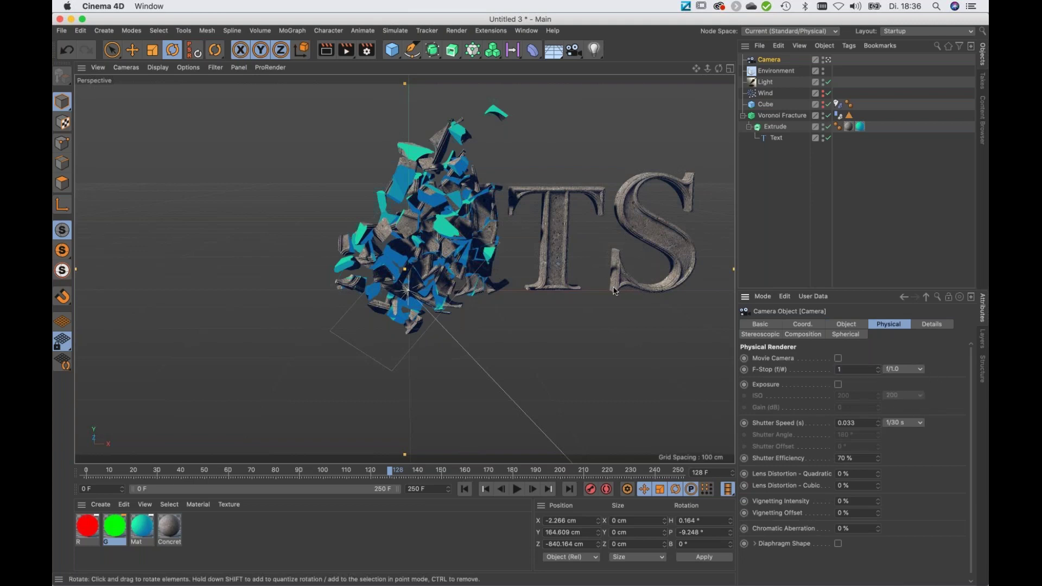
# Switch the project's renderer to Physical and set its sampler to Fixed
pyautogui.click(368, 51)
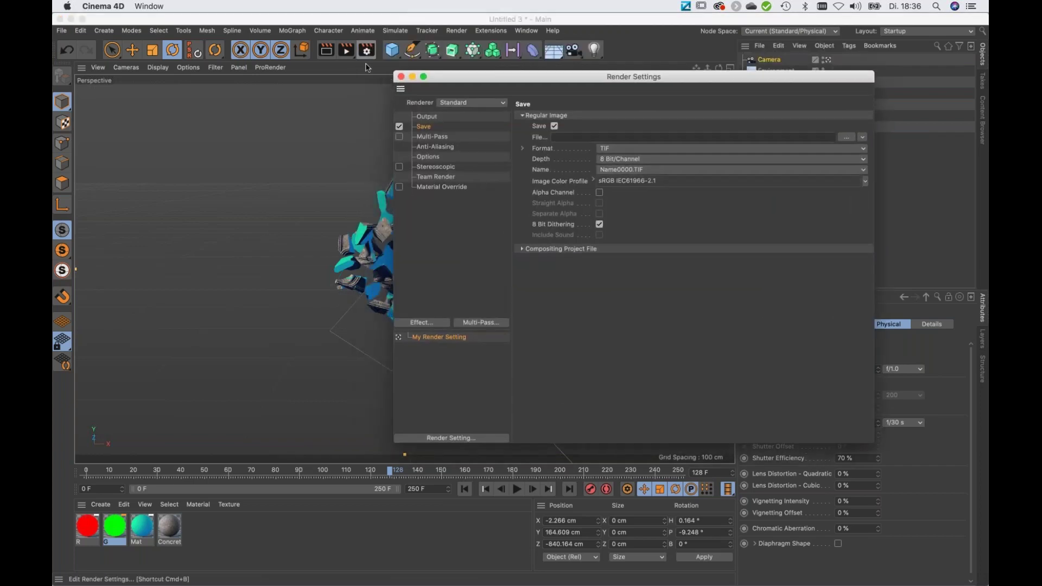
pyautogui.click(456, 102)
pyautogui.click(461, 127)
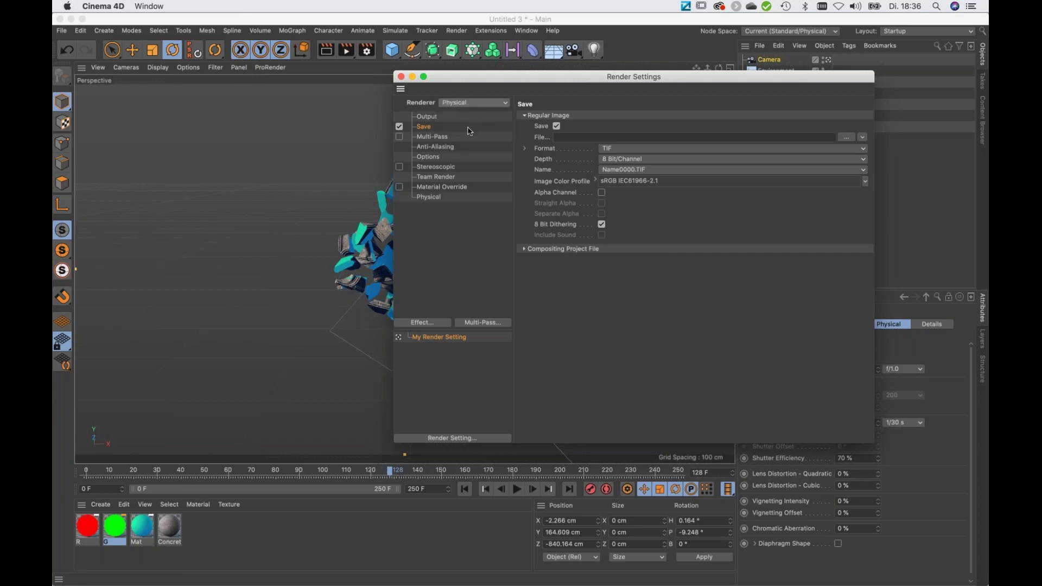
pyautogui.click(429, 197)
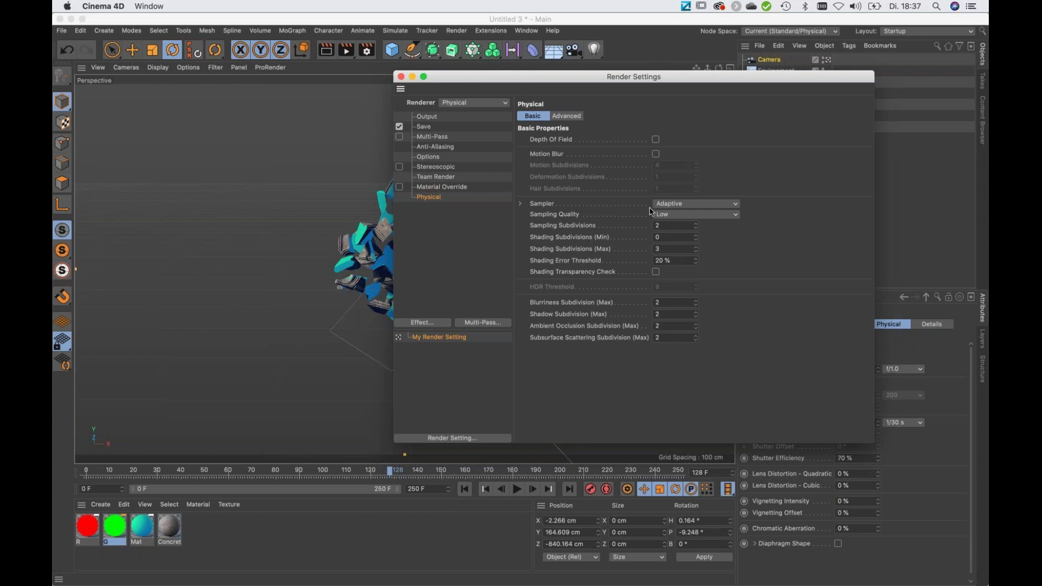
pyautogui.click(674, 204)
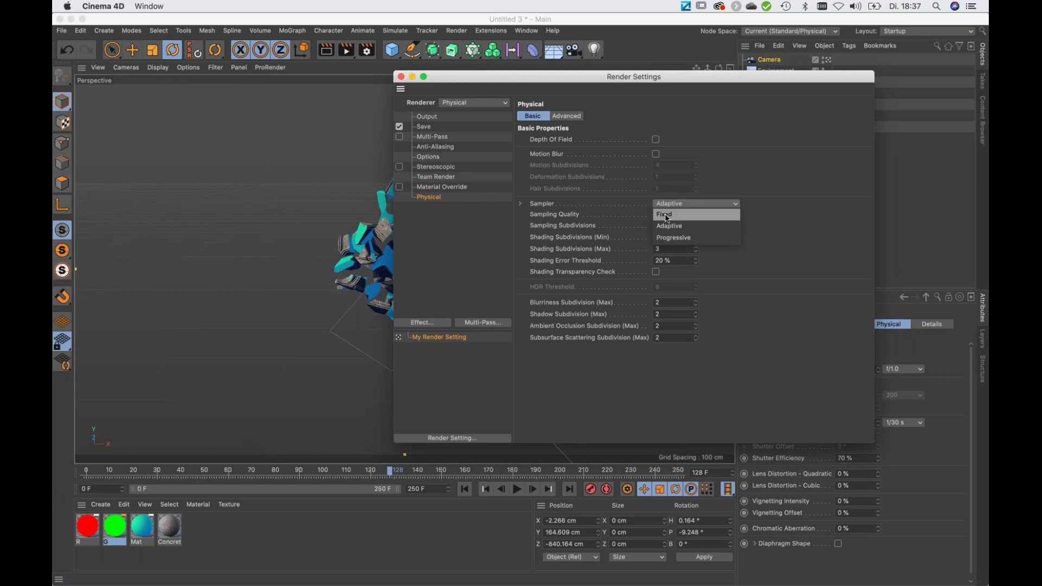
pyautogui.click(667, 215)
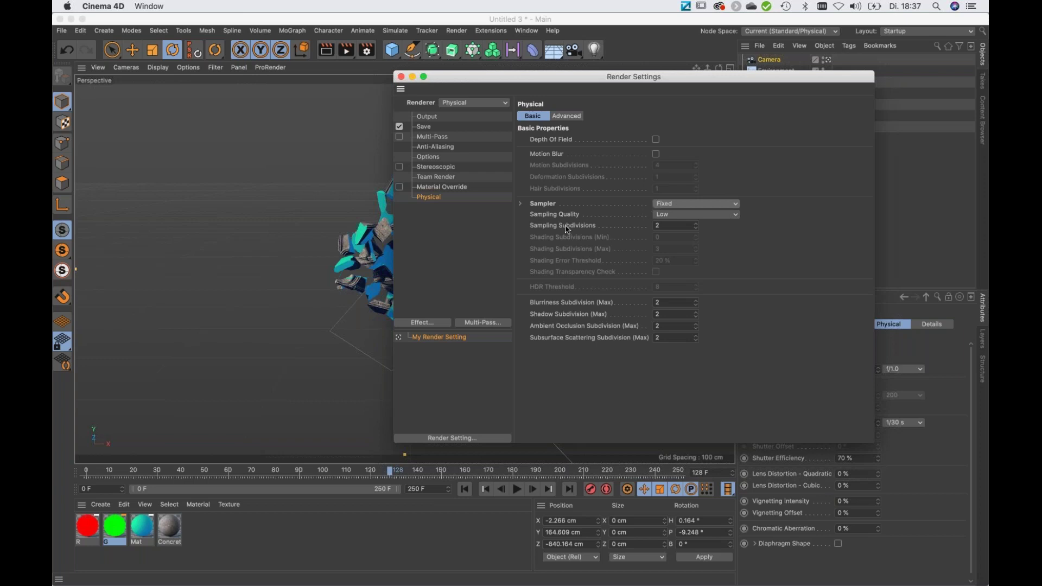
# Set the Physical renderer's maximum blurriness, shadow, ambient occlusion and subsurface scattering subdivisions all to 0
pyautogui.doubleClick(660, 224)
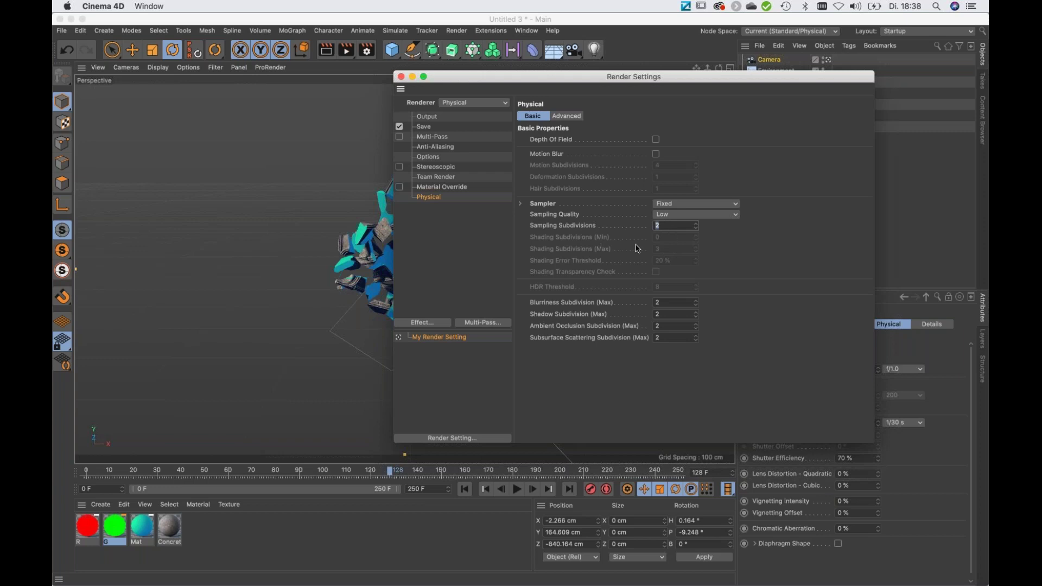
pyautogui.click(563, 227)
pyautogui.doubleClick(668, 304)
pyautogui.write('0')
pyautogui.press('Tab')
pyautogui.write('0')
pyautogui.press('Tab')
pyautogui.write('0')
pyautogui.press('Tab')
pyautogui.write('0')
pyautogui.press('Tab')
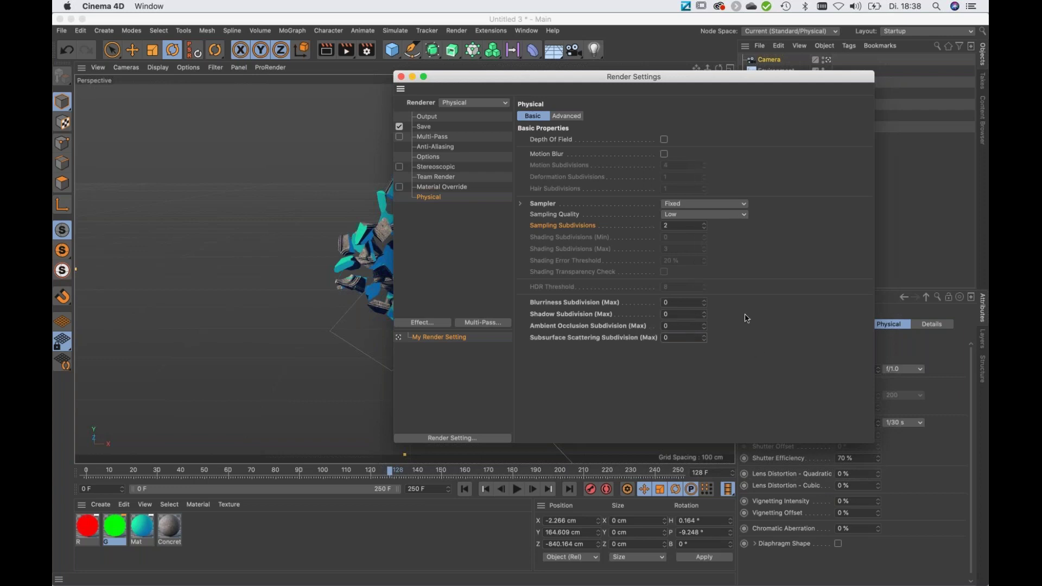
# Enable Depth Of Field for the Physical renderer and render the active view as a test
pyautogui.click(664, 140)
pyautogui.moveTo(451, 81); pyautogui.dragTo(527, 330)
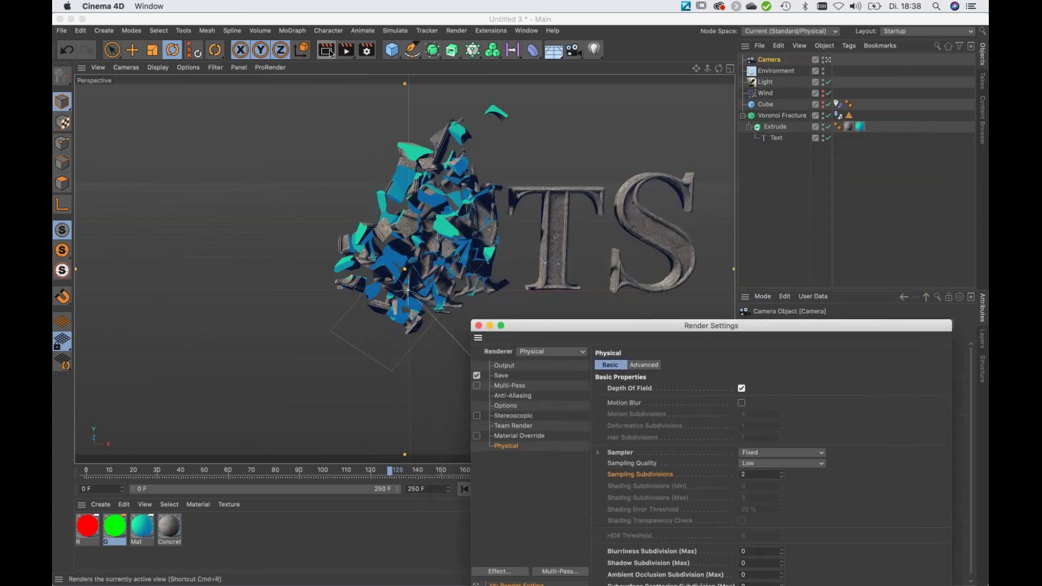
pyautogui.click(327, 50)
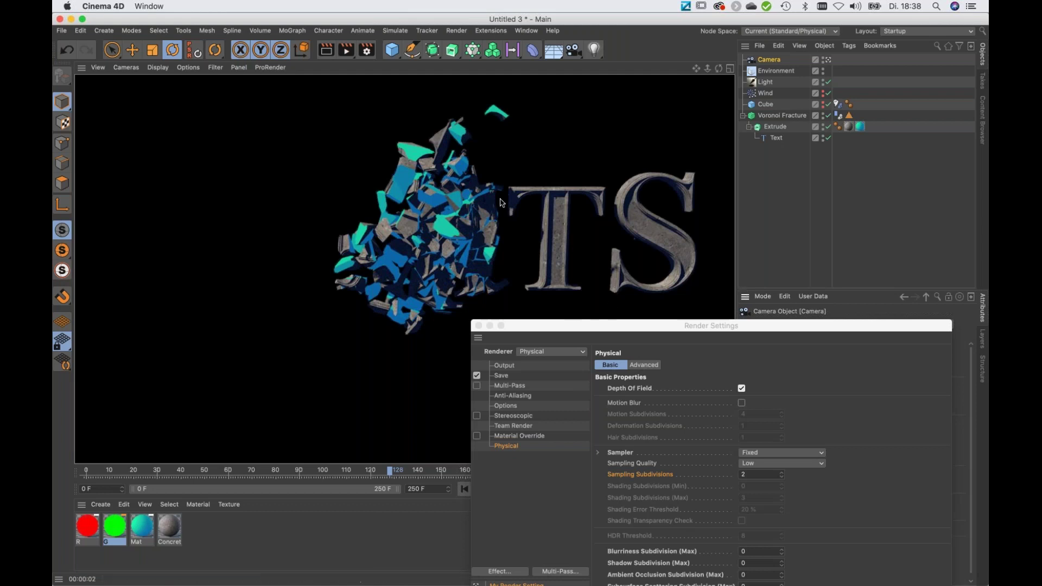
# Set the camera's F-Stop to 0.1 and render the view again to check the stronger depth of field
pyautogui.moveTo(650, 323); pyautogui.dragTo(338, 338)
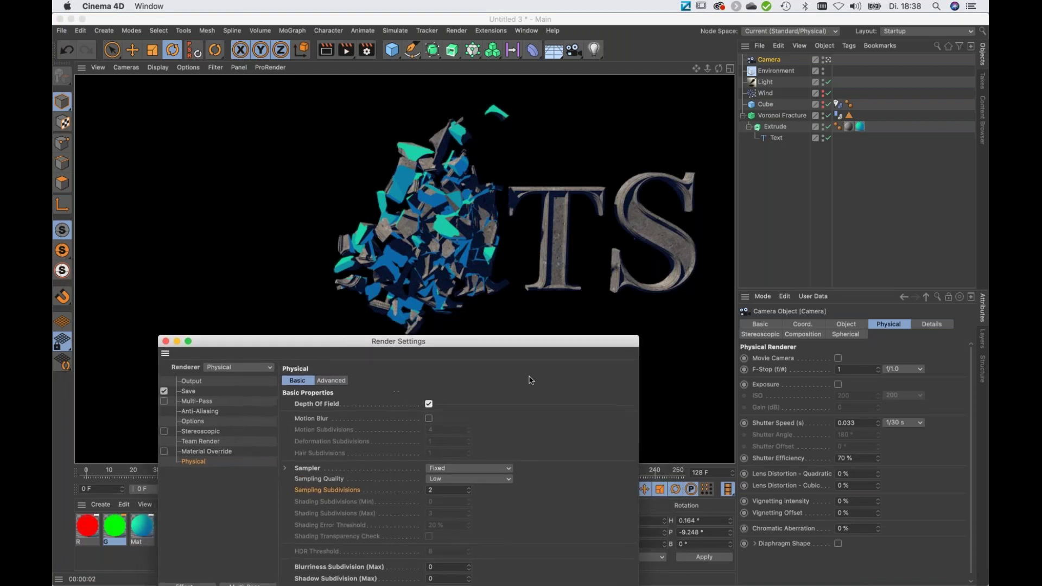
pyautogui.click(856, 371)
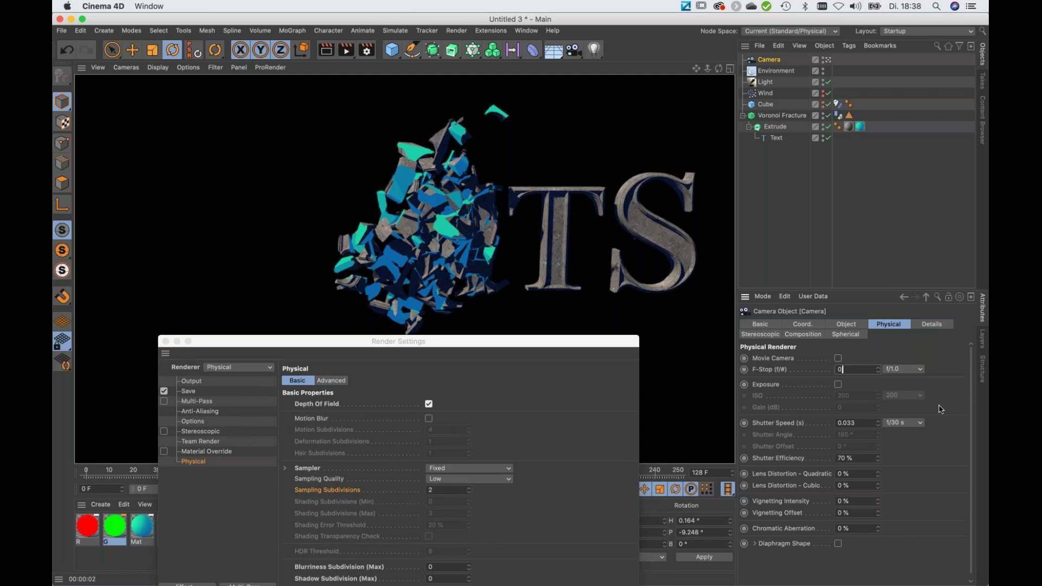
pyautogui.write('0,1')
pyautogui.press('Return')
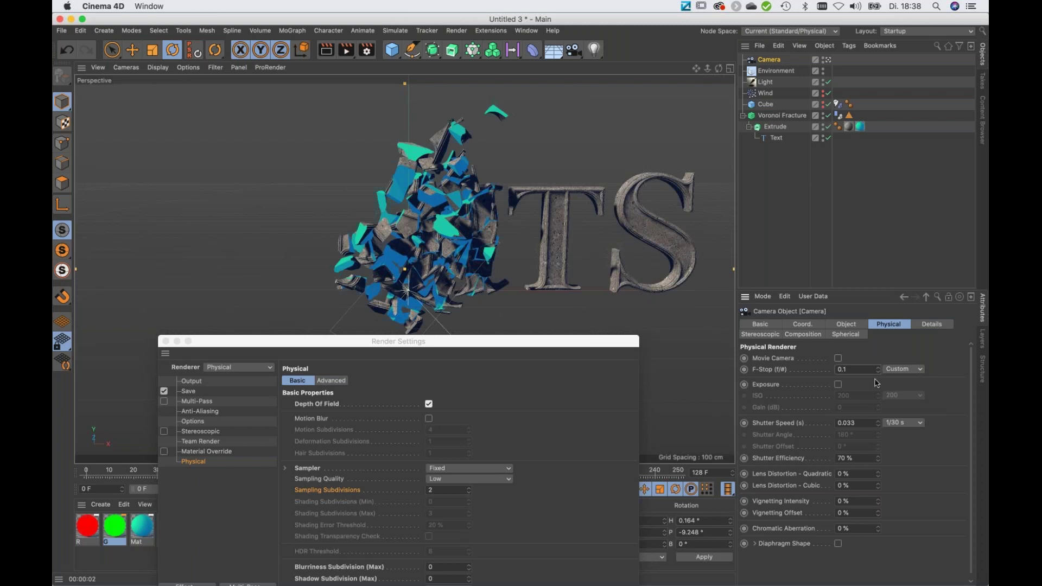
pyautogui.moveTo(478, 346); pyautogui.dragTo(659, 341)
pyautogui.click(325, 52)
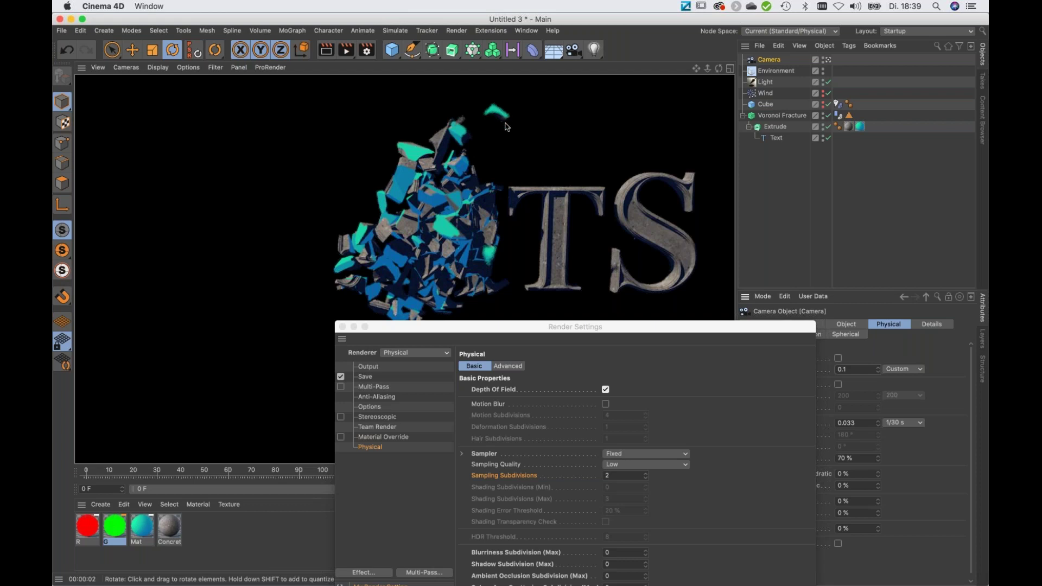
# Set the Physical renderer's sampling subdivisions to 5 and render the view again, closing the render settings when done
pyautogui.click(621, 476)
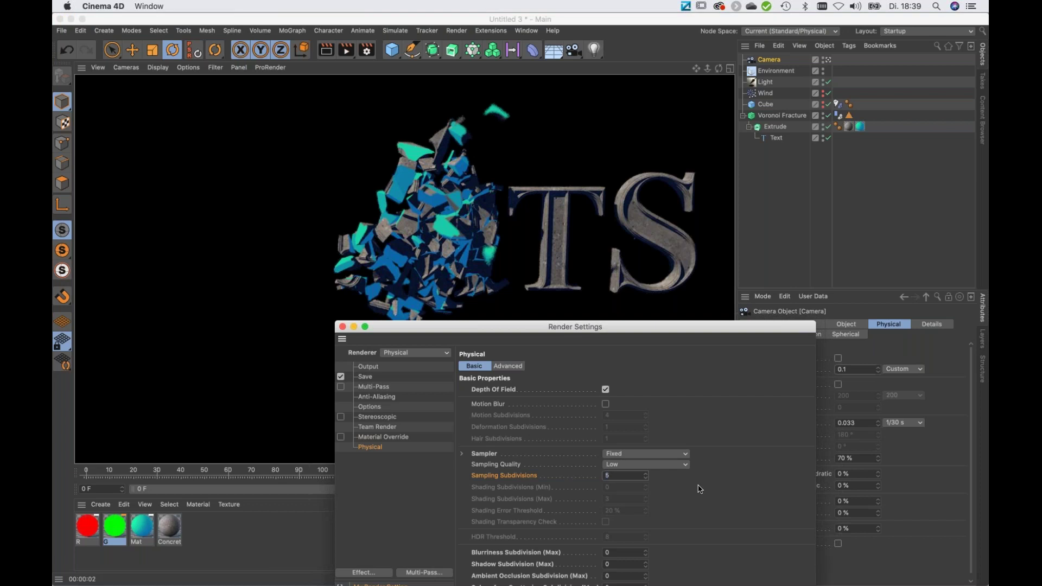
pyautogui.write('5')
pyautogui.press('Return')
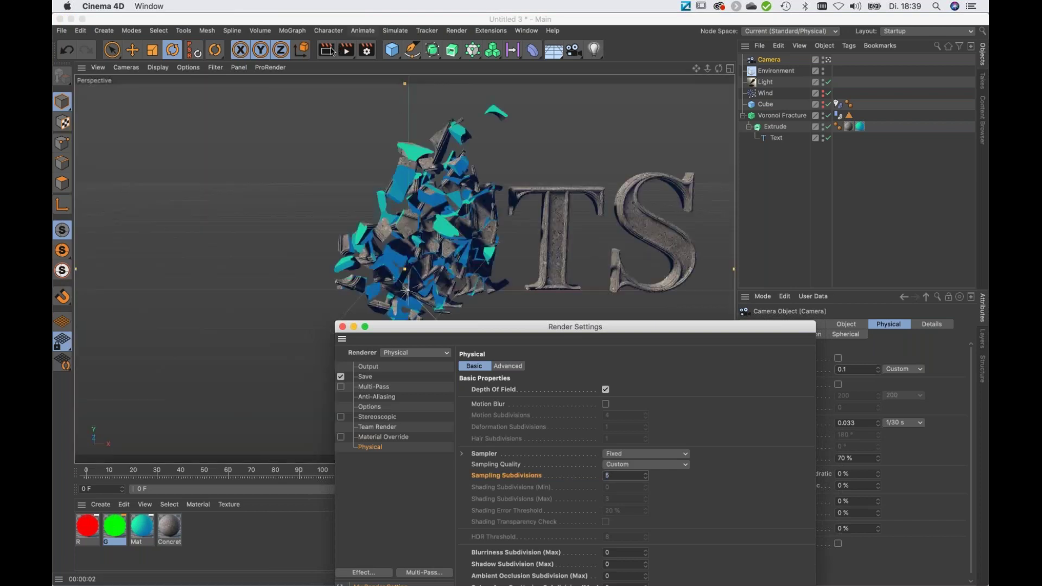
pyautogui.click(330, 52)
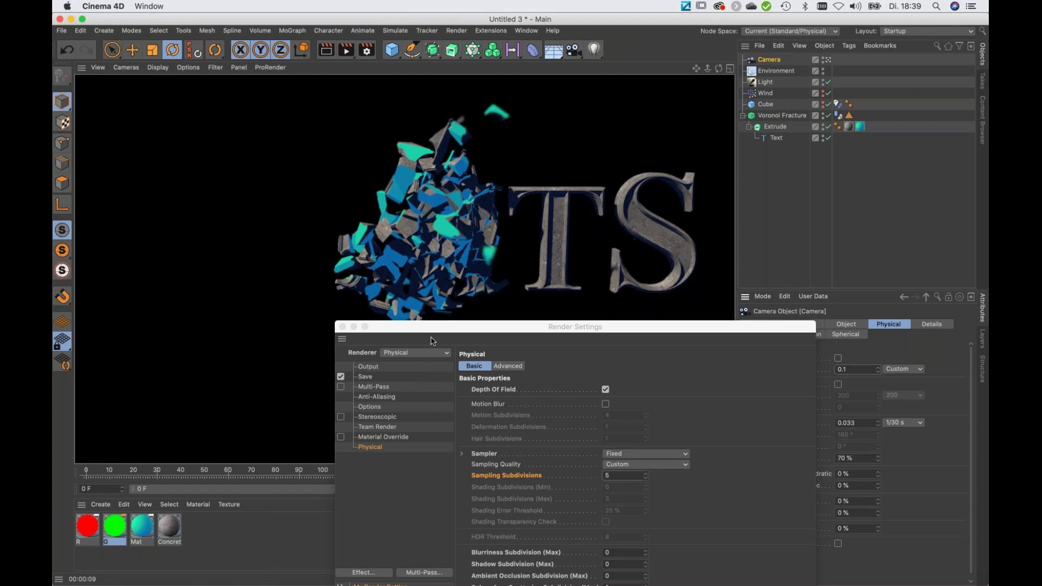
pyautogui.moveTo(434, 326); pyautogui.dragTo(435, 270)
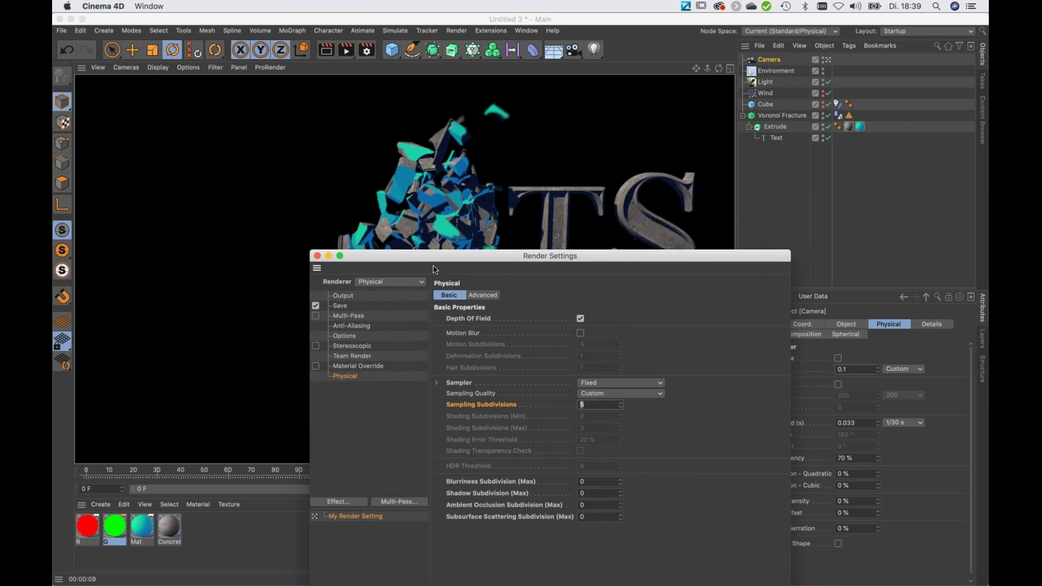
pyautogui.click(317, 256)
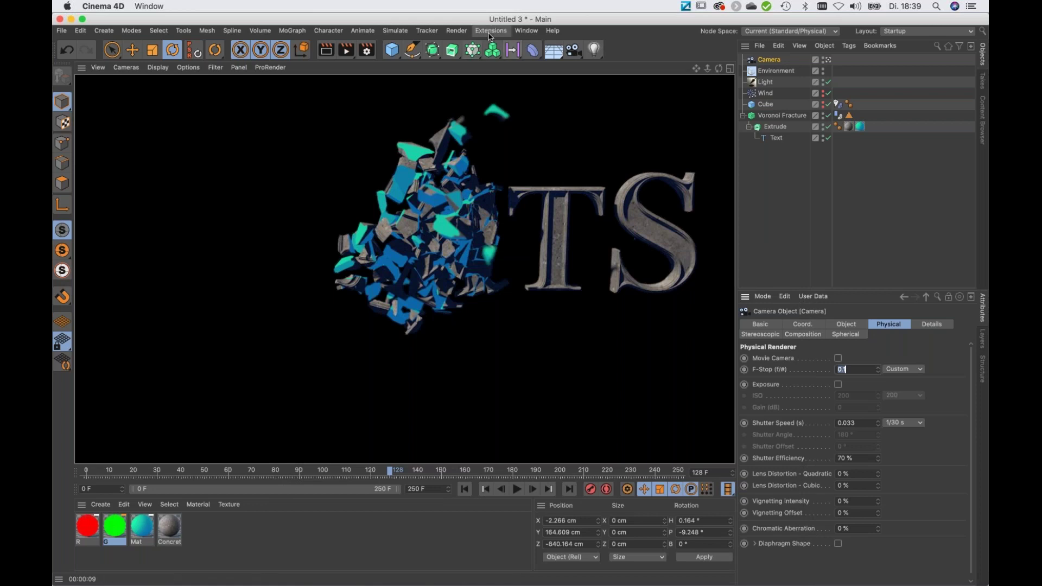
# Open the Google Zync cloud rendering dialog for the scene and move it clear of the object list
pyautogui.click(491, 30)
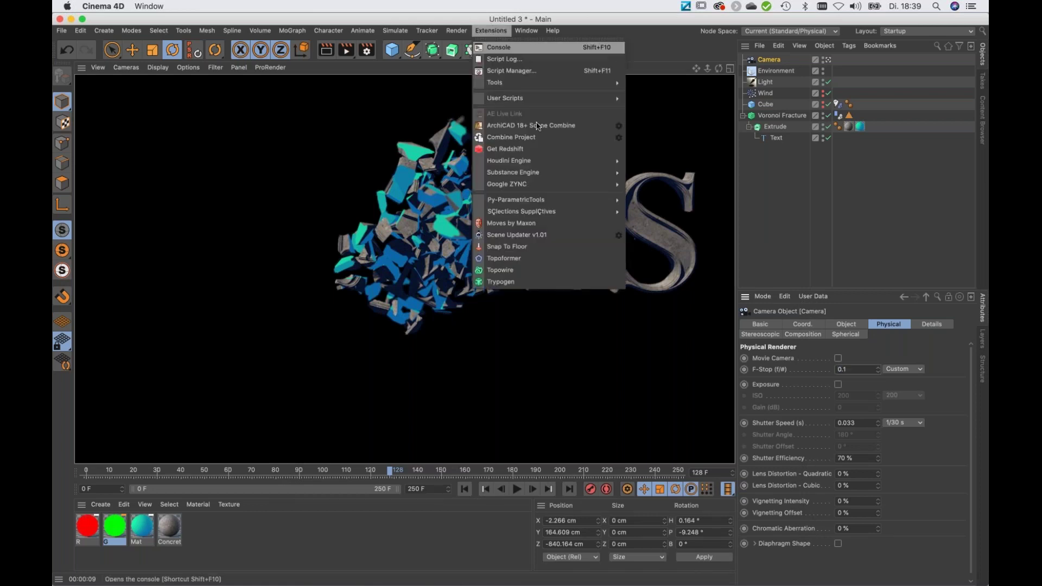
pyautogui.moveTo(496, 187)
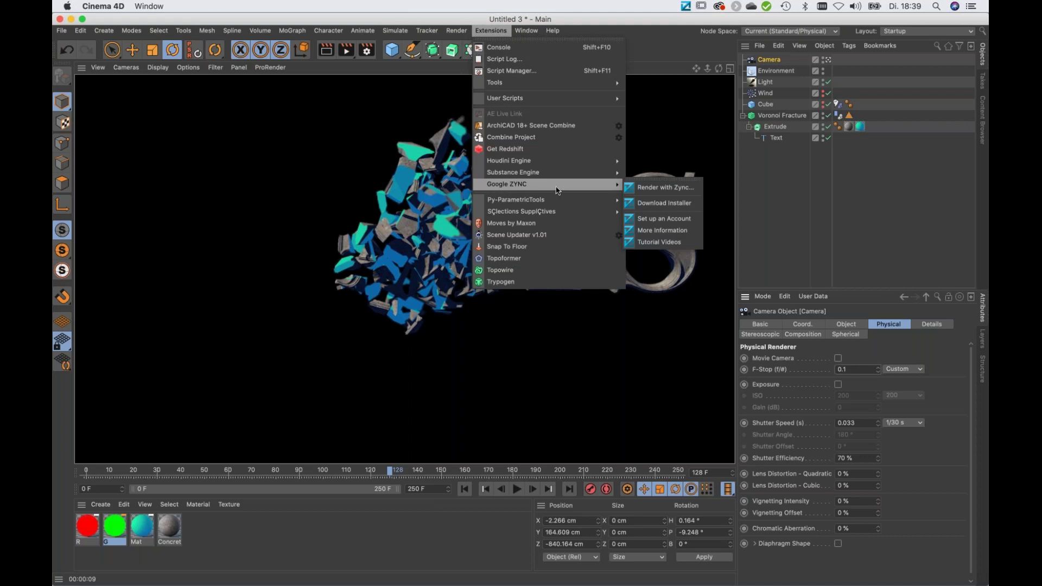
pyautogui.click(661, 188)
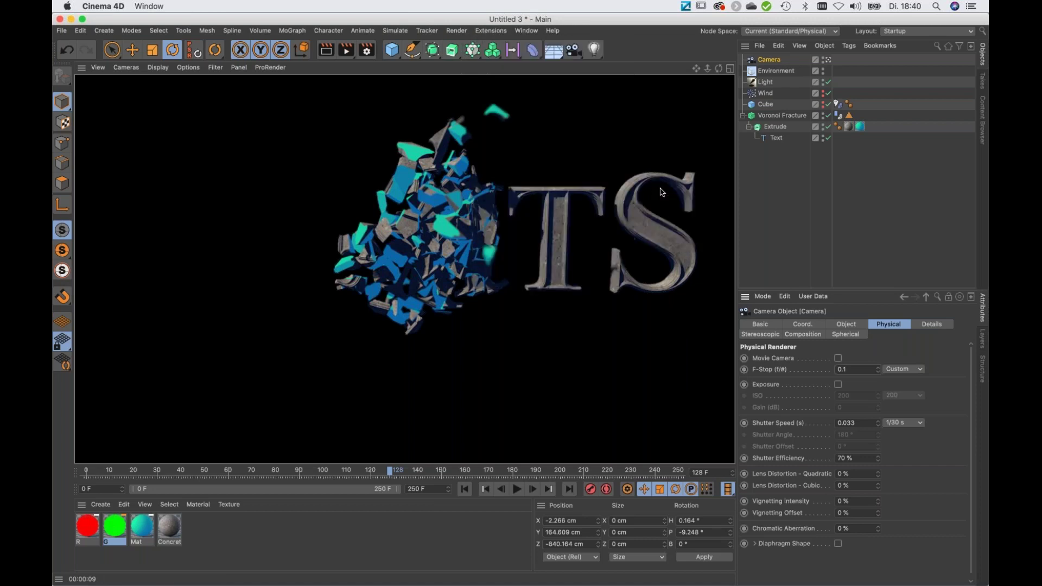
pyautogui.moveTo(706, 177); pyautogui.dragTo(526, 86)
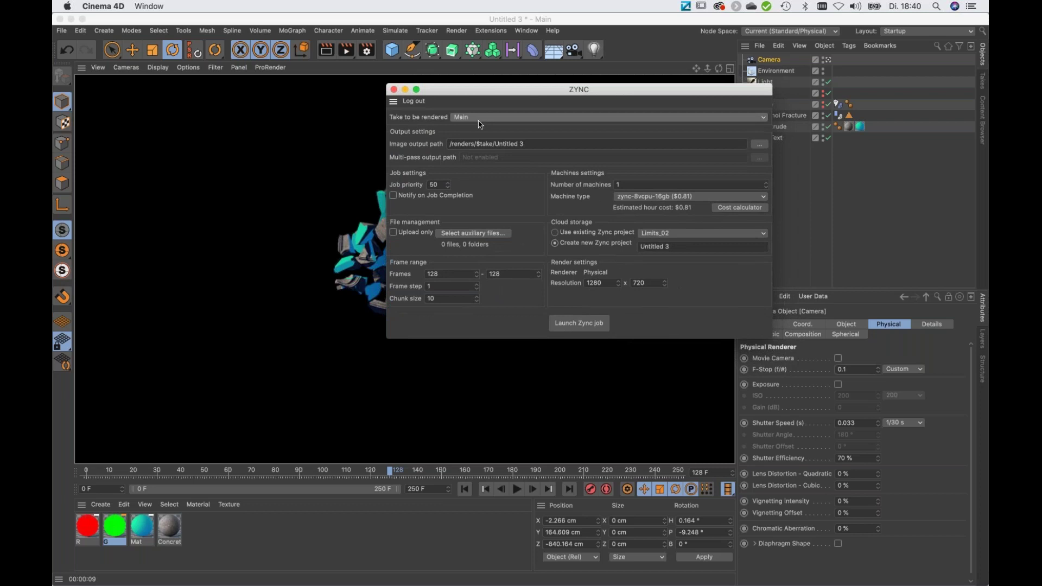
# Keep the Main take for the Zync render and set its frame range to 0 to 250
pyautogui.click(480, 117)
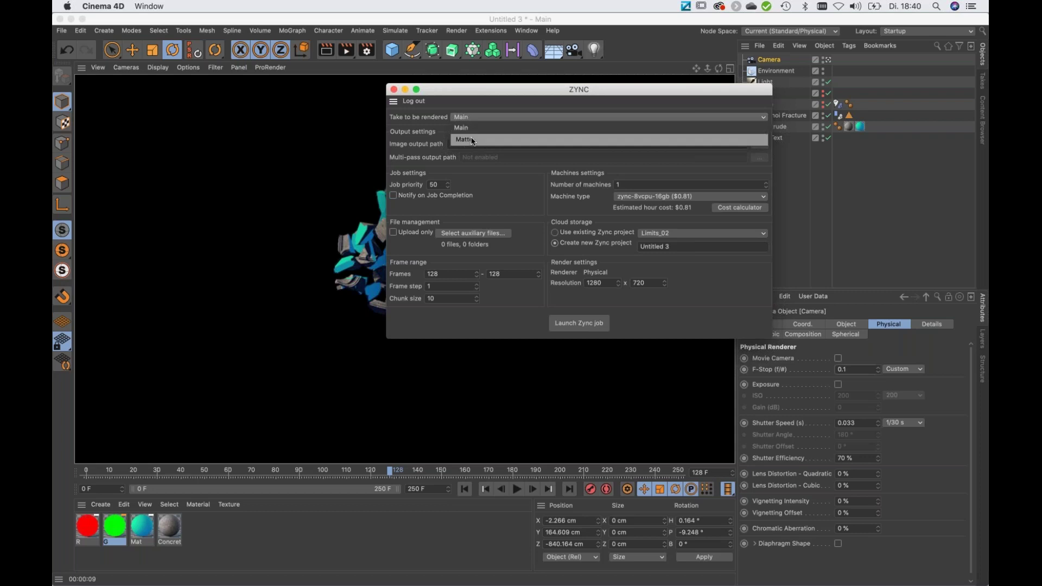
pyautogui.click(488, 172)
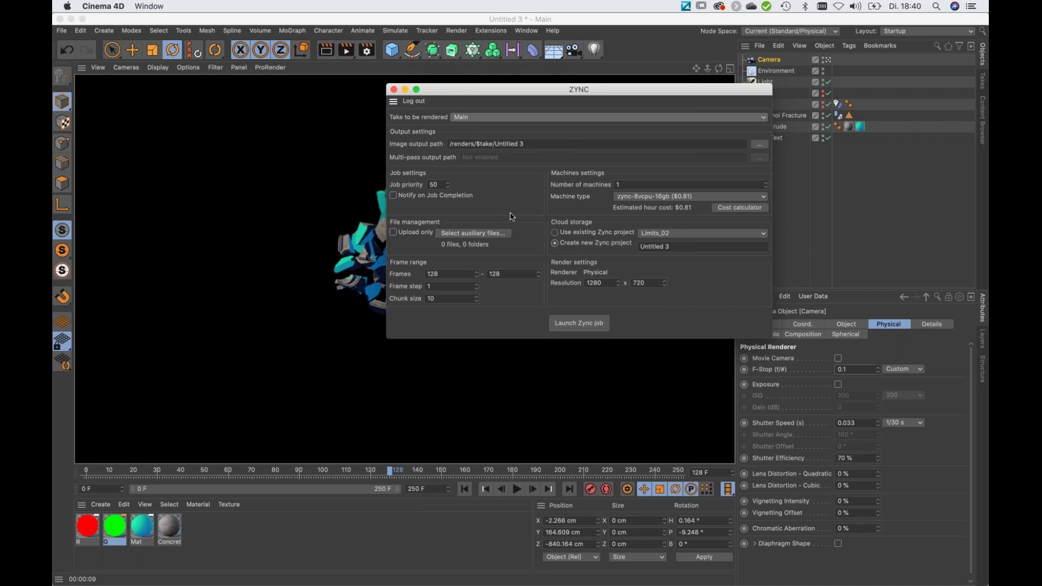
pyautogui.click(432, 275)
pyautogui.write('0')
pyautogui.press('Tab')
pyautogui.write('1')
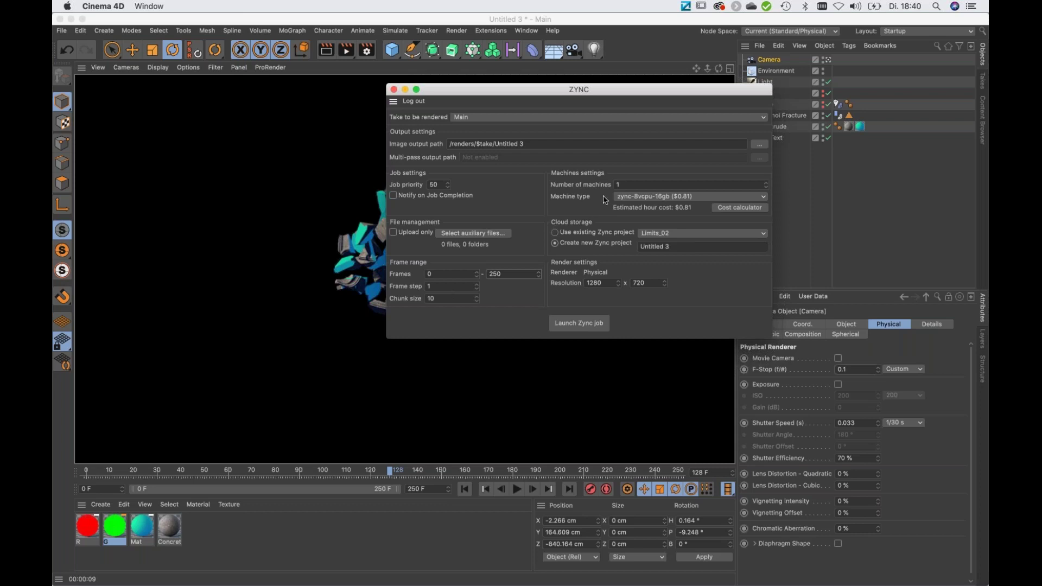
# Set the Zync job to use 25 machines of type zync-96vcpu-192gb
pyautogui.click(627, 186)
pyautogui.press('BackSpace')
pyautogui.write('1')
pyautogui.write('25')
pyautogui.press('Return')
pyautogui.click(637, 198)
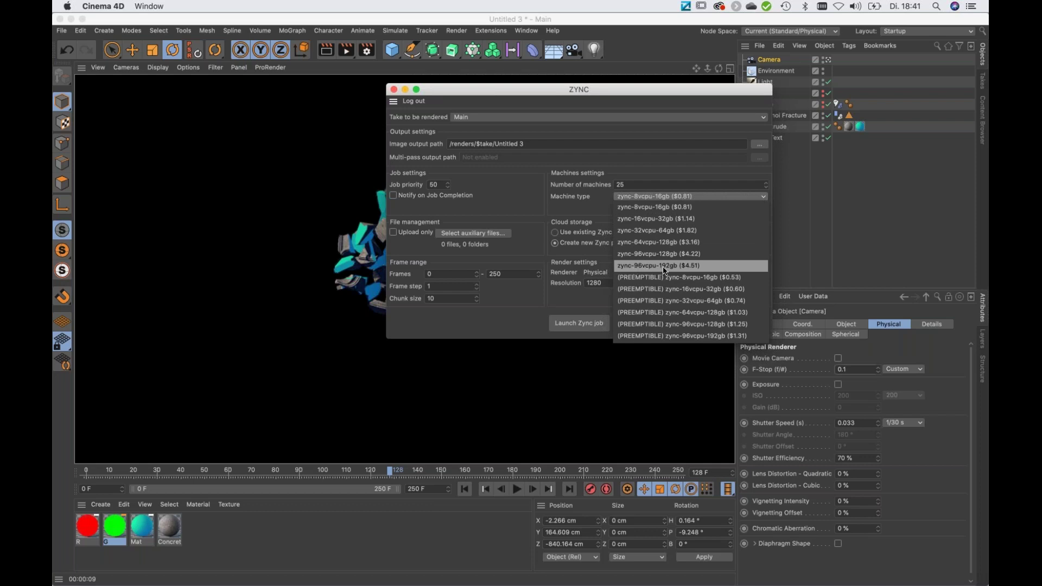
pyautogui.click(714, 268)
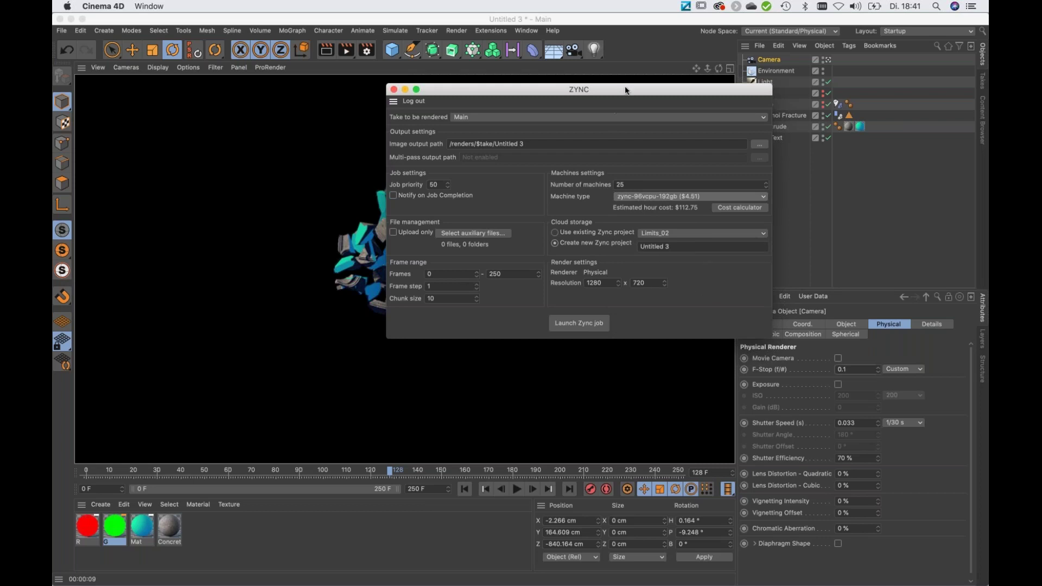
# Close the ZYNC window without launching the job and switch to After Effects
pyautogui.moveTo(626, 91); pyautogui.dragTo(655, 139)
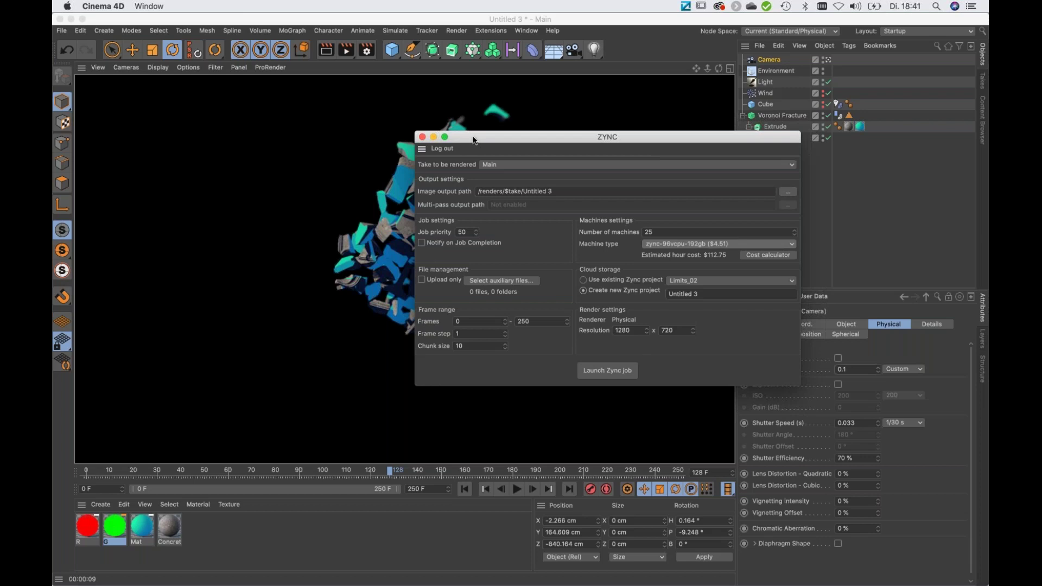
pyautogui.moveTo(474, 140); pyautogui.dragTo(447, 114)
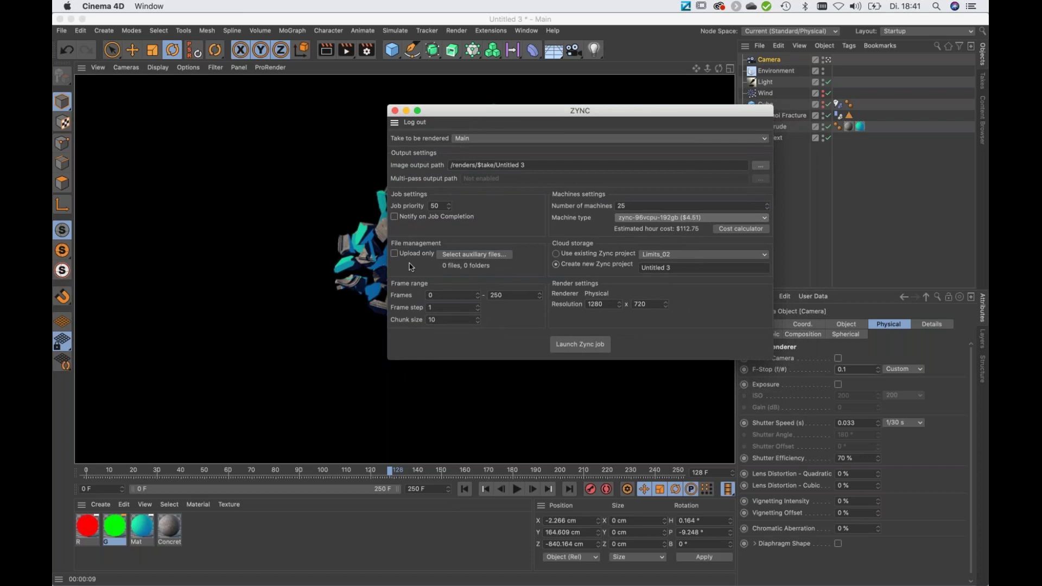
pyautogui.moveTo(452, 115); pyautogui.dragTo(513, 146)
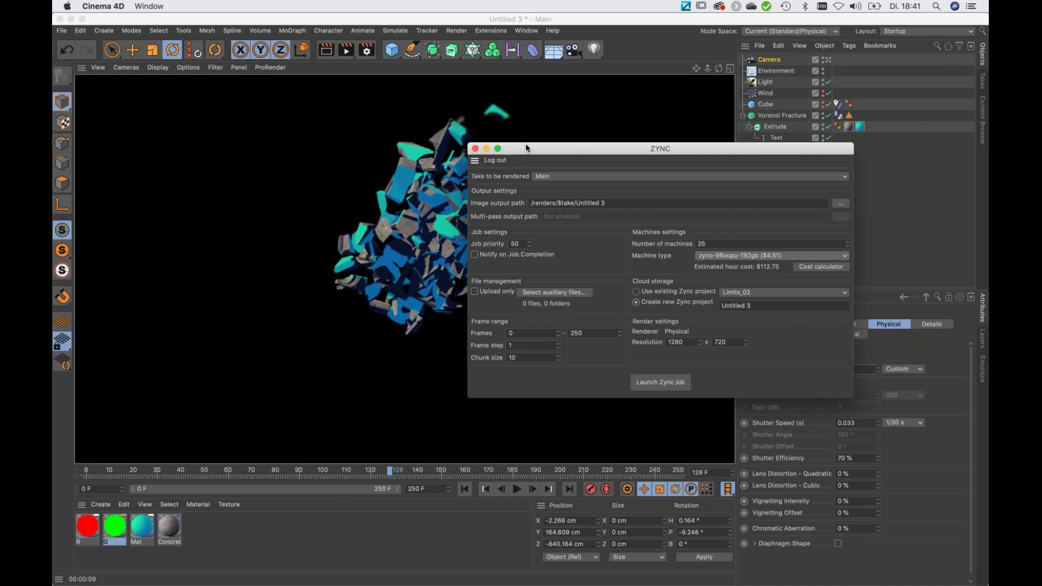
pyautogui.moveTo(528, 150); pyautogui.dragTo(432, 126)
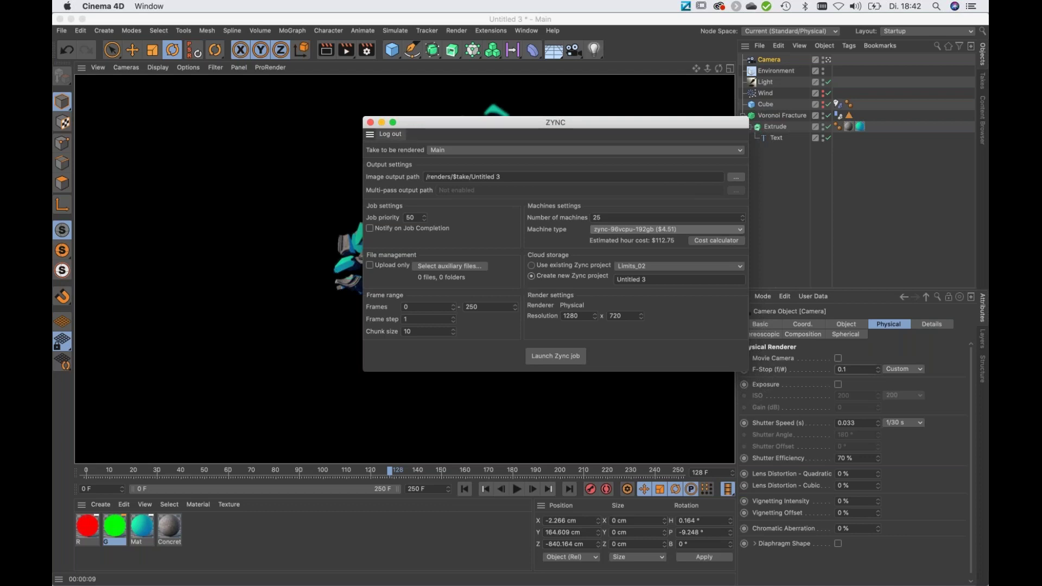
pyautogui.click(370, 123)
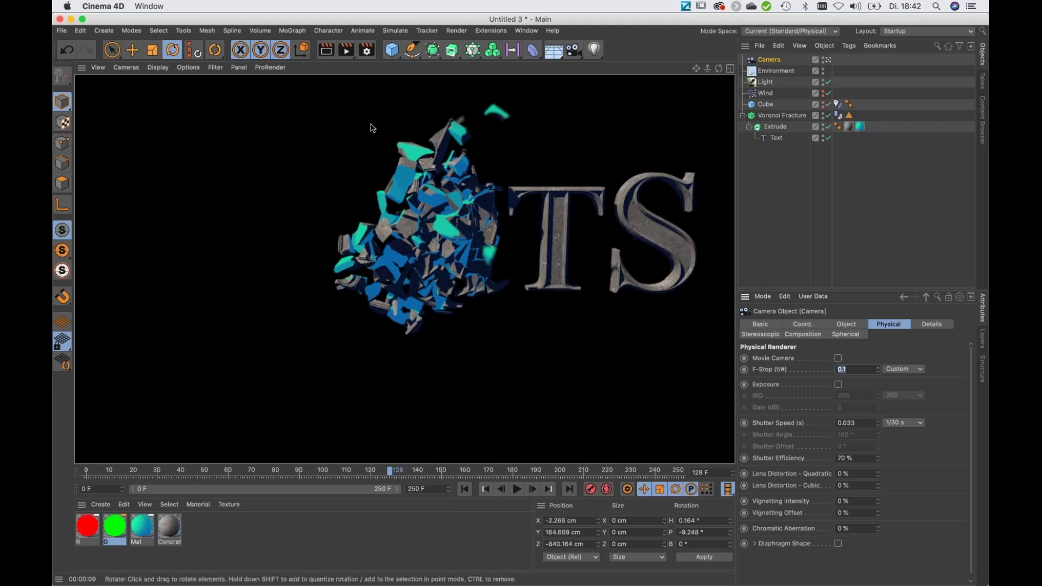
pyautogui.press('super+Tab')
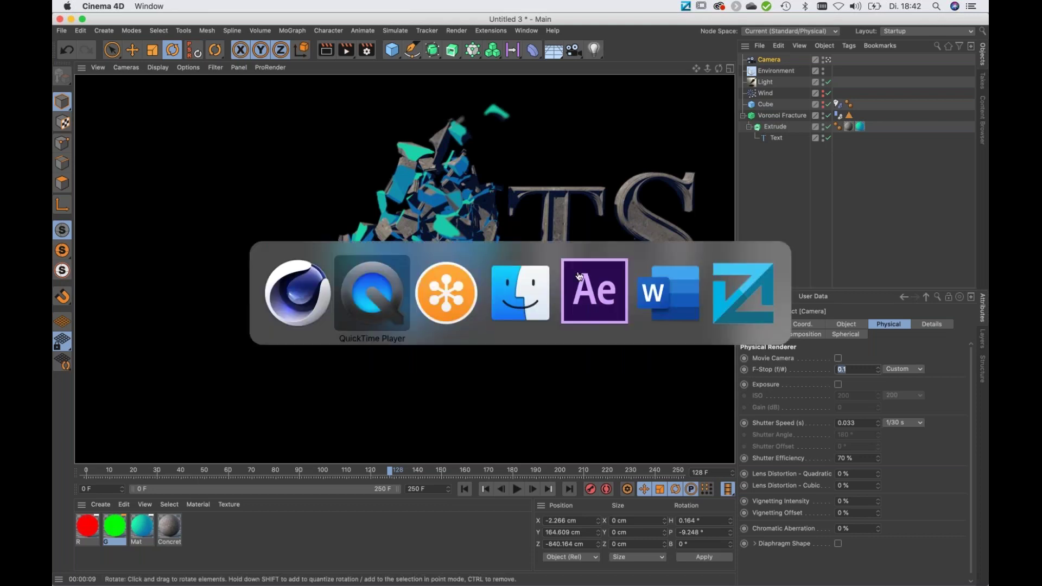
pyautogui.click(587, 295)
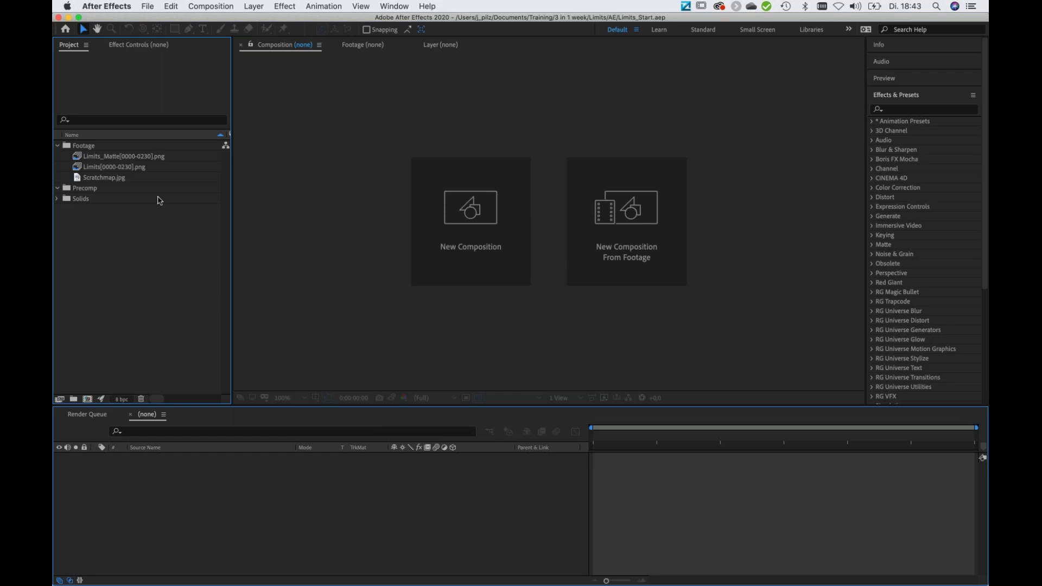
# Preview the Limits[0000-0230].png sequence and scrub through its shatter animation
pyautogui.click(93, 168)
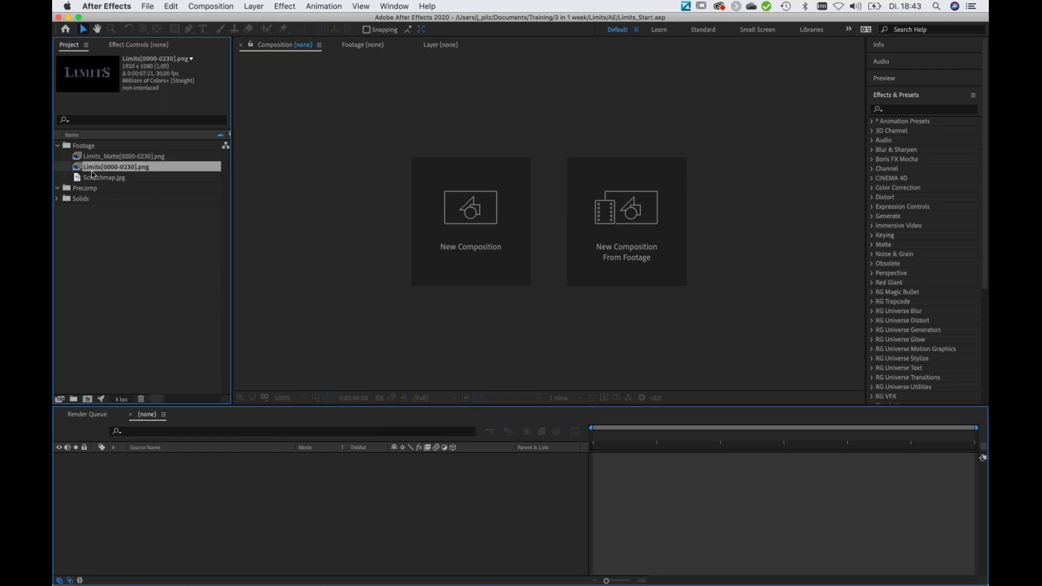
pyautogui.doubleClick(78, 169)
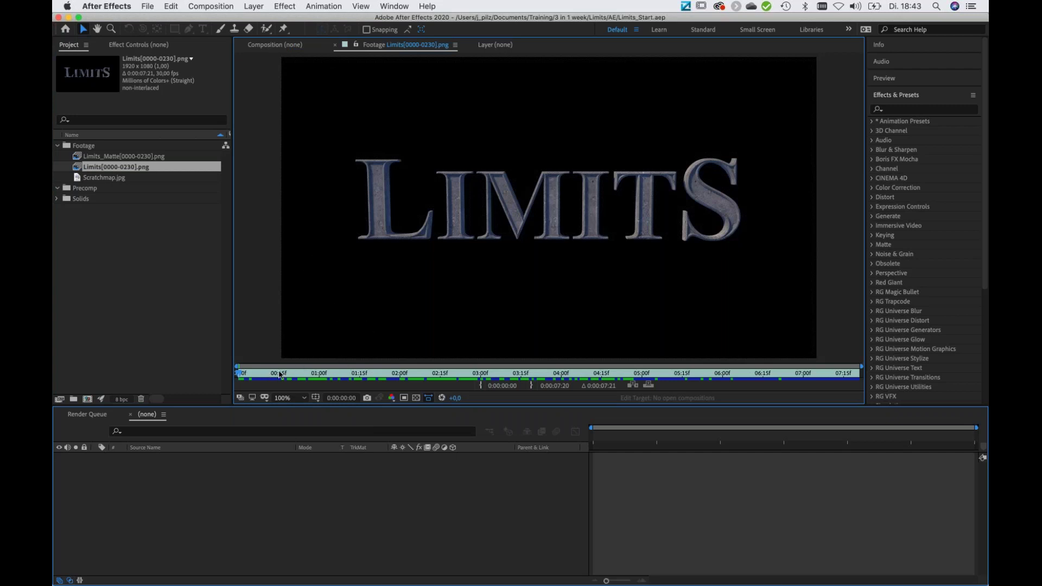
pyautogui.moveTo(280, 374); pyautogui.dragTo(574, 395)
pyautogui.press('space')
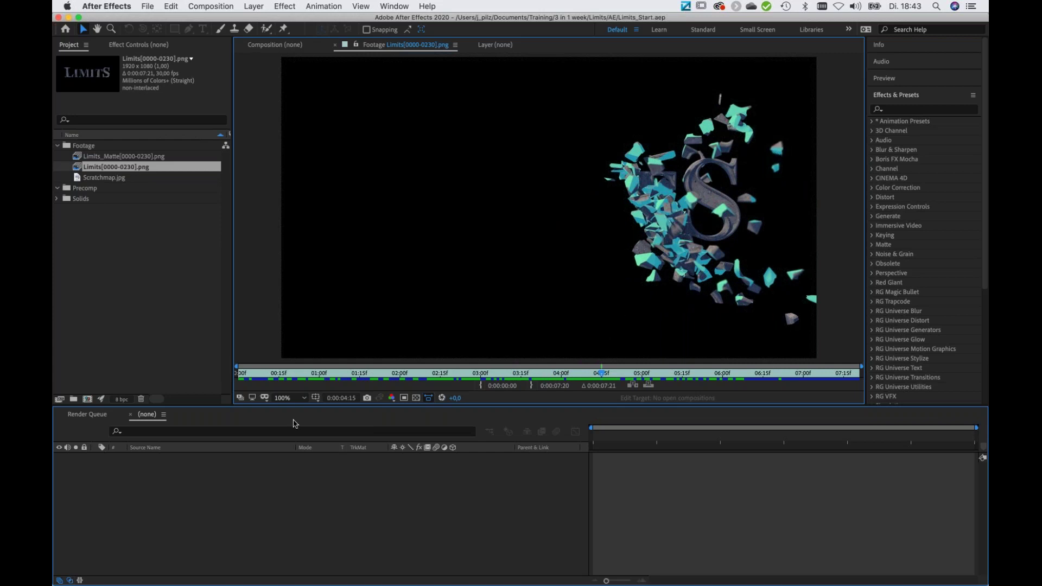
# Preview the Limits_Matte[0000-0230].png sequence and play through its red and green matte animation
pyautogui.doubleClick(87, 157)
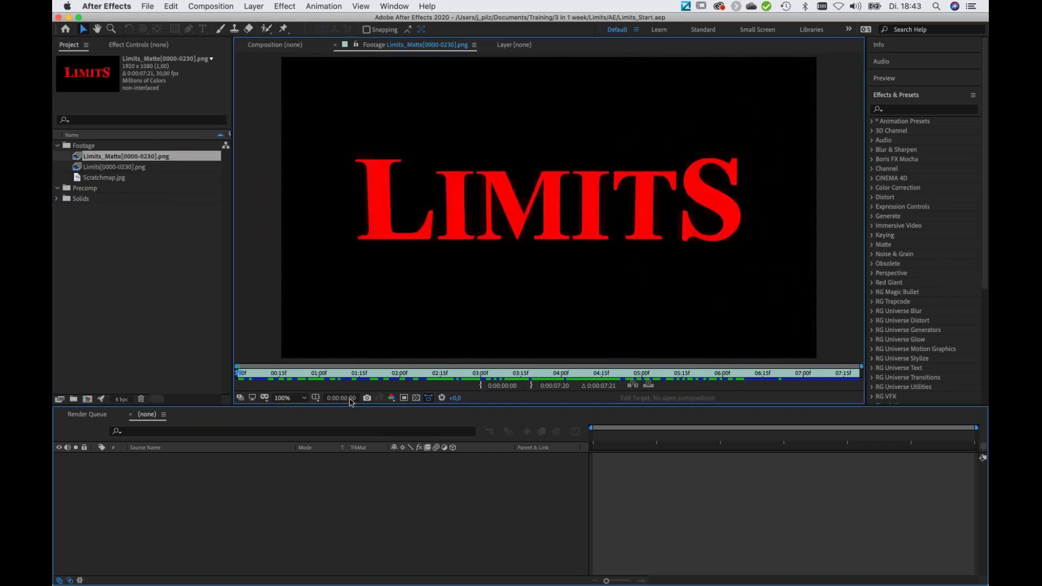
pyautogui.moveTo(273, 374); pyautogui.dragTo(483, 376)
pyautogui.press('space')
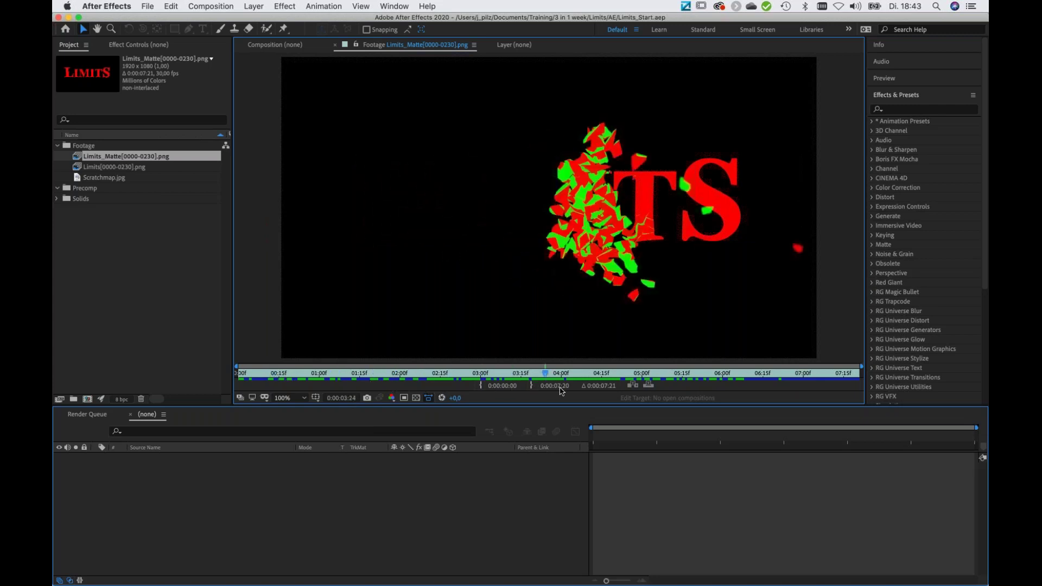
pyautogui.press('space')
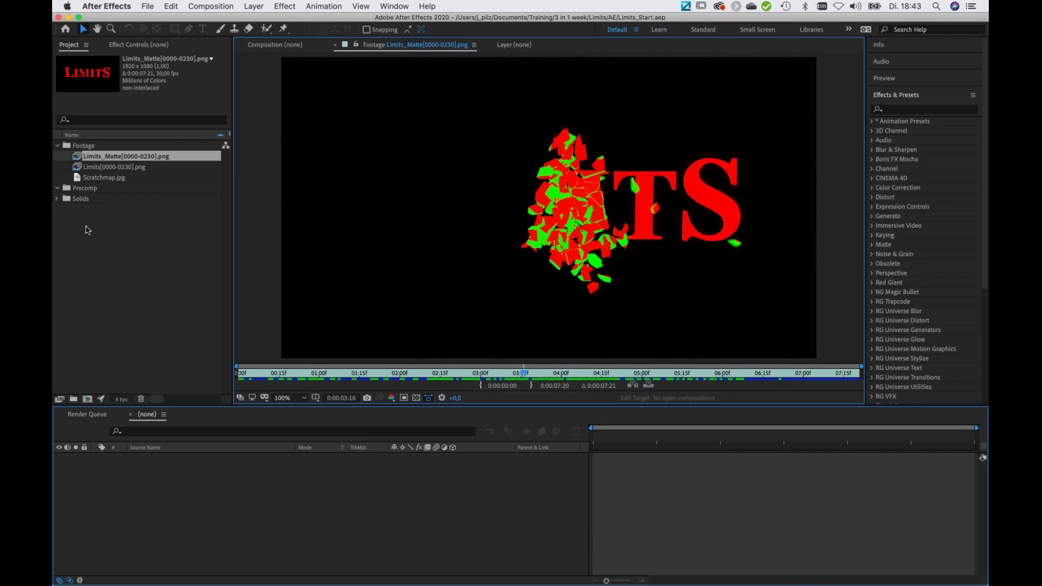
# Create a new composition from the Limits[0000-0230].png sequence
pyautogui.click(80, 169)
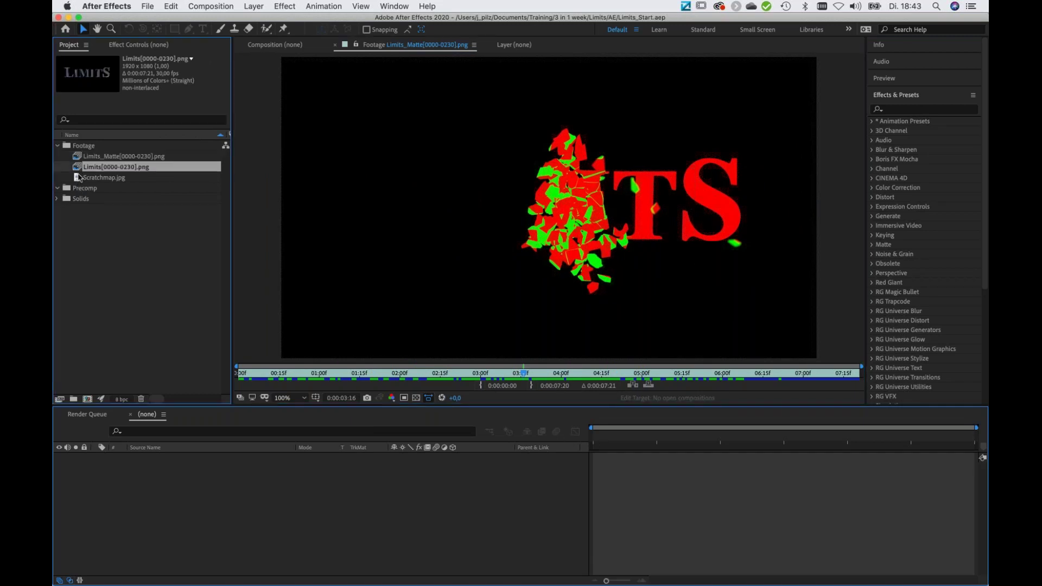
pyautogui.moveTo(80, 169); pyautogui.dragTo(87, 400)
pyautogui.moveTo(87, 401); pyautogui.dragTo(87, 401)
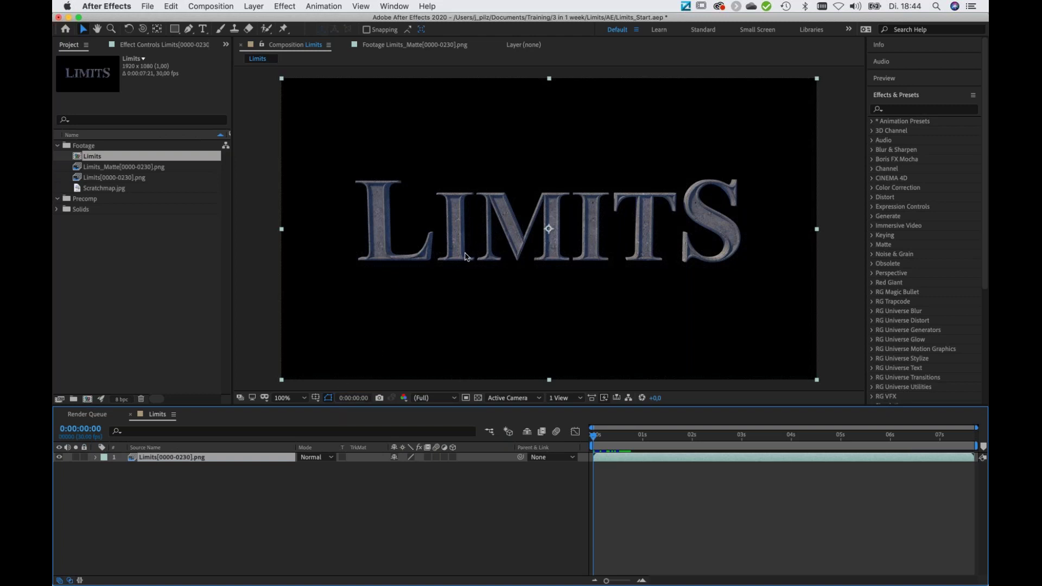
# Switch to Cinema 4D and set the render output format to PNG with Alpha Channel and Straight Alpha enabled
pyautogui.press('super+Tab')
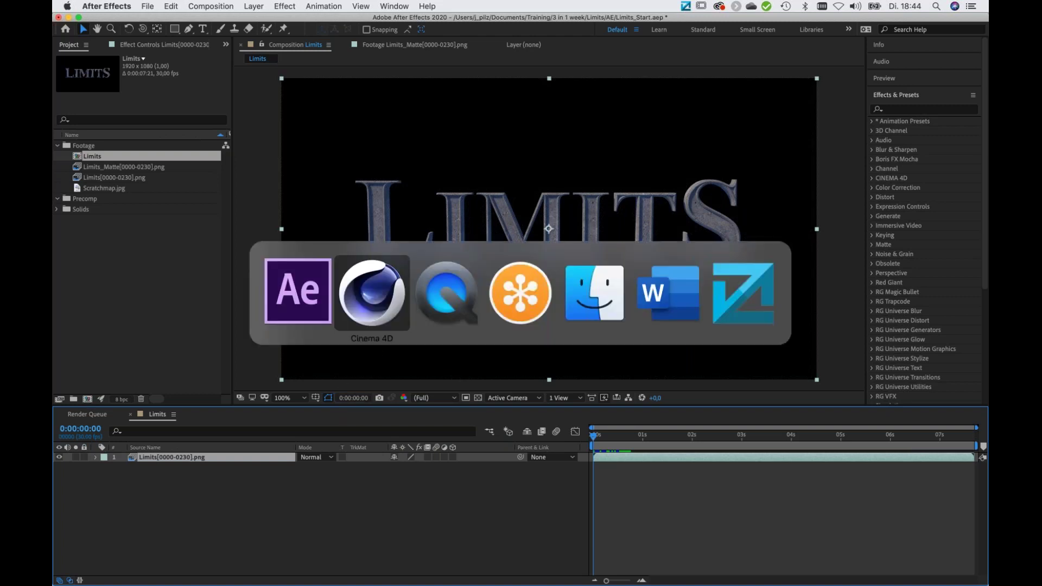
pyautogui.click(384, 296)
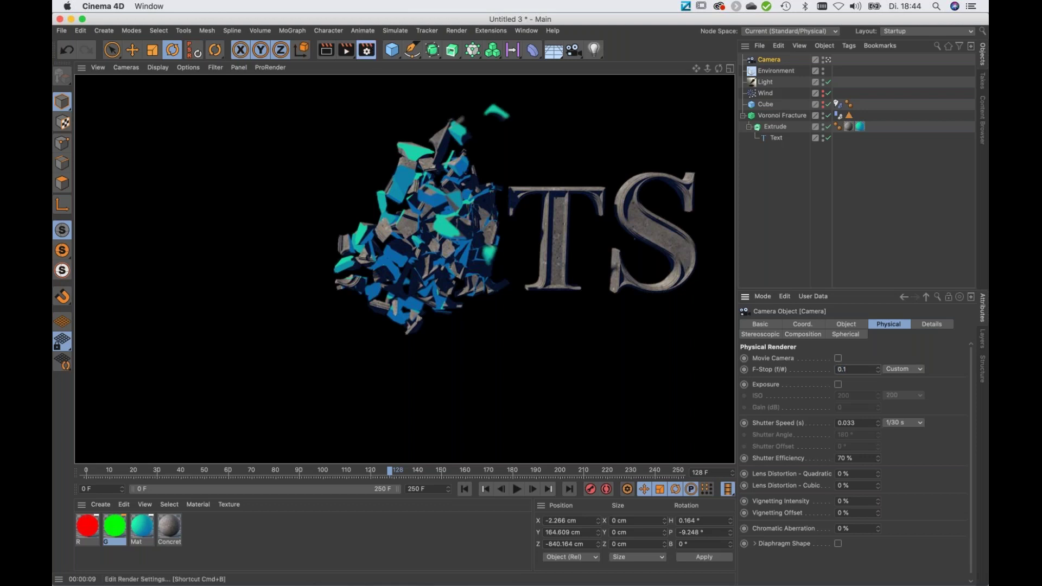
pyautogui.click(367, 50)
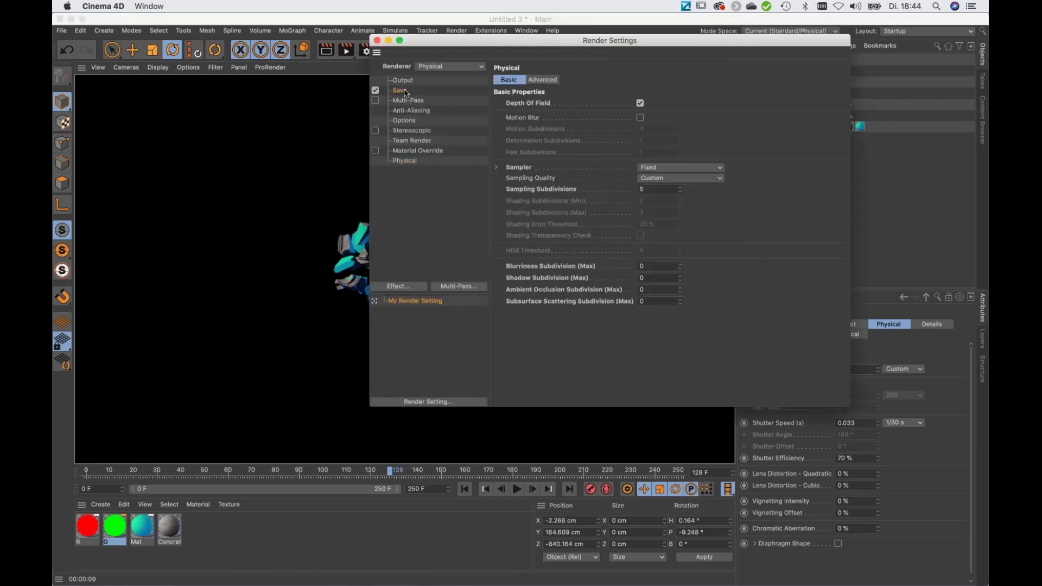
pyautogui.click(404, 91)
pyautogui.click(600, 114)
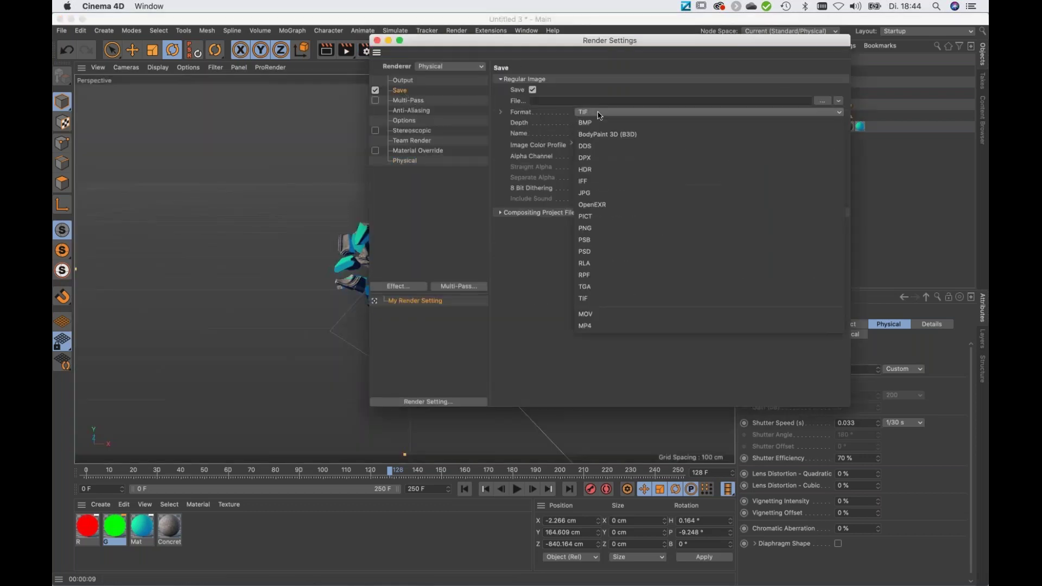
pyautogui.click(608, 234)
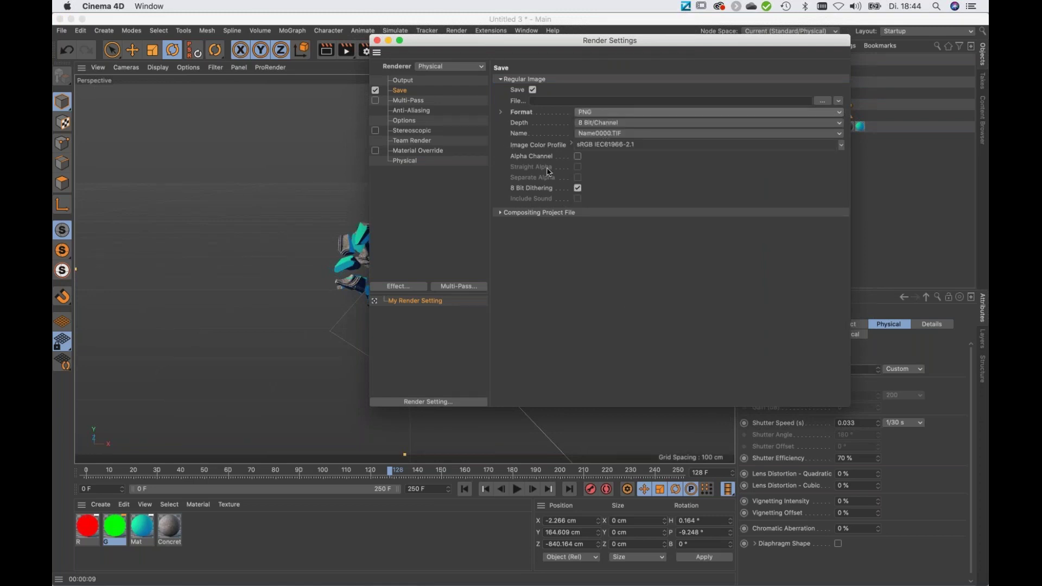
pyautogui.click(577, 156)
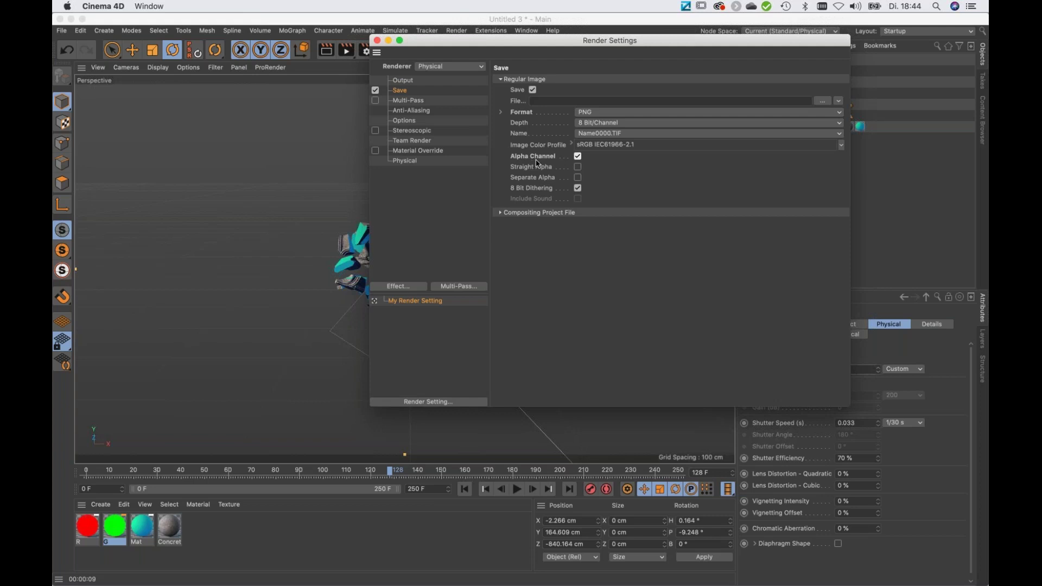
pyautogui.click(578, 166)
# Return to After Effects and scrub the Limits composition to 0:00:03:29
pyautogui.press('super+Tab')
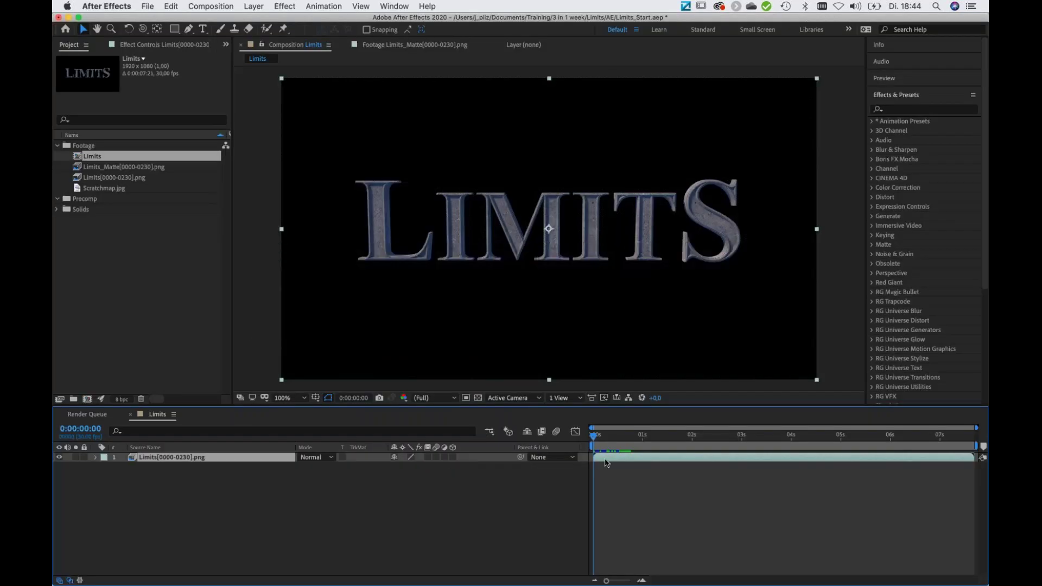
pyautogui.click(605, 438)
pyautogui.moveTo(641, 442); pyautogui.dragTo(789, 450)
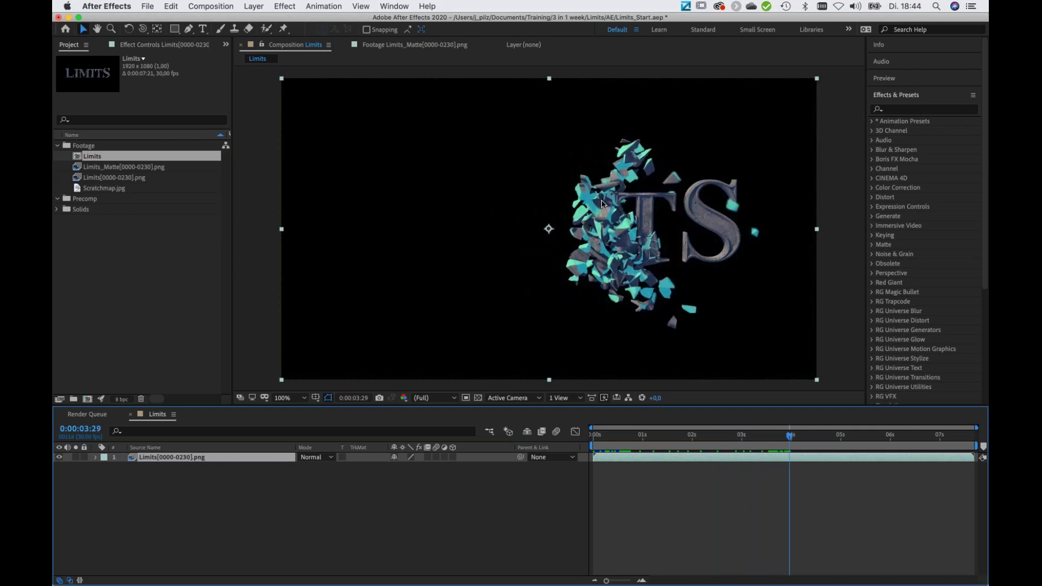
# Switch to QuickTime Player, scrub through Limits_Final.mp4 to examine the finished look, and return to After Effects
pyautogui.press('super+Tab')
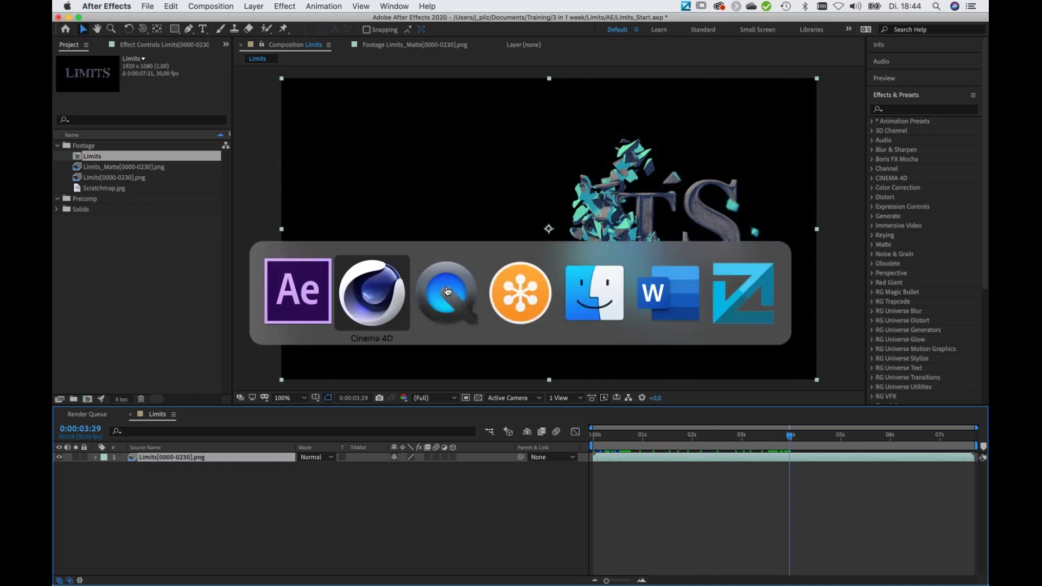
pyautogui.click(439, 291)
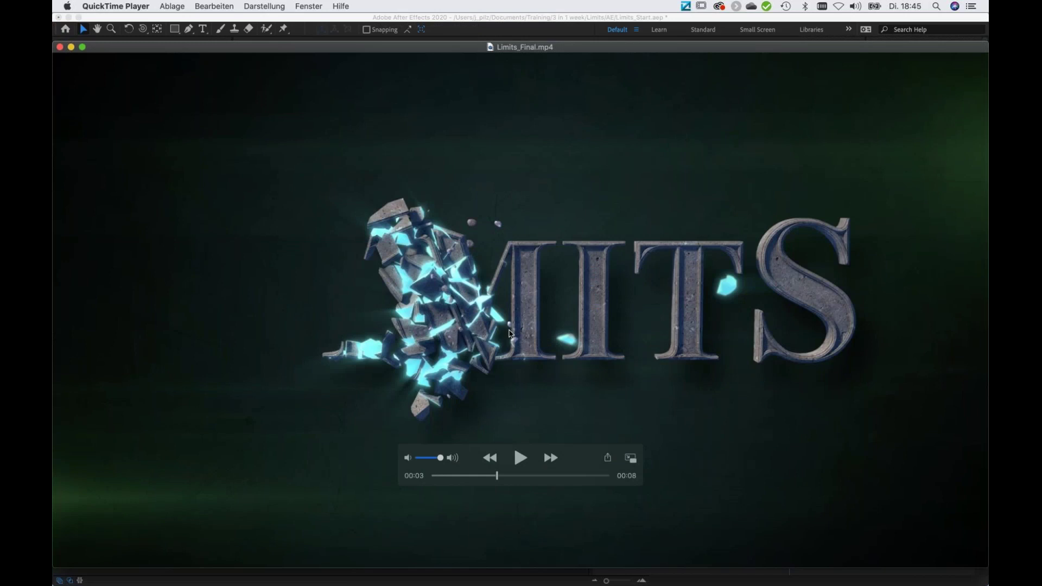
pyautogui.moveTo(504, 481)
pyautogui.mouseDown()
pyautogui.moveTo(477, 480)
pyautogui.moveTo(506, 471)
pyautogui.mouseUp()
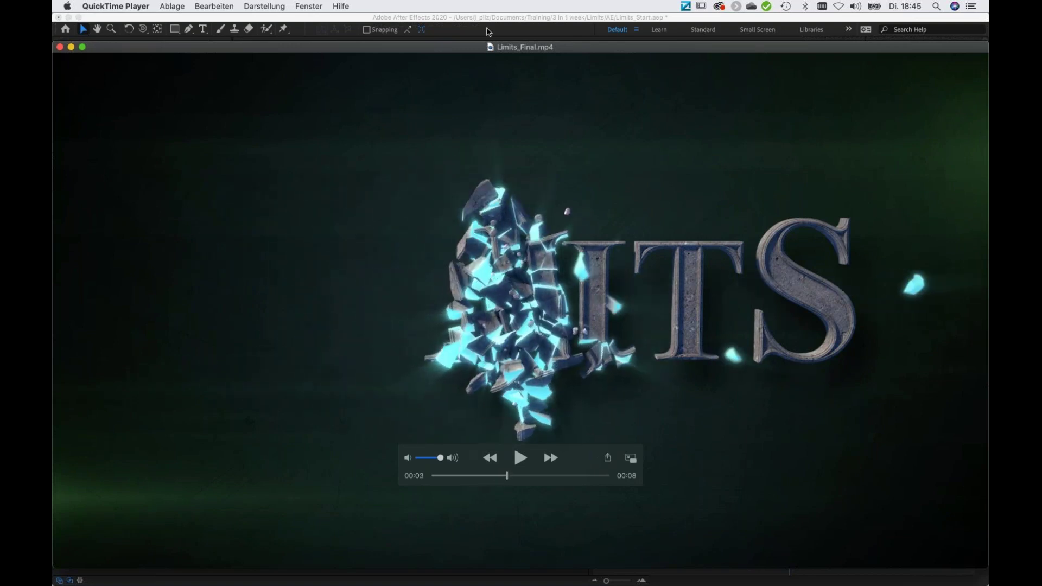
pyautogui.click(499, 18)
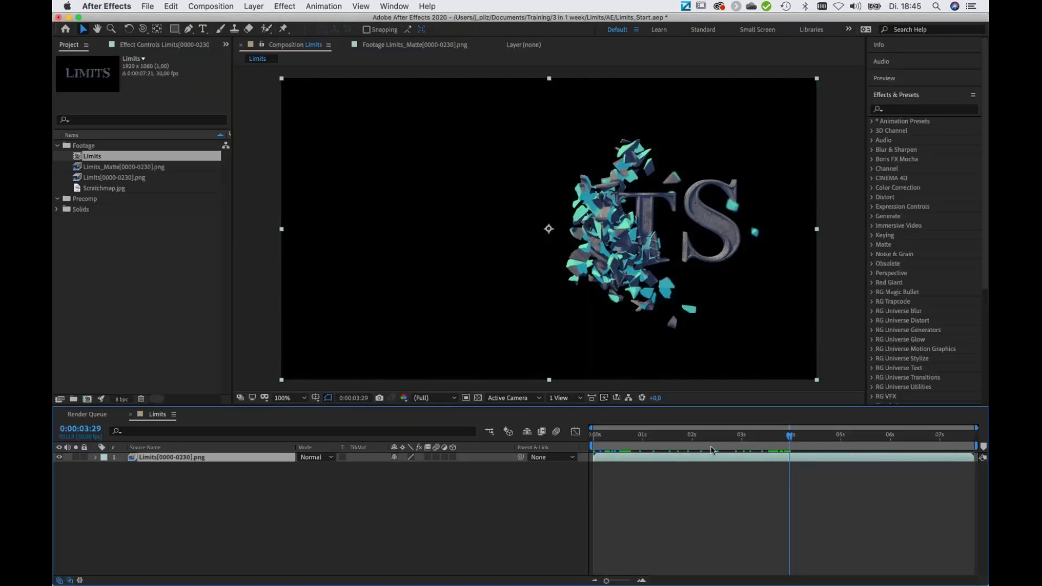
# Move the Limits composition to 0:00:02:16 and add a comp-sized black solid named Rocks above the title footage
pyautogui.moveTo(708, 438)
pyautogui.mouseDown()
pyautogui.moveTo(695, 436)
pyautogui.moveTo(718, 436)
pyautogui.mouseUp()
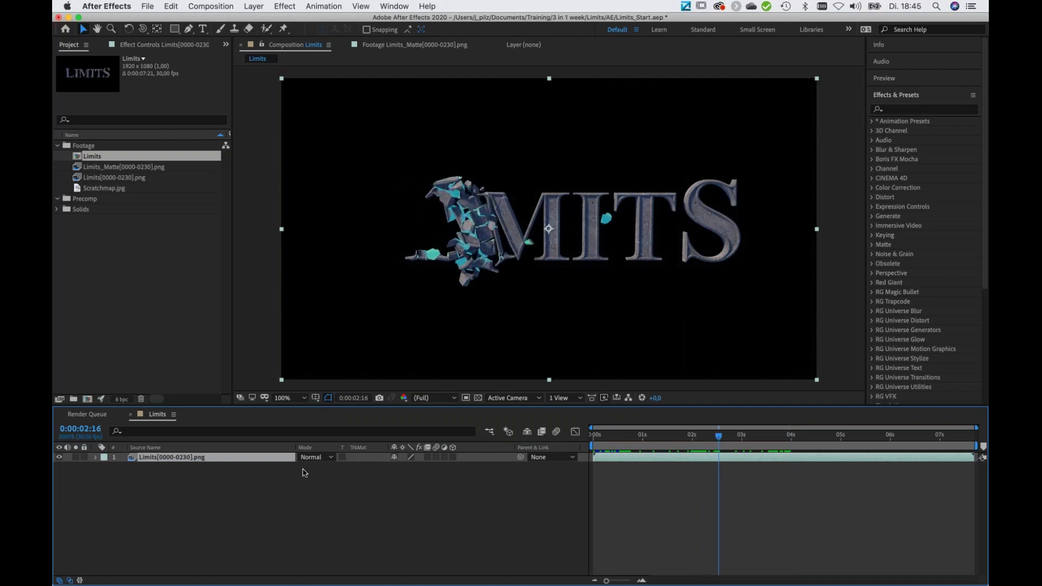
pyautogui.rightClick(332, 497)
pyautogui.moveTo(370, 464)
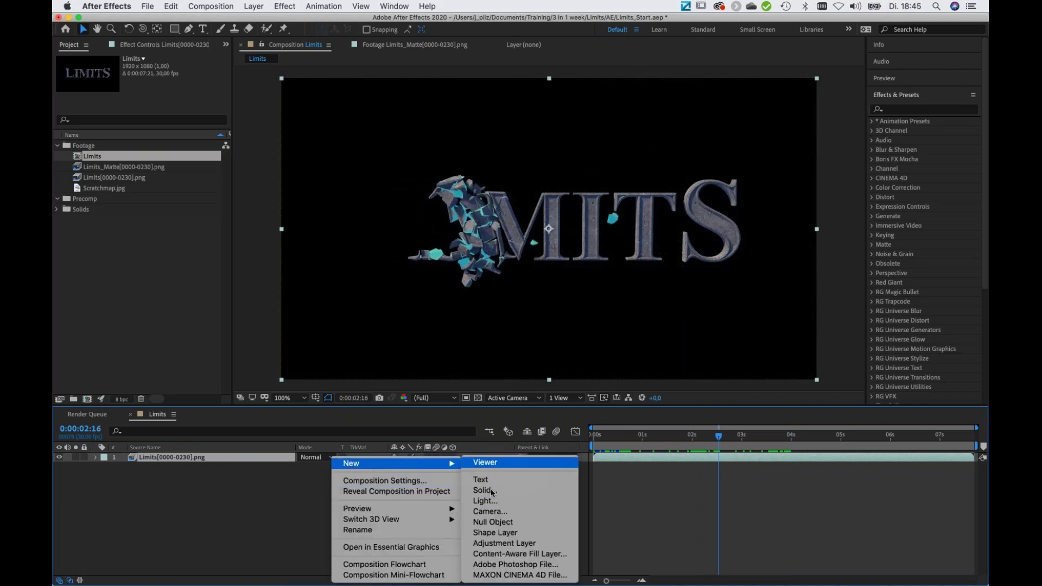
pyautogui.click(491, 492)
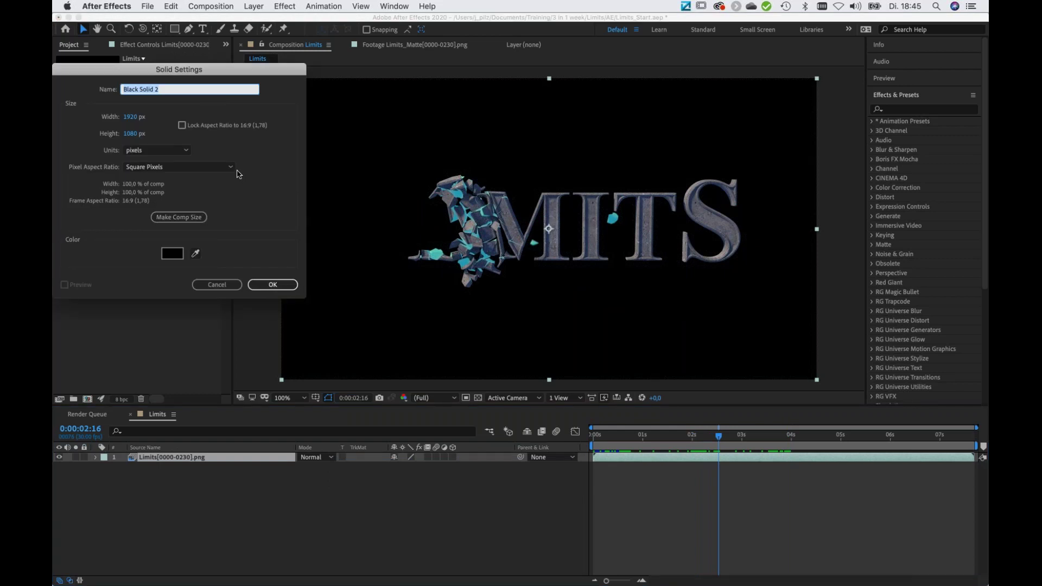
pyautogui.write('Rocks')
pyautogui.press('Return')
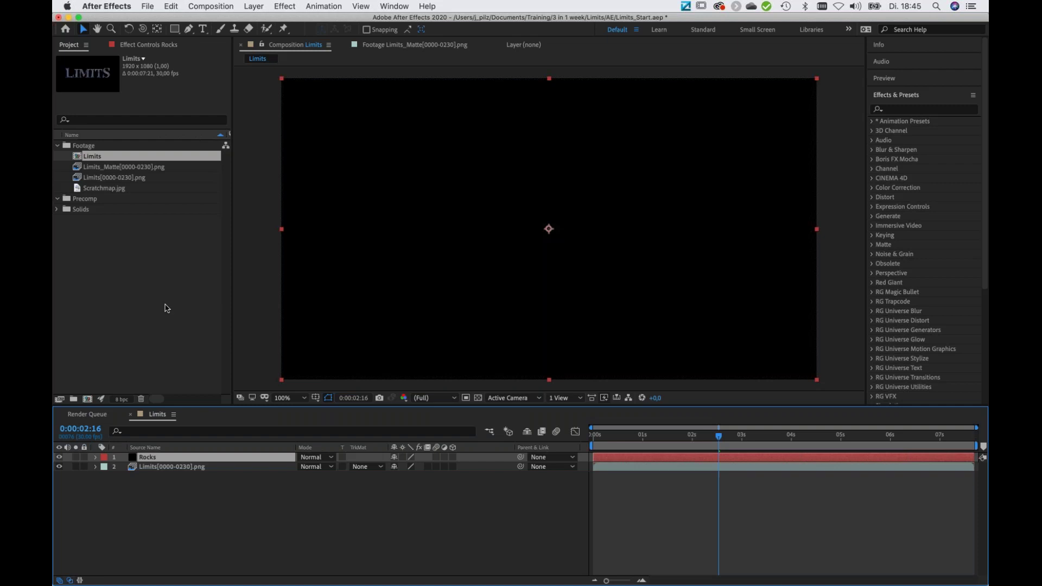
# Apply the Particular effect to the Rocks solid and preview the particle emission against the shattering title
pyautogui.hotkey('ctrl', 'space')
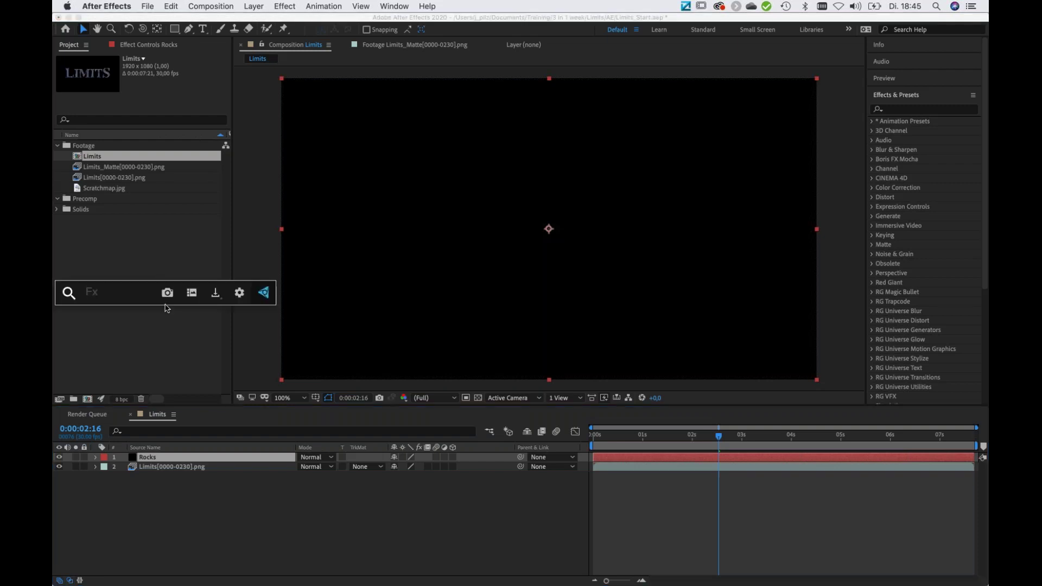
pyautogui.write('part')
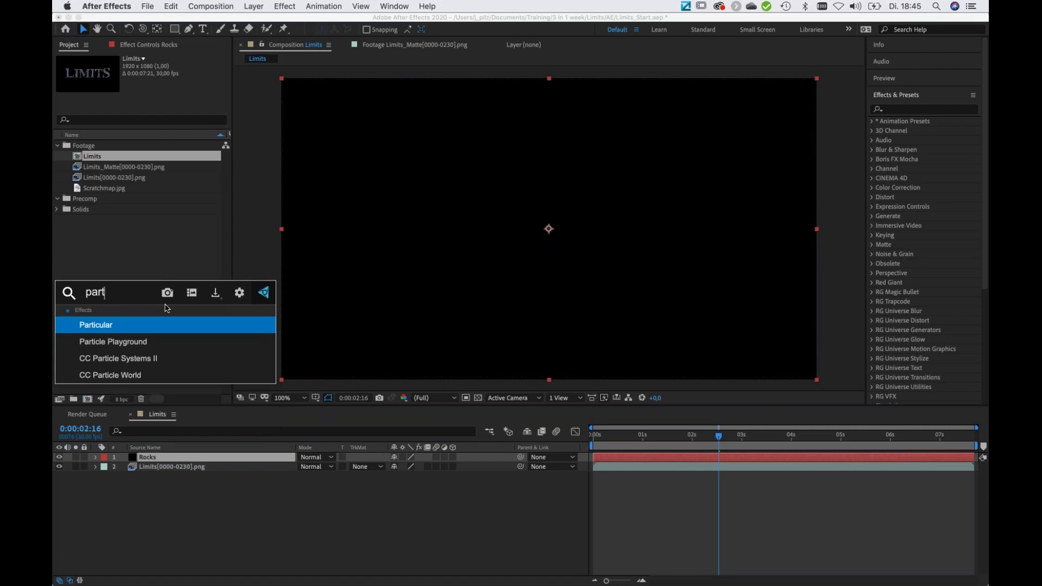
pyautogui.press('Return')
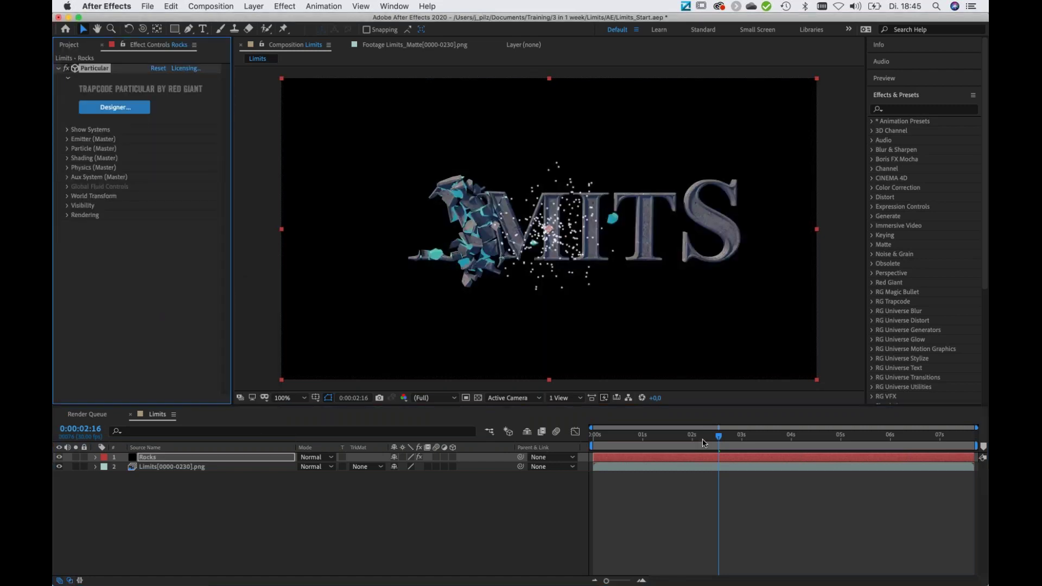
pyautogui.press('space')
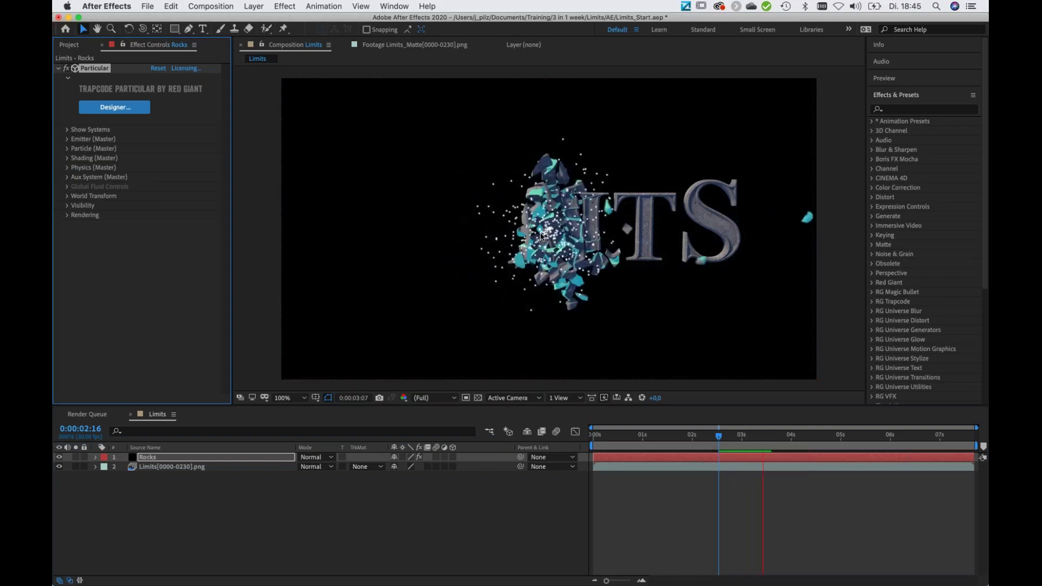
pyautogui.press('space')
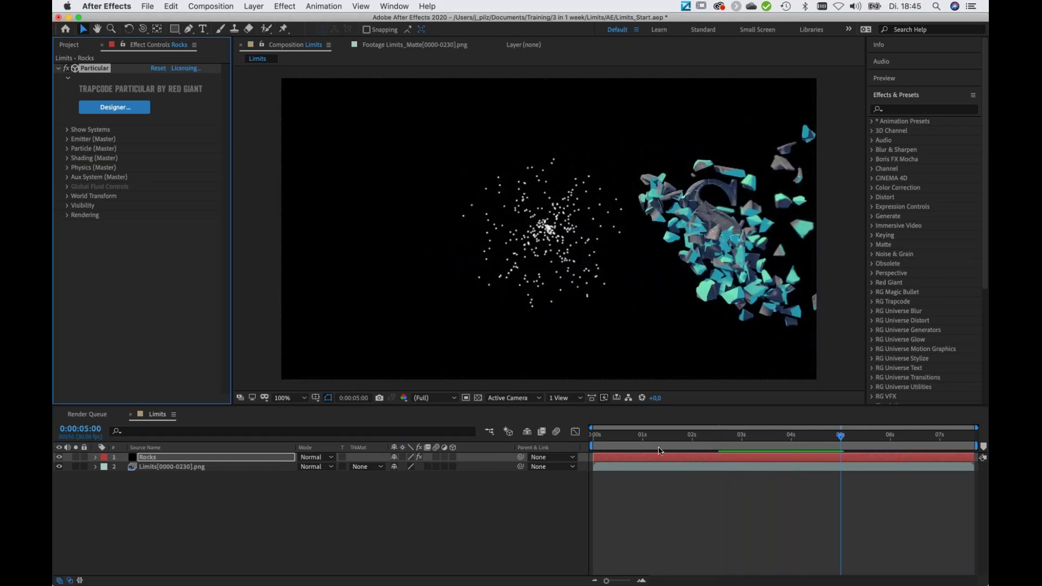
pyautogui.moveTo(728, 440); pyautogui.dragTo(621, 435)
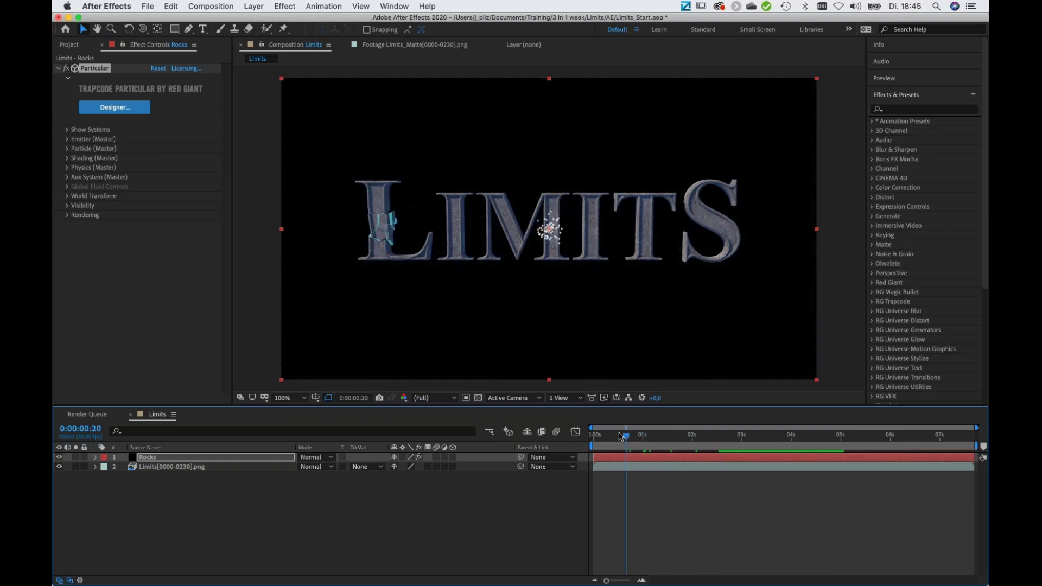
# In the Particular Designer, change the emitter type to Box and set the emission to 4 particles per second
pyautogui.click(124, 111)
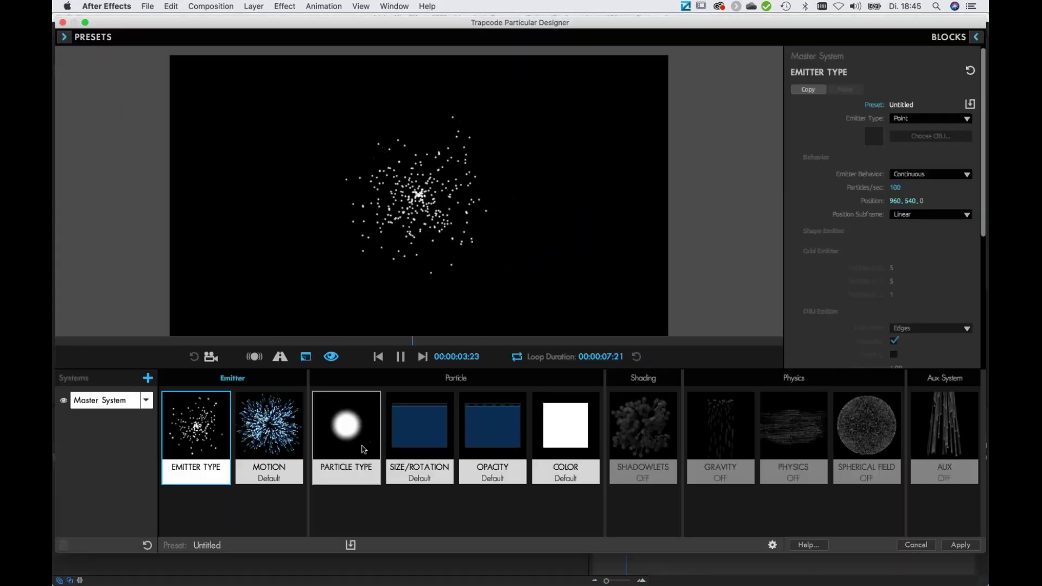
pyautogui.click(207, 437)
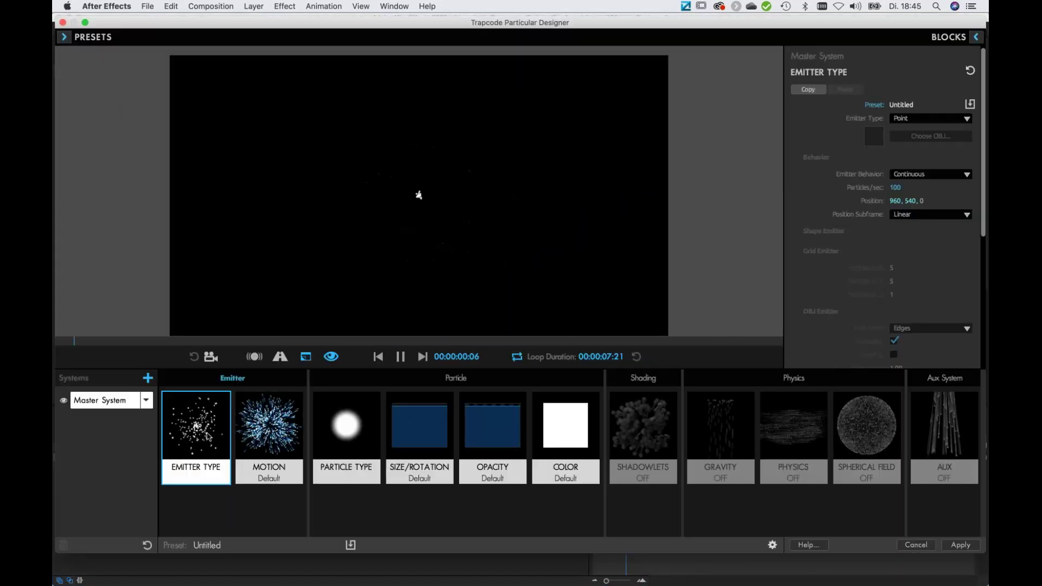
pyautogui.click(905, 121)
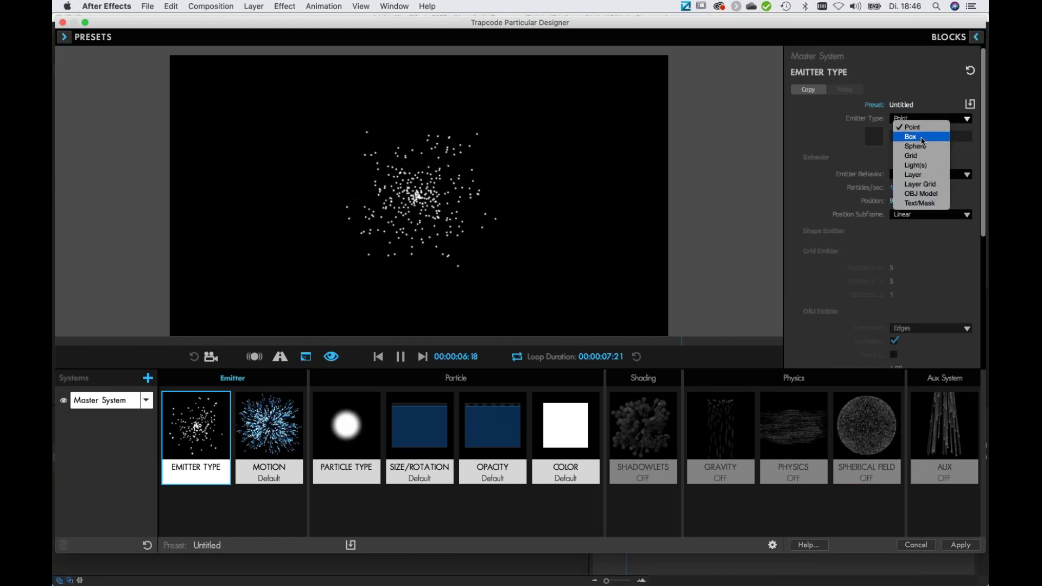
pyautogui.click(921, 137)
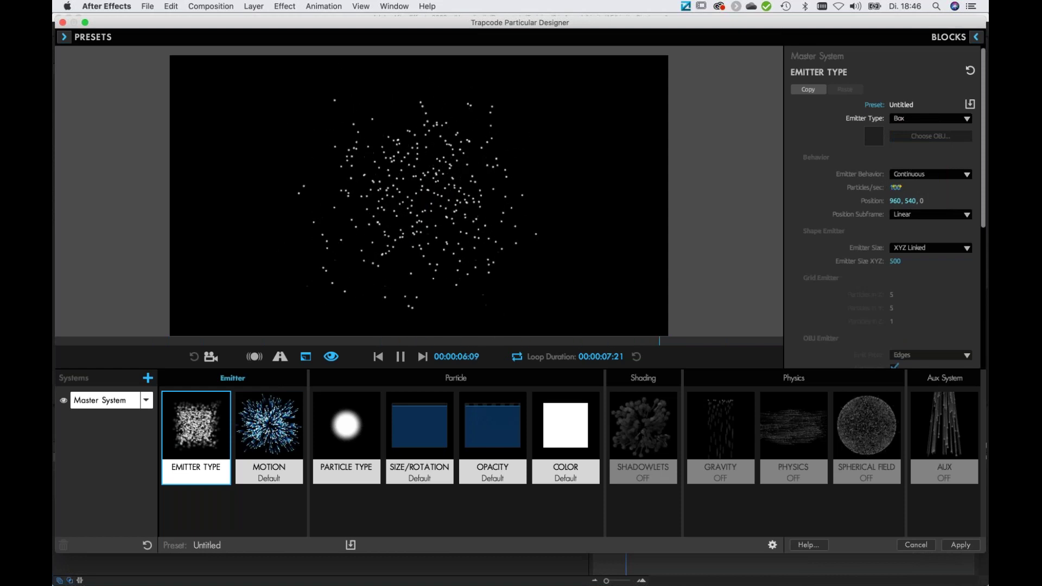
pyautogui.click(923, 188)
pyautogui.write('4')
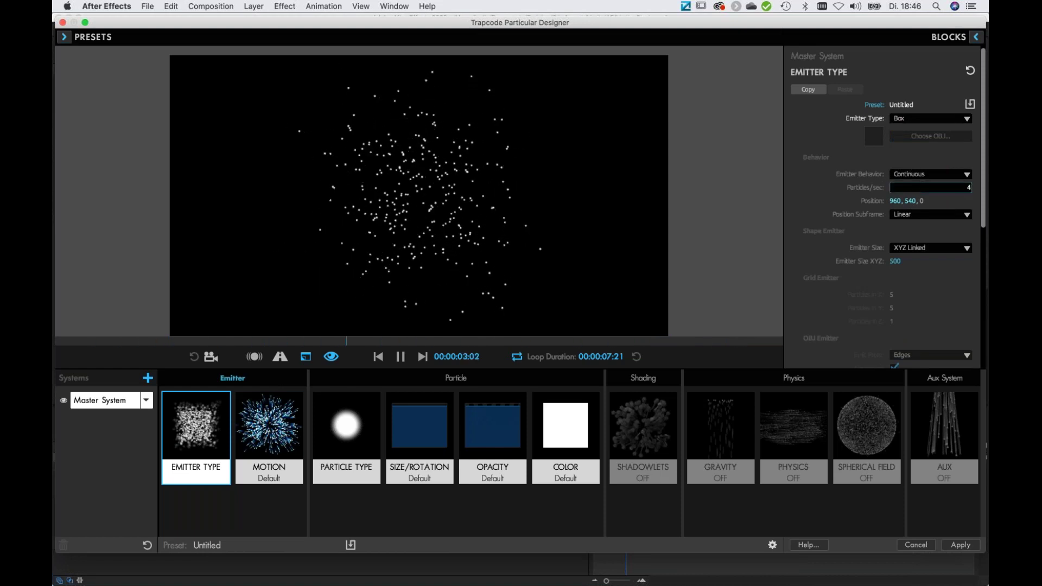
pyautogui.press('Return')
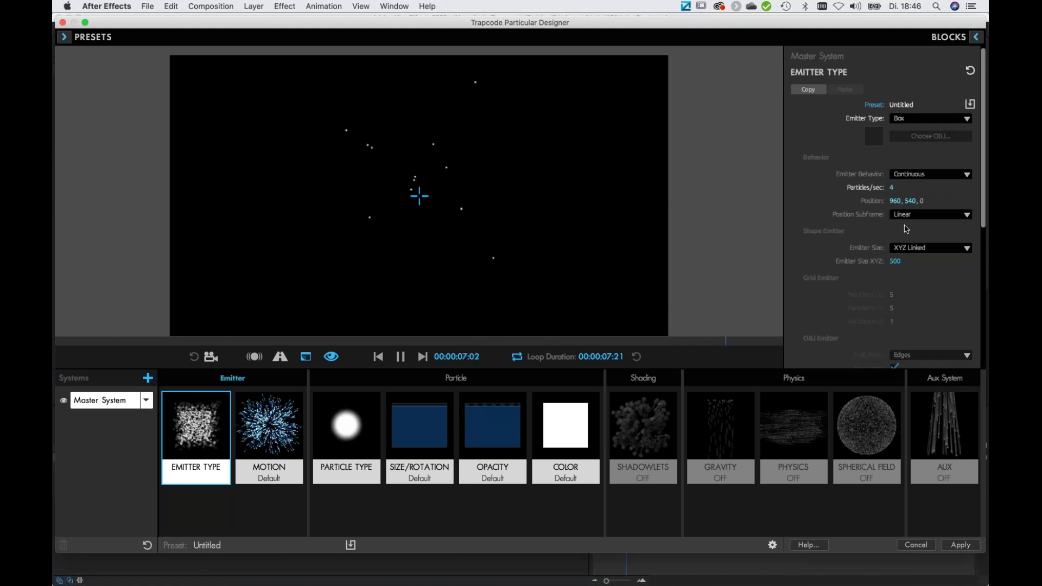
# Switch the emitter size to XYZ Individual and set it to X 10, Y 300 and Z 50
pyautogui.click(922, 251)
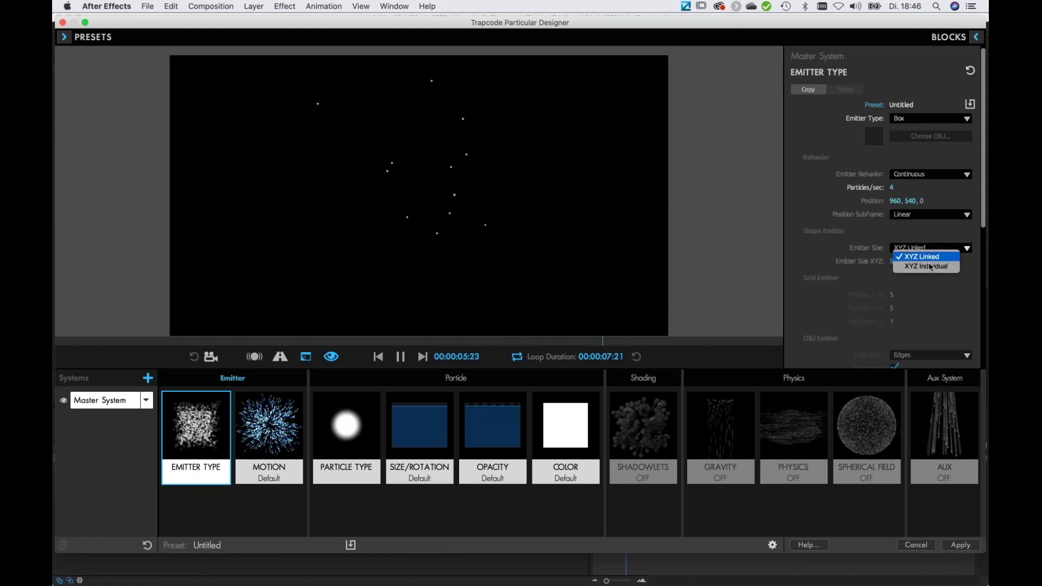
pyautogui.click(920, 253)
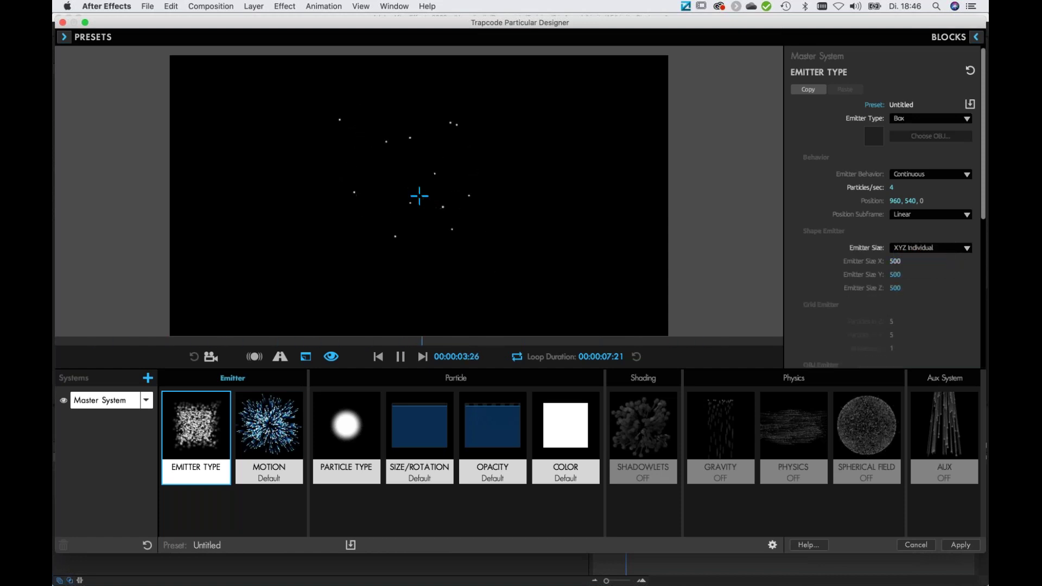
pyautogui.click(895, 261)
pyautogui.write('10')
pyautogui.press('Tab')
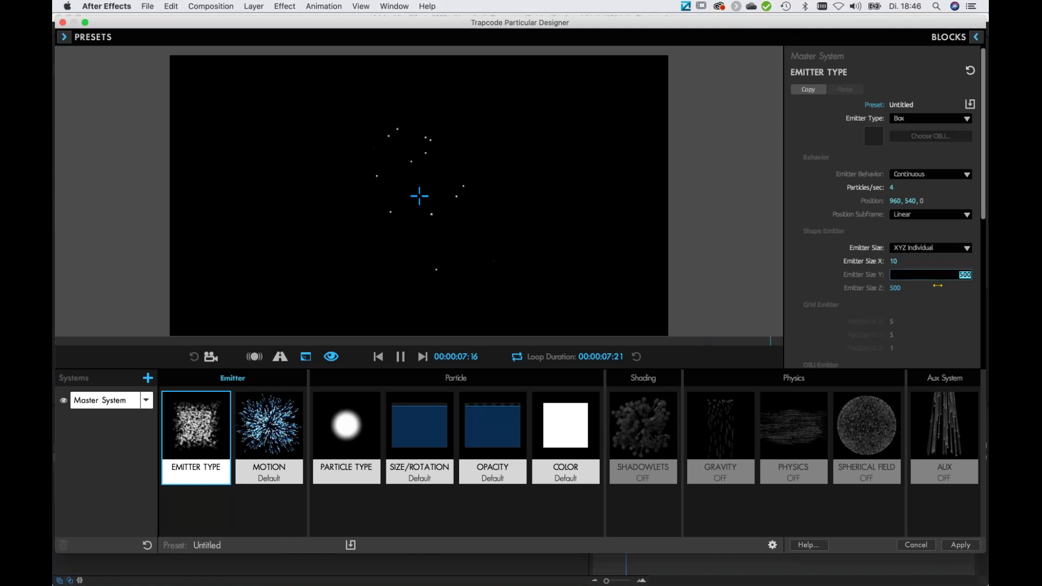
pyautogui.write('30')
pyautogui.press('Tab')
pyautogui.write('50')
pyautogui.press('Return')
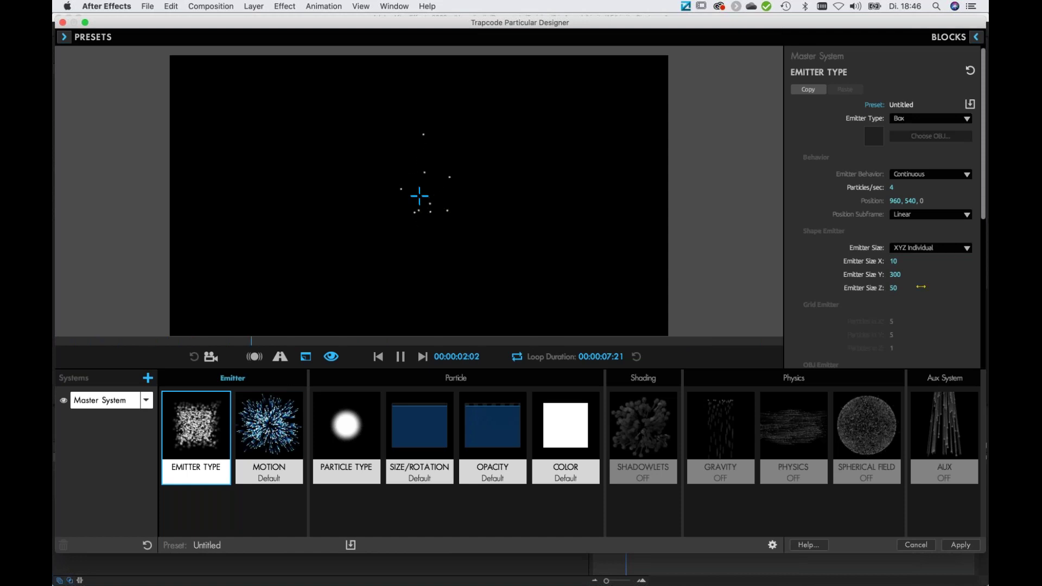
pyautogui.scroll(-2, 869, 266)
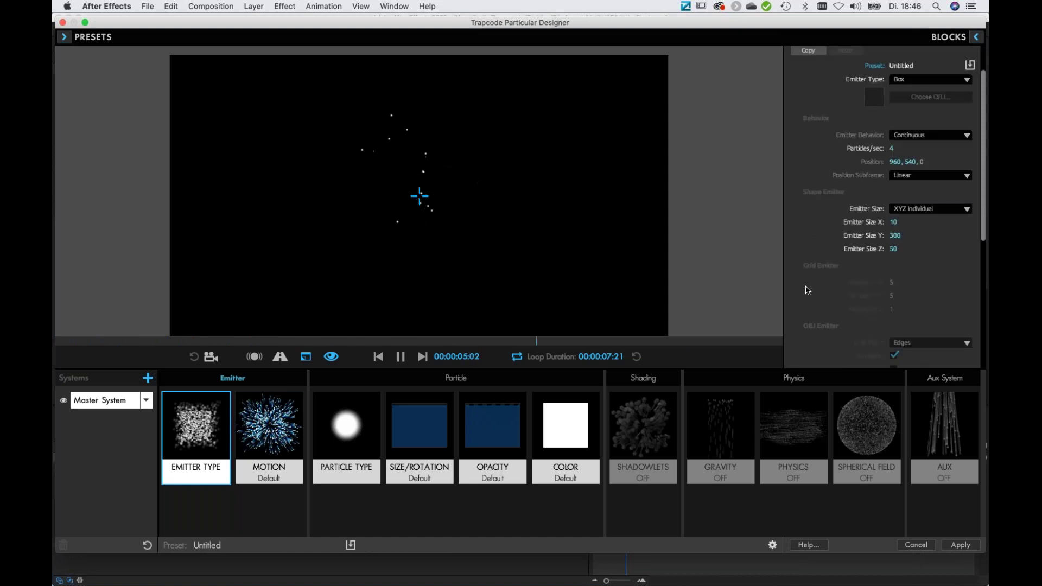
pyautogui.scroll(1, 810, 291)
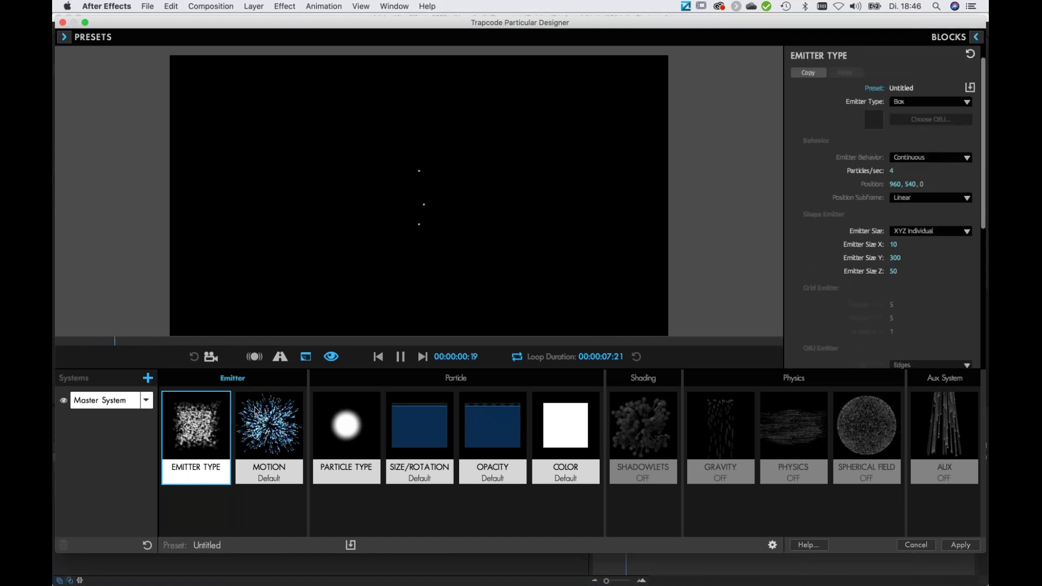
# Set the emitter's motion velocity to 20
pyautogui.click(273, 430)
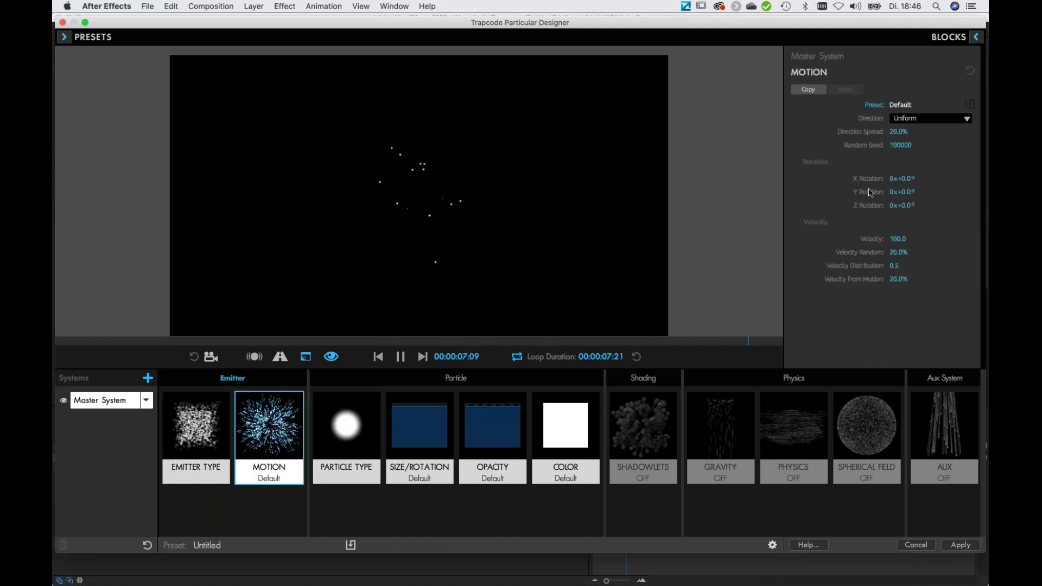
pyautogui.click(898, 238)
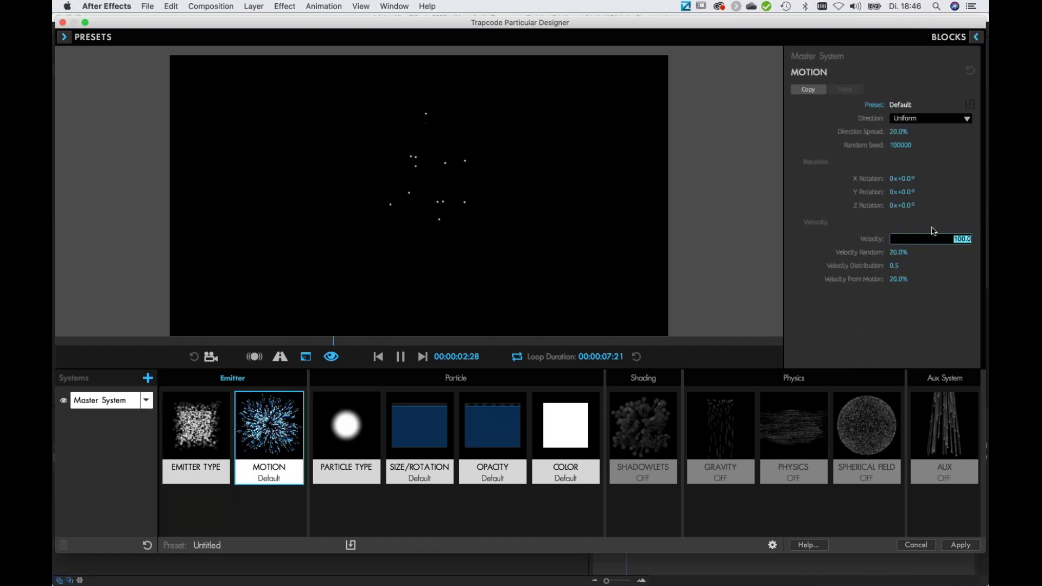
pyautogui.write('20')
pyautogui.press('Return')
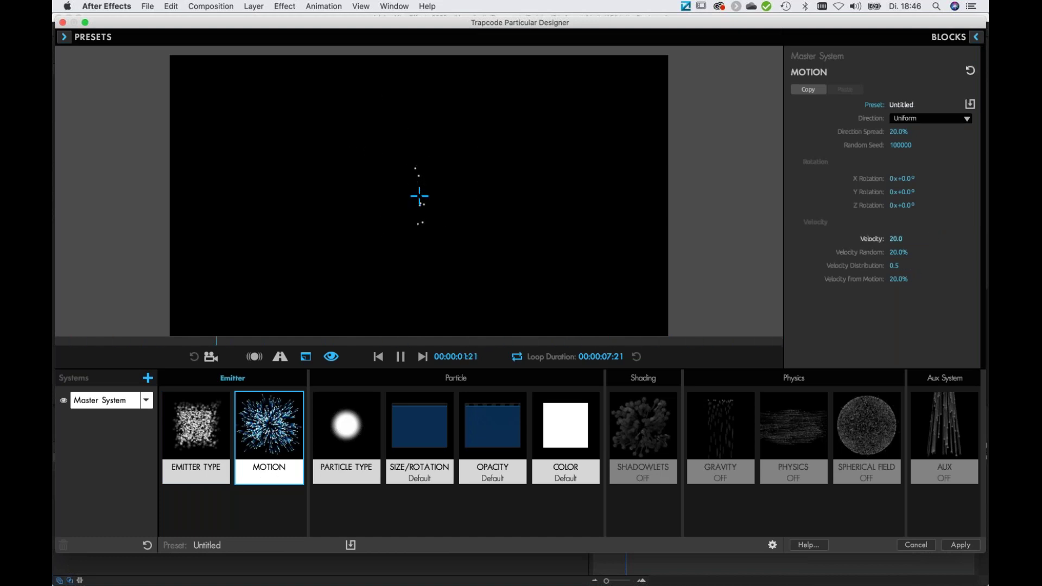
# Change the particle type to Sprite and assign the Rock Tumble 1 sprite from the Dust and Debris category
pyautogui.click(346, 424)
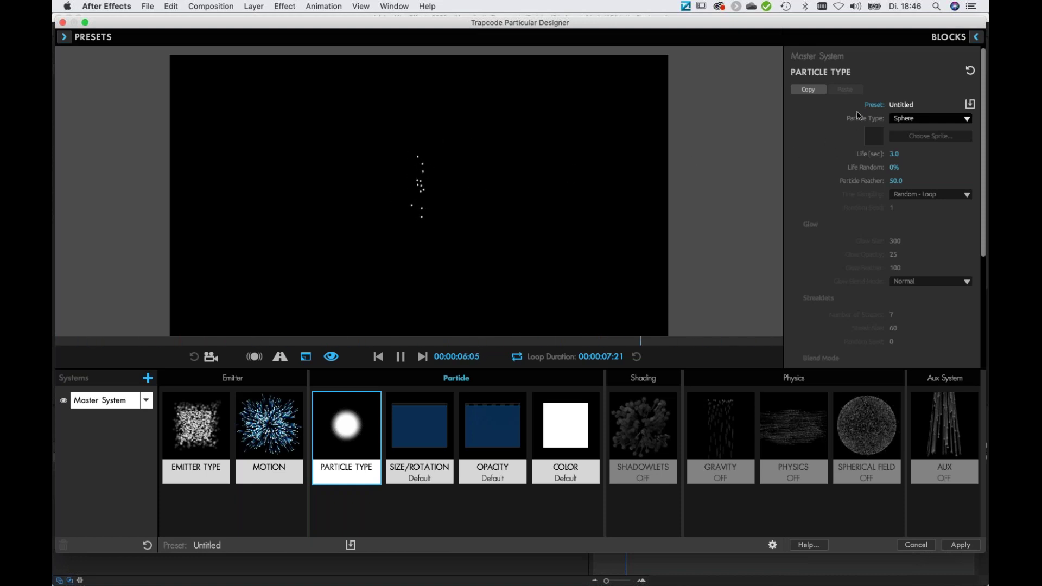
pyautogui.click(926, 119)
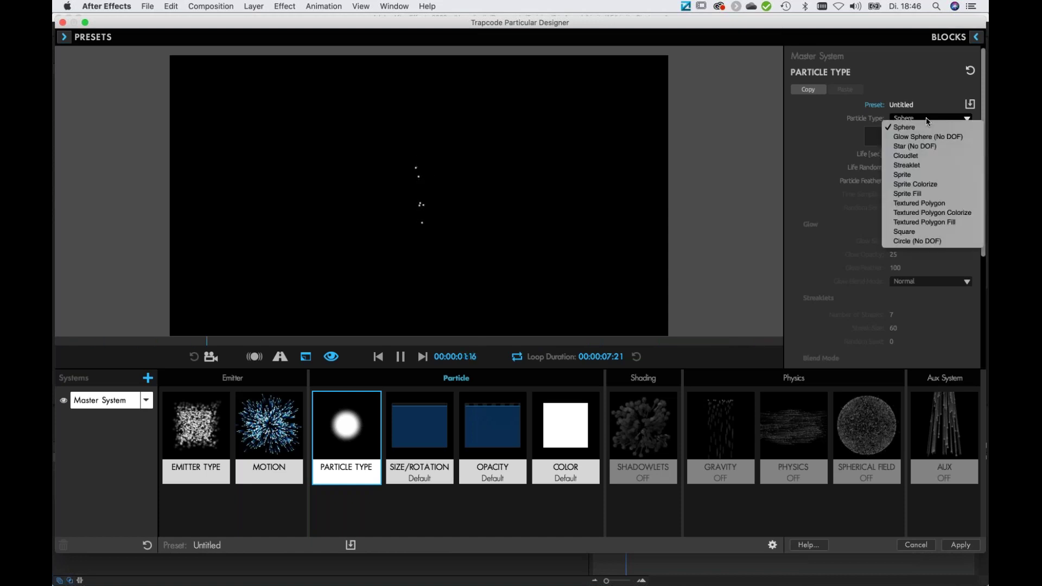
pyautogui.click(911, 176)
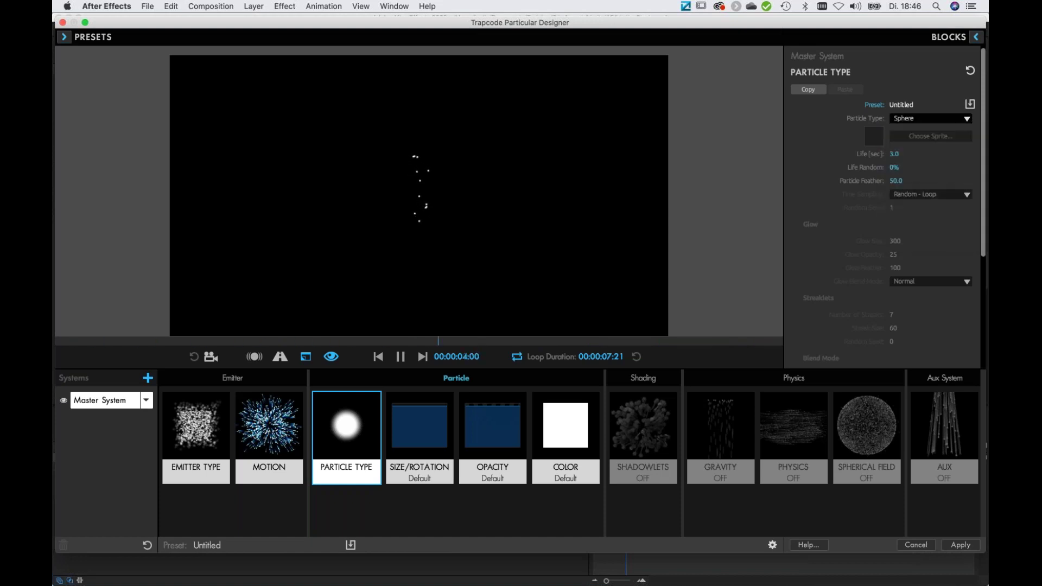
pyautogui.click(925, 137)
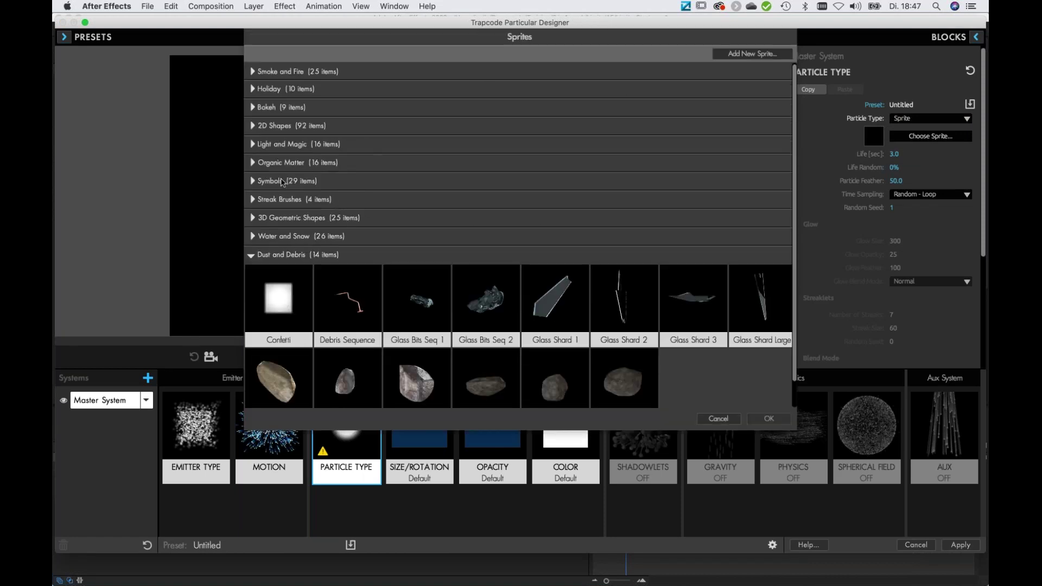
pyautogui.scroll(-1, 516, 228)
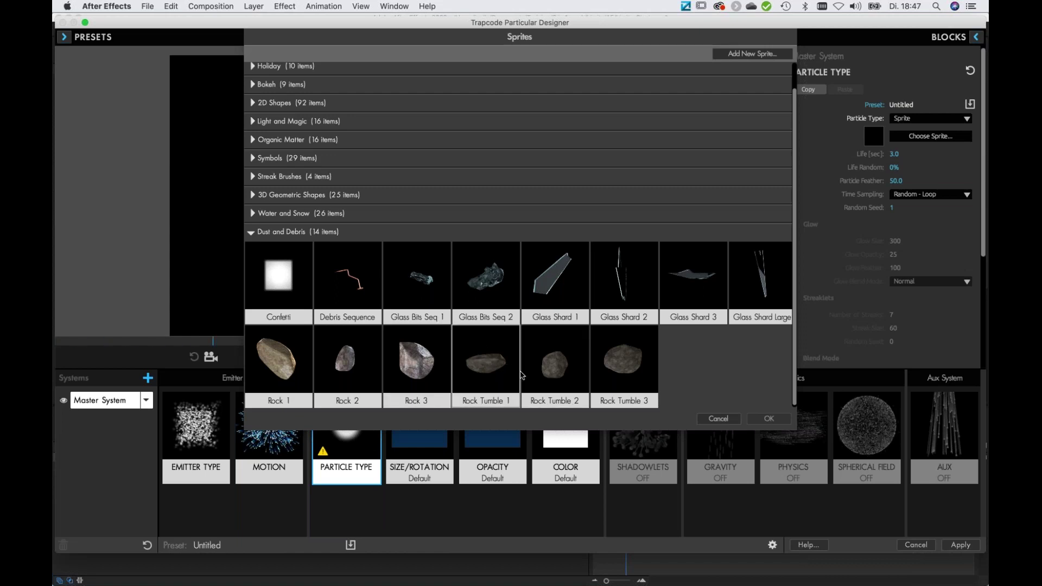
pyautogui.click(492, 366)
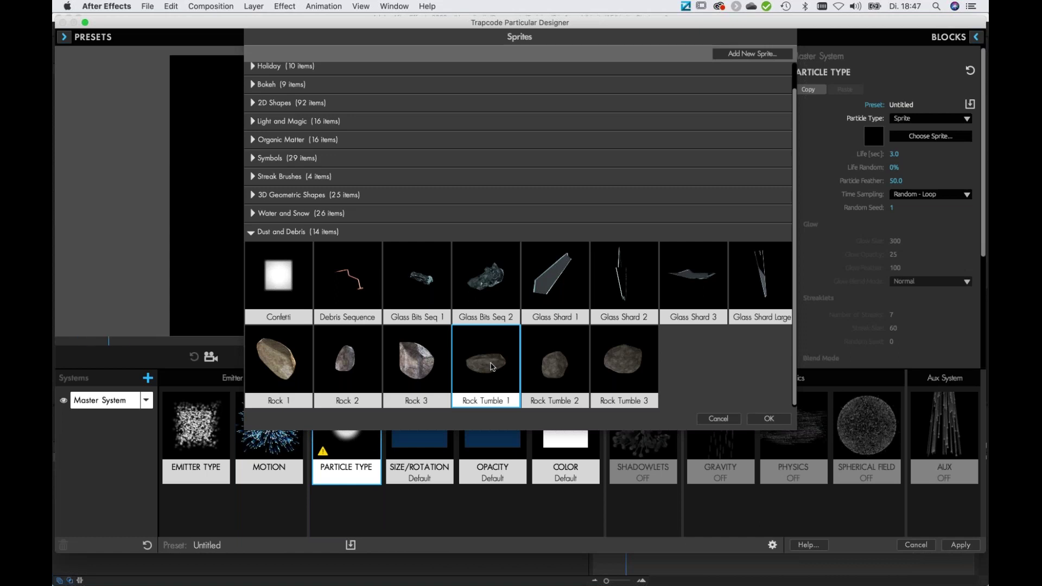
pyautogui.click(782, 419)
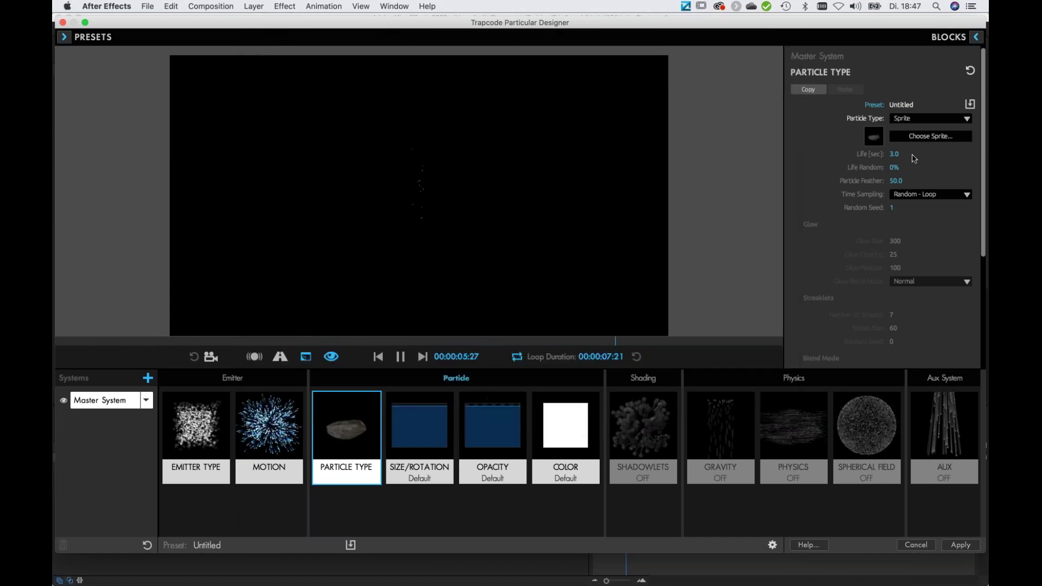
# Set the rock particles' life to 10 seconds and their time sampling to Start at Birth - Loop
pyautogui.click(894, 154)
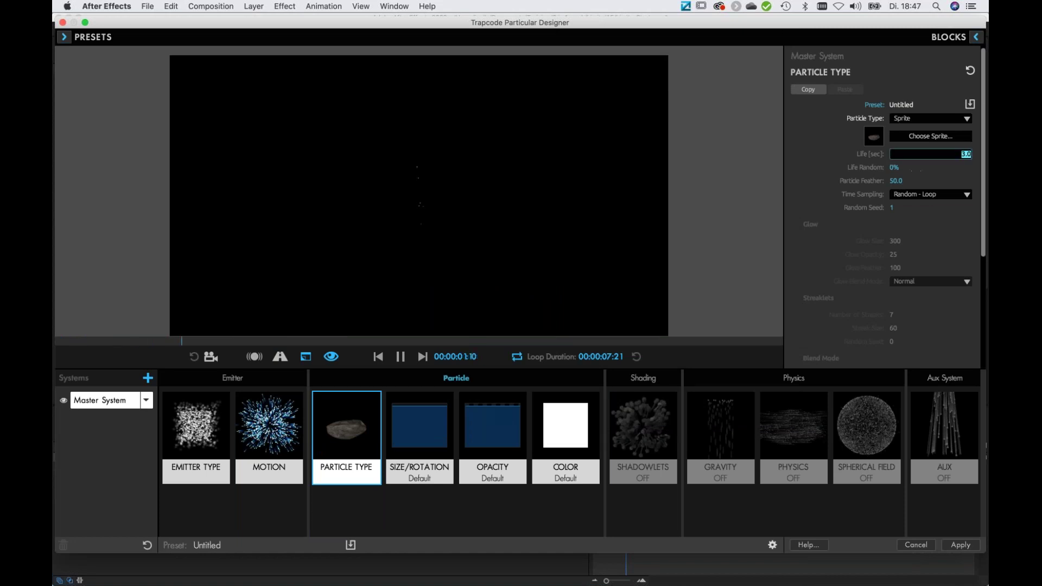
pyautogui.write('10')
pyautogui.press('Return')
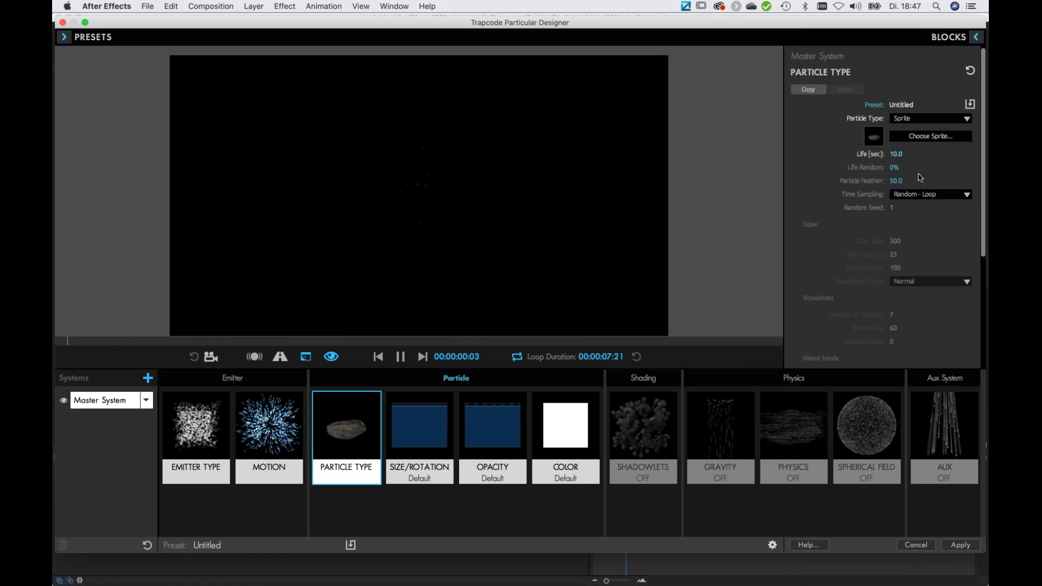
pyautogui.click(913, 196)
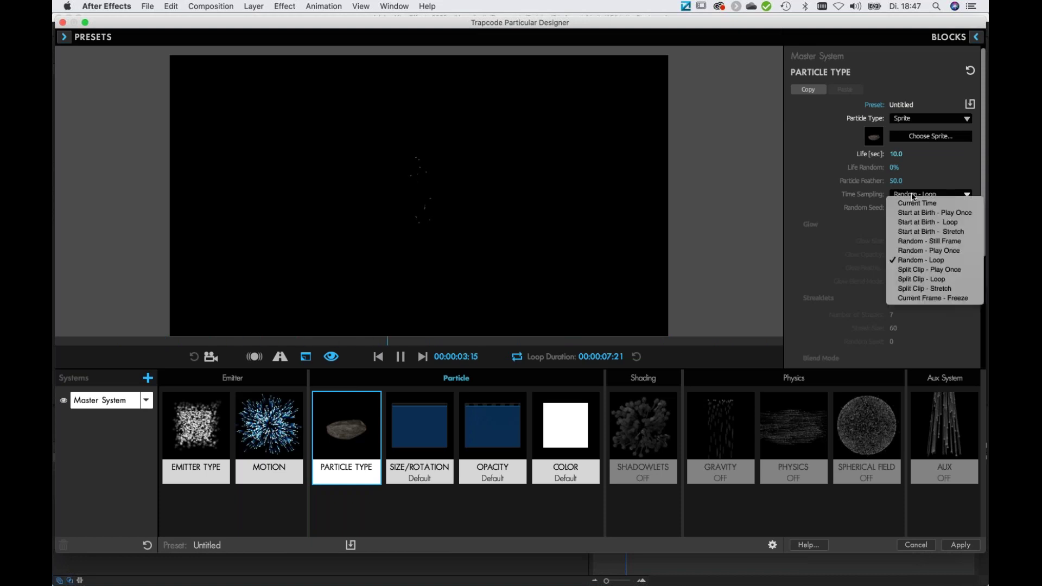
pyautogui.click(925, 222)
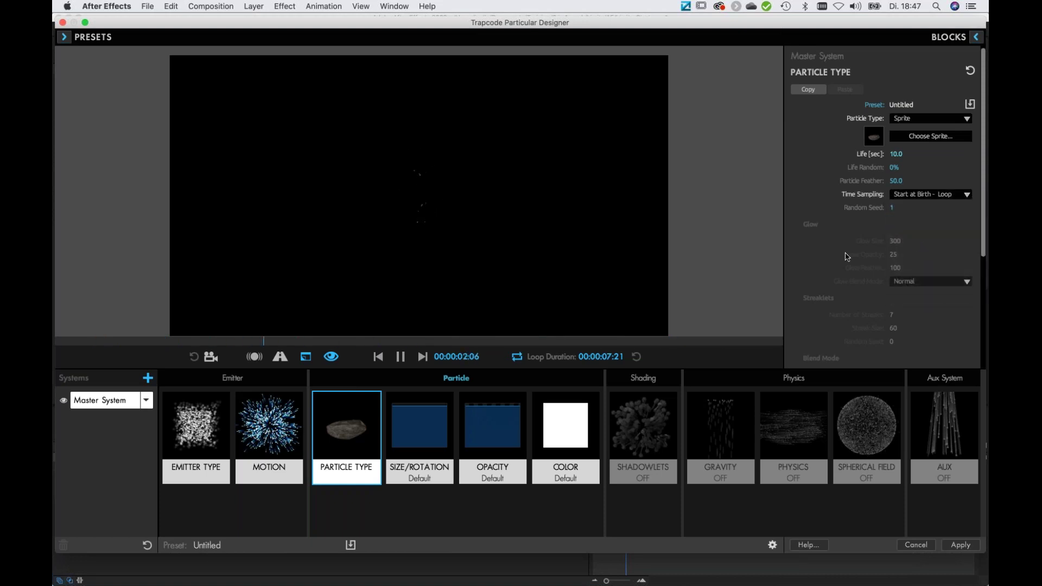
pyautogui.scroll(-3, 839, 260)
pyautogui.scroll(3, 814, 271)
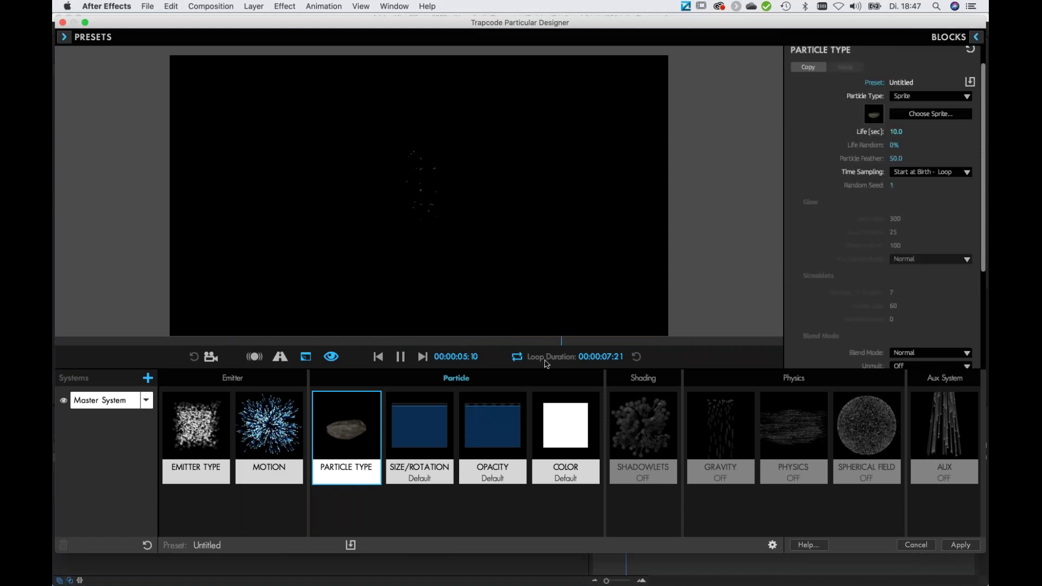
# Set the rock particles' size to 38 and their size randomness to 58%
pyautogui.click(416, 431)
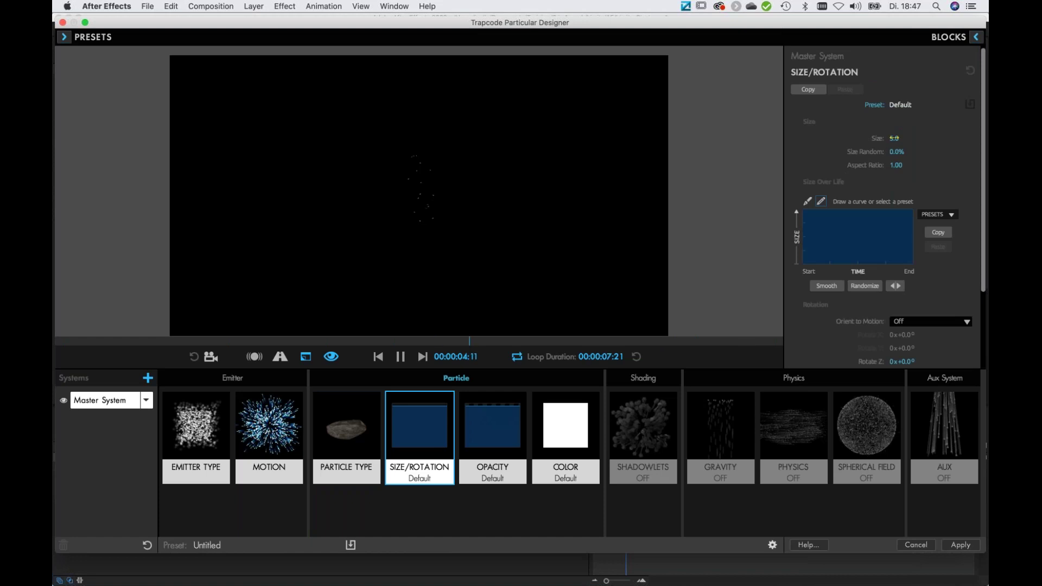
pyautogui.moveTo(894, 139); pyautogui.dragTo(922, 138)
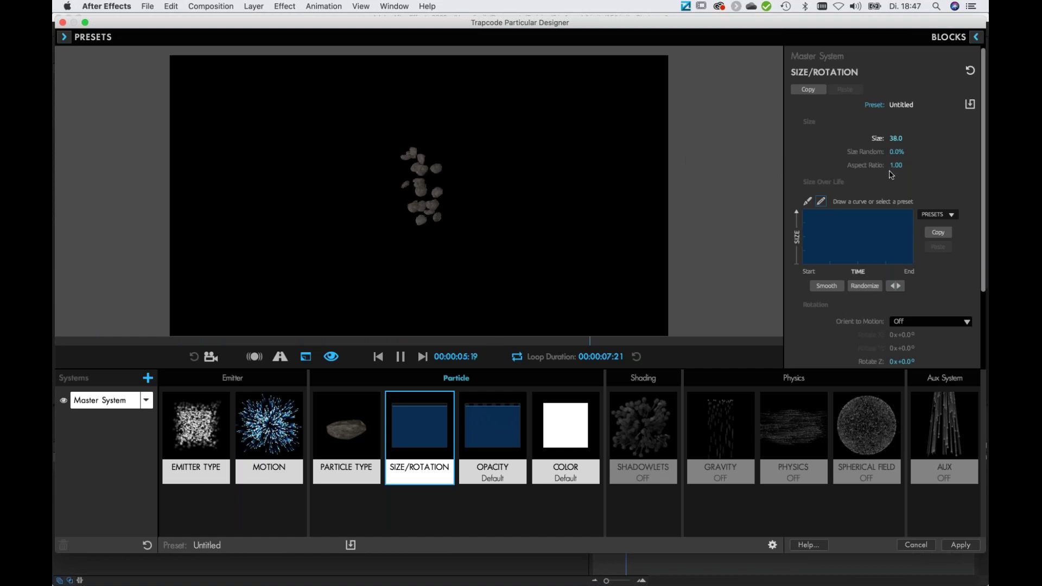
pyautogui.moveTo(896, 152); pyautogui.dragTo(925, 151)
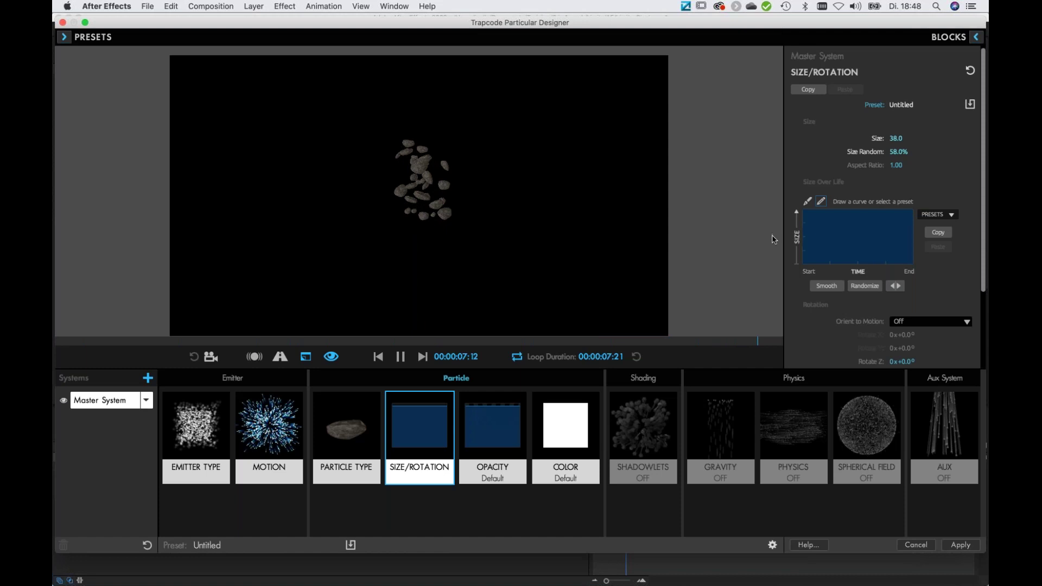
# Shape the Size Over Life curve to rise steeply from zero to full size at the start, and set the random rotation to 100
pyautogui.click(808, 202)
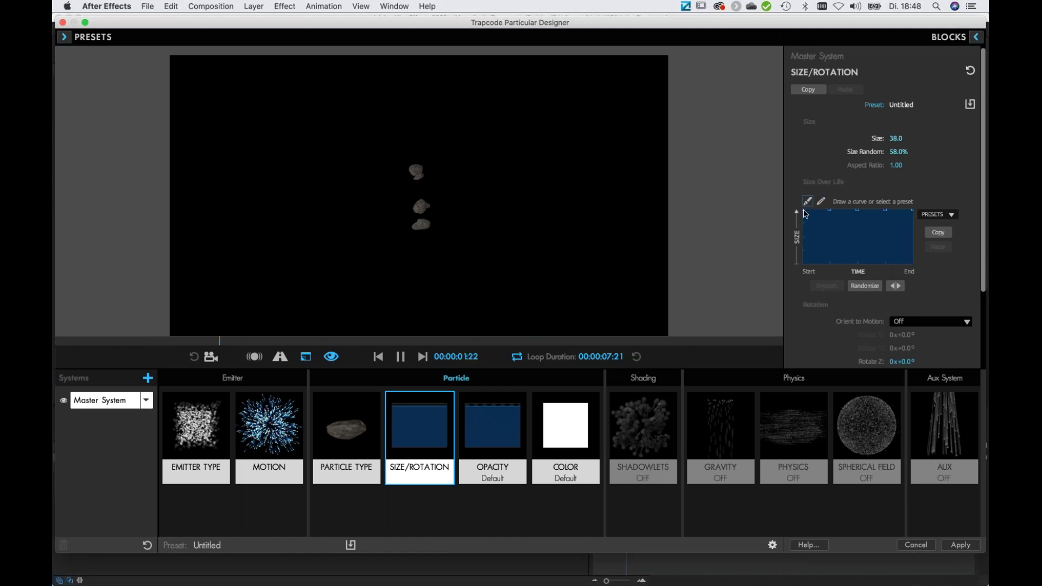
pyautogui.moveTo(805, 231); pyautogui.dragTo(800, 277)
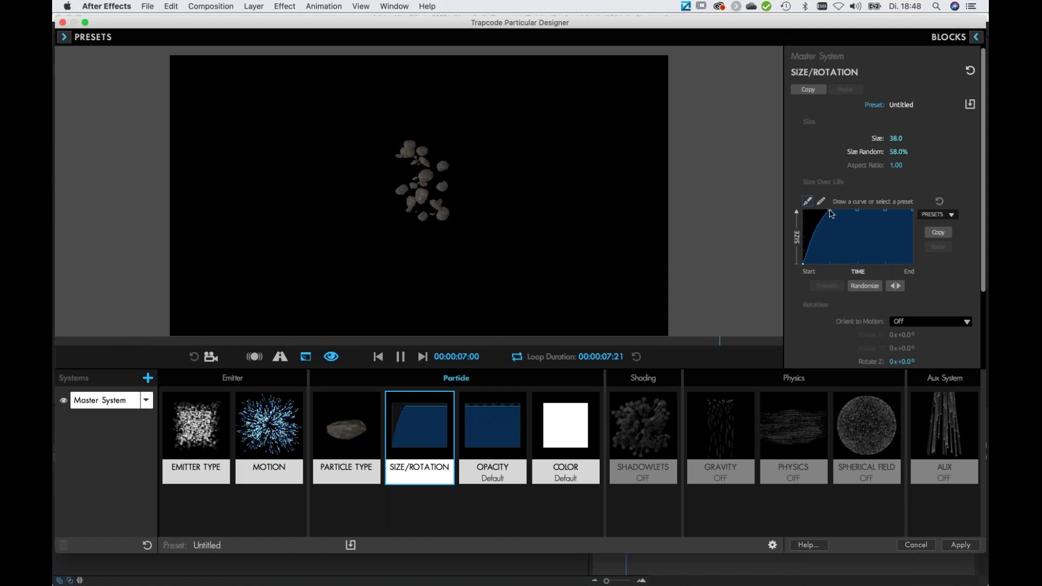
pyautogui.moveTo(822, 210); pyautogui.dragTo(816, 210)
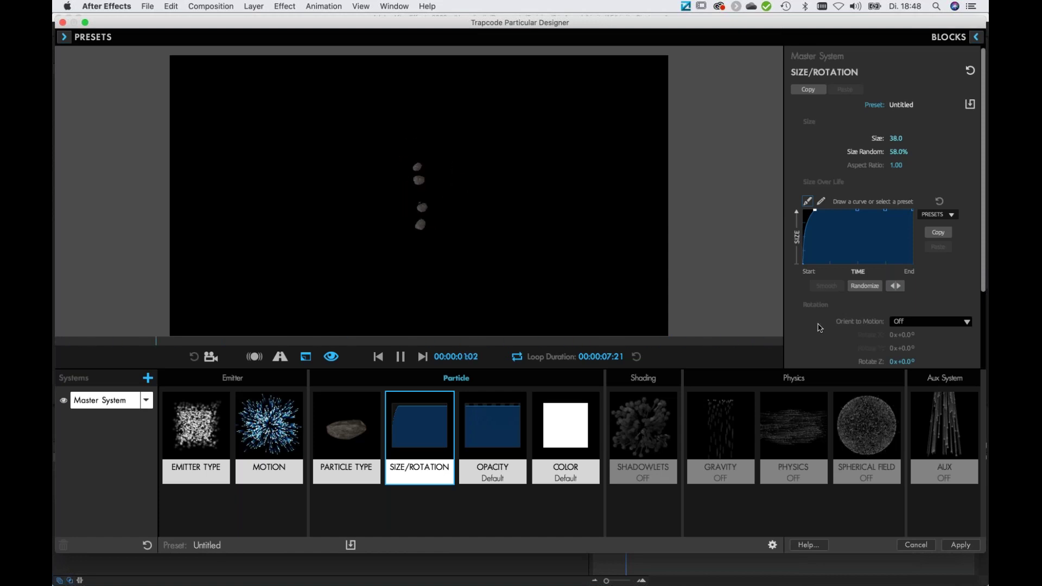
pyautogui.scroll(-3, 820, 328)
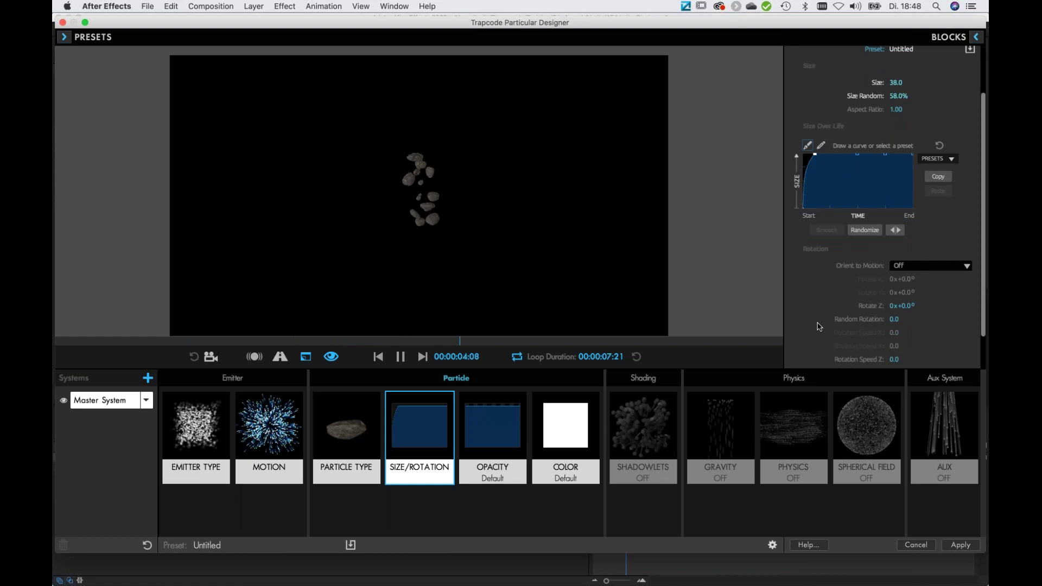
pyautogui.moveTo(894, 319); pyautogui.dragTo(918, 319)
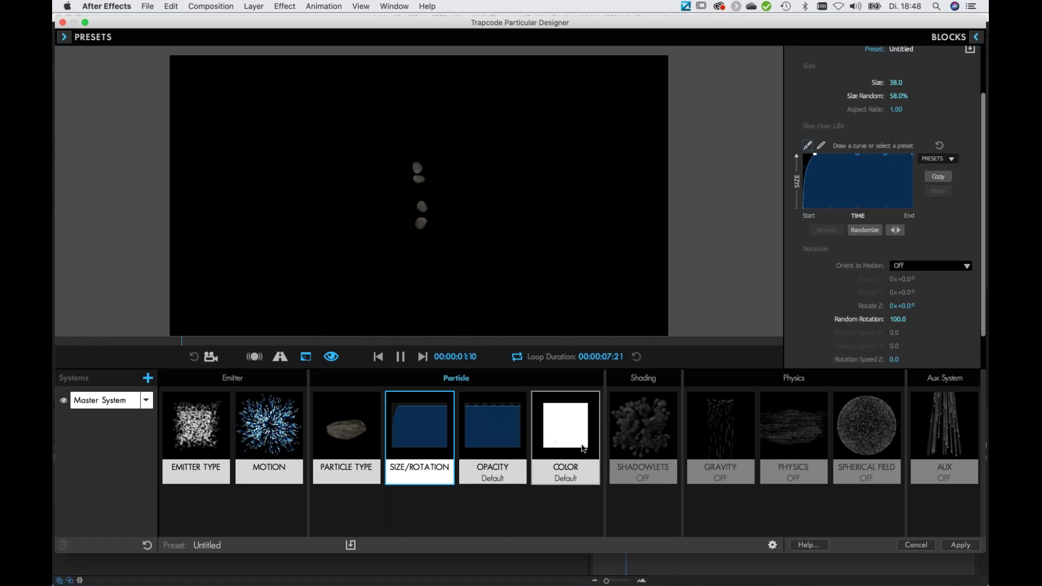
# In the Master System's physics, set Wind X to 126 and the turbulence field's Affect Position to 48
pyautogui.click(794, 428)
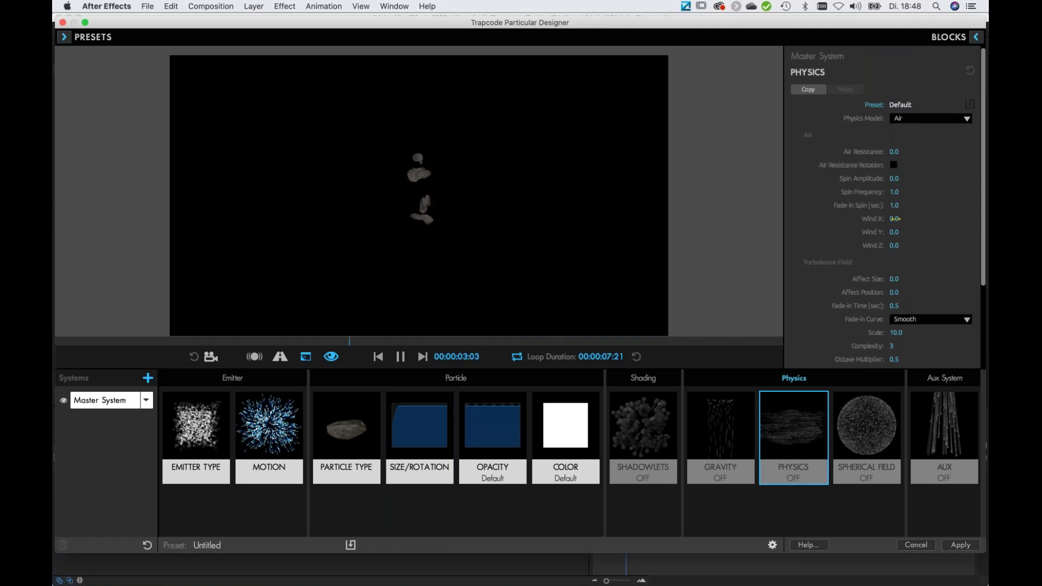
pyautogui.moveTo(894, 218); pyautogui.dragTo(891, 218)
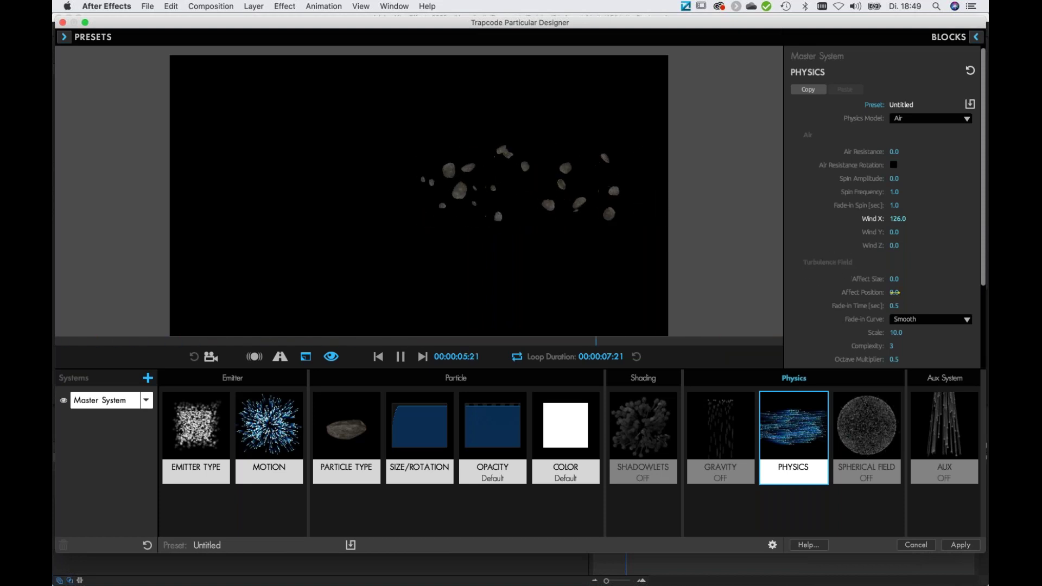
pyautogui.moveTo(895, 293); pyautogui.dragTo(896, 292)
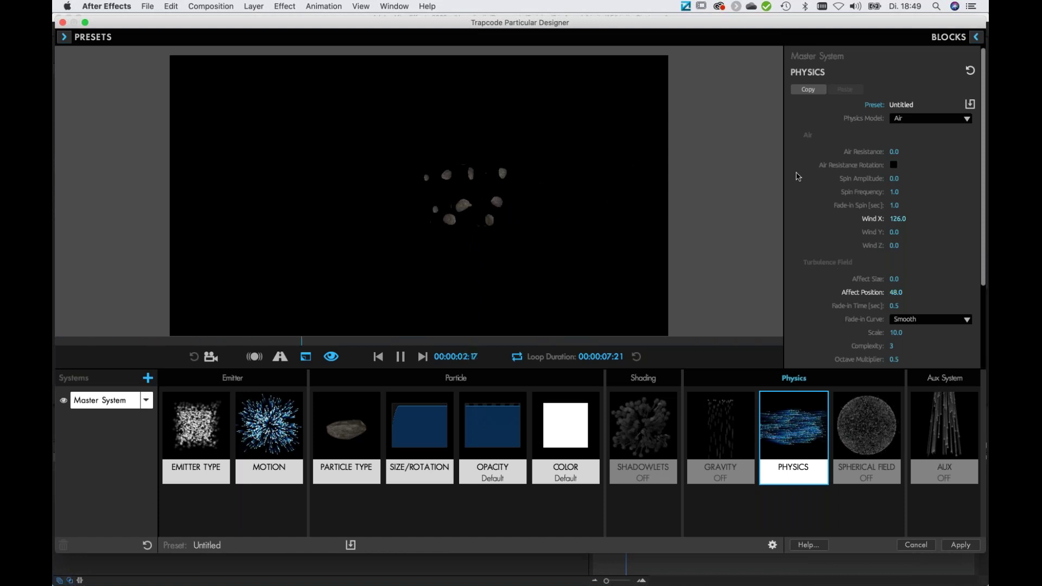
# Readjust the particle size of the Master System's rocks
pyautogui.click(430, 435)
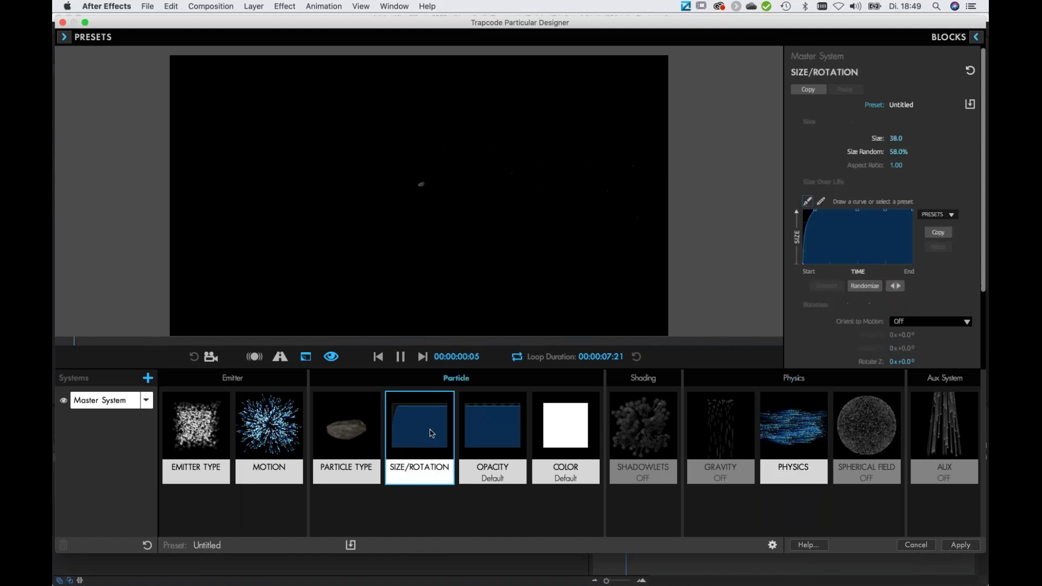
pyautogui.moveTo(901, 139); pyautogui.dragTo(902, 138)
# Add a second particle system and remove its Emitter Type, Size/Rotation, Opacity, Color and Aux blocks
pyautogui.click(148, 379)
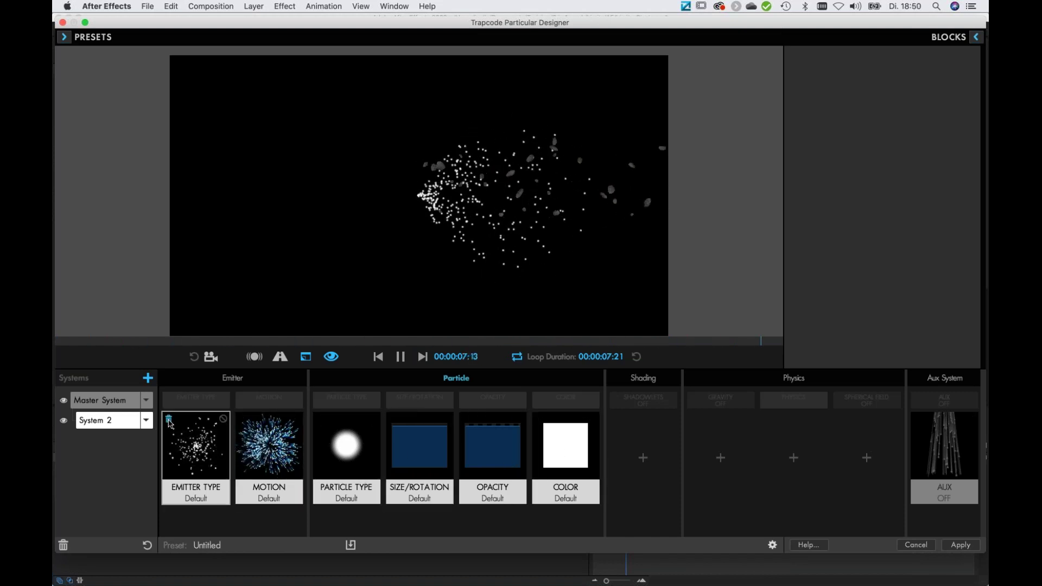
pyautogui.click(169, 419)
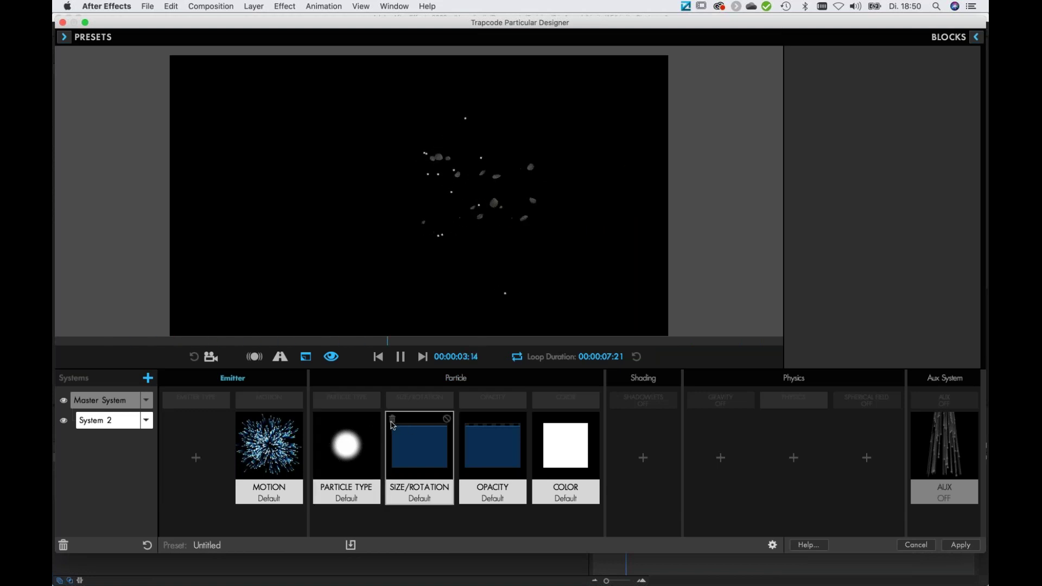
pyautogui.click(392, 419)
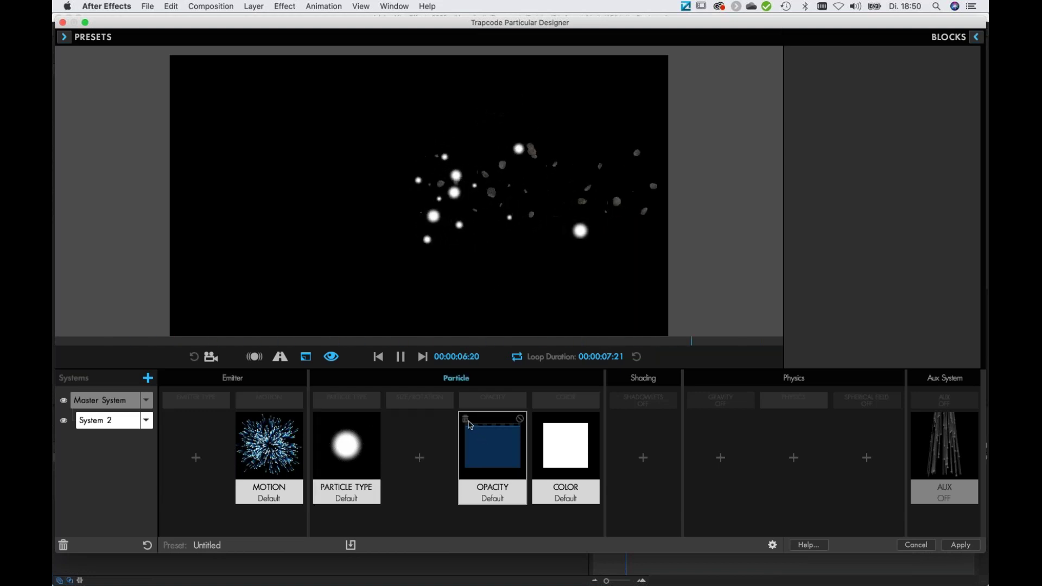
pyautogui.click(465, 419)
pyautogui.click(539, 419)
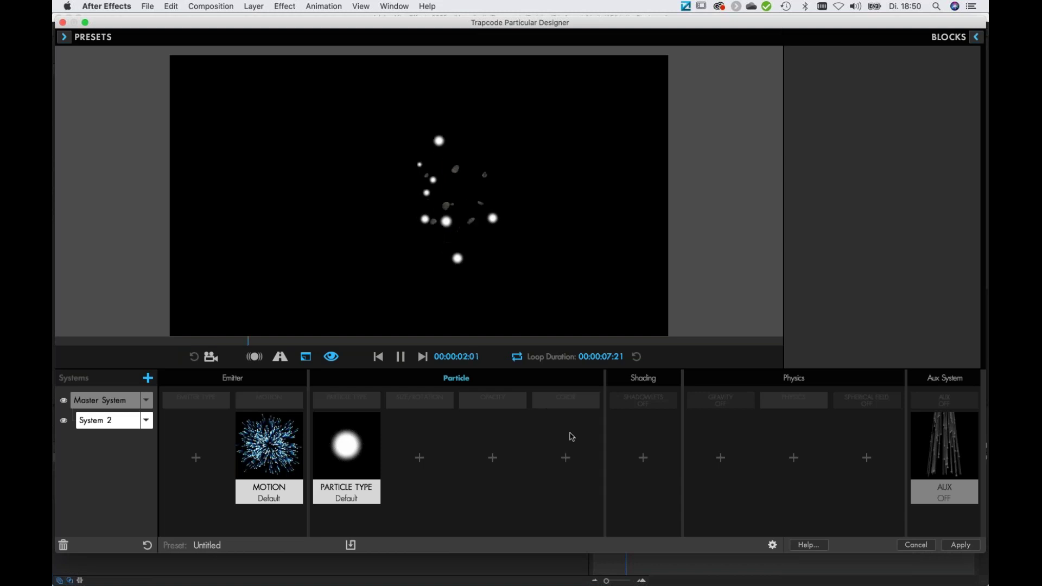
pyautogui.click(917, 419)
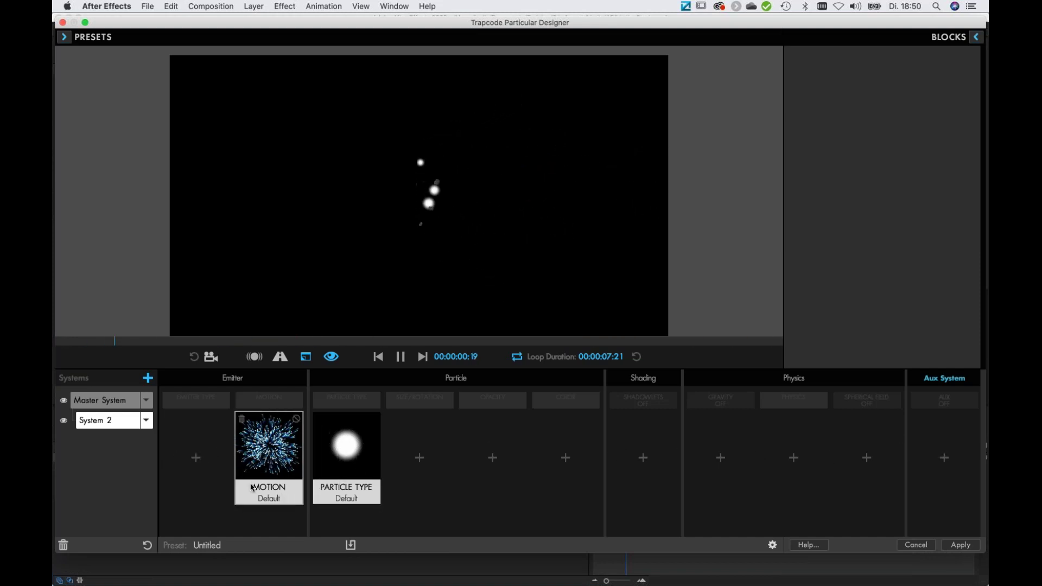
# Set System 2's motion velocity to 25 and its velocity randomness to 61%
pyautogui.click(269, 446)
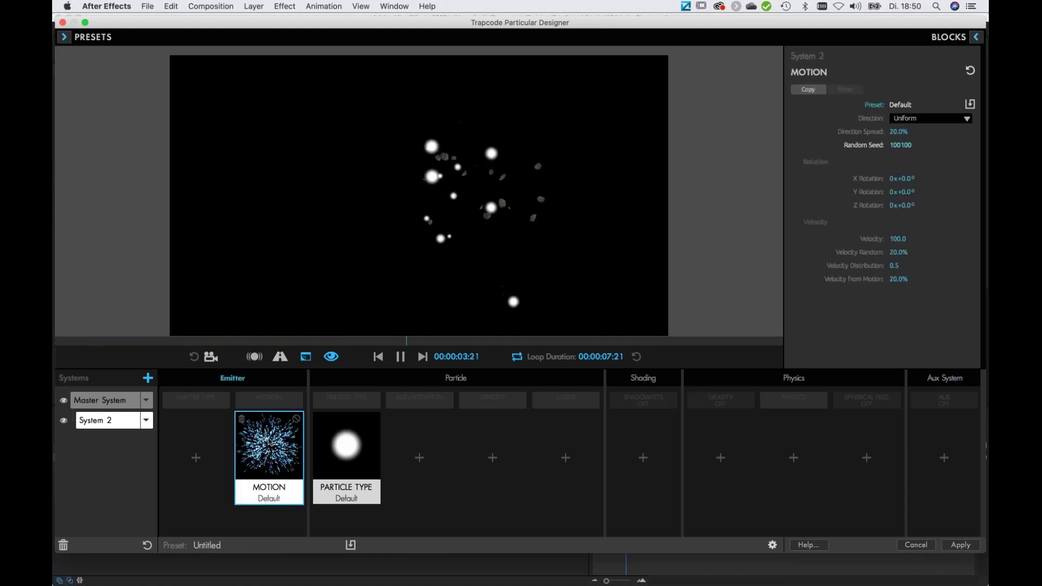
pyautogui.click(898, 240)
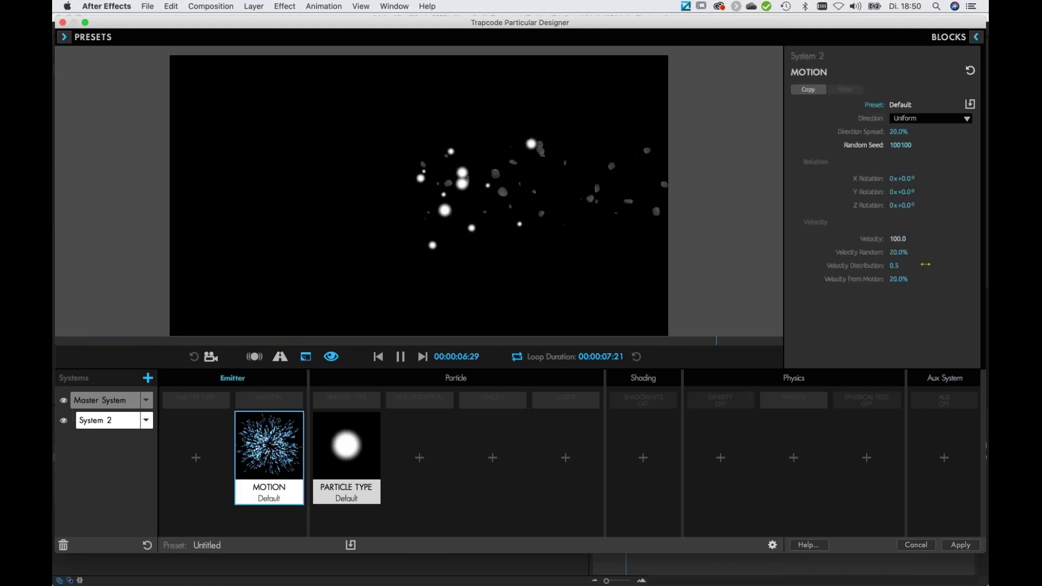
pyautogui.write('25')
pyautogui.moveTo(898, 252); pyautogui.dragTo(922, 252)
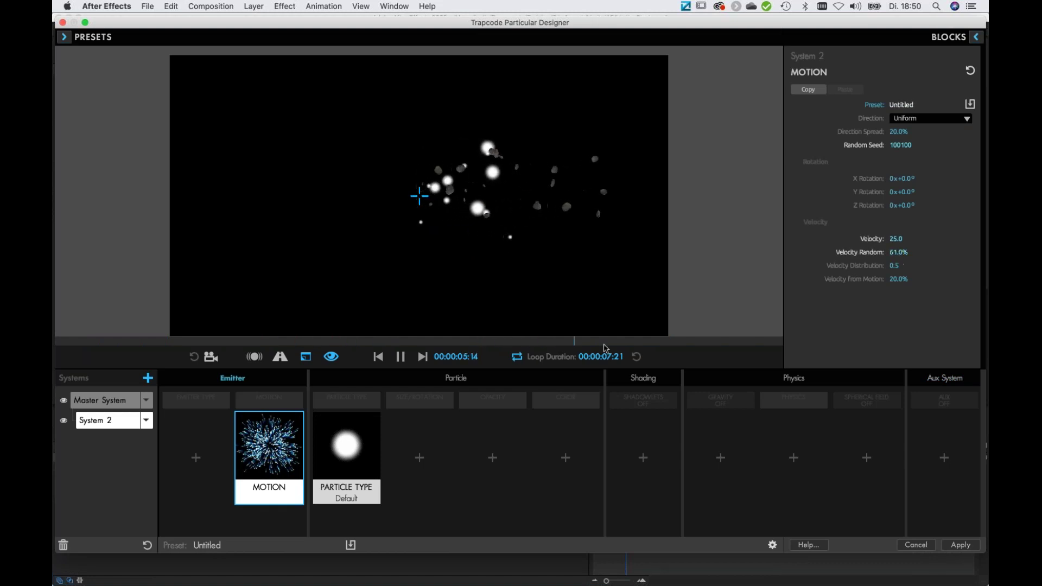
# Change System 2's particle type to Sprite and assign the Rock Tumble 2 sprite from the Dust and Debris category
pyautogui.click(351, 460)
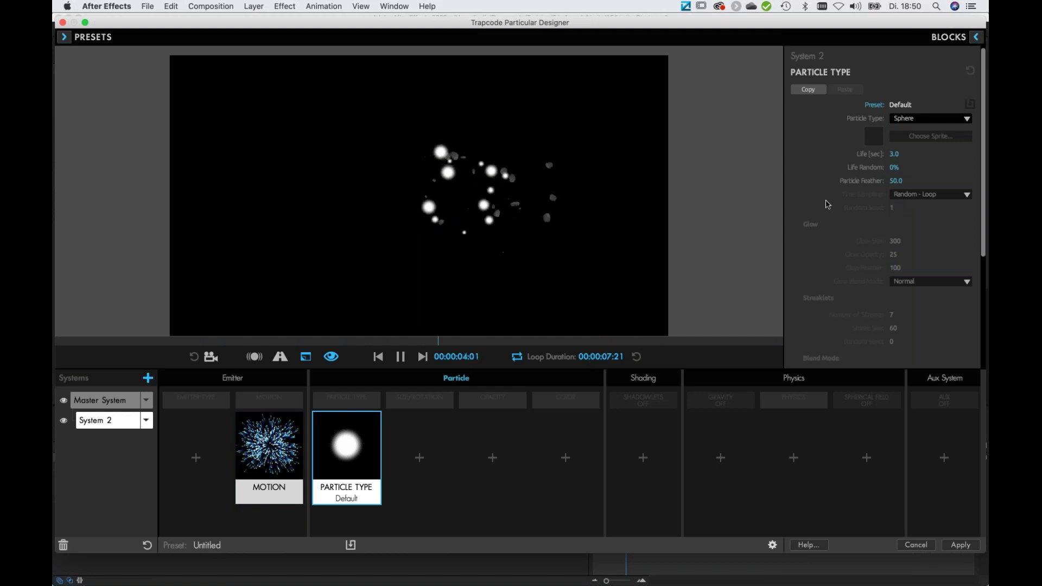
pyautogui.click(914, 121)
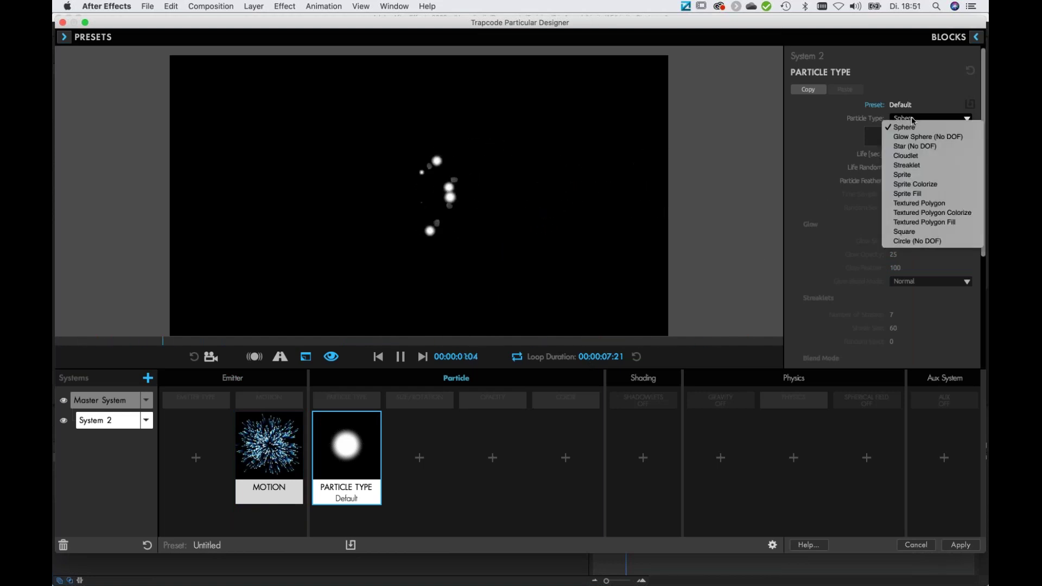
pyautogui.click(903, 174)
pyautogui.click(931, 137)
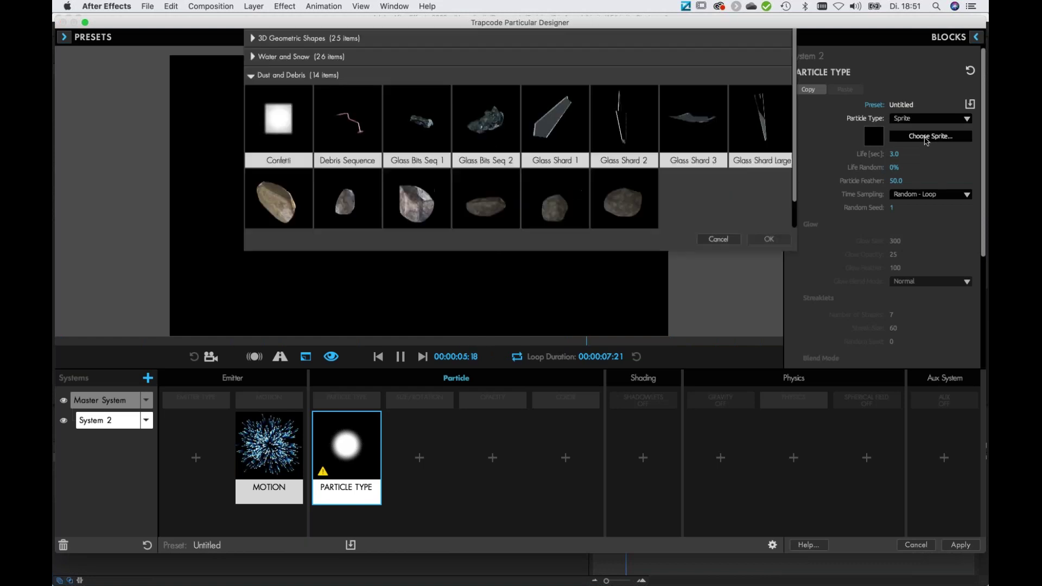
pyautogui.scroll(-1, 580, 337)
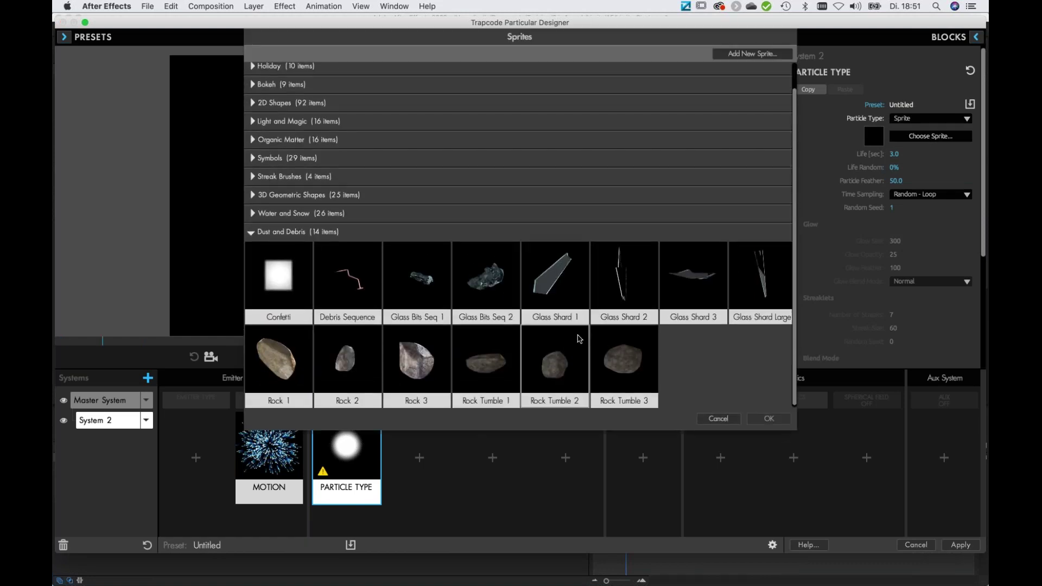
pyautogui.click(561, 368)
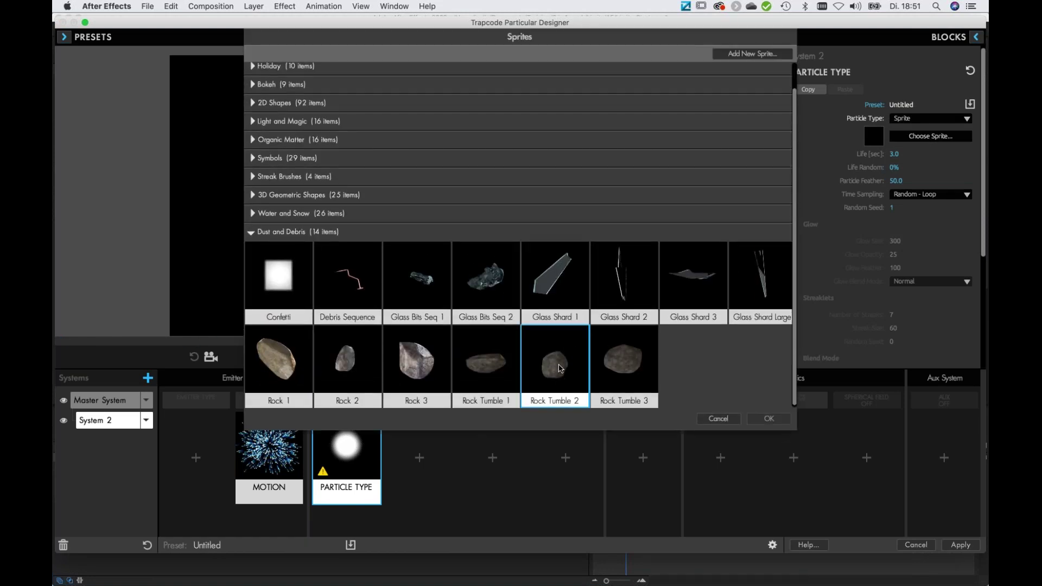
pyautogui.click(774, 419)
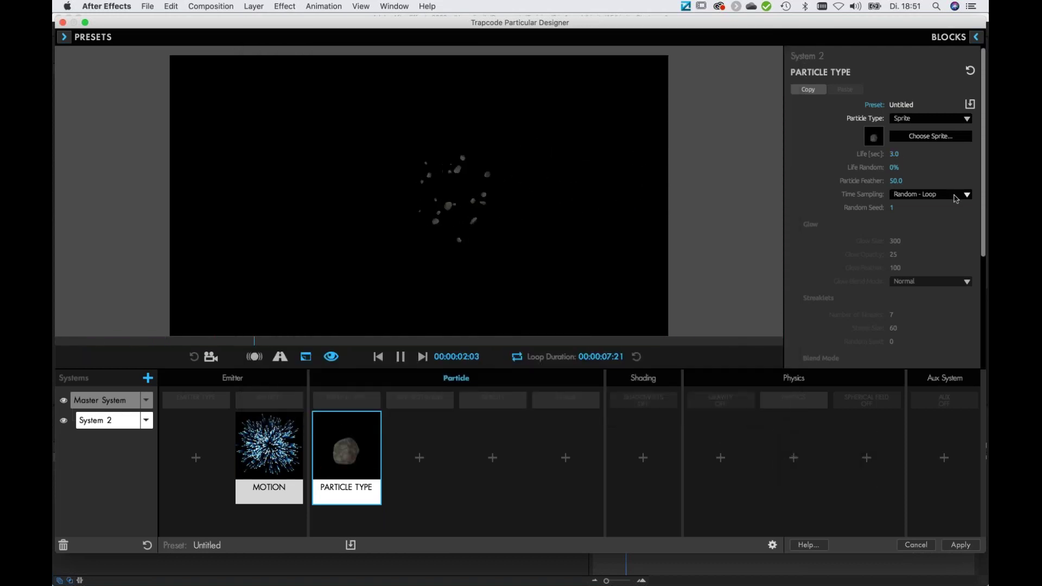
# Set System 2's particle life to 10 seconds and its sprite time sampling to Start at Birth - Loop
pyautogui.click(893, 154)
pyautogui.write('10')
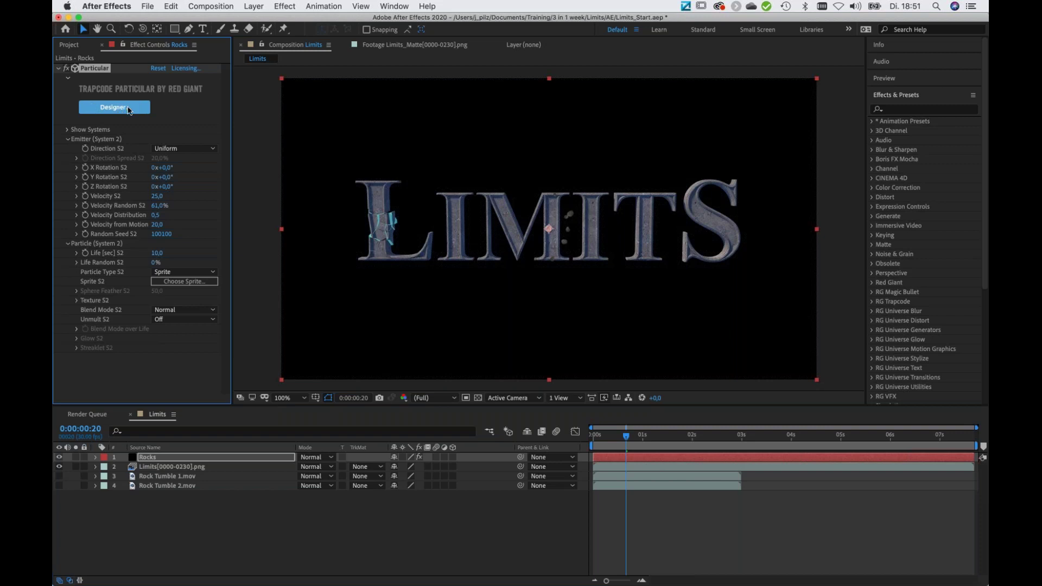
pyautogui.click(114, 108)
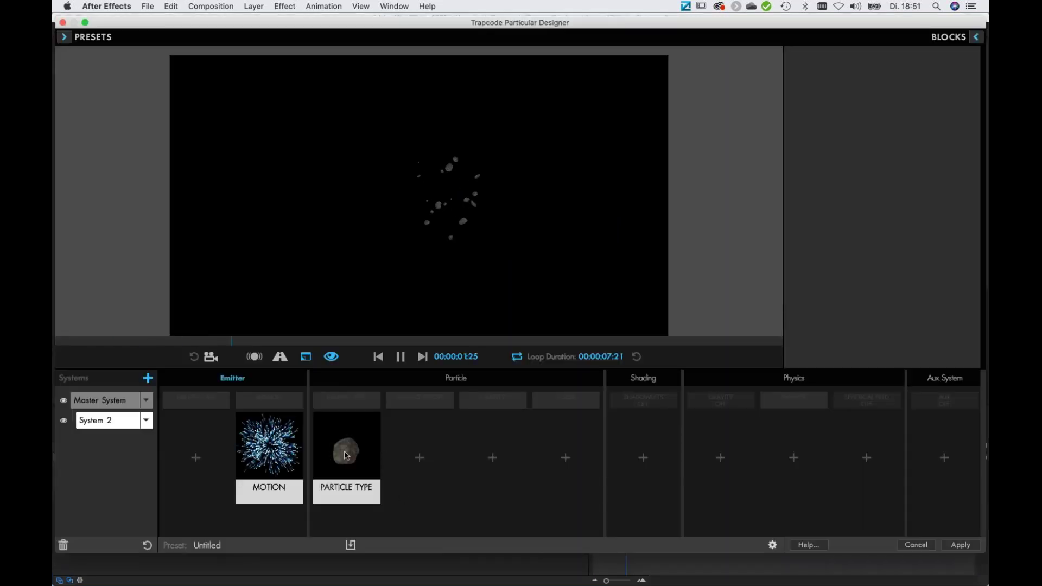
pyautogui.click(354, 461)
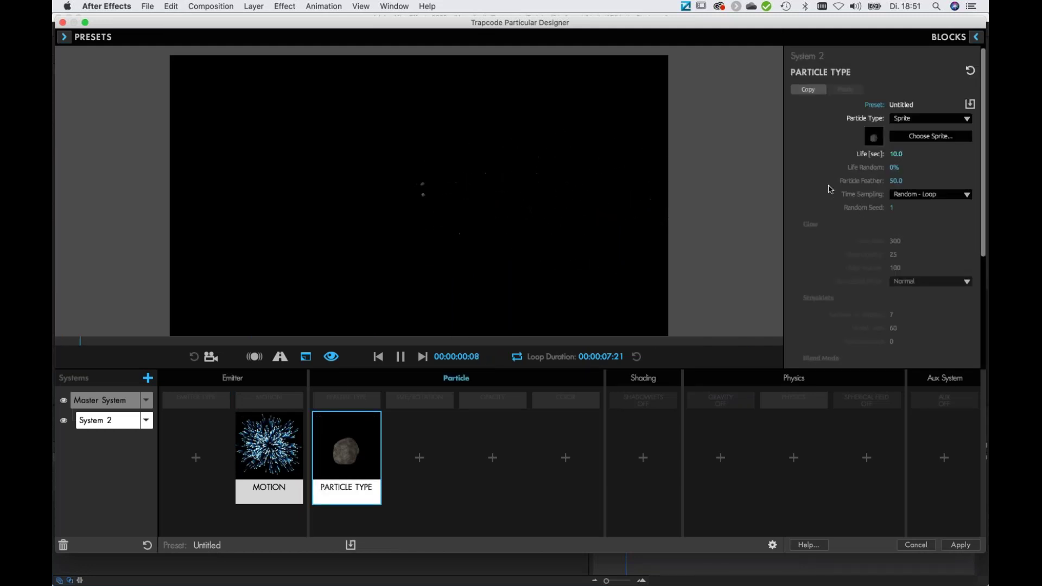
pyautogui.click(925, 197)
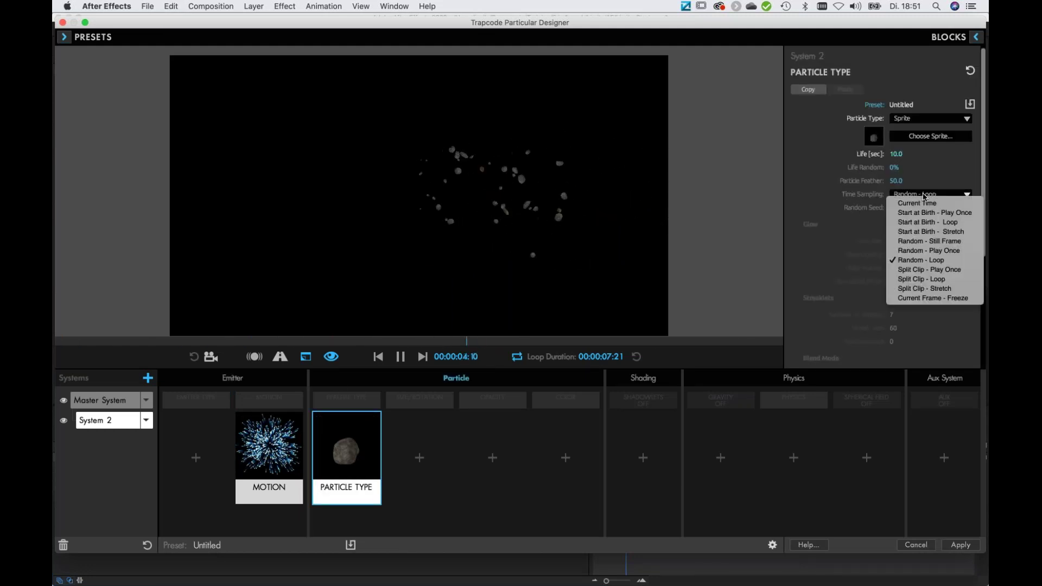
pyautogui.click(943, 223)
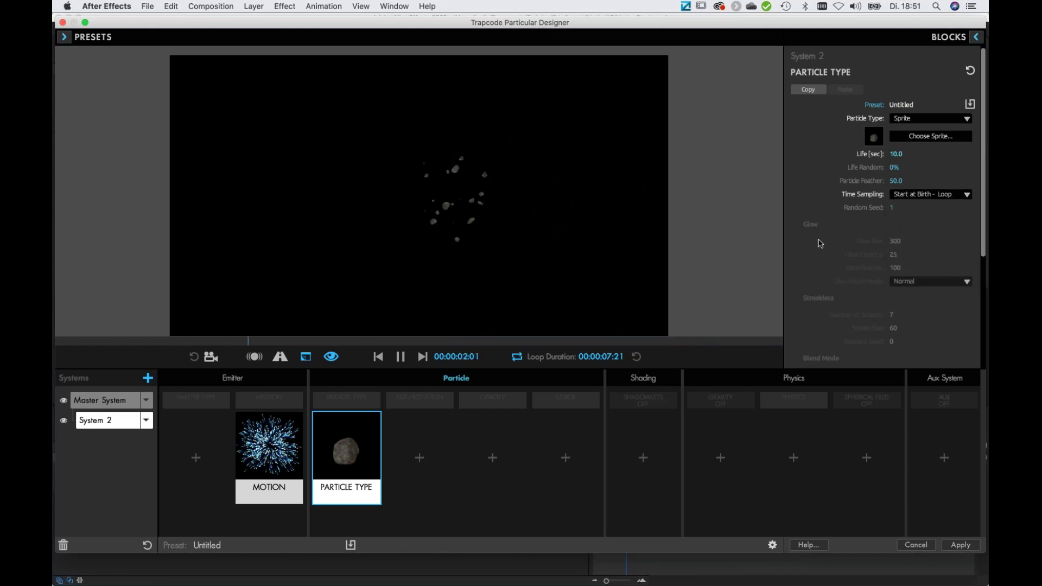
pyautogui.scroll(-3, 822, 244)
pyautogui.scroll(3, 822, 244)
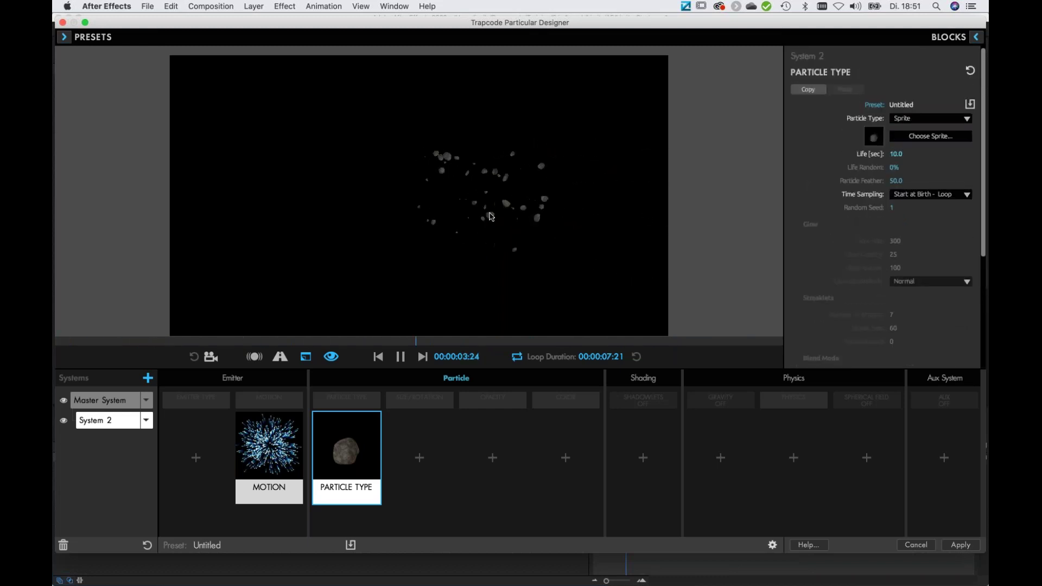
# Set the Master System's particle size to 10 and apply the Designer settings to the Rocks layer
pyautogui.click(443, 404)
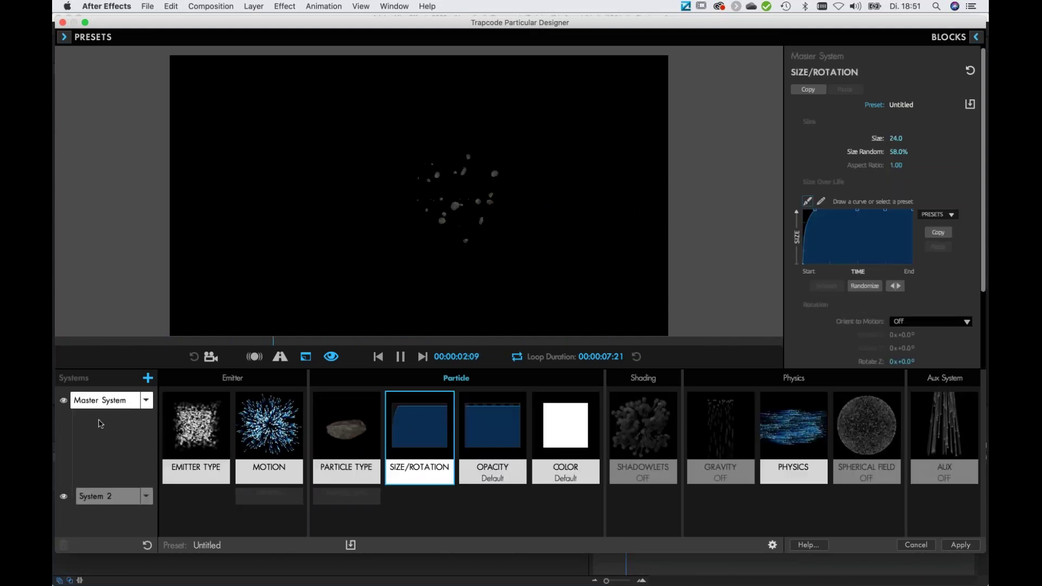
pyautogui.moveTo(899, 140); pyautogui.dragTo(897, 140)
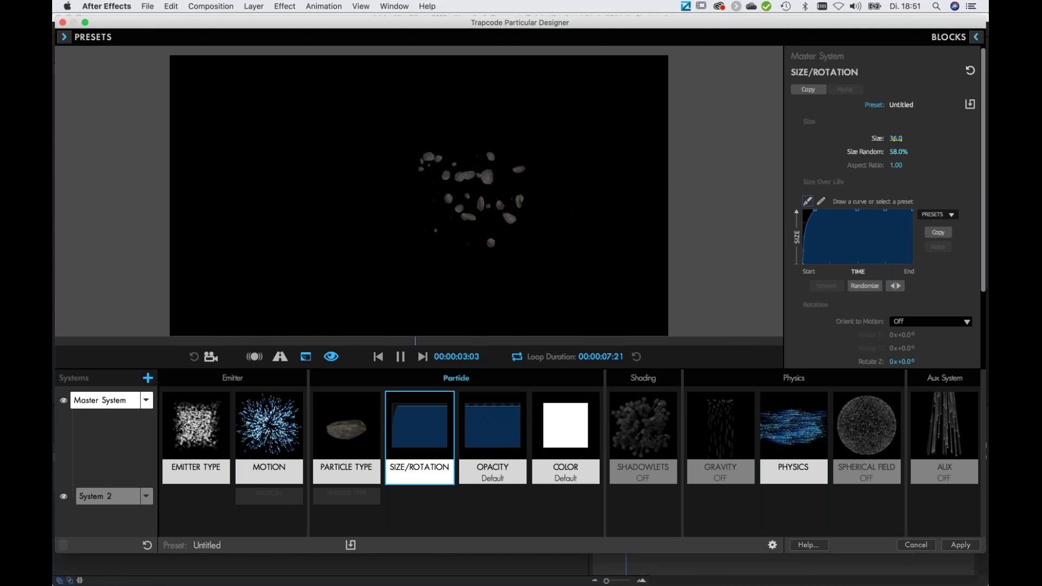
pyautogui.moveTo(900, 140); pyautogui.dragTo(894, 139)
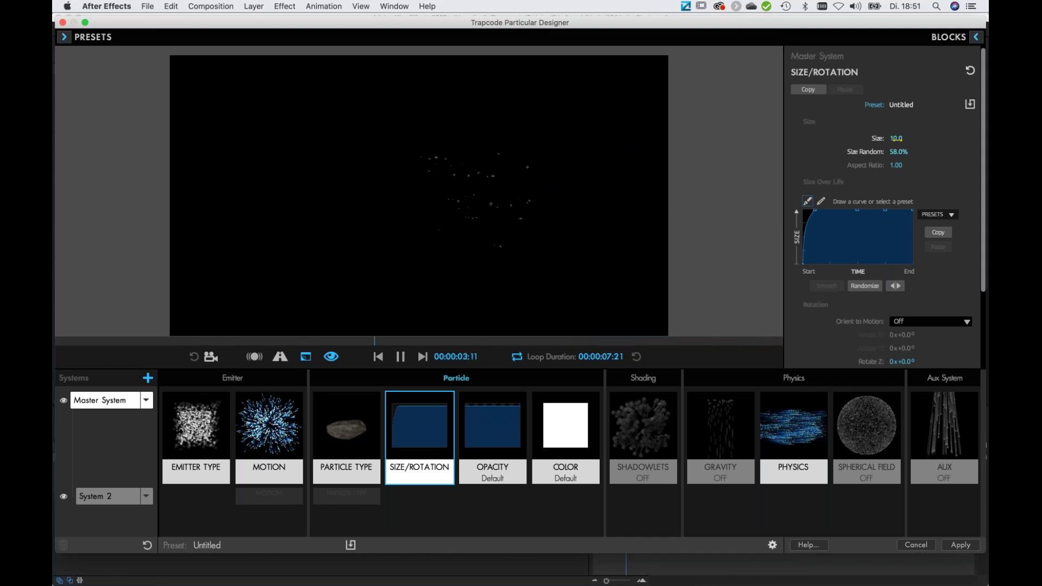
pyautogui.click(960, 545)
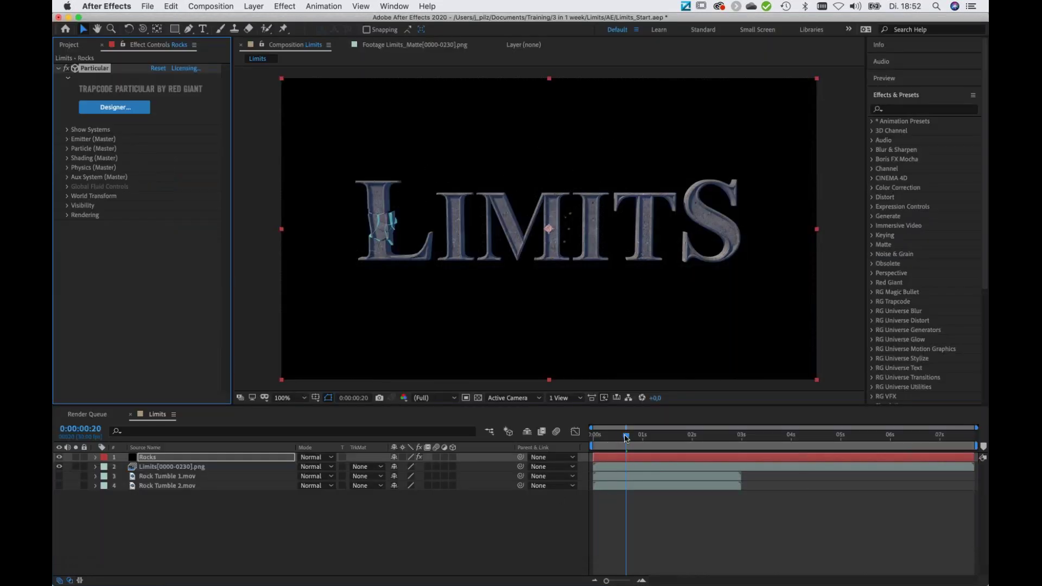
# Shift the Rocks layer in time so it starts at 0:00:00:21, where the letter L begins to break
pyautogui.moveTo(617, 439)
pyautogui.mouseDown()
pyautogui.moveTo(599, 438)
pyautogui.moveTo(614, 438)
pyautogui.mouseUp()
pyautogui.moveTo(703, 438); pyautogui.dragTo(635, 462)
pyautogui.press('space')
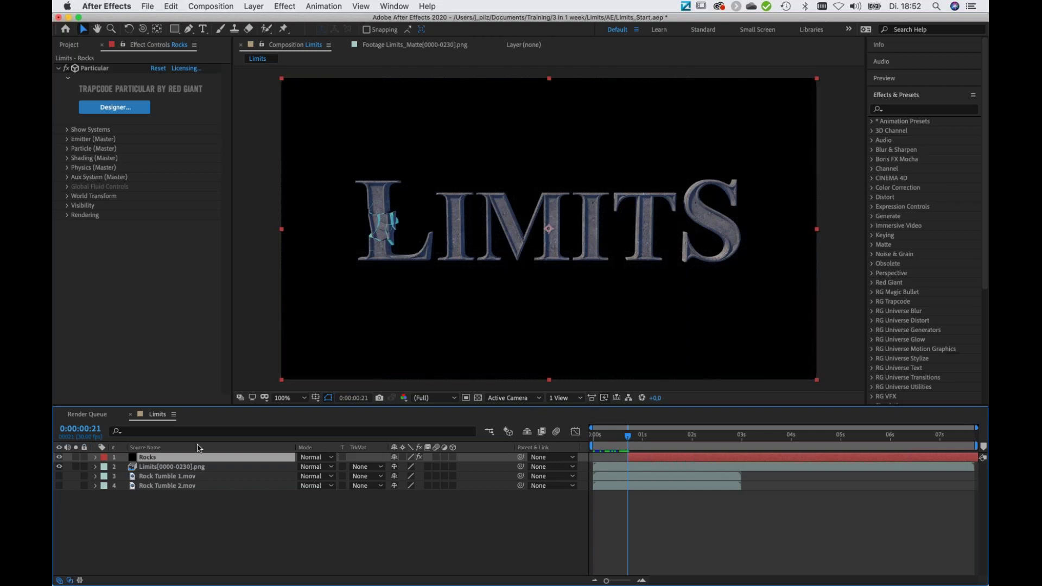
# Place the master emitter on the cracked letter L at about 360, 534 and keyframe its position at 0:00:00:21
pyautogui.click(67, 139)
pyautogui.scroll(-2, 69, 143)
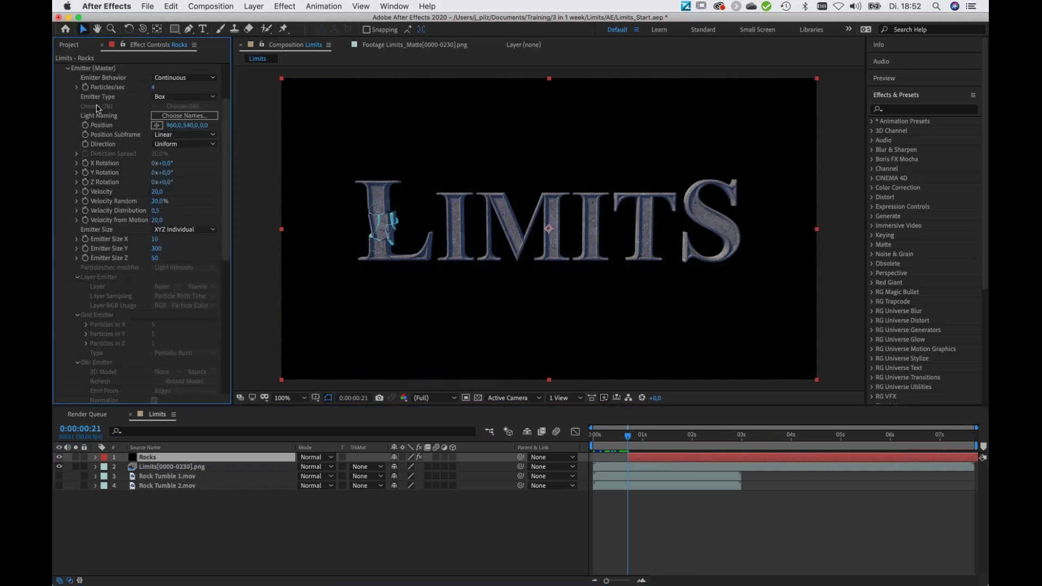
pyautogui.scroll(3, 97, 108)
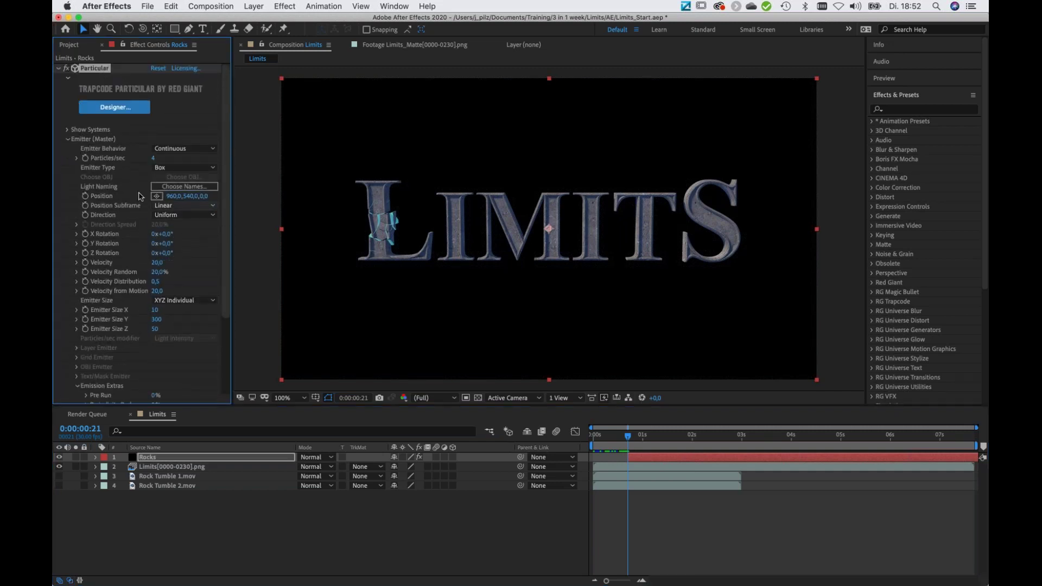
pyautogui.moveTo(59, 209); pyautogui.dragTo(53, 209)
pyautogui.moveTo(475, 233); pyautogui.dragTo(381, 230)
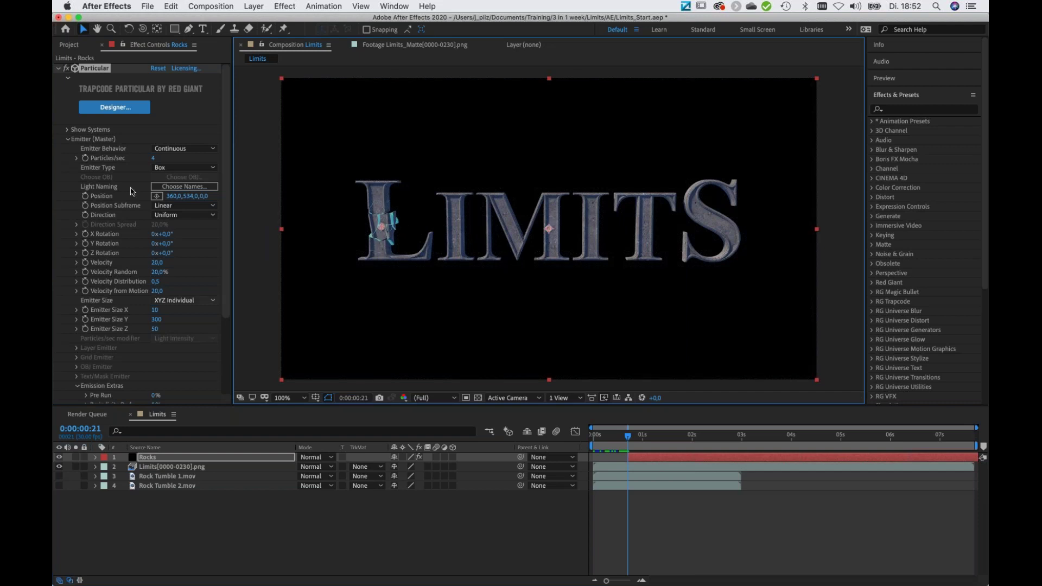
pyautogui.click(85, 196)
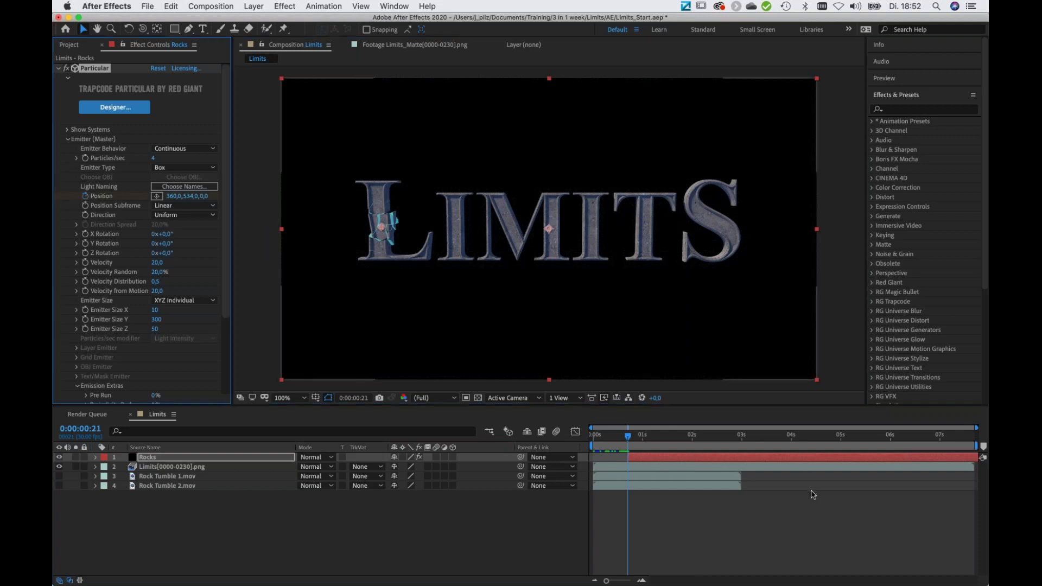
# At 0:00:07:00, move the master emitter horizontally past the right edge of the frame and review the animated debris
pyautogui.click(928, 437)
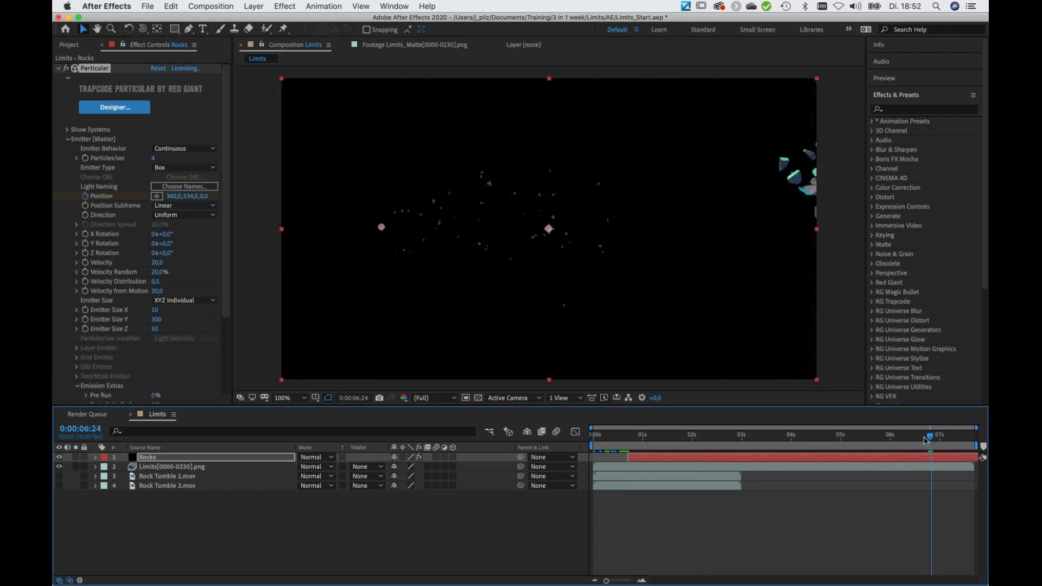
pyautogui.moveTo(931, 439); pyautogui.dragTo(941, 440)
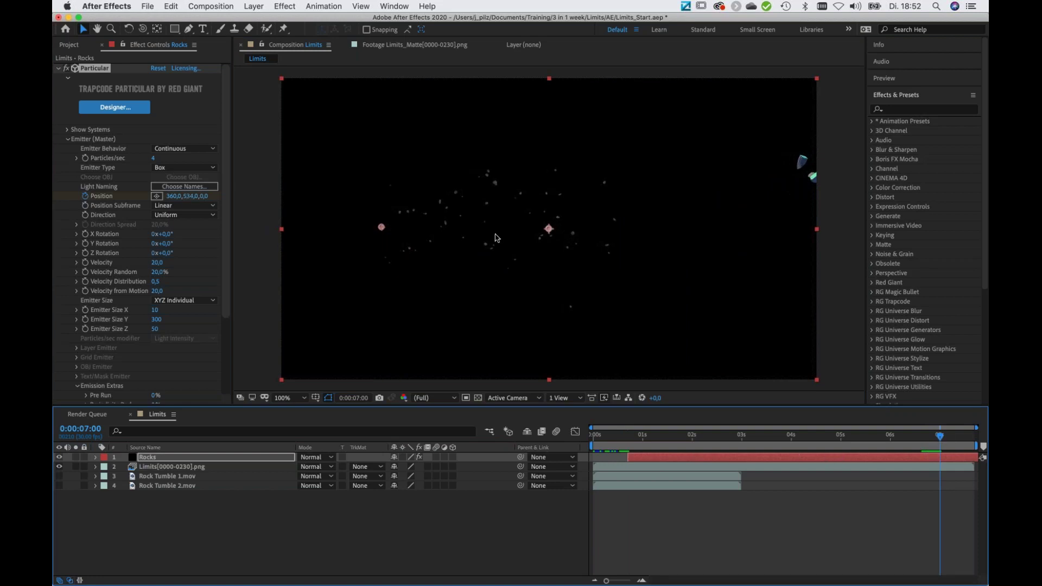
pyautogui.moveTo(382, 227); pyautogui.dragTo(861, 235)
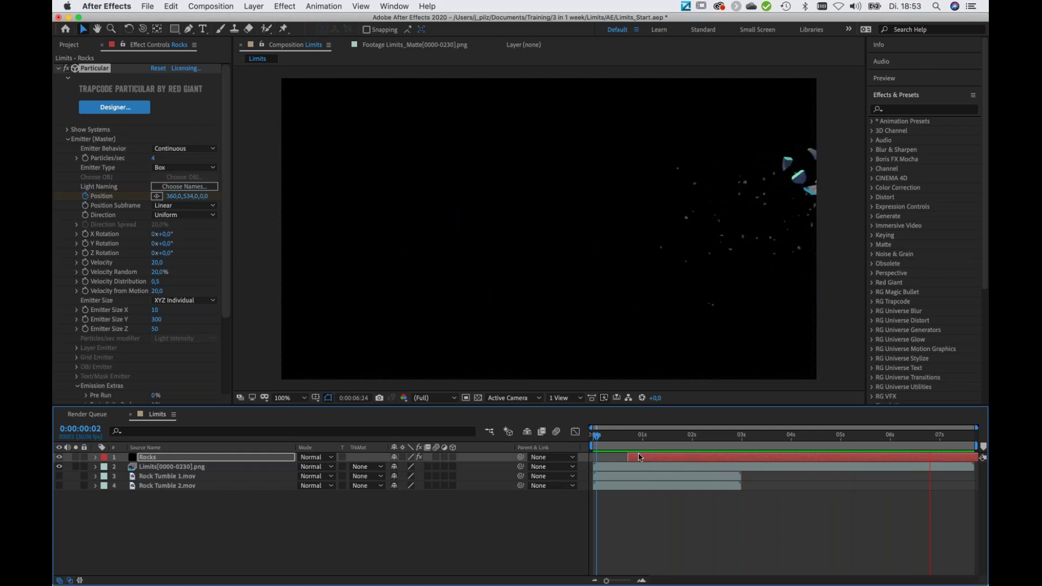
pyautogui.click(642, 436)
pyautogui.moveTo(642, 439); pyautogui.dragTo(648, 435)
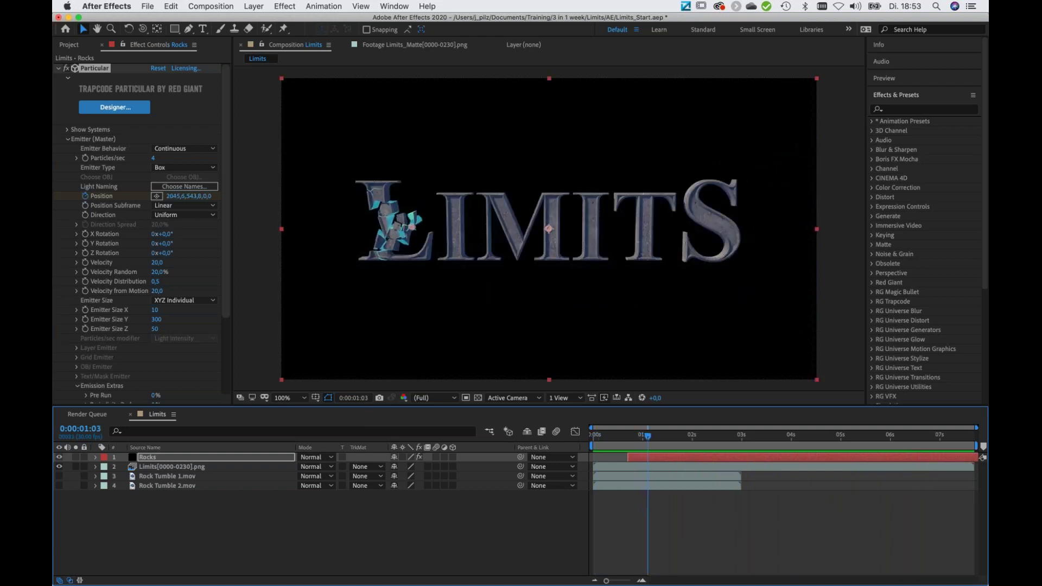
# In the master Air physics, keyframe Wind X at 292 at 0:00:04:14 and check the rocks' drift on later frames
pyautogui.click(68, 139)
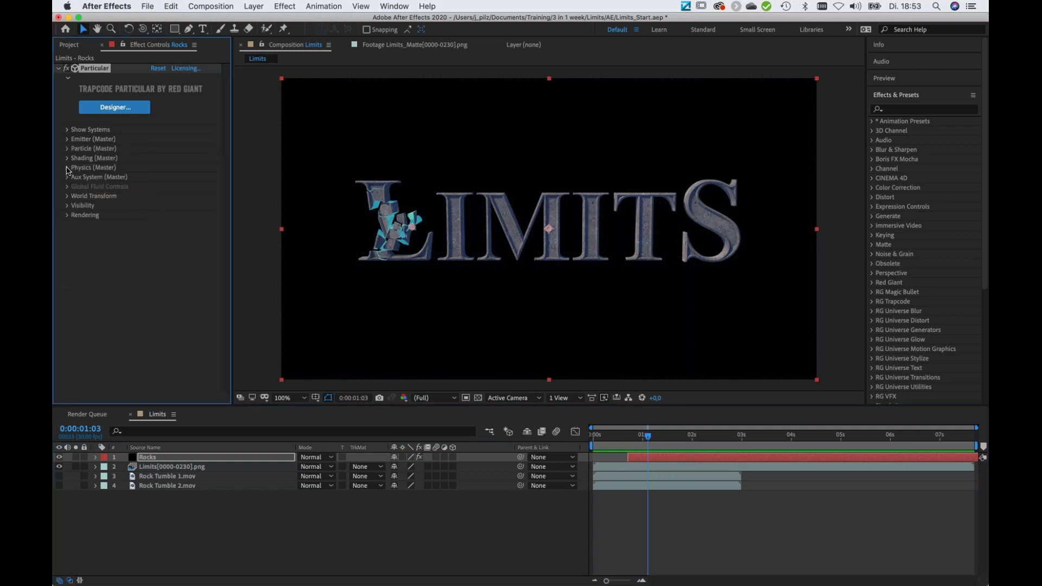
pyautogui.click(67, 168)
pyautogui.click(88, 211)
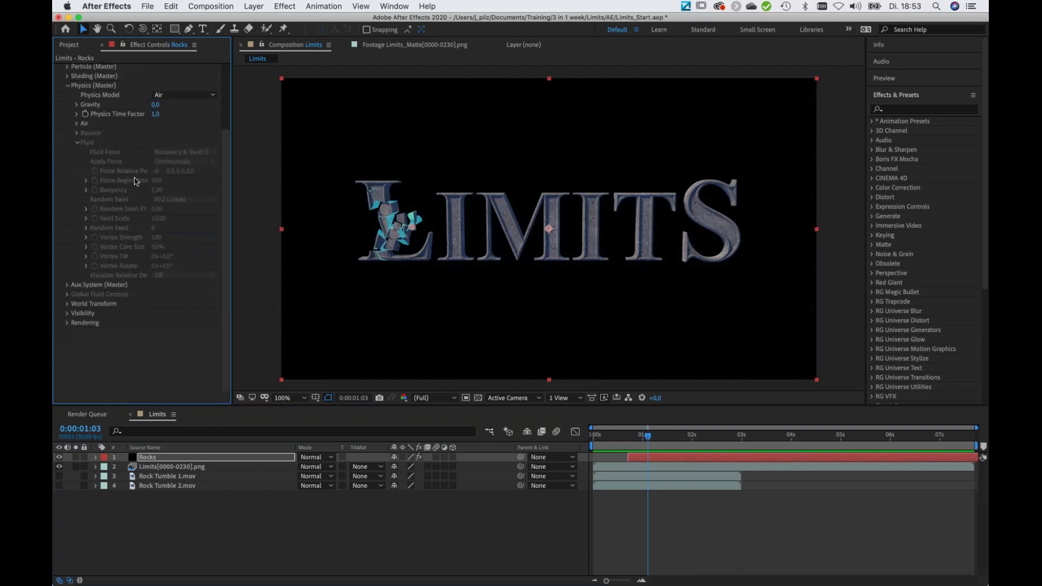
pyautogui.scroll(5, 135, 181)
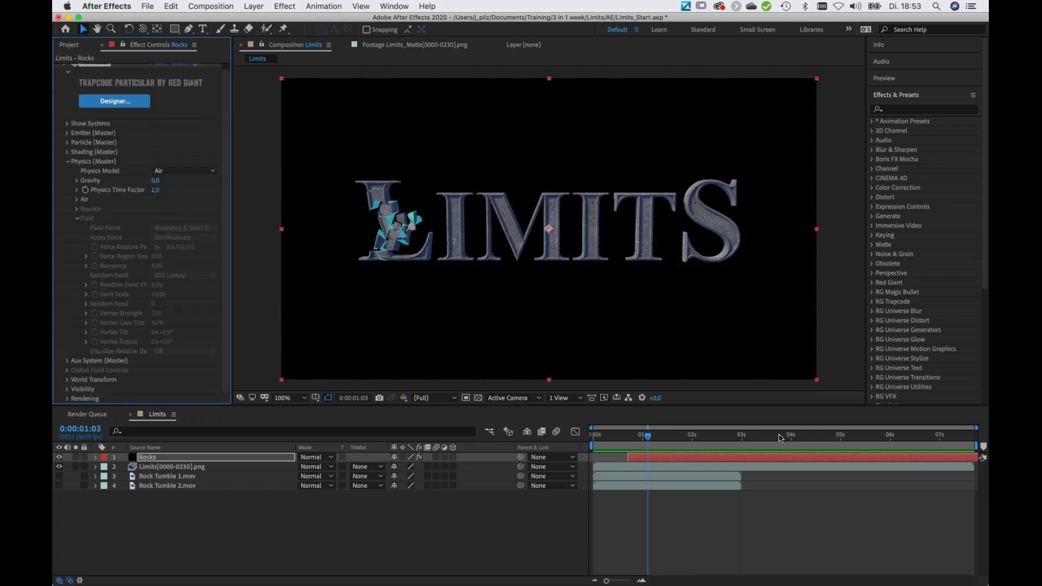
pyautogui.moveTo(790, 437); pyautogui.dragTo(812, 439)
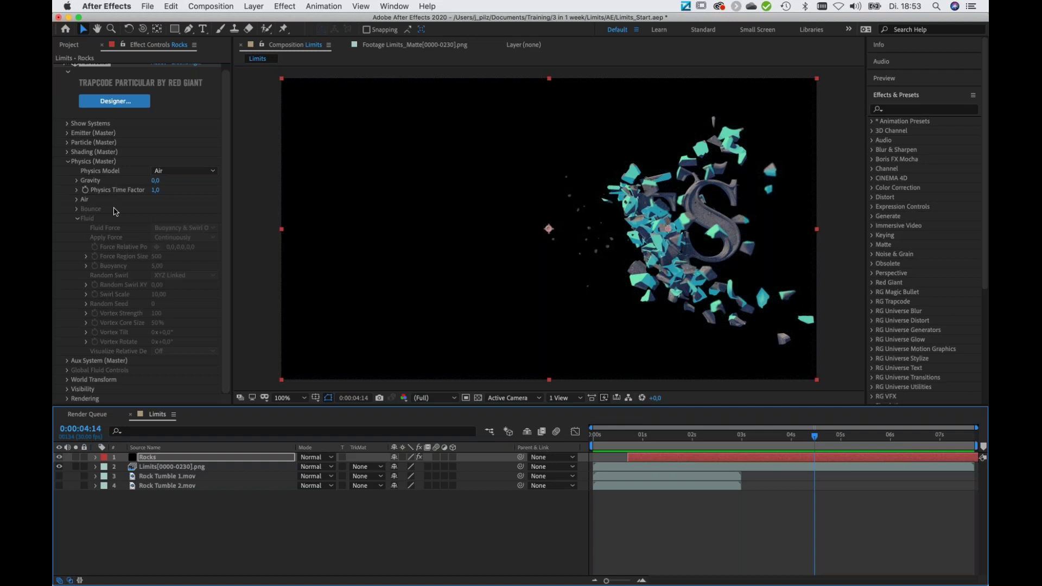
pyautogui.click(76, 203)
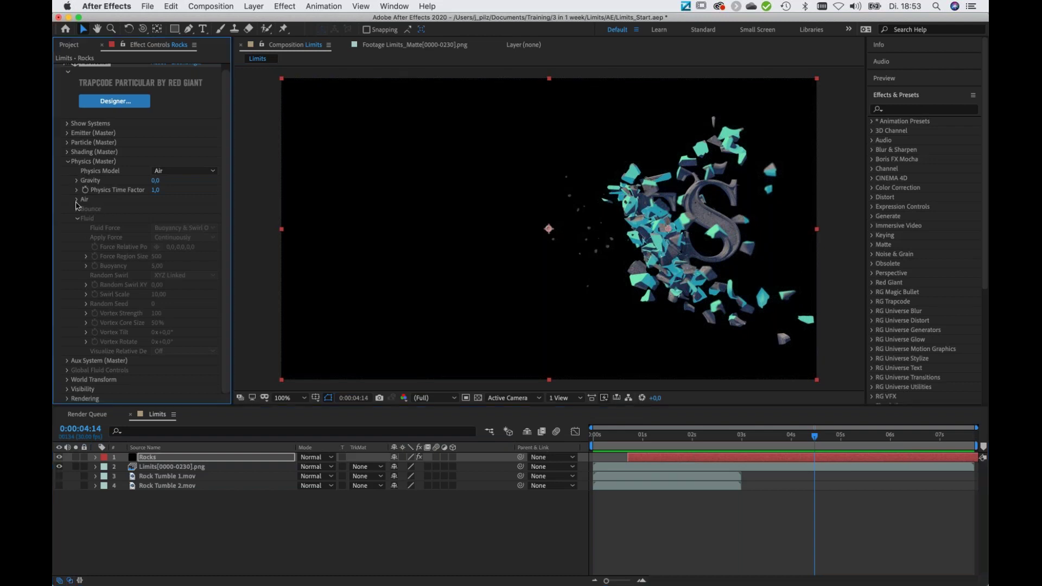
pyautogui.click(77, 200)
pyautogui.moveTo(173, 267); pyautogui.dragTo(185, 269)
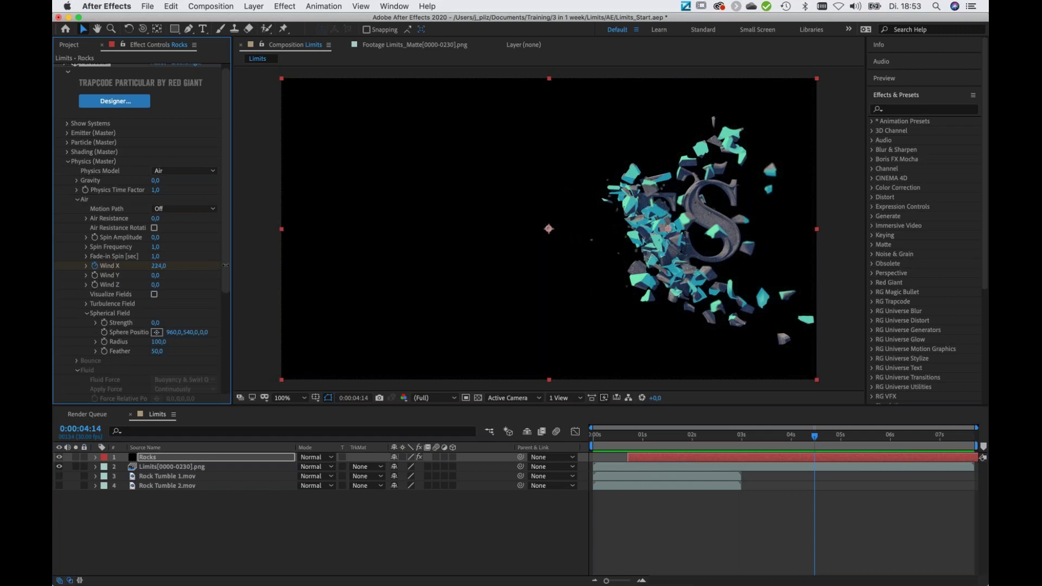
pyautogui.moveTo(258, 267); pyautogui.dragTo(253, 267)
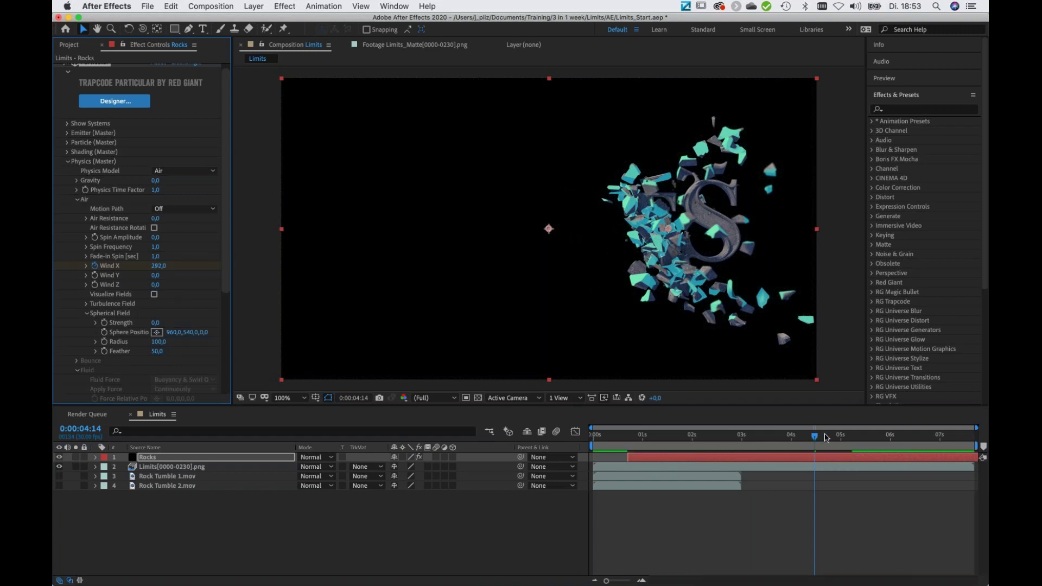
pyautogui.moveTo(825, 438); pyautogui.dragTo(882, 437)
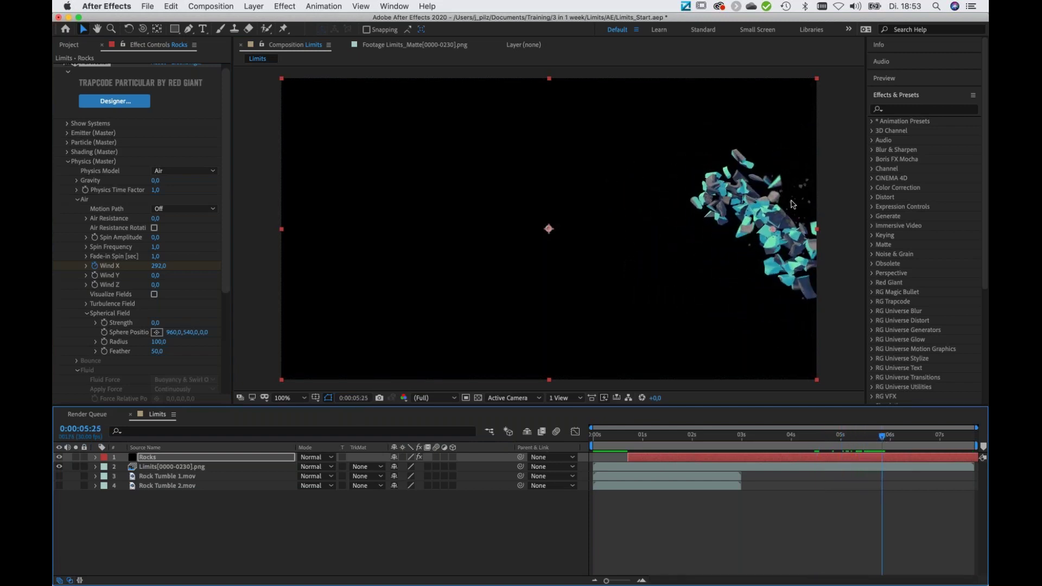
pyautogui.click(68, 162)
# Inspect the rocks against the letters at 0:00:02:20, make the Limits[0000-0230].png layer 3D and select the Rocks layer
pyautogui.click(715, 437)
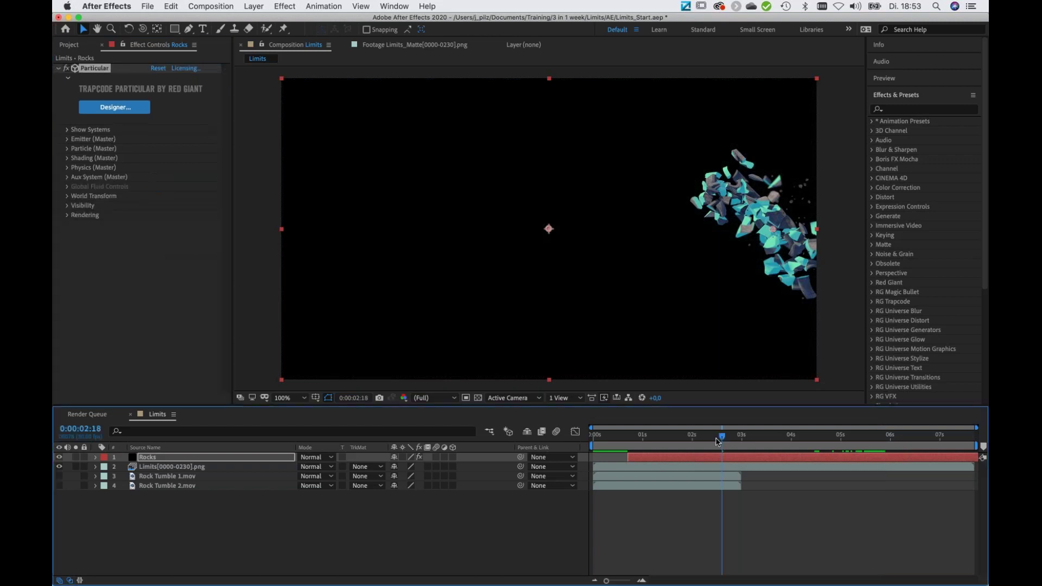
pyautogui.moveTo(722, 442); pyautogui.dragTo(726, 443)
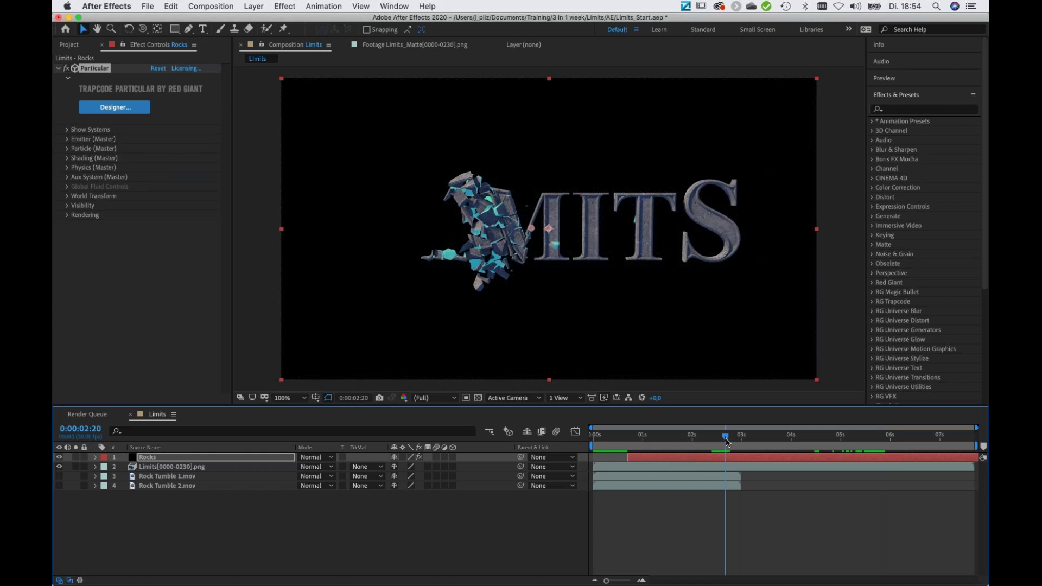
pyautogui.press('.')
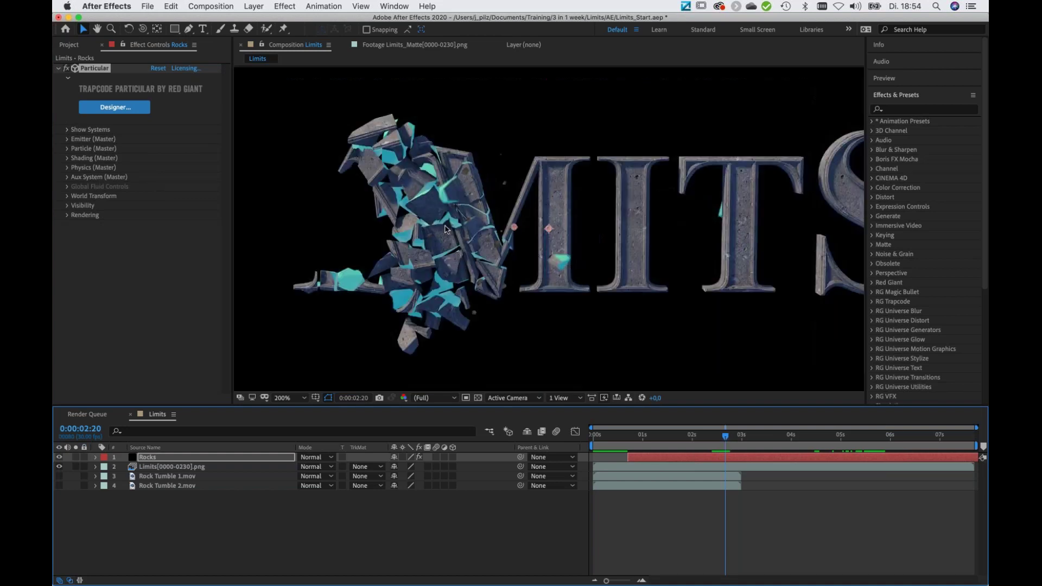
pyautogui.moveTo(444, 235); pyautogui.dragTo(482, 235)
pyautogui.press('.')
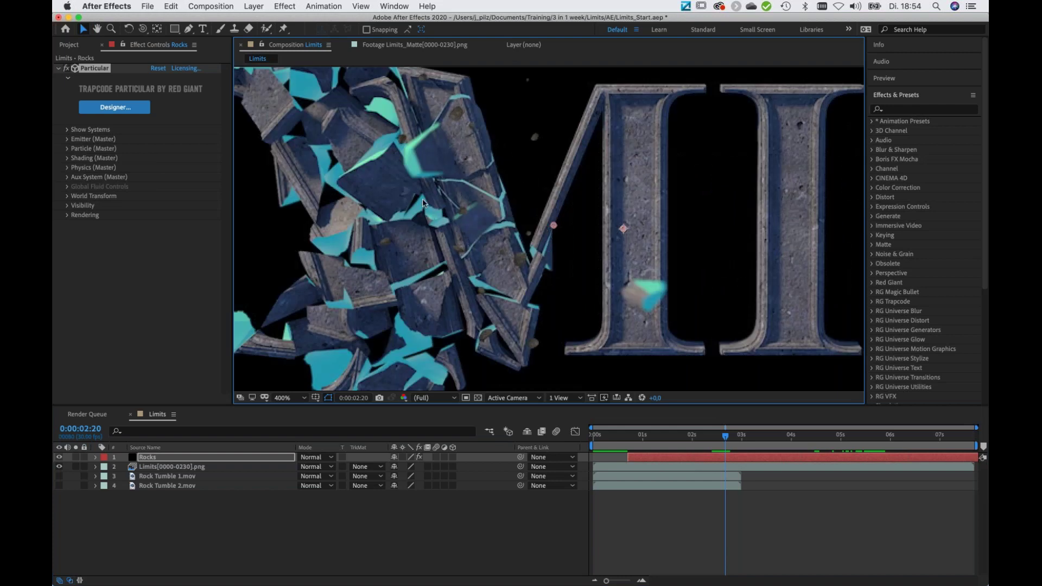
pyautogui.moveTo(424, 203); pyautogui.dragTo(513, 237)
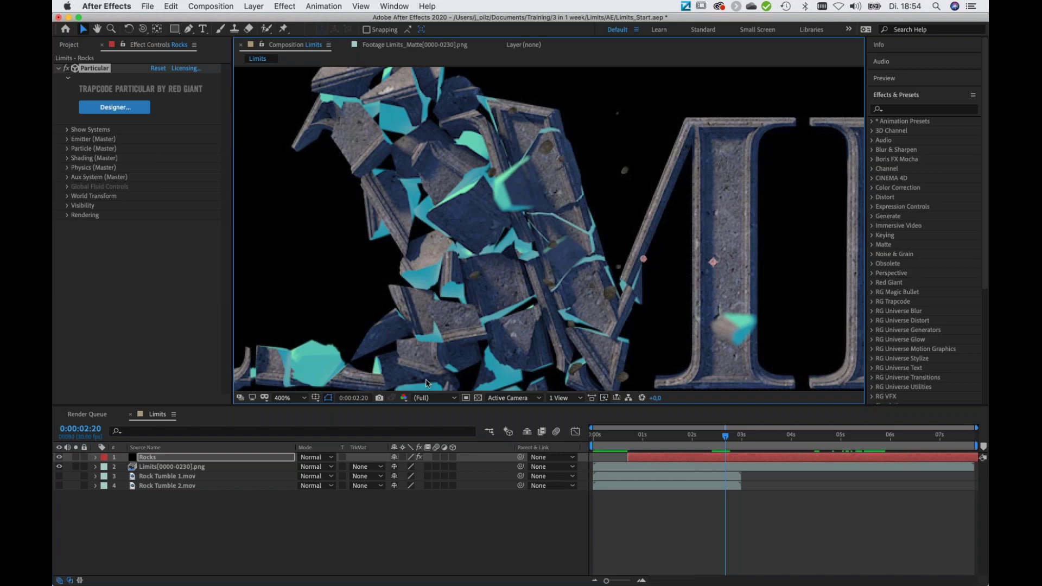
pyautogui.click(199, 469)
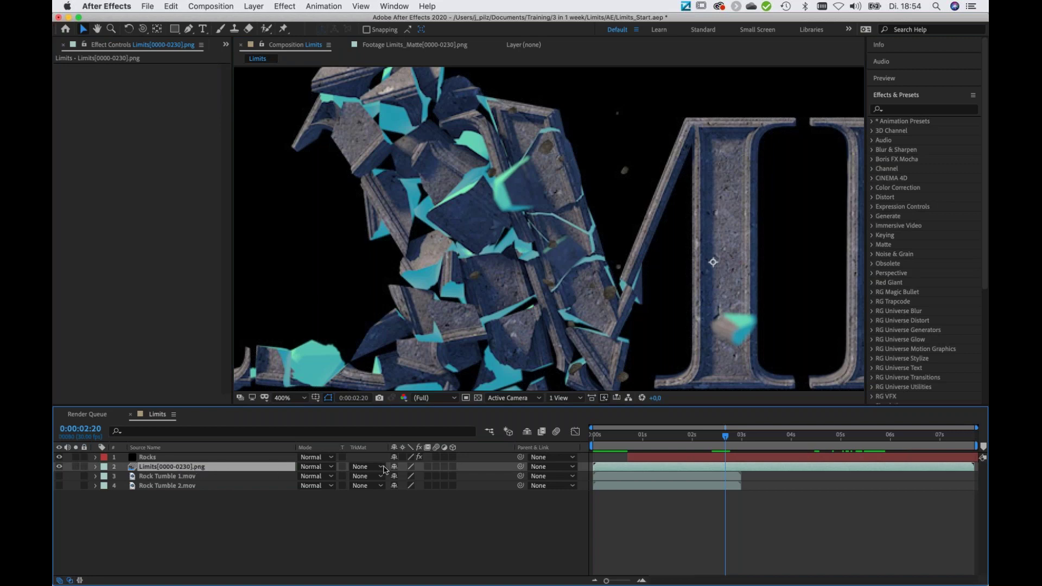
pyautogui.click(453, 467)
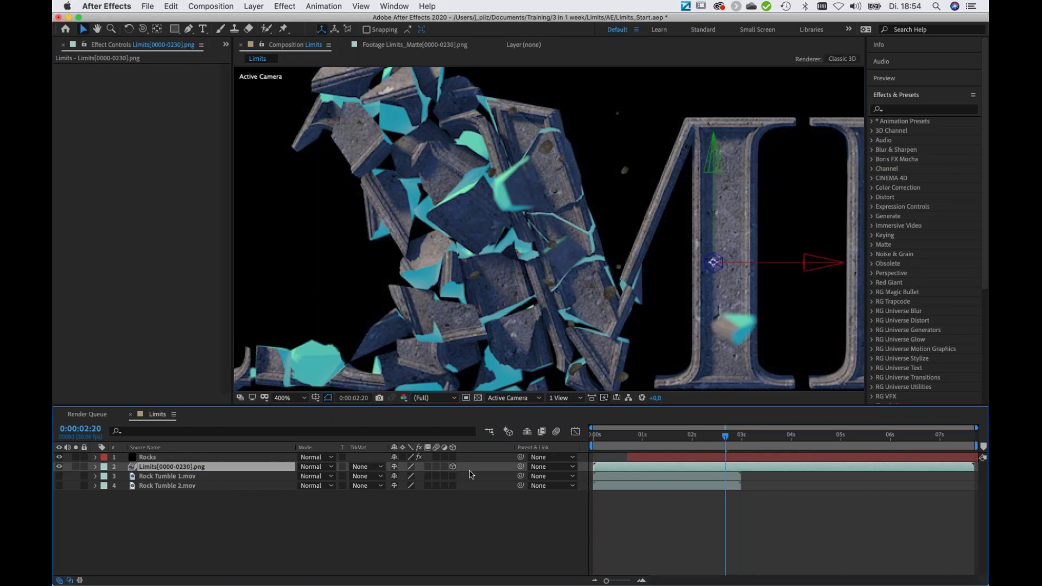
pyautogui.click(152, 458)
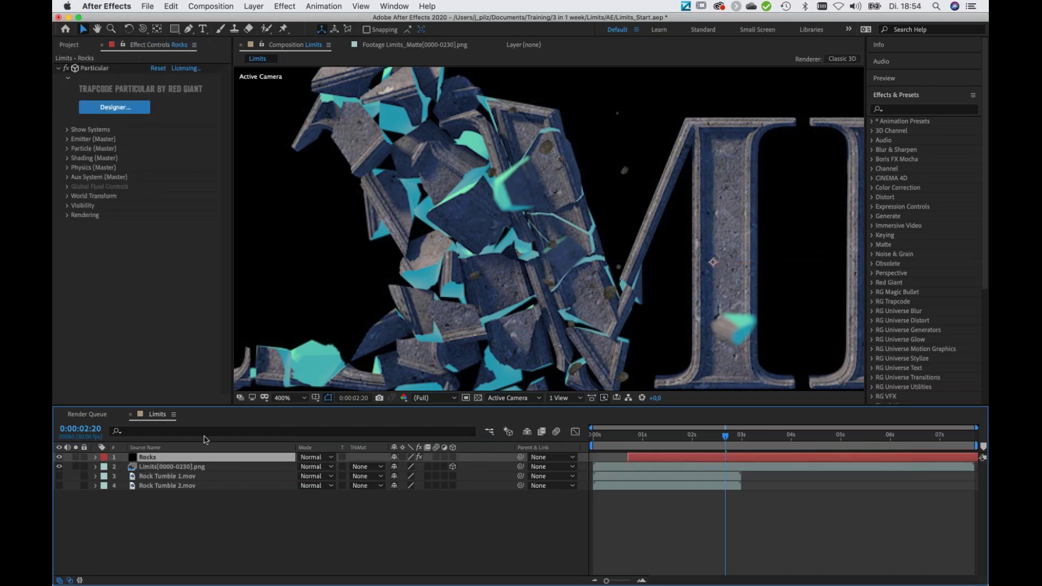
# Set the Rocks' Particular obscuration layer to Limits[0000-0230].png and check how the letters hide the rocks between 0:00:02:07 and 0:00:02:20
pyautogui.click(67, 206)
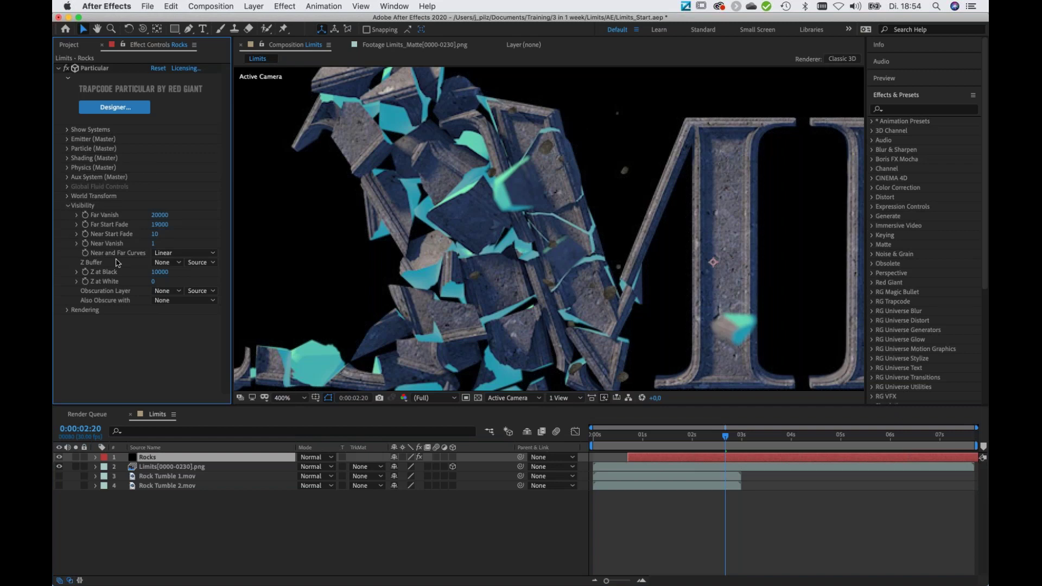
pyautogui.click(166, 291)
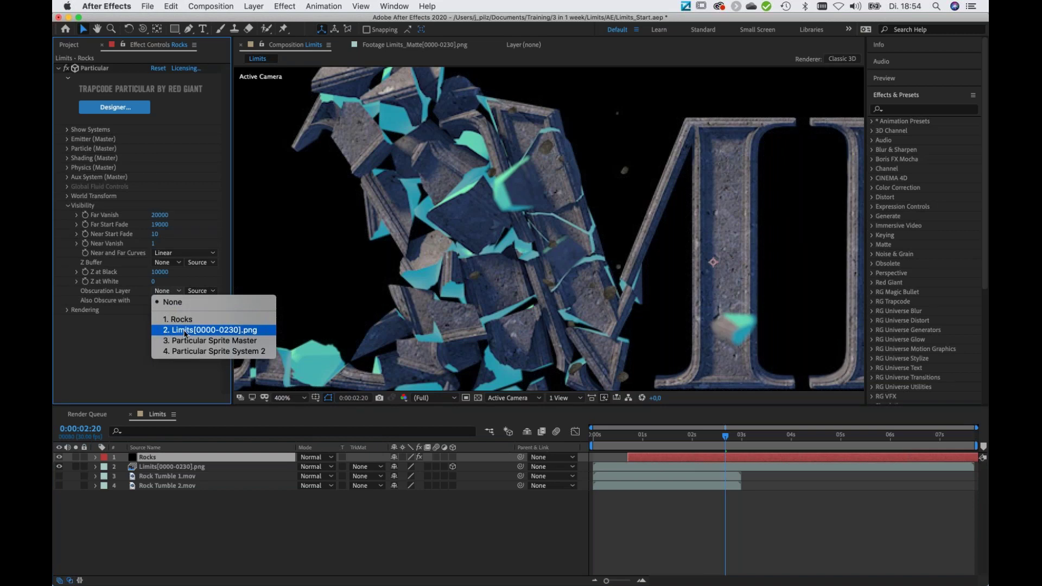
pyautogui.click(247, 331)
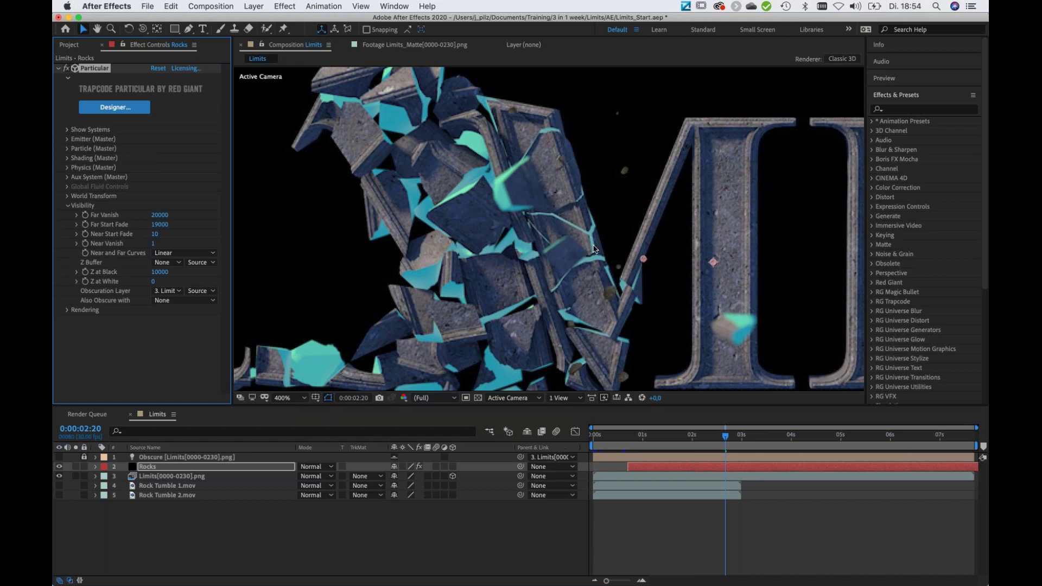
pyautogui.click(727, 438)
pyautogui.moveTo(728, 437); pyautogui.dragTo(704, 436)
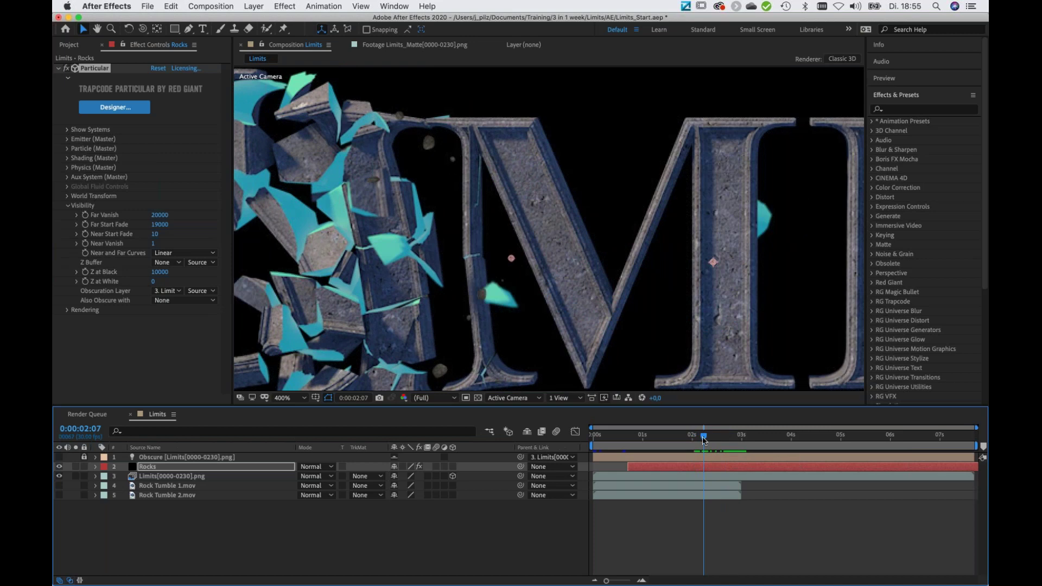
pyautogui.moveTo(704, 439); pyautogui.dragTo(705, 440)
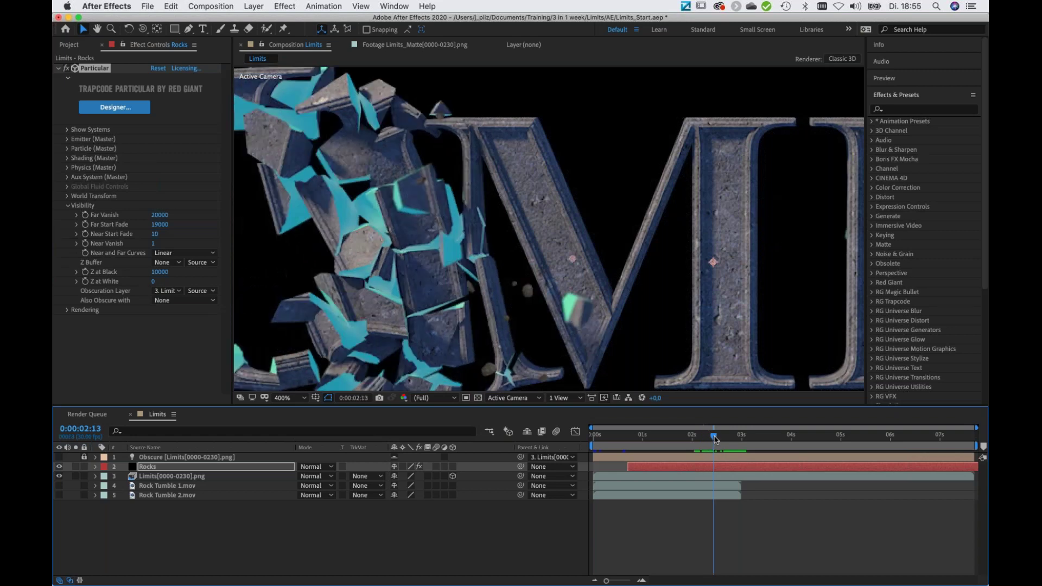
pyautogui.press('pageup')
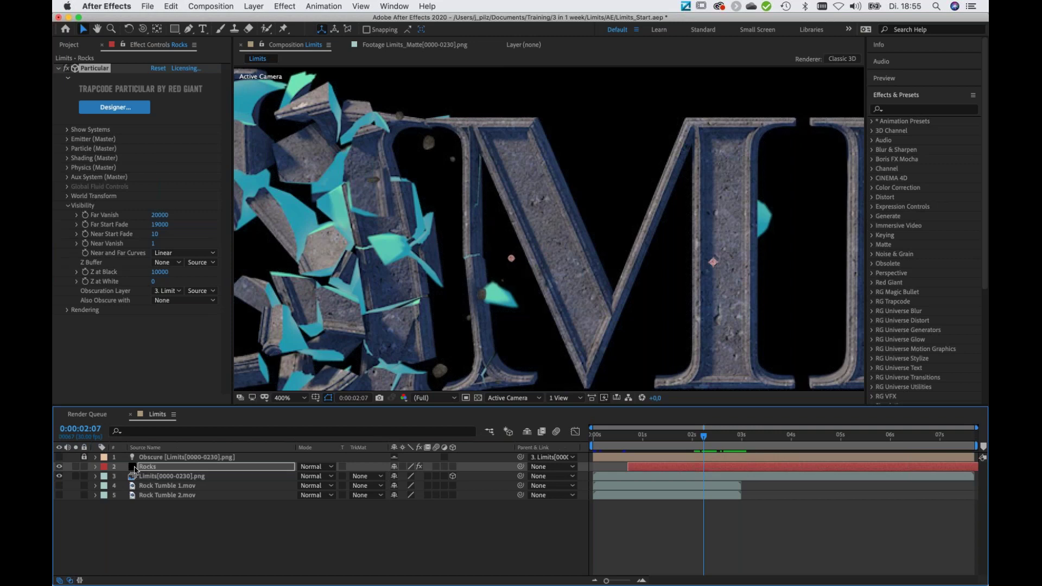
# Add an Inner Shadow layer style to the Rocks layer and set its angle to 286°
pyautogui.rightClick(135, 470)
pyautogui.moveTo(194, 423)
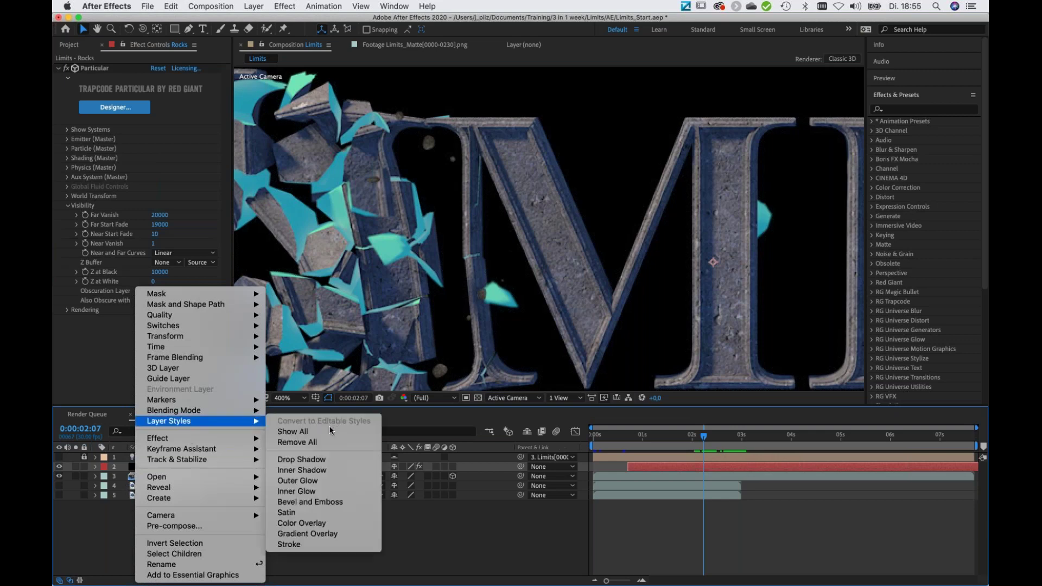
pyautogui.click(317, 471)
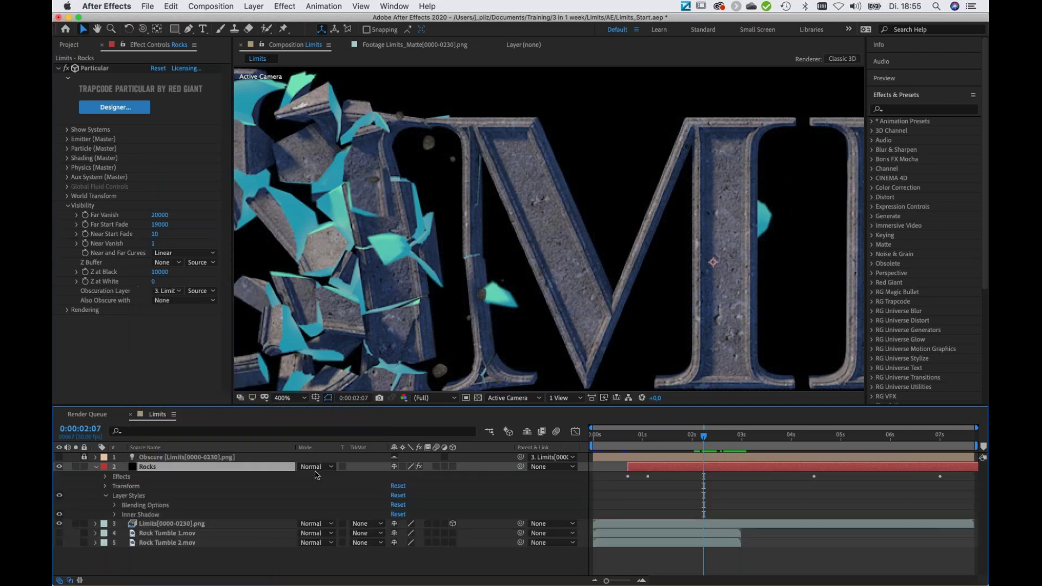
pyautogui.click(114, 514)
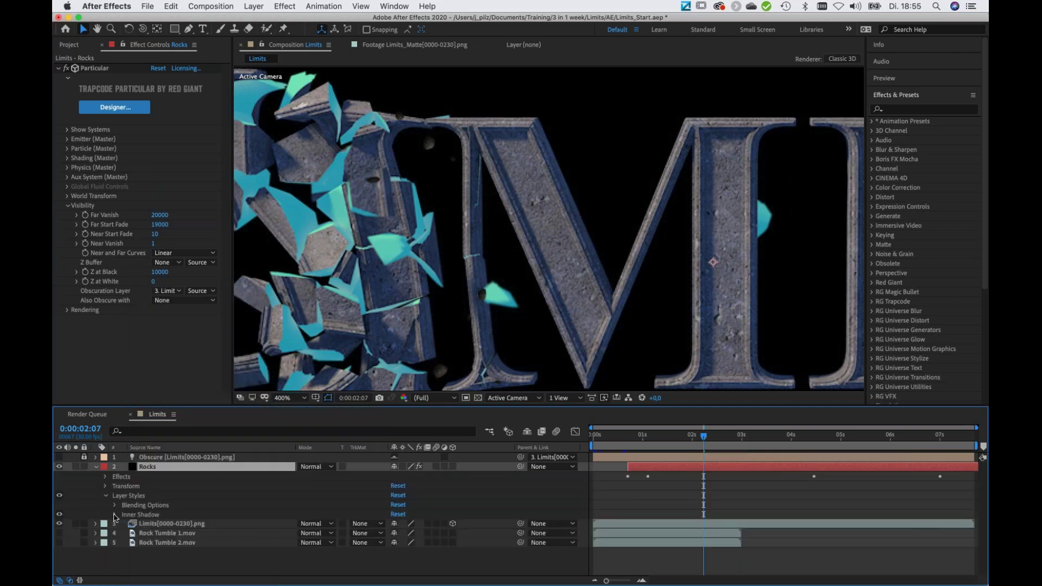
pyautogui.scroll(-2, 288, 514)
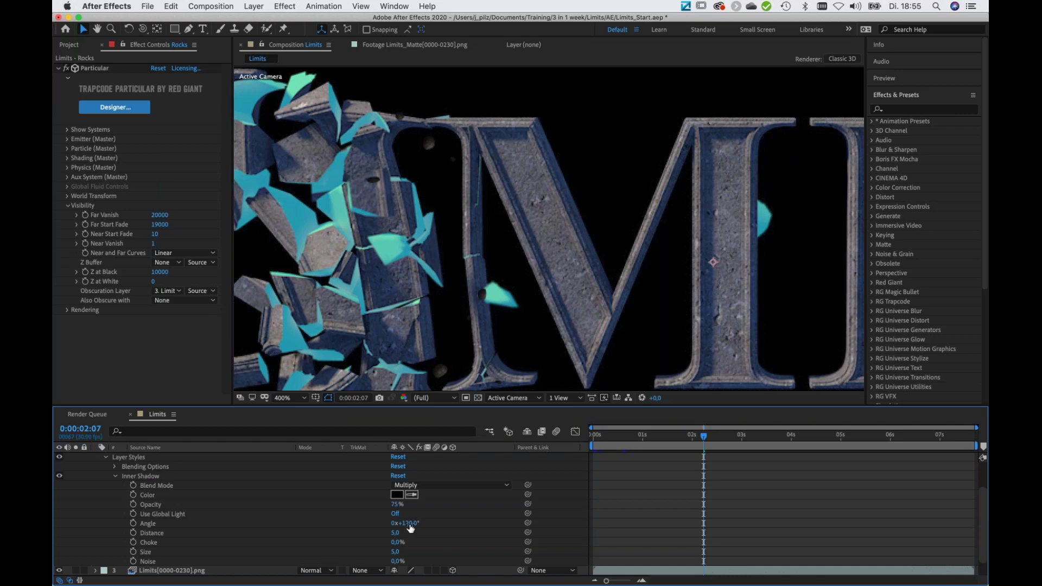
pyautogui.moveTo(409, 523); pyautogui.dragTo(484, 528)
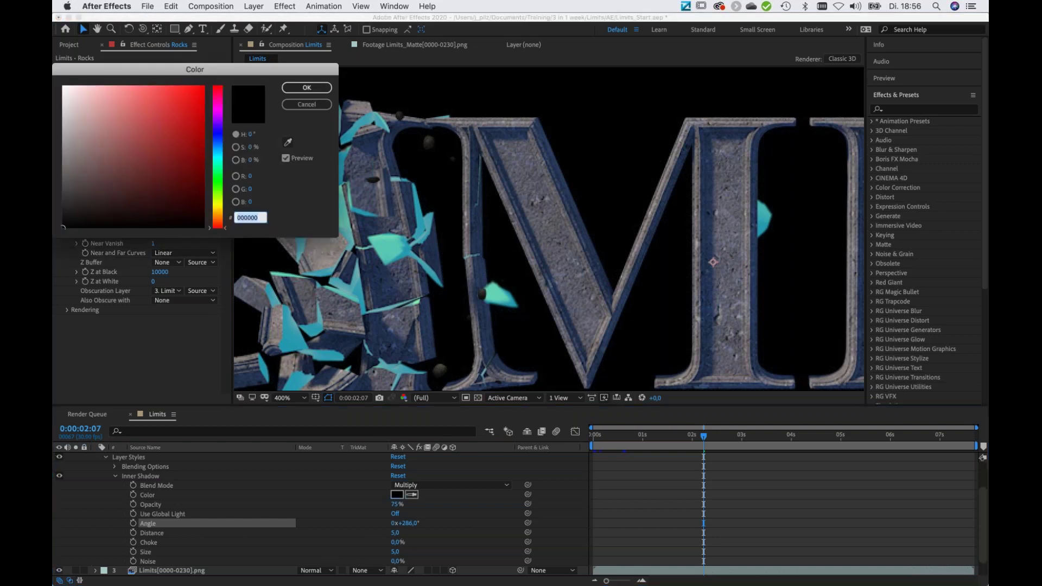
# Give the inner shadow the dark blue color 0F1537, Color Burn blend mode and 17% opacity
pyautogui.click(217, 137)
pyautogui.click(165, 195)
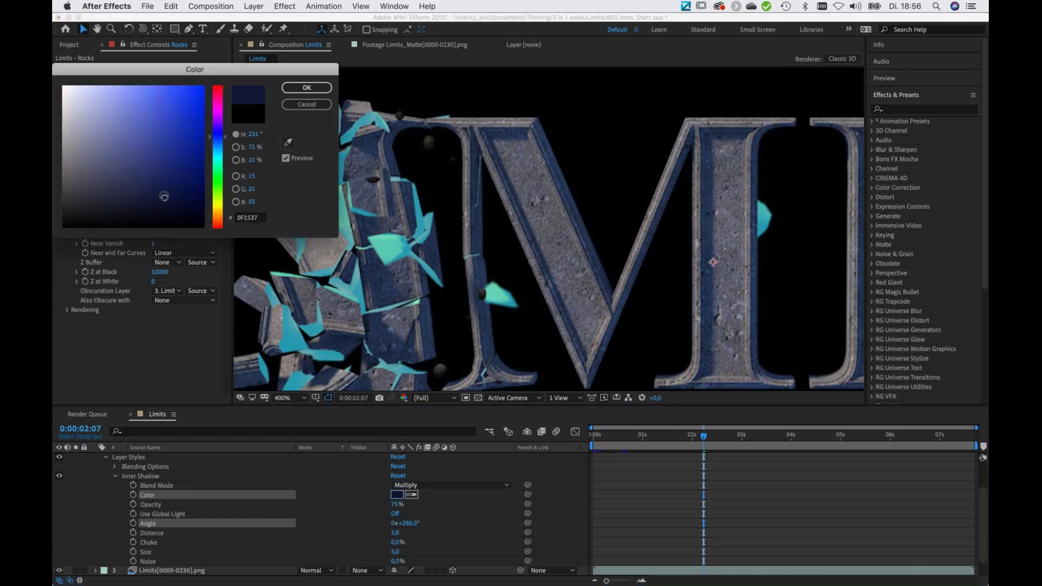
pyautogui.click(307, 87)
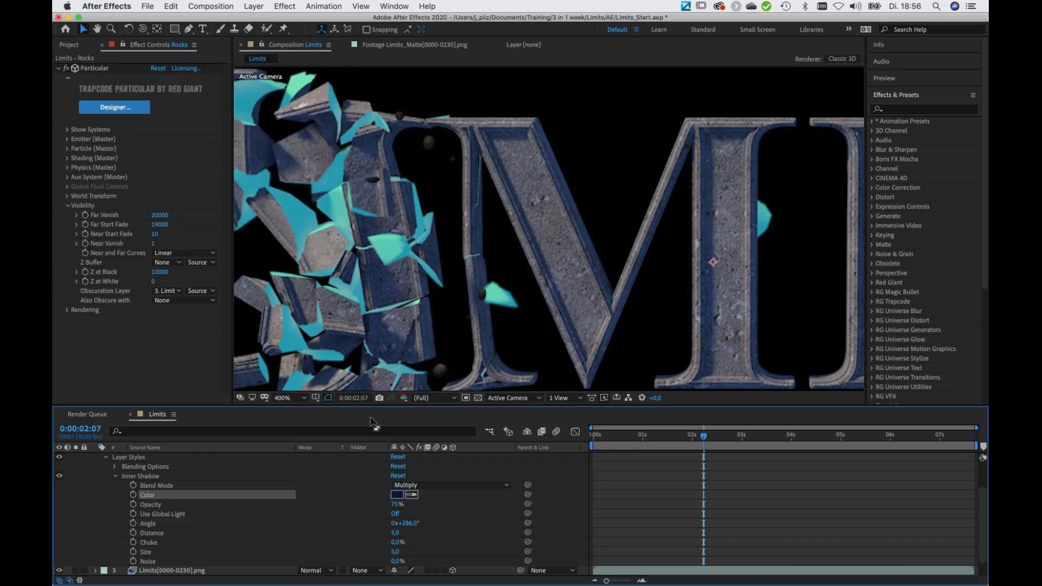
pyautogui.click(432, 487)
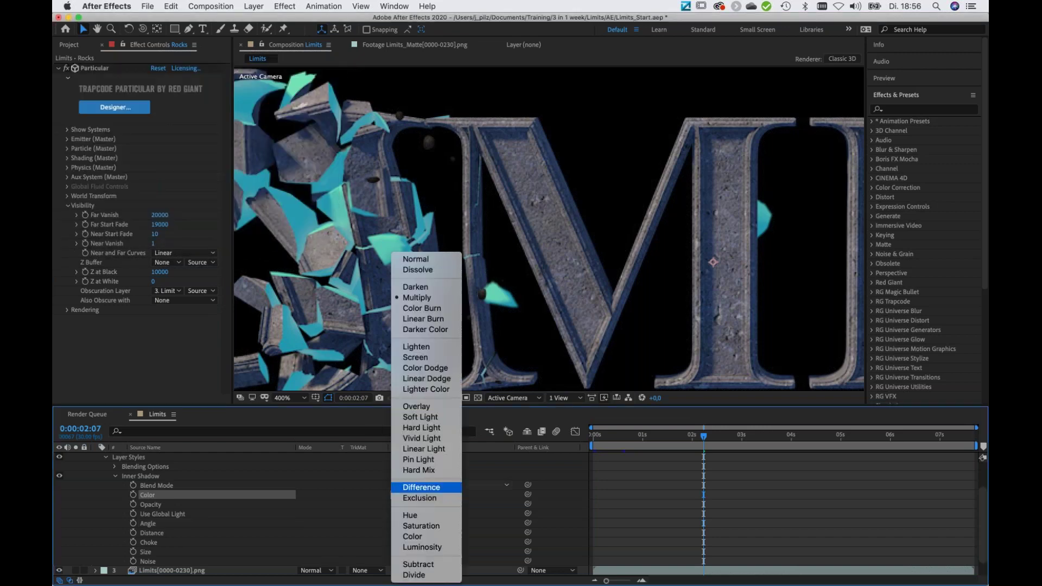
pyautogui.click(429, 308)
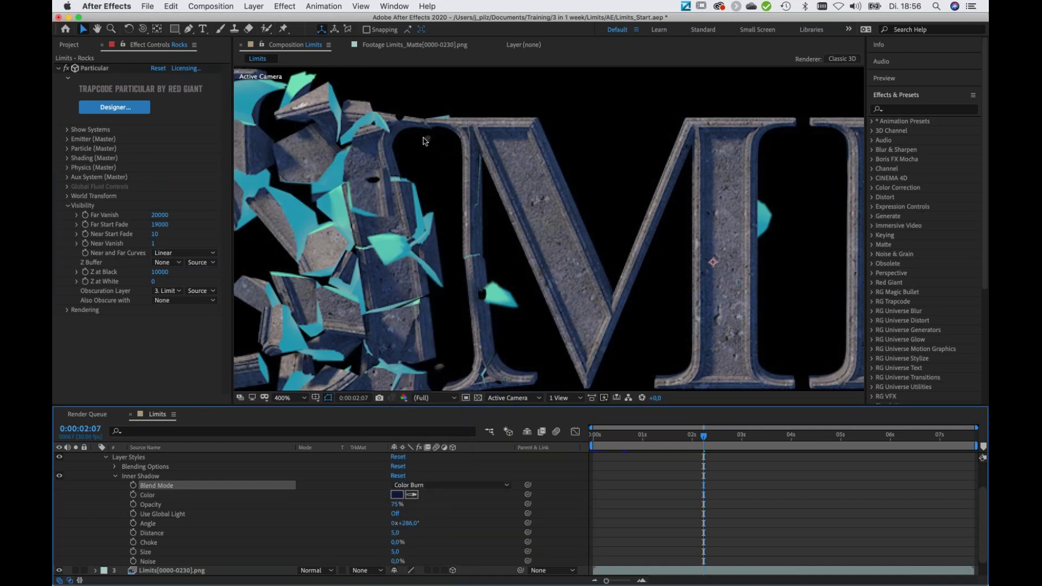
pyautogui.moveTo(395, 508); pyautogui.dragTo(357, 506)
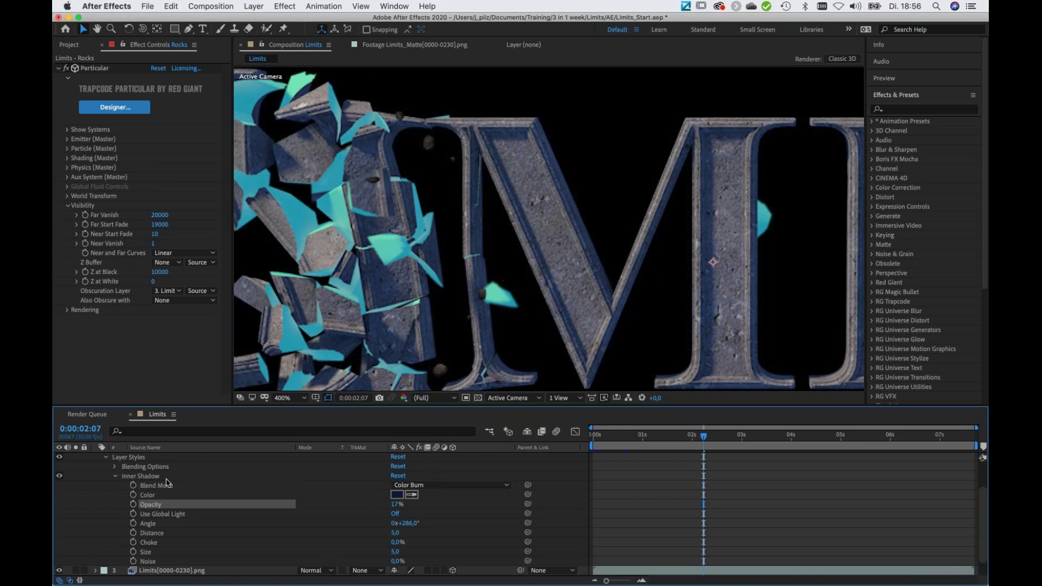
pyautogui.click(115, 478)
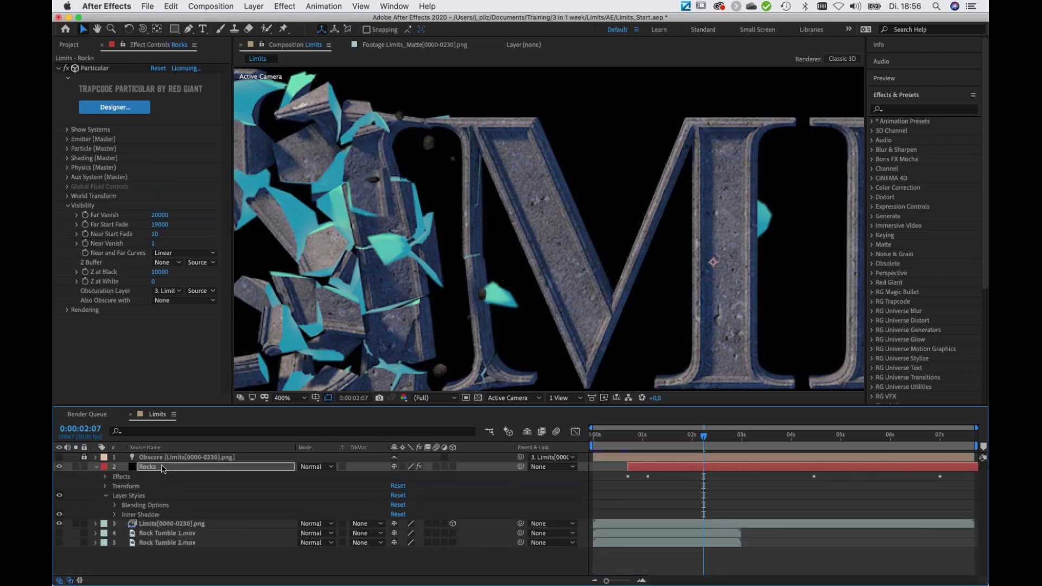
# Add a Bevel and Emboss layer style to the Rocks layer with 0% shadow opacity and a size of 3
pyautogui.rightClick(162, 469)
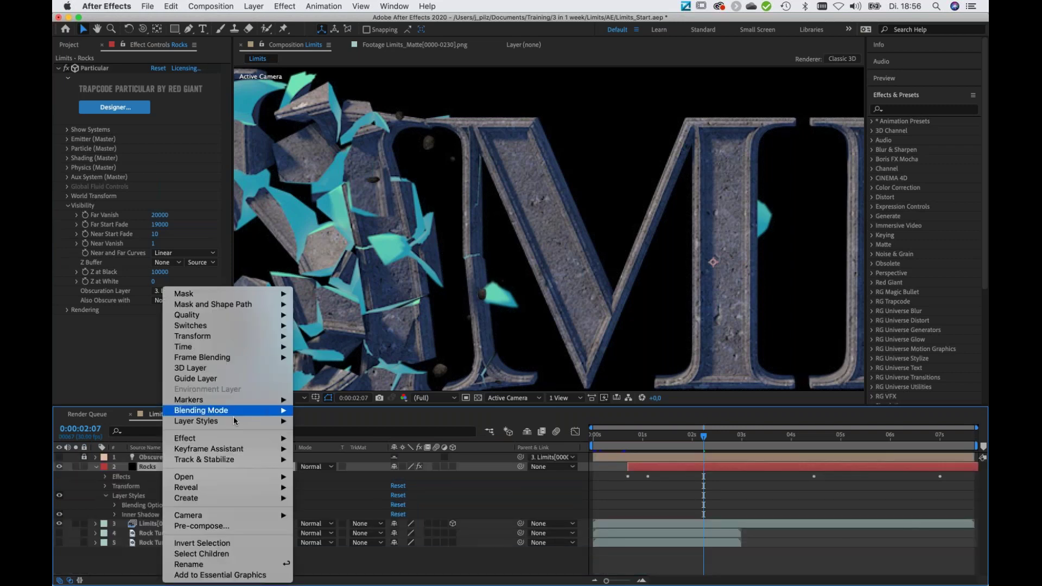
pyautogui.moveTo(233, 421)
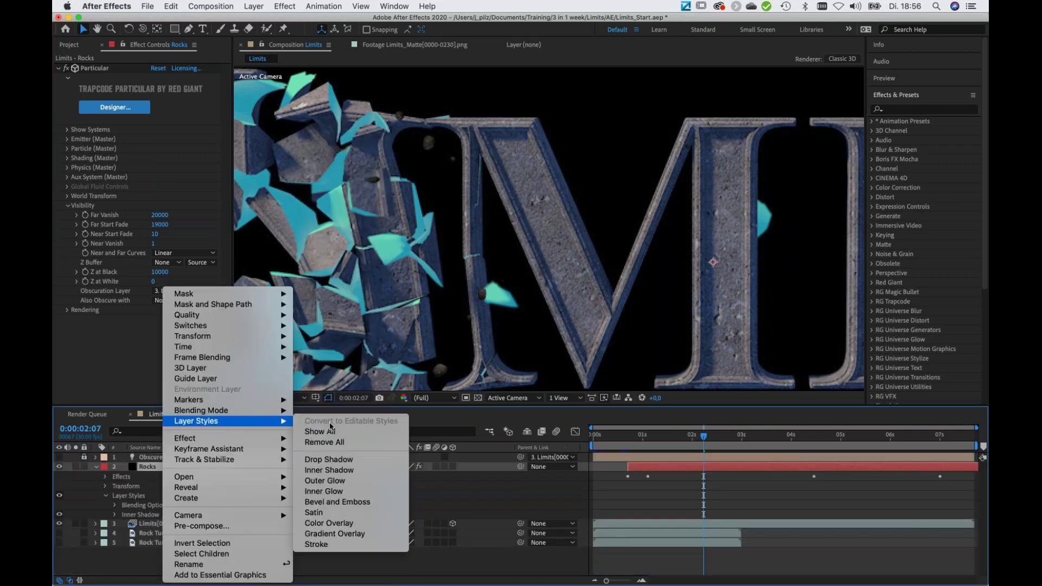
pyautogui.click(342, 505)
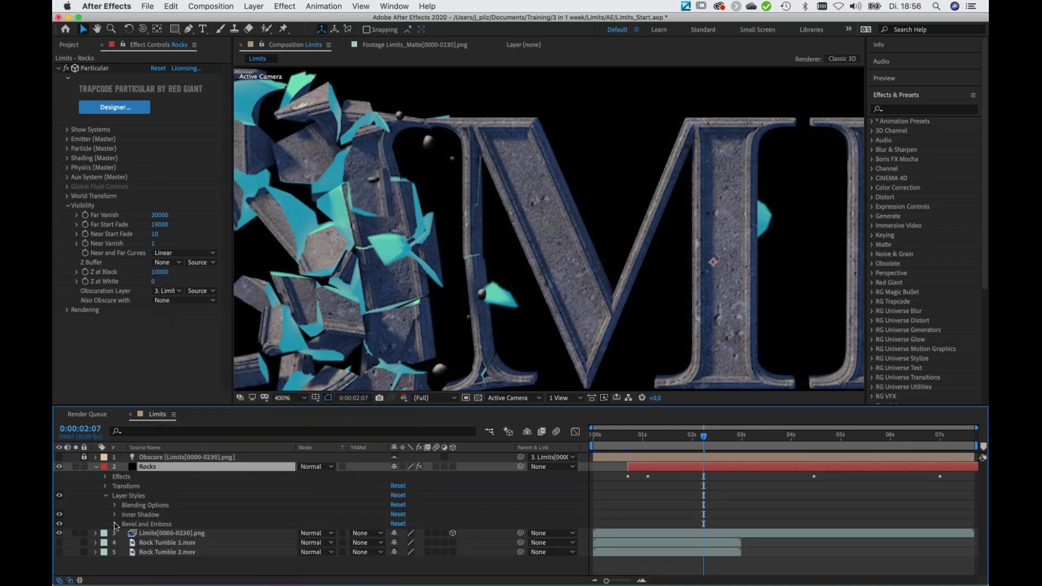
pyautogui.click(115, 525)
pyautogui.scroll(-3, 253, 502)
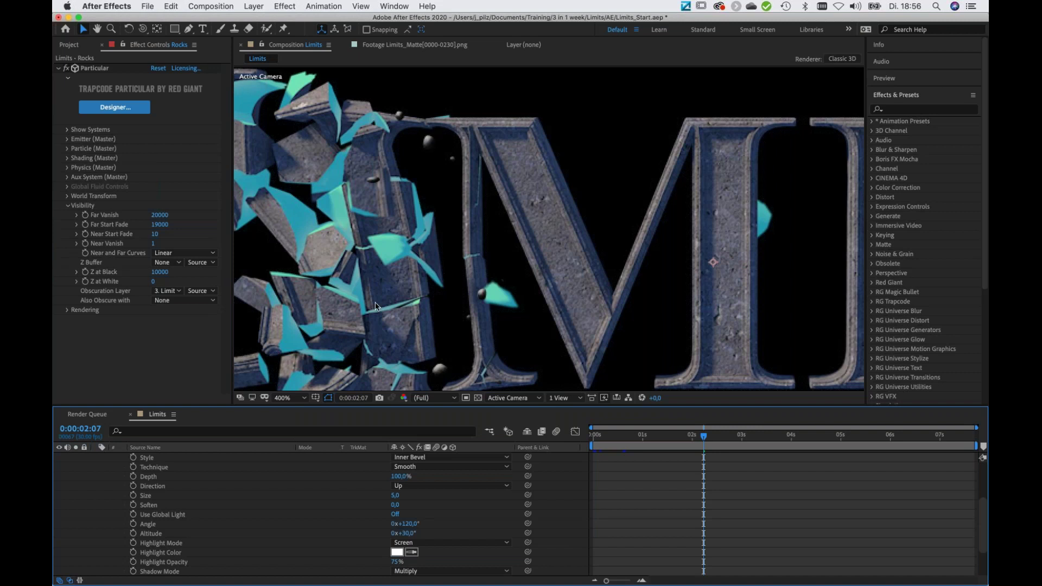
pyautogui.scroll(-2, 342, 482)
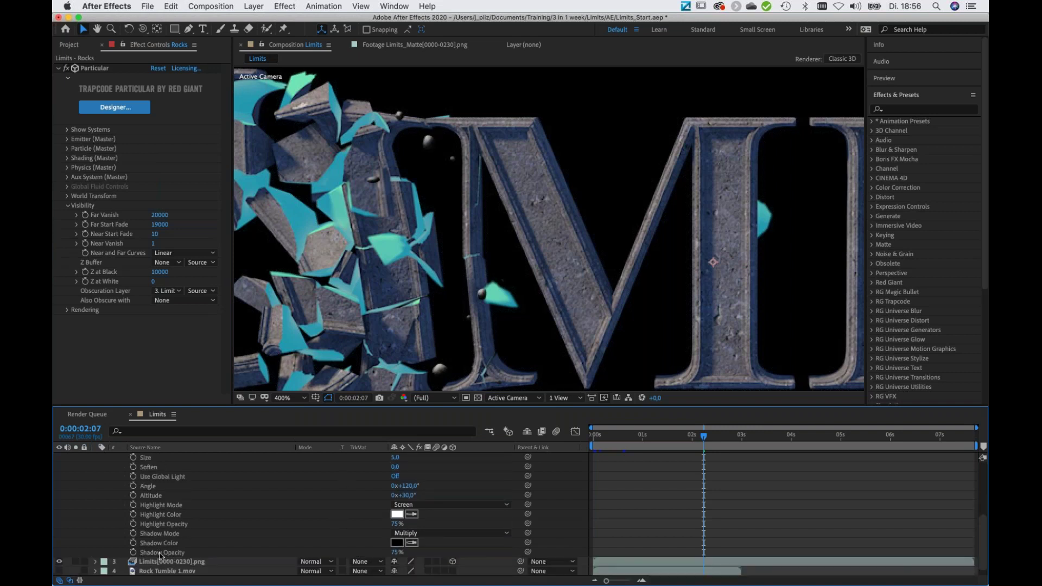
pyautogui.moveTo(394, 552); pyautogui.dragTo(244, 550)
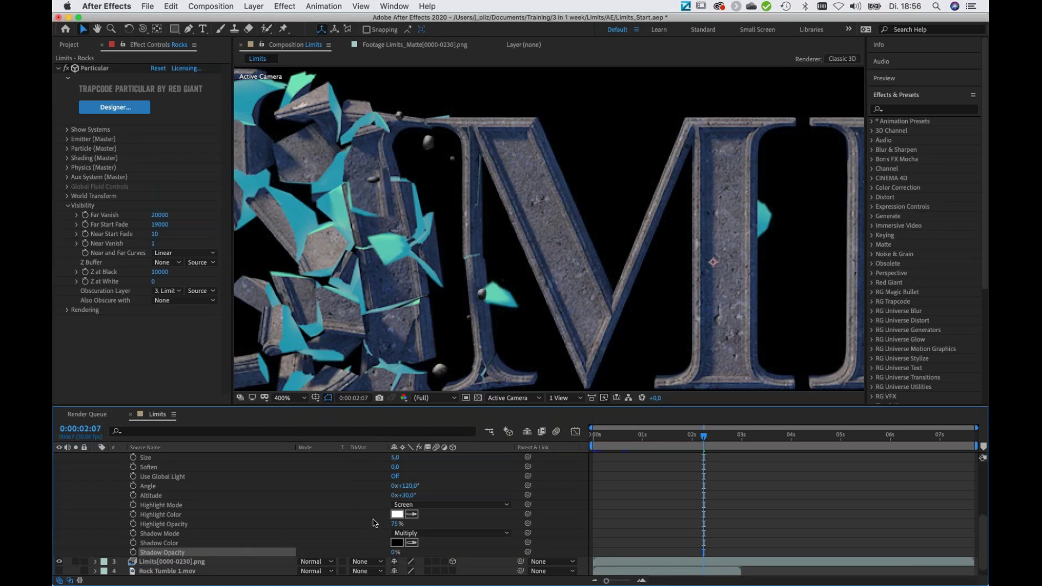
pyautogui.click(395, 459)
pyautogui.press('Return')
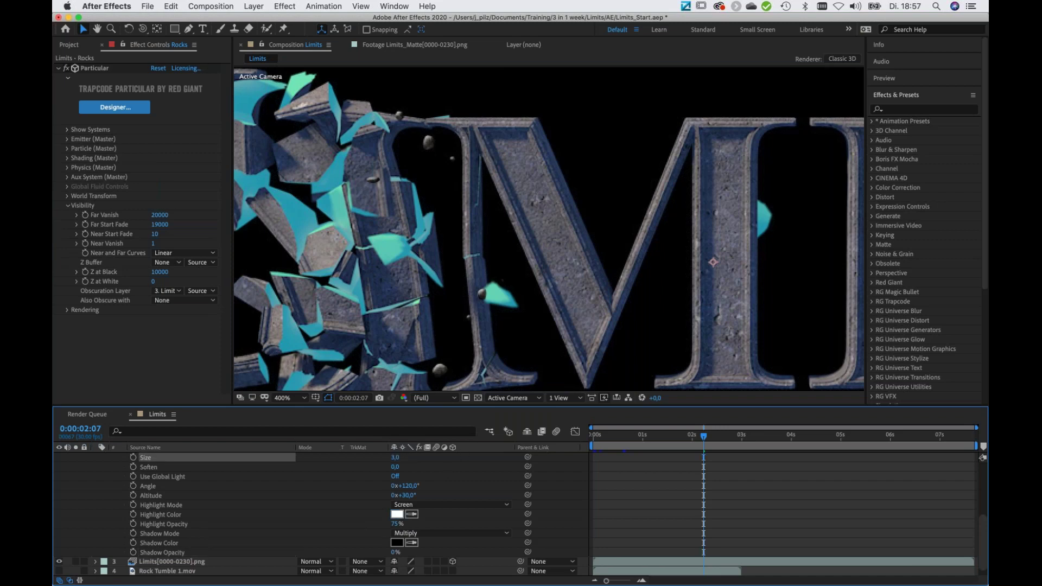
# Set the bevel's highlight color to the warm cream FFF3D6 and its highlight mode to Color Dodge
pyautogui.click(397, 514)
pyautogui.click(219, 211)
pyautogui.moveTo(220, 212); pyautogui.dragTo(219, 215)
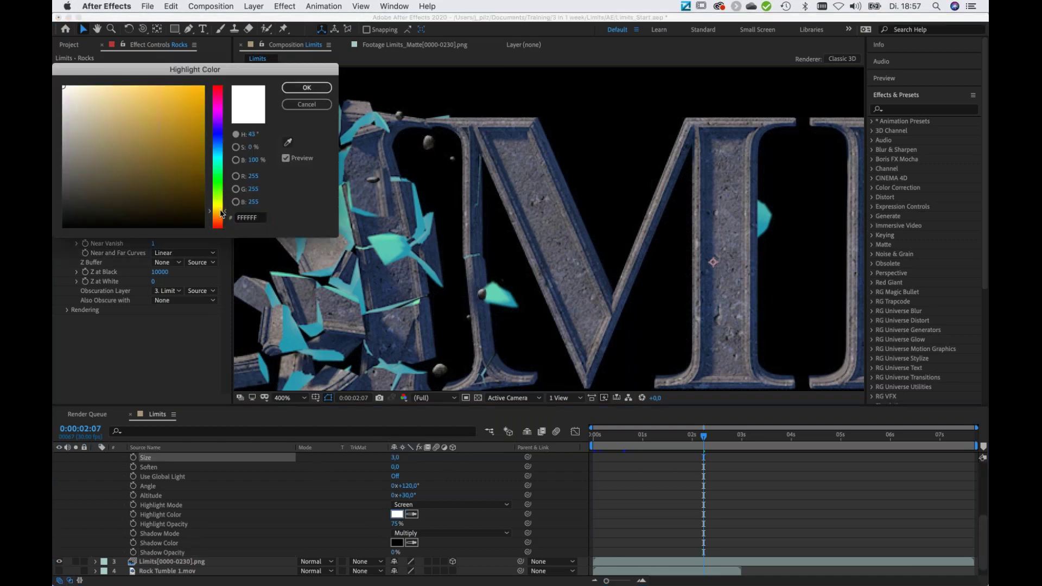
pyautogui.click(85, 86)
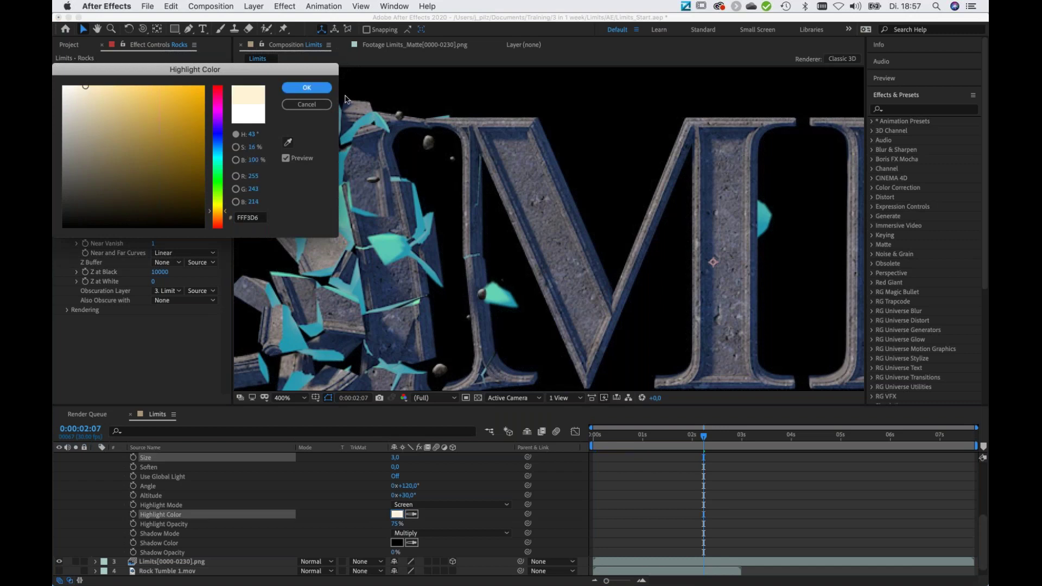
pyautogui.press('Return')
pyautogui.click(417, 505)
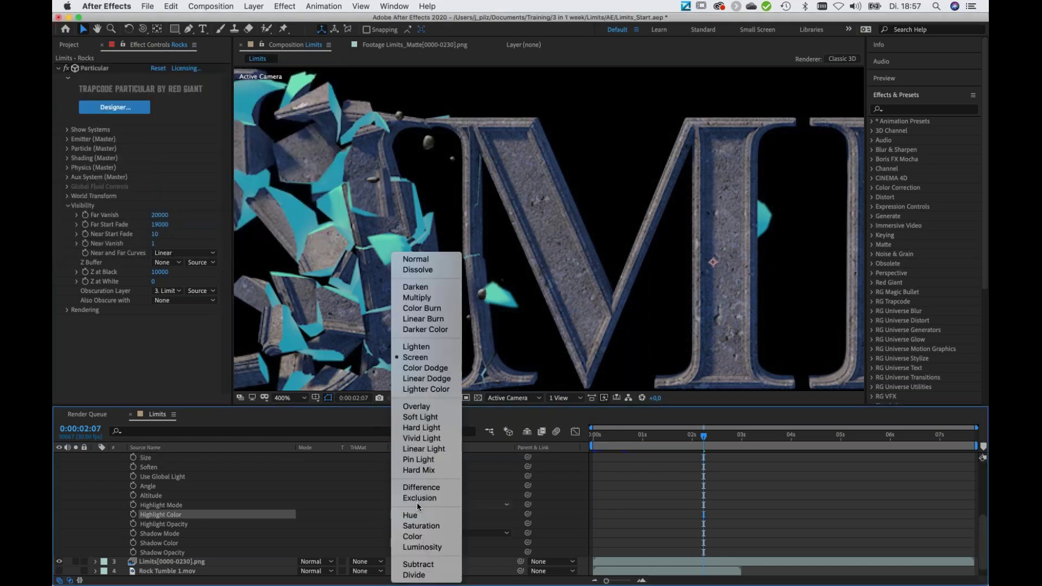
pyautogui.click(413, 369)
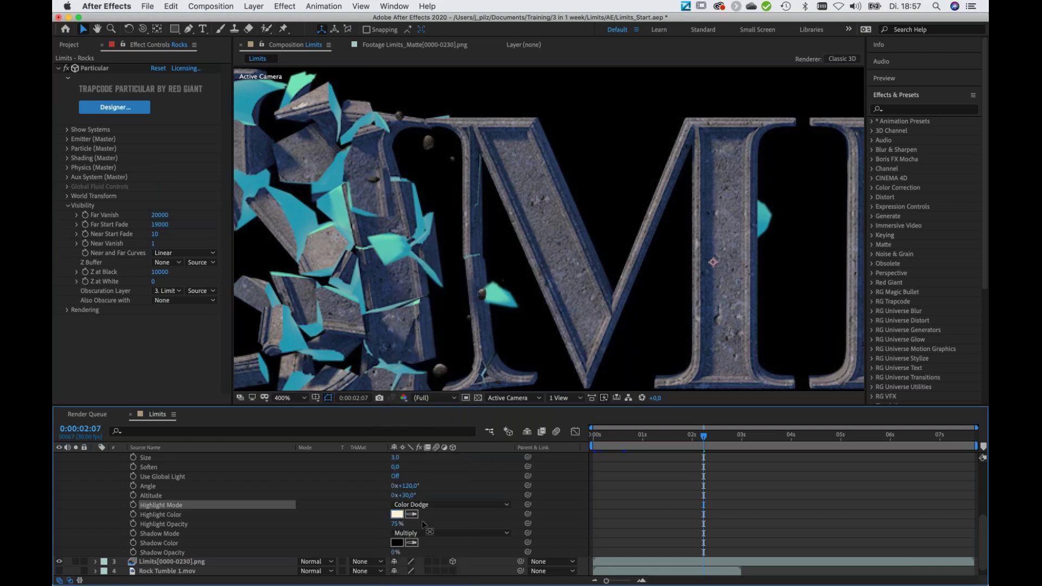
# Lighten the bevel's highlight color to a paler, less saturated cream
pyautogui.click(397, 514)
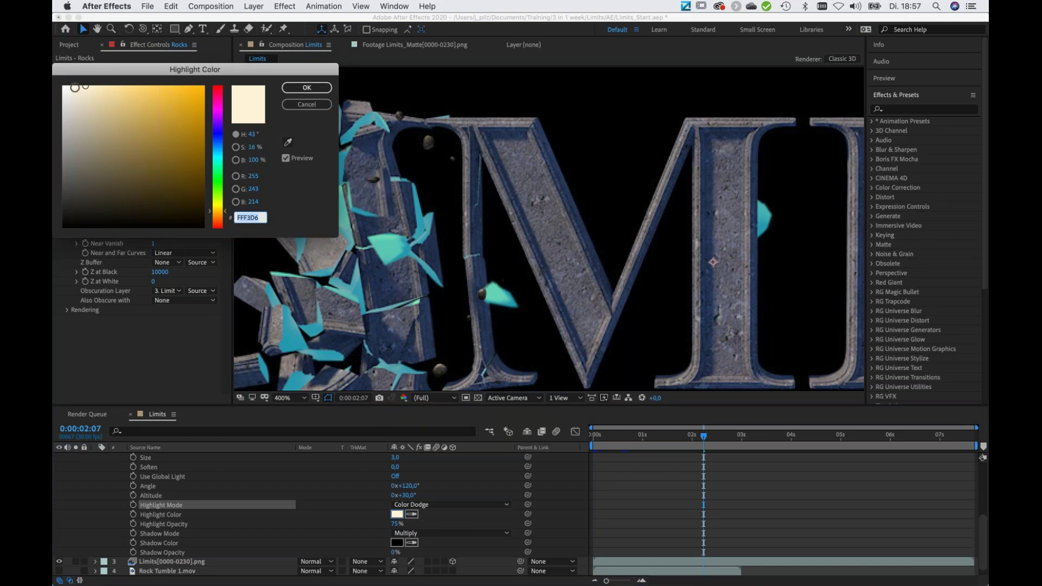
pyautogui.click(75, 88)
pyautogui.moveTo(74, 85); pyautogui.dragTo(75, 85)
pyautogui.press('Return')
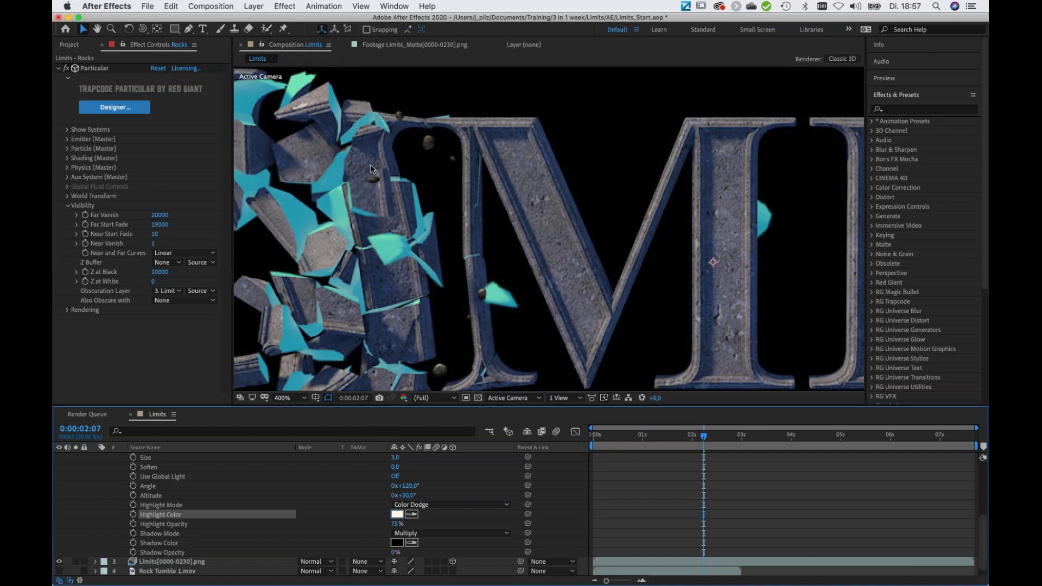
# Switch the Inner Shadow and Bevel and Emboss styles off and back on to compare the rocks' shading
pyautogui.scroll(5, 83, 543)
pyautogui.click(114, 524)
pyautogui.moveTo(59, 515); pyautogui.dragTo(61, 524)
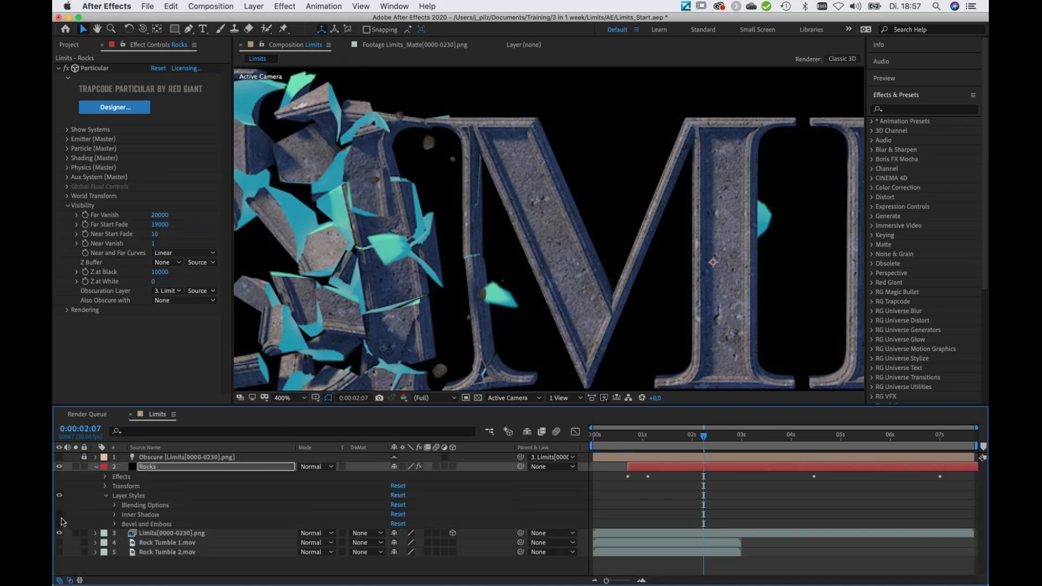
pyautogui.moveTo(61, 517); pyautogui.dragTo(61, 524)
# Show the whole title centered in the composition view at 100% and collapse the Rocks layer's properties
pyautogui.press(',')
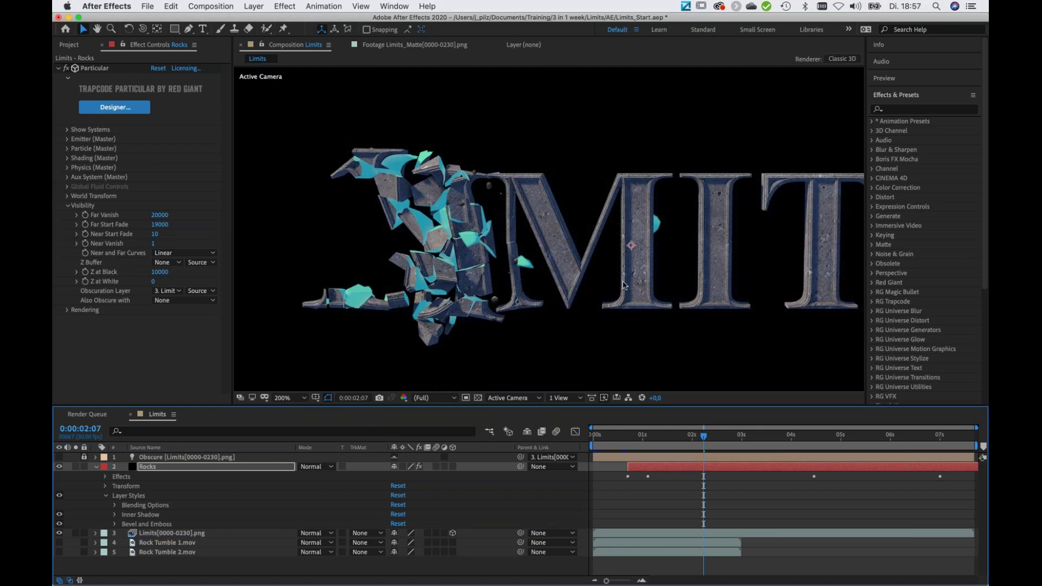
pyautogui.press(',')
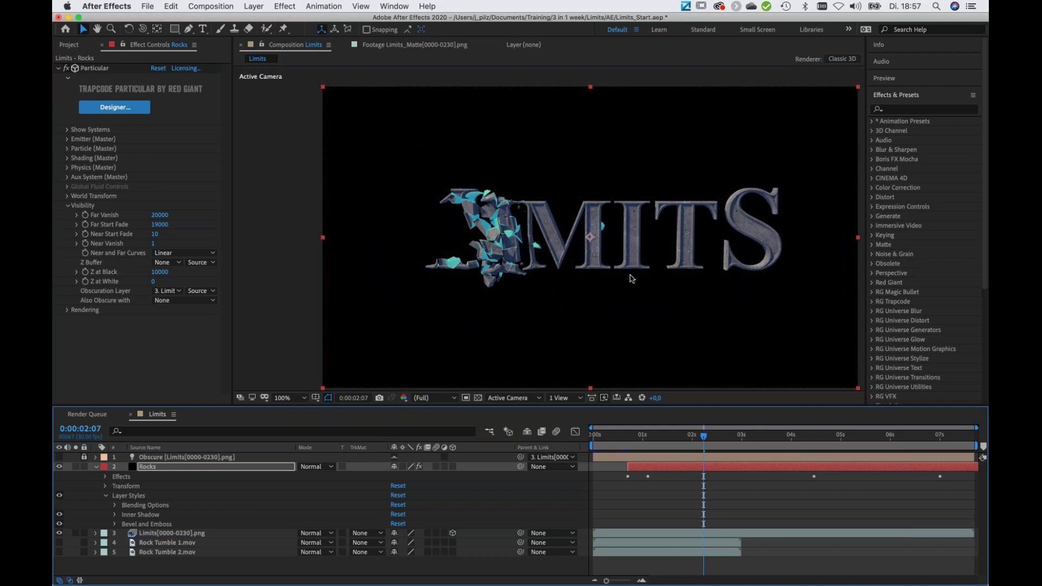
pyautogui.press('h')
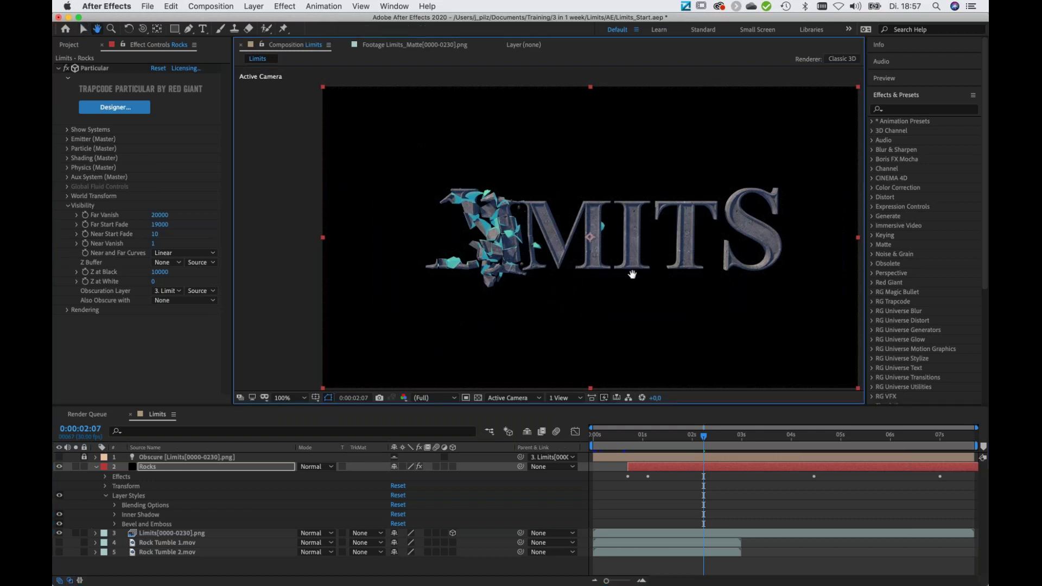
pyautogui.moveTo(632, 274); pyautogui.dragTo(581, 263)
pyautogui.press('v')
pyautogui.click(95, 467)
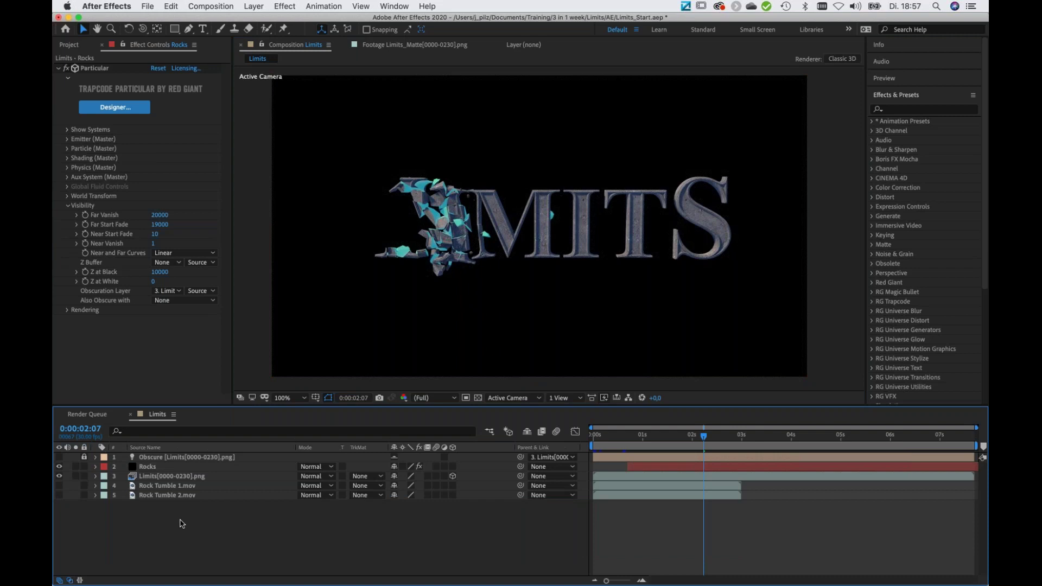
# Add a black 1920 × 1080 px solid named BG to the Limits composition
pyautogui.rightClick(182, 524)
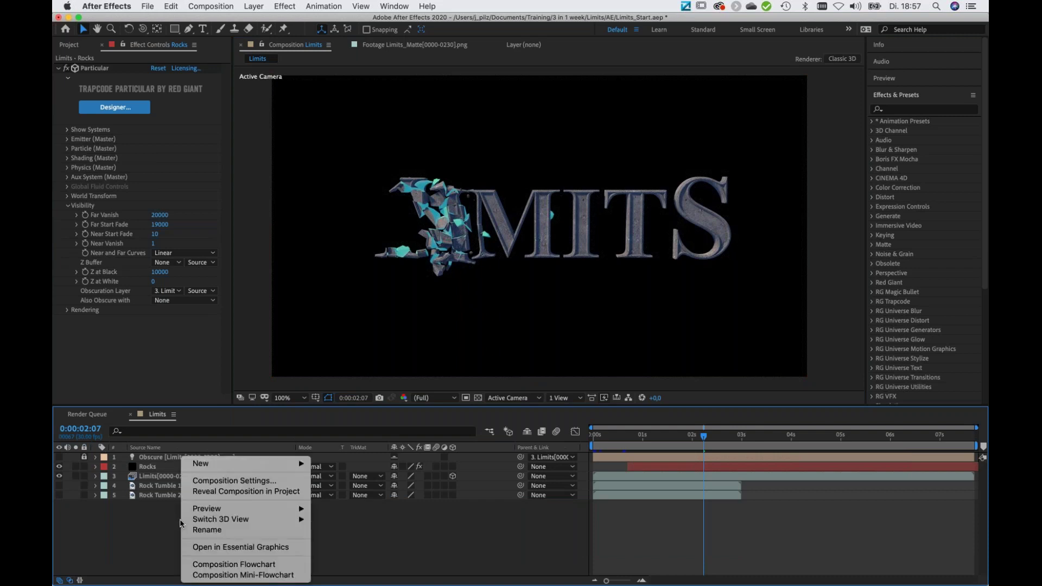
pyautogui.moveTo(239, 464)
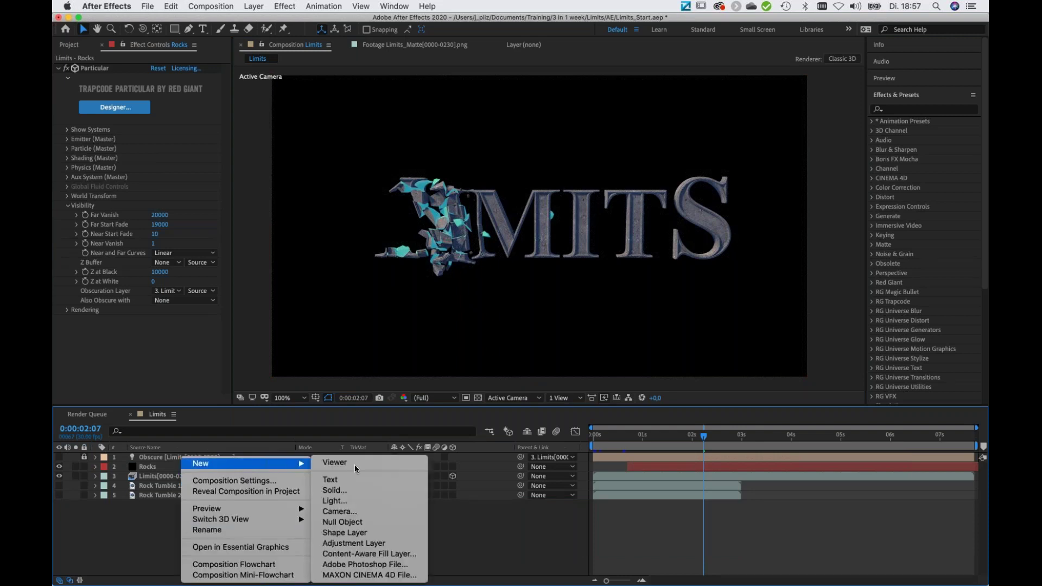
pyautogui.click(369, 491)
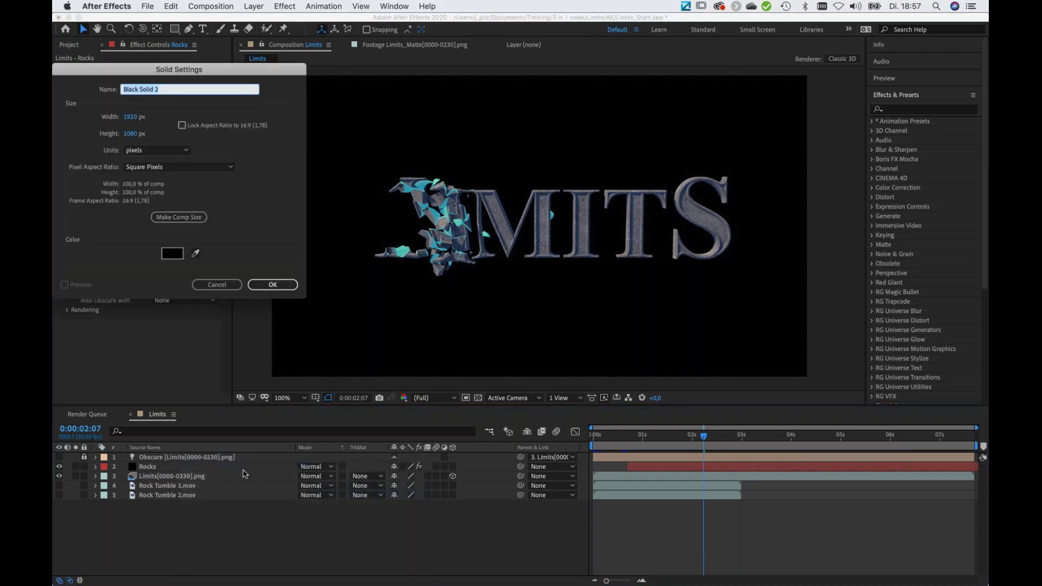
pyautogui.write('BG')
pyautogui.press('Return')
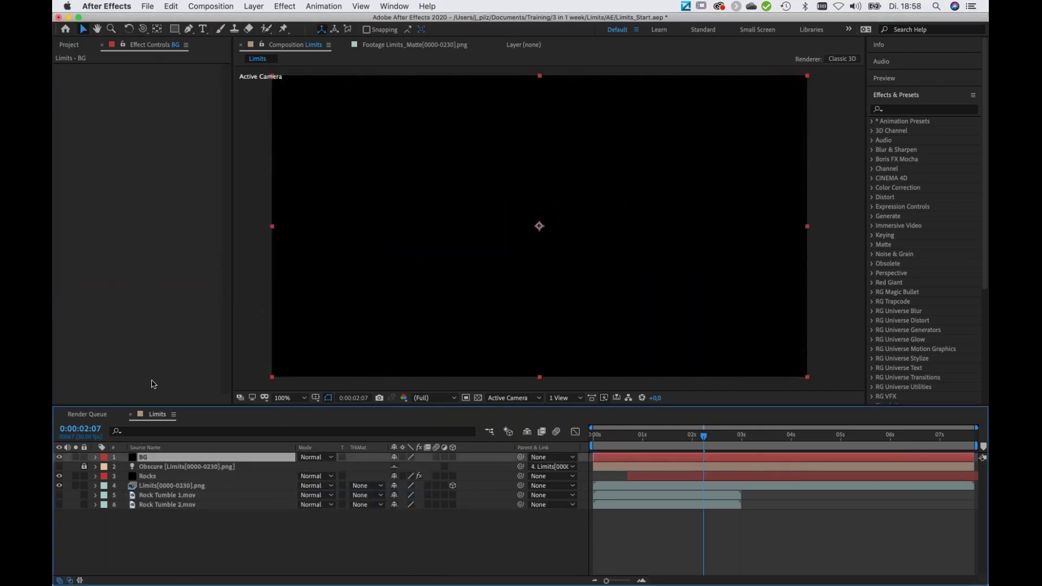
# Apply Gradient Ramp to the BG solid, set its shape to Radial Ramp and swap the start and end colors
pyautogui.hotkey('ctrl', 'space')
pyautogui.write('ramp')
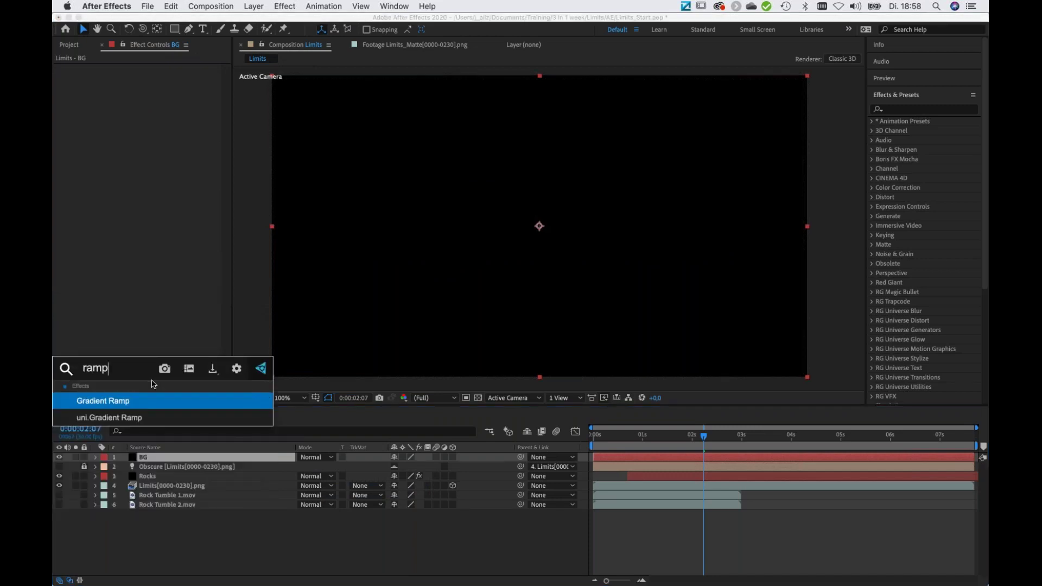
pyautogui.press('Return')
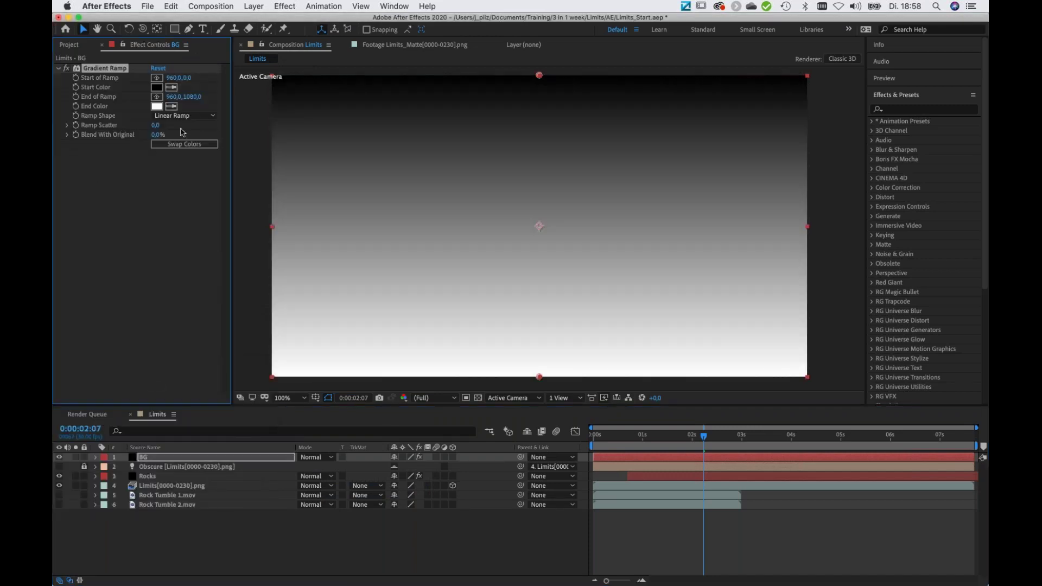
pyautogui.click(190, 115)
pyautogui.click(179, 135)
pyautogui.click(185, 145)
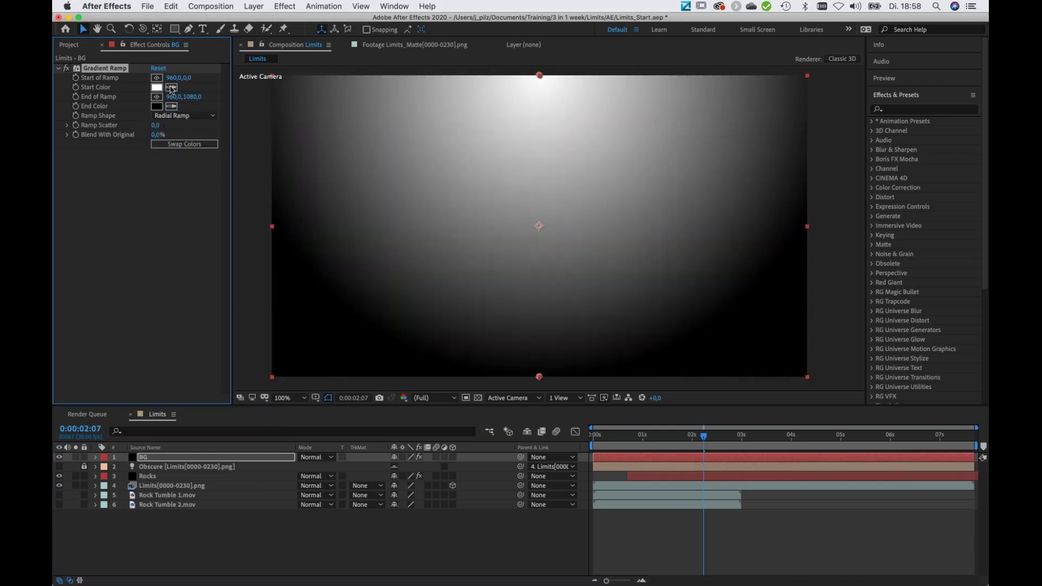
# Set the ramp's start color to dark teal 002021 and stretch the gradient from the frame's center to just beyond its lower-right corner
pyautogui.click(157, 87)
pyautogui.click(222, 163)
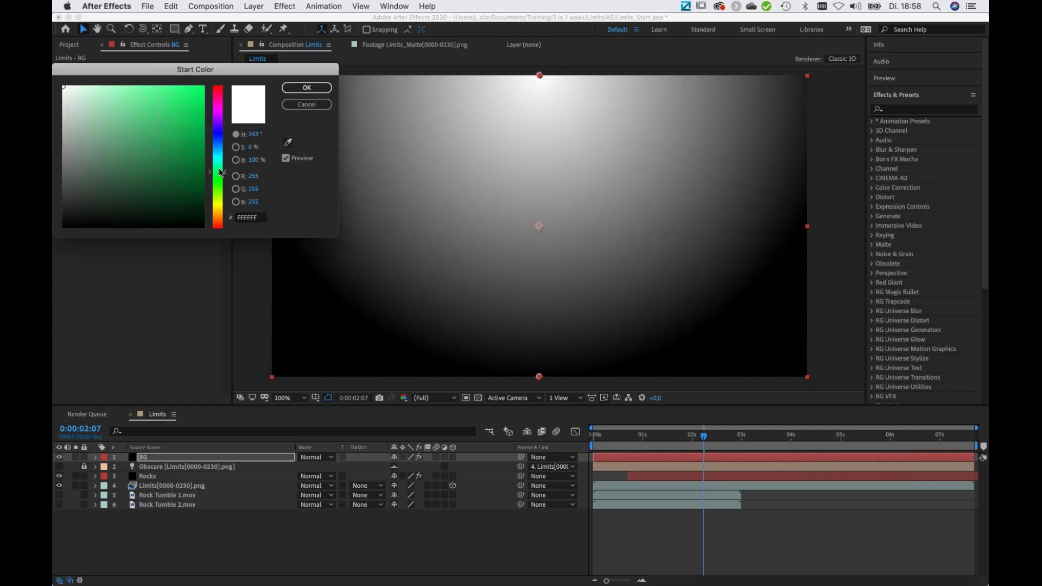
pyautogui.moveTo(187, 197); pyautogui.dragTo(204, 210)
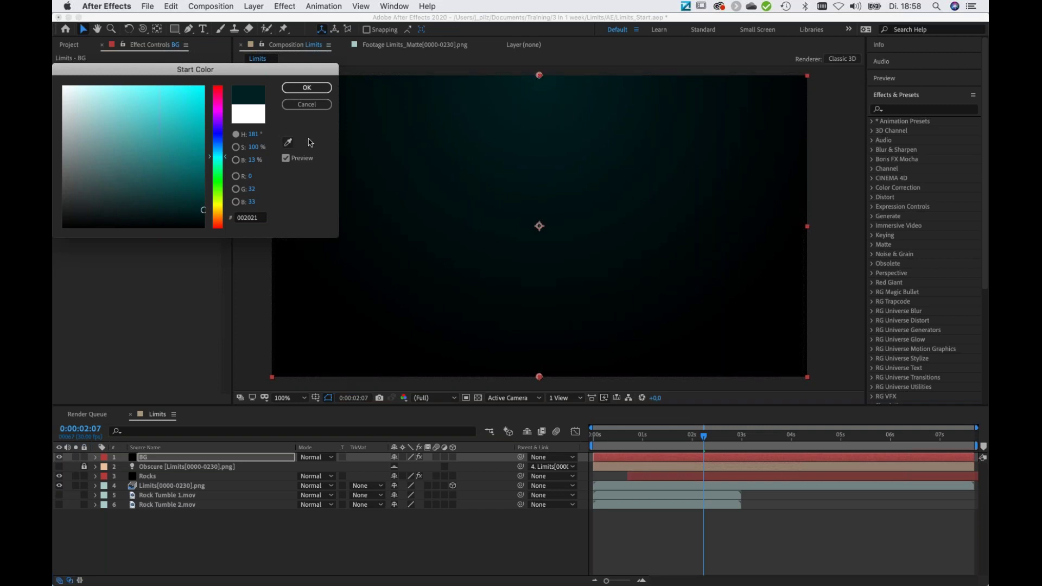
pyautogui.click(306, 88)
pyautogui.moveTo(539, 75); pyautogui.dragTo(540, 227)
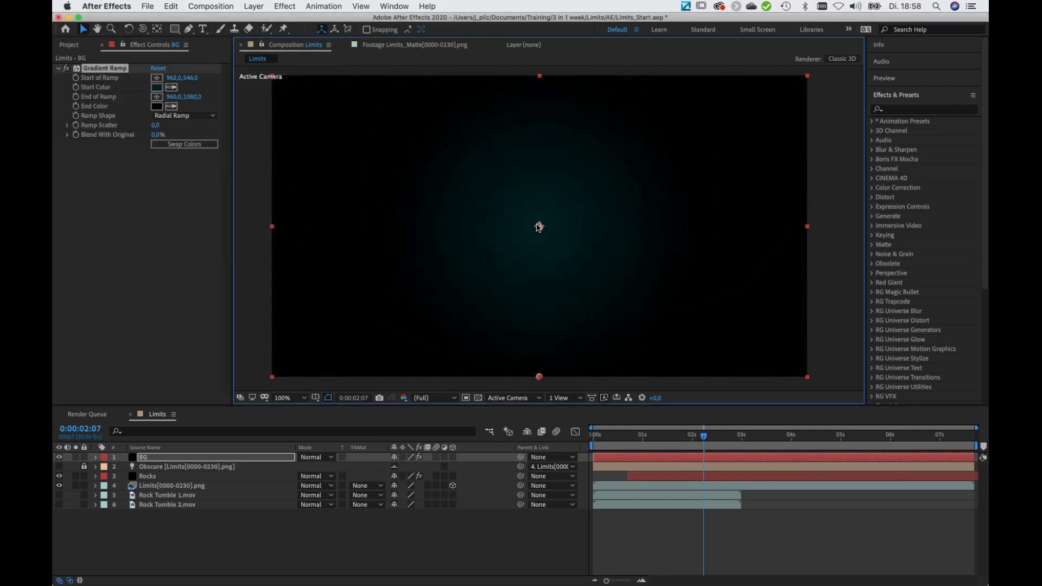
pyautogui.moveTo(539, 377); pyautogui.dragTo(816, 383)
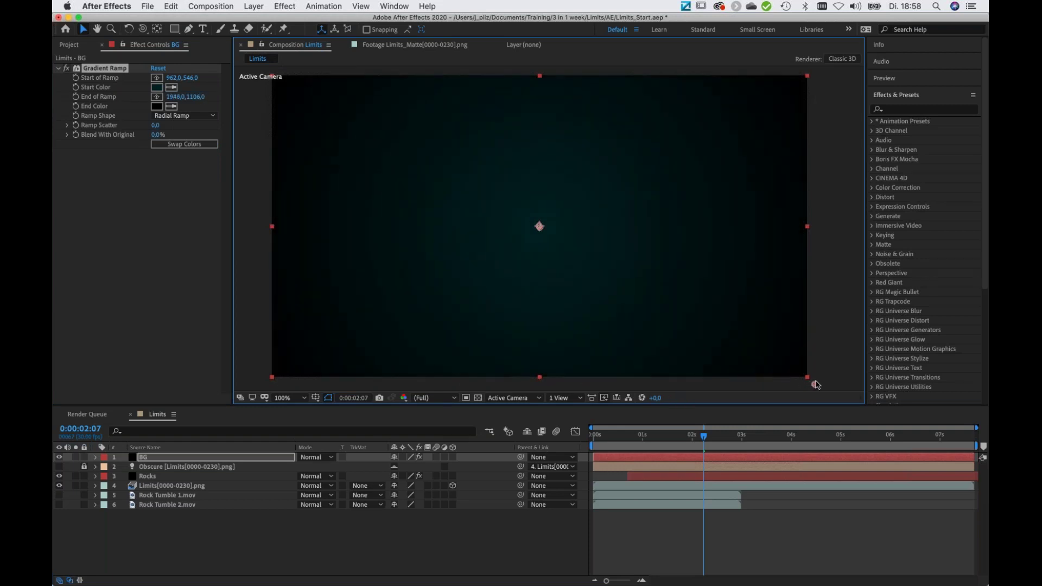
# Darken the ramp's start color to 021919 and place the BG layer beneath all other layers
pyautogui.click(157, 87)
pyautogui.moveTo(198, 210); pyautogui.dragTo(190, 214)
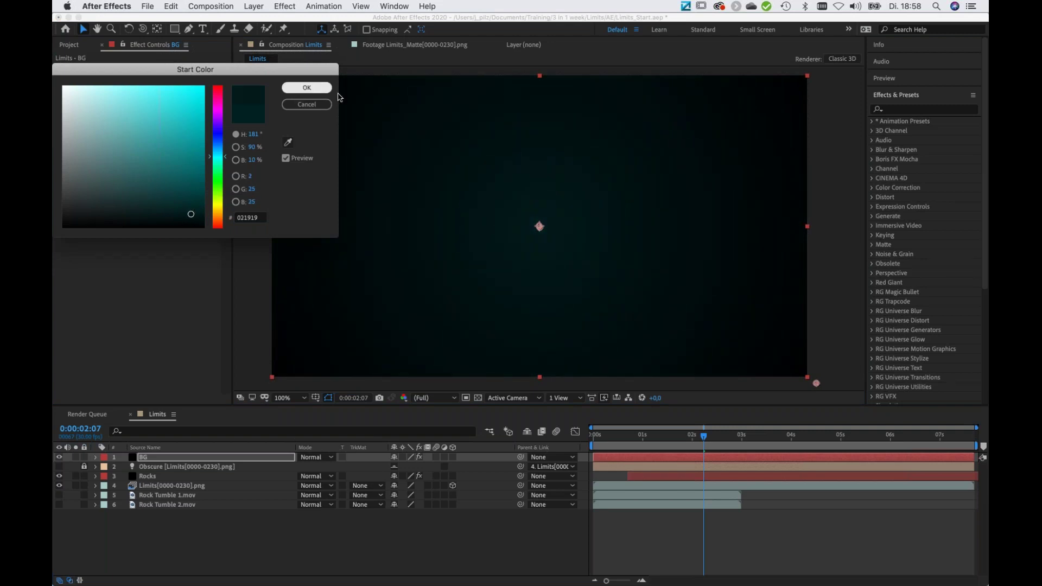
pyautogui.press('Return')
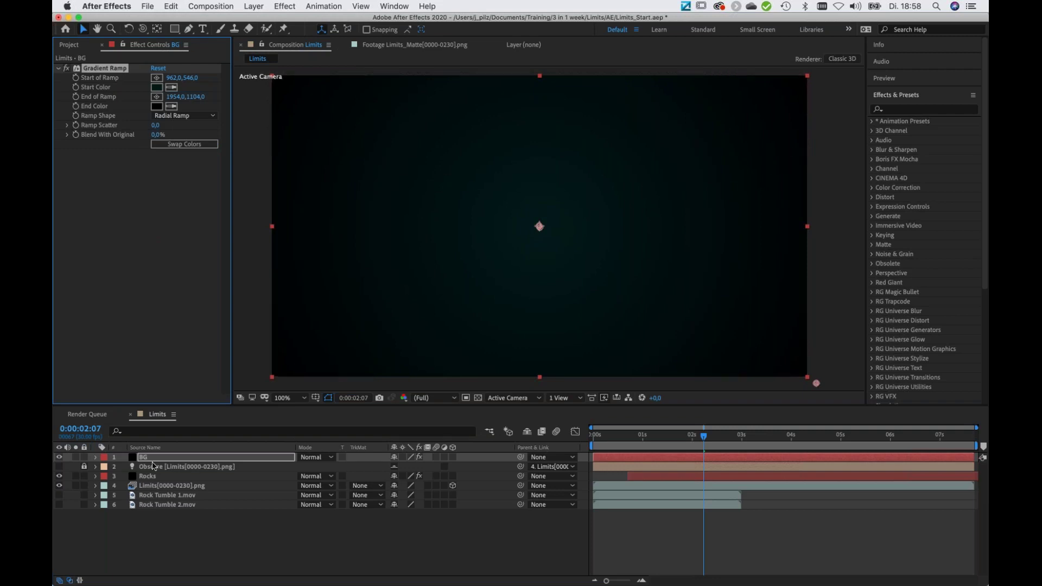
pyautogui.moveTo(152, 462); pyautogui.dragTo(167, 513)
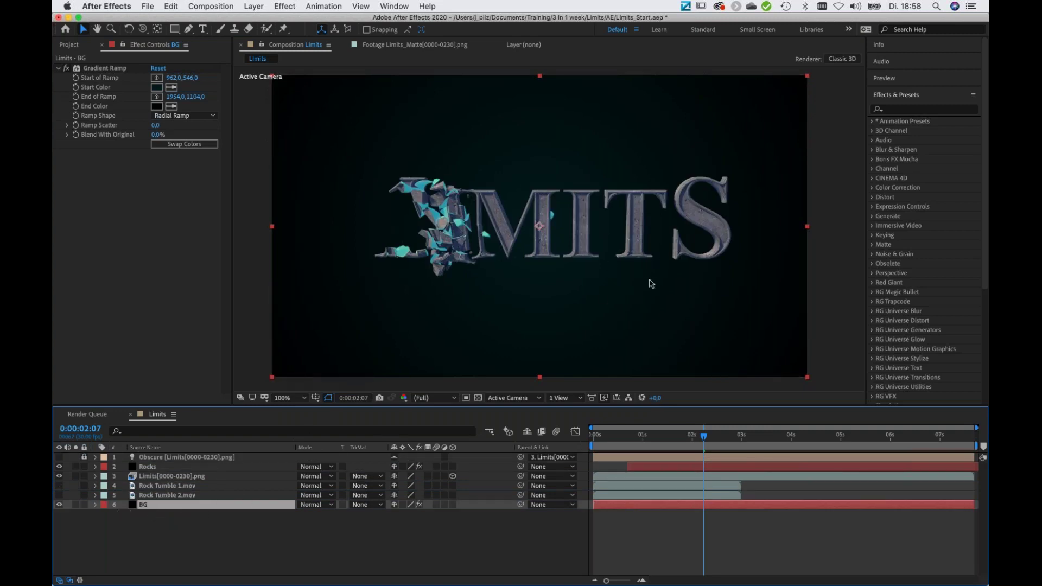
# Add a point light and place it outside the frame, to the upper right of the title
pyautogui.press(',')
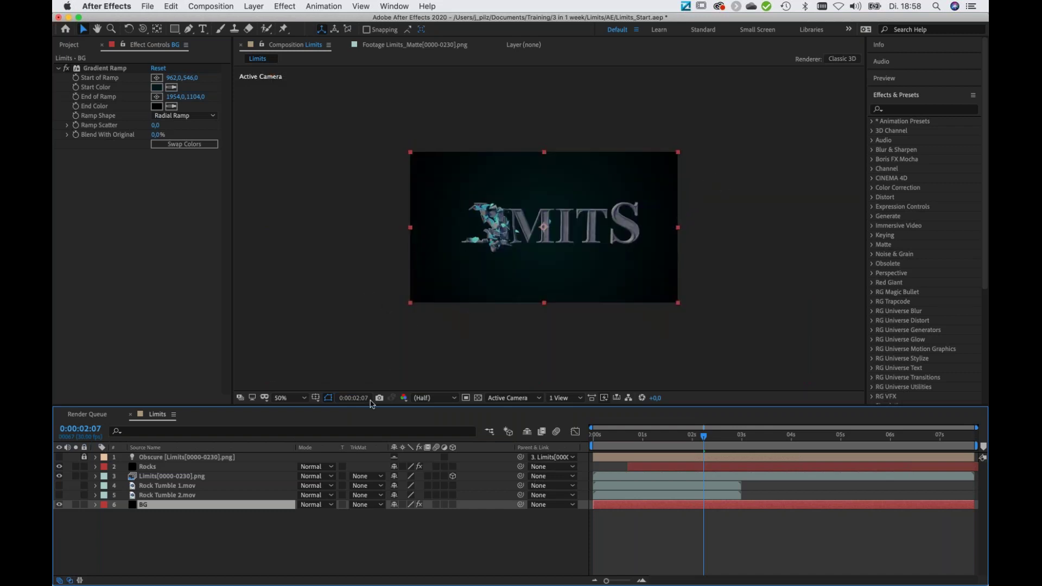
pyautogui.rightClick(247, 535)
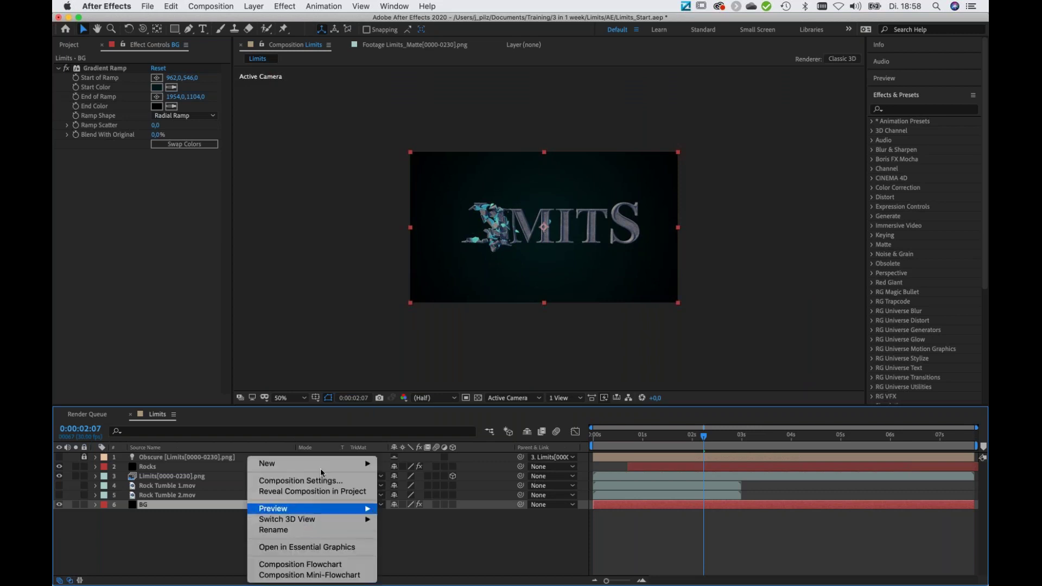
pyautogui.moveTo(320, 465)
pyautogui.click(429, 500)
pyautogui.click(207, 345)
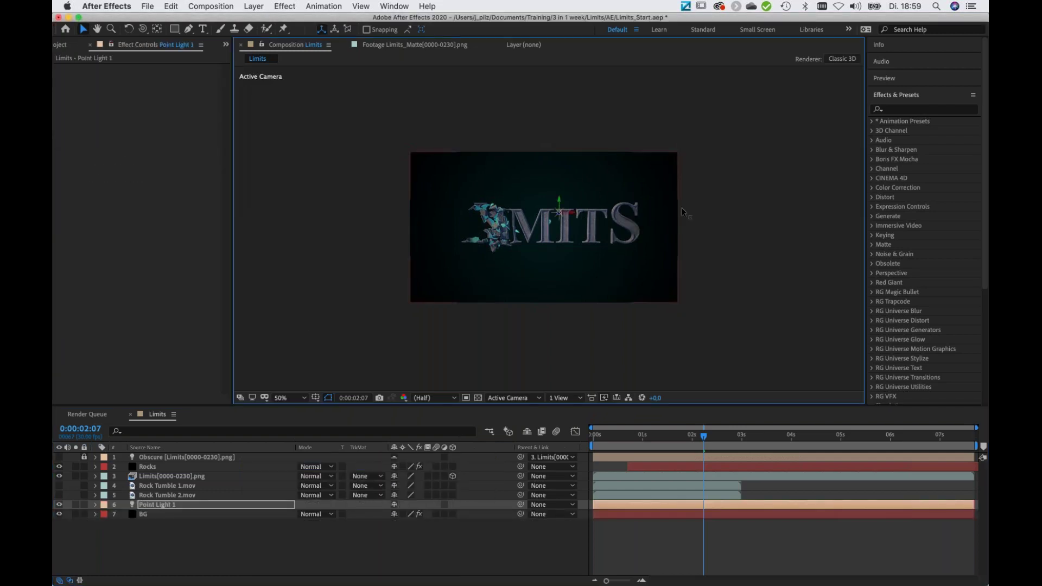
pyautogui.moveTo(559, 211); pyautogui.dragTo(700, 202)
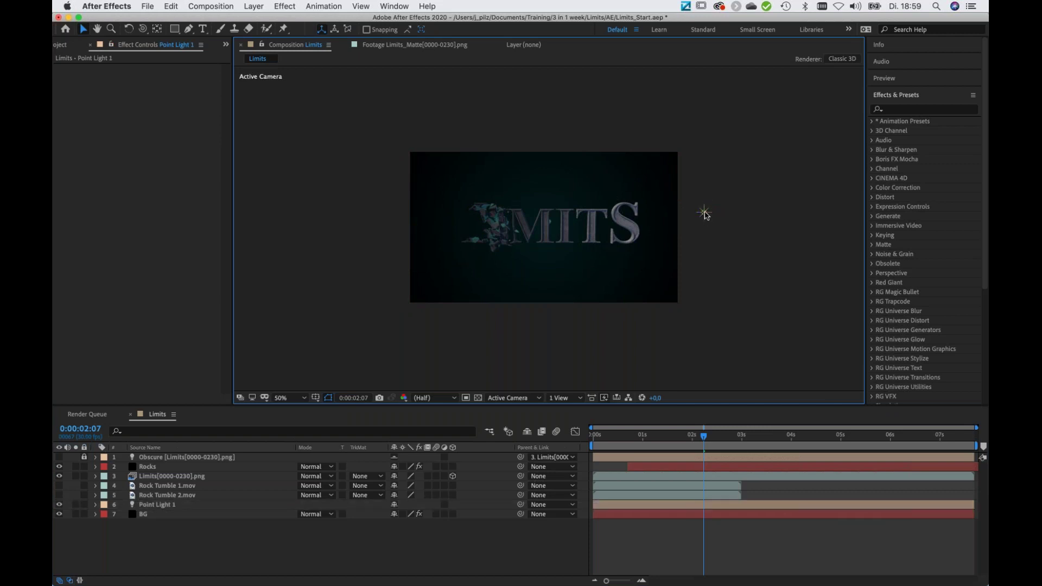
pyautogui.click(704, 212)
pyautogui.press('Return')
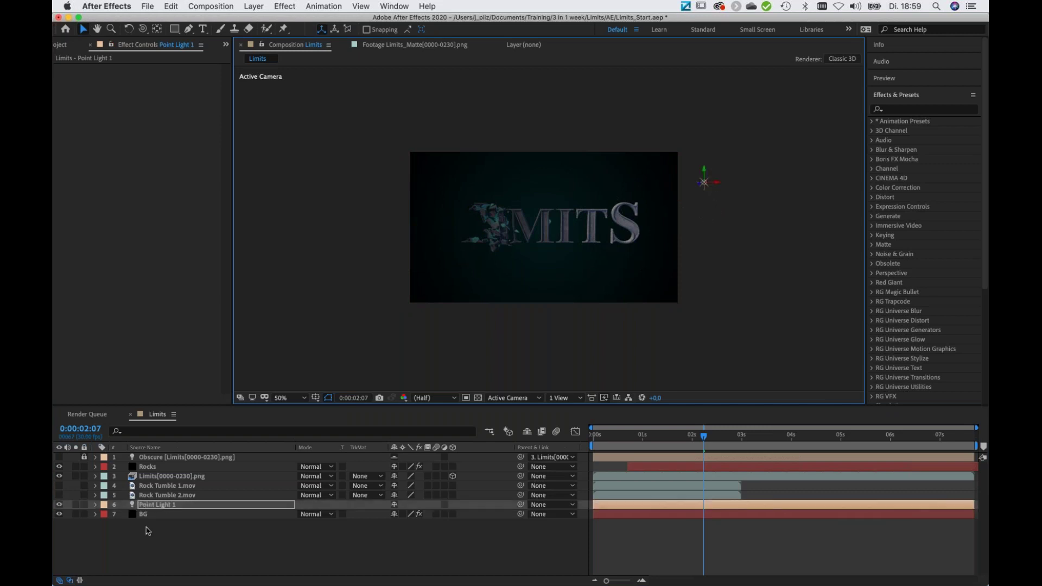
# Duplicate the point light and place the copy outside the frame, to the lower left of the title
pyautogui.press('Return')
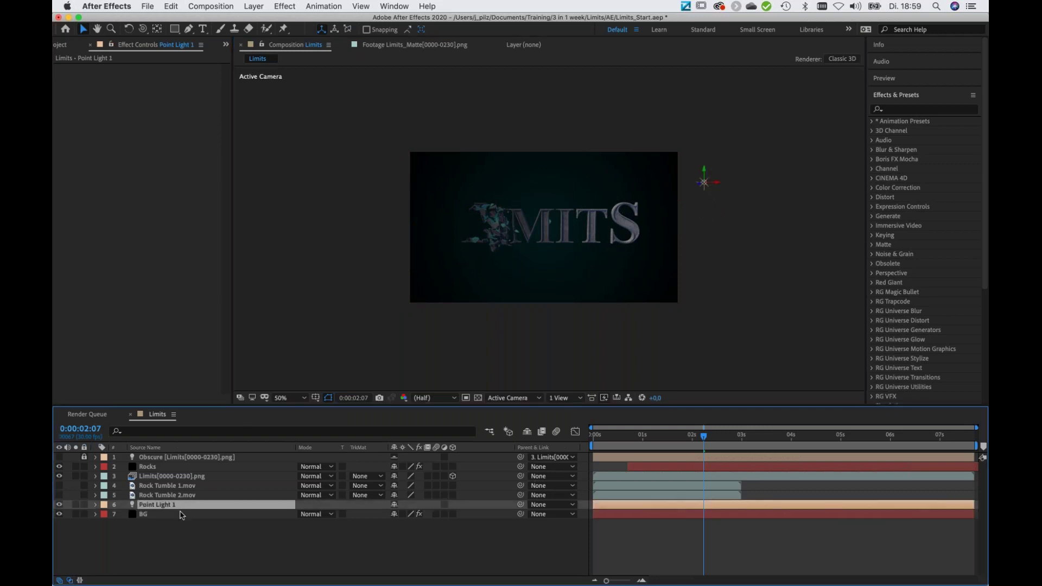
pyautogui.press('super+d')
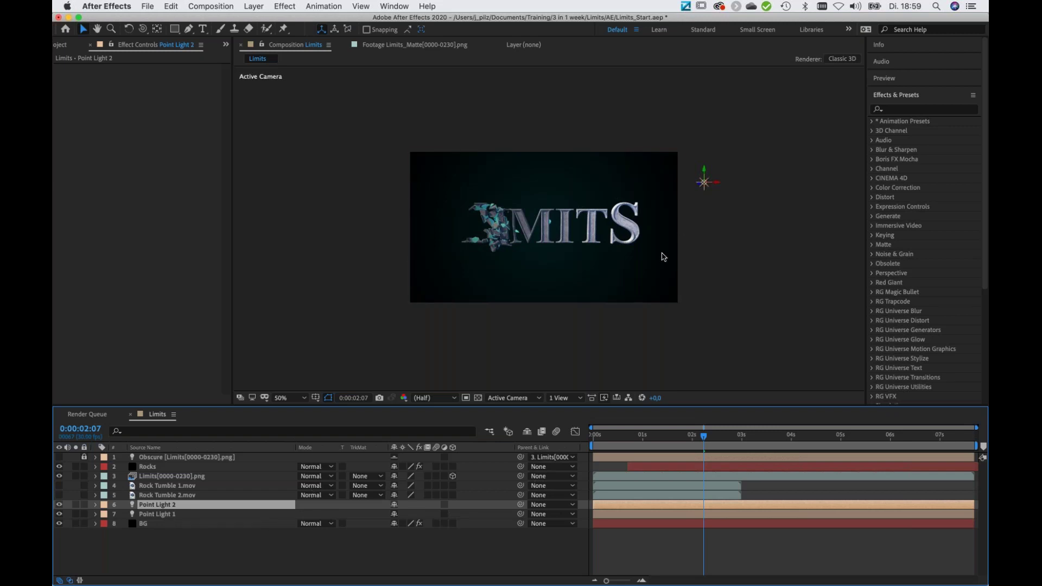
pyautogui.moveTo(715, 186); pyautogui.dragTo(369, 276)
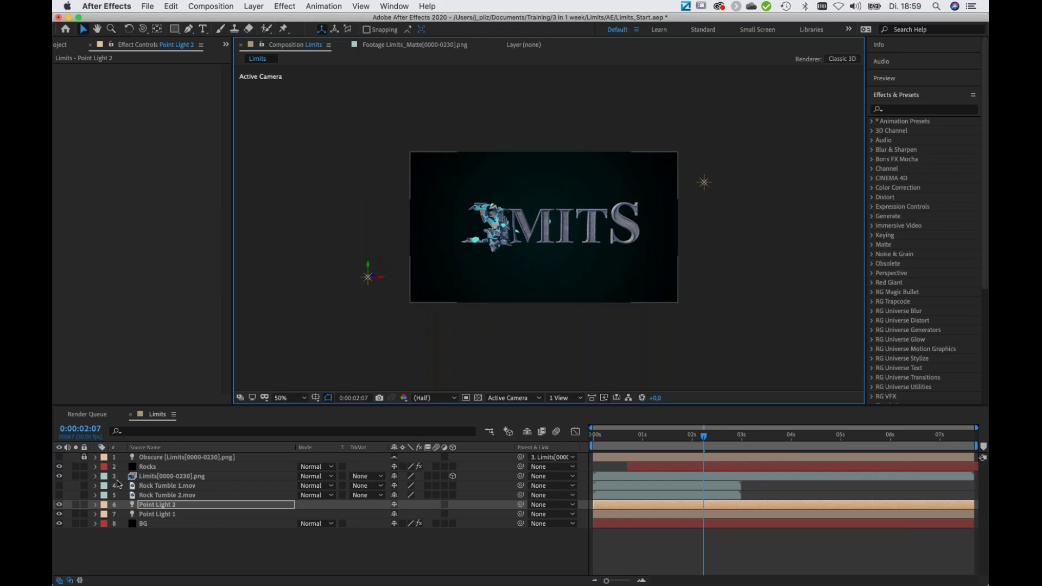
# Turn off Accepts Shadows and Accepts Lights in the material options of the Limits[0000-0230].png layer
pyautogui.click(93, 479)
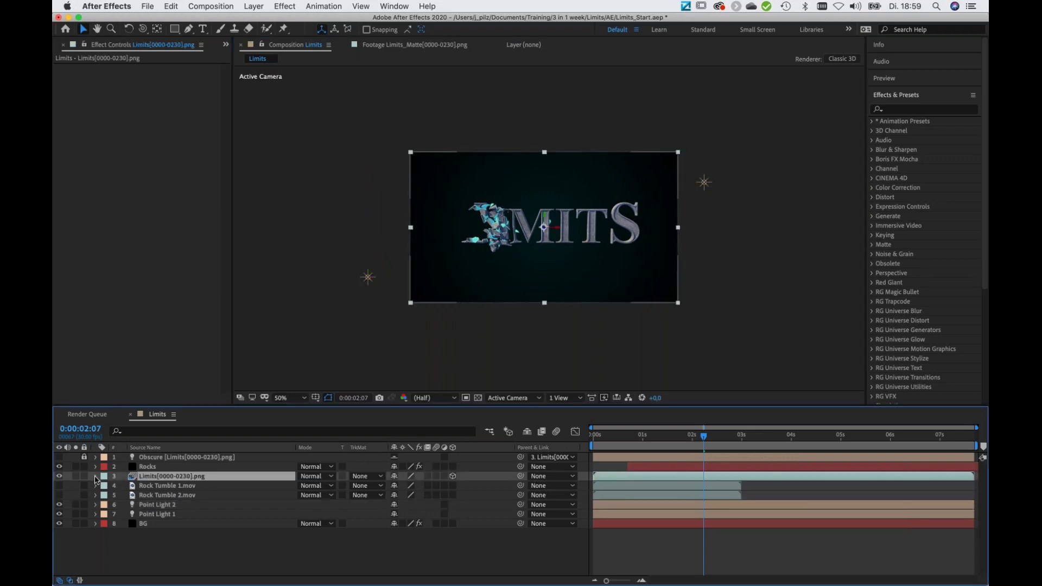
pyautogui.click(95, 477)
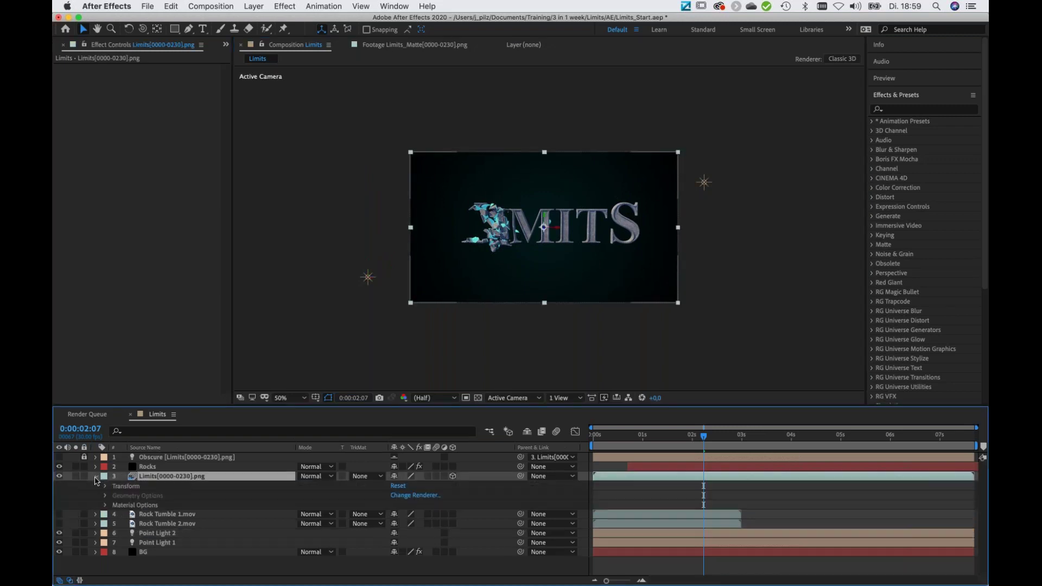
pyautogui.click(105, 505)
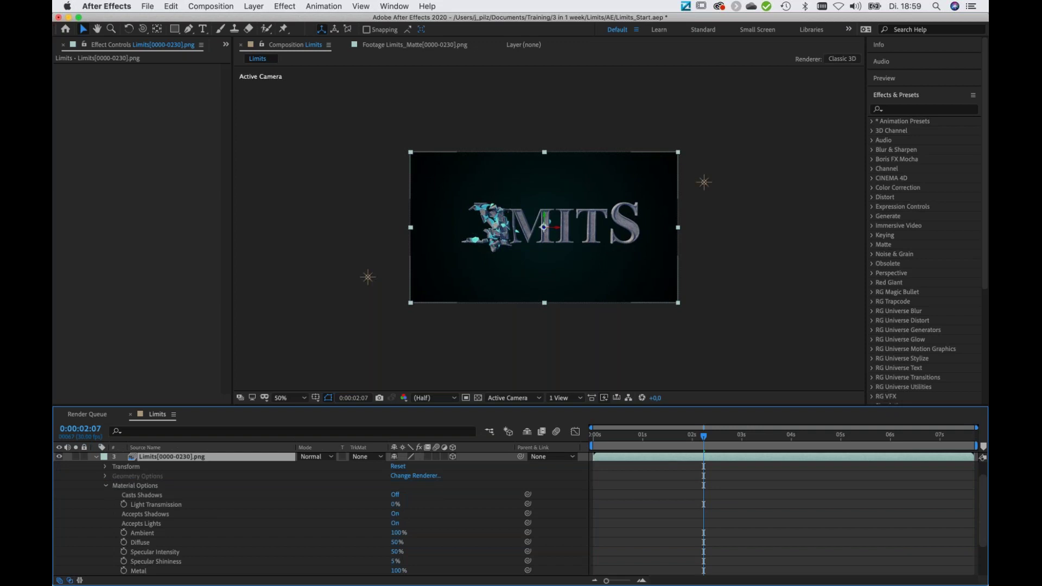
pyautogui.click(395, 514)
pyautogui.click(395, 523)
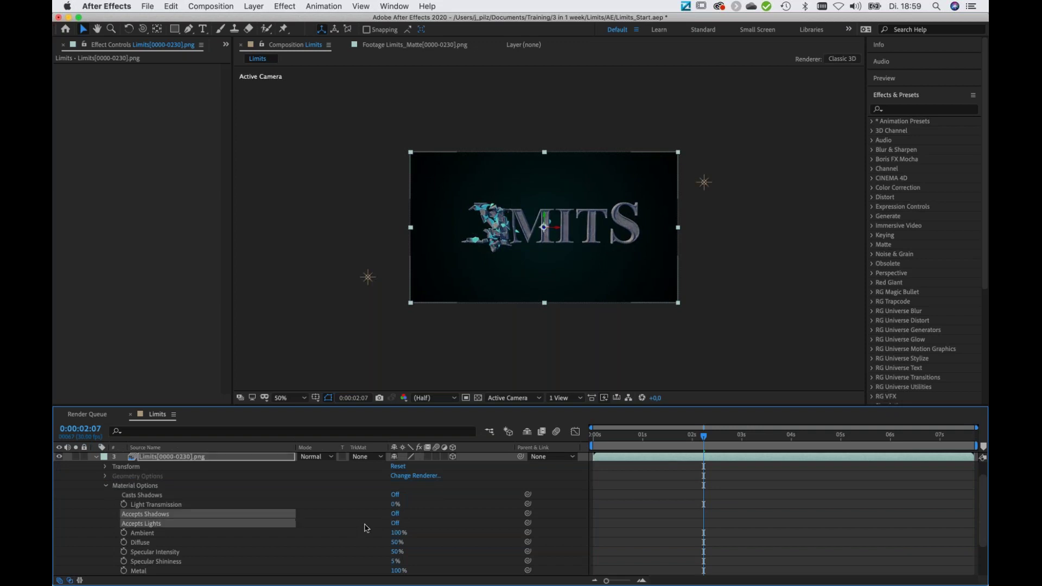
pyautogui.click(97, 458)
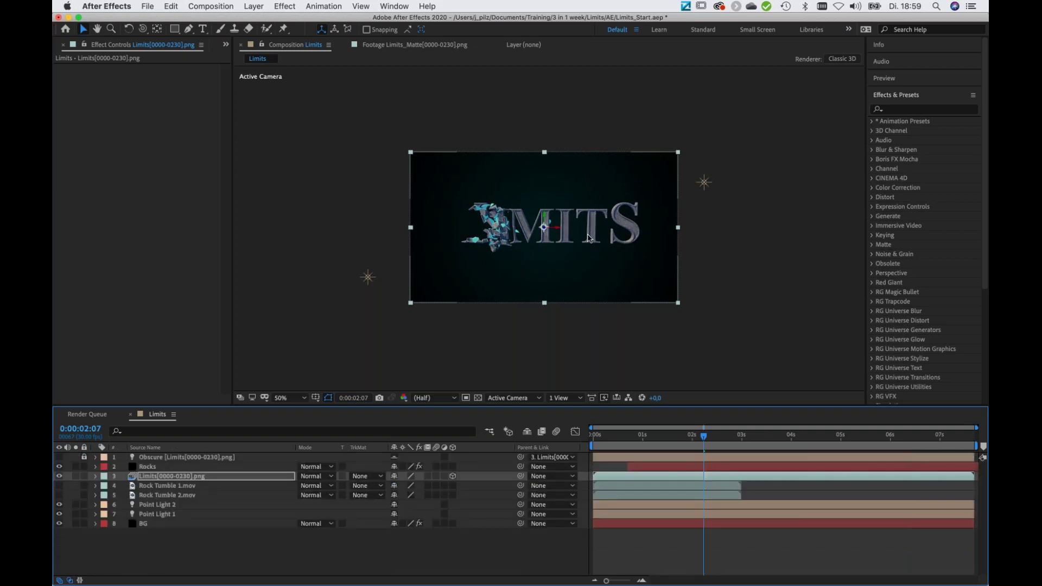
# Add a black solid named Flares directly above the BG layer
pyautogui.press('/')
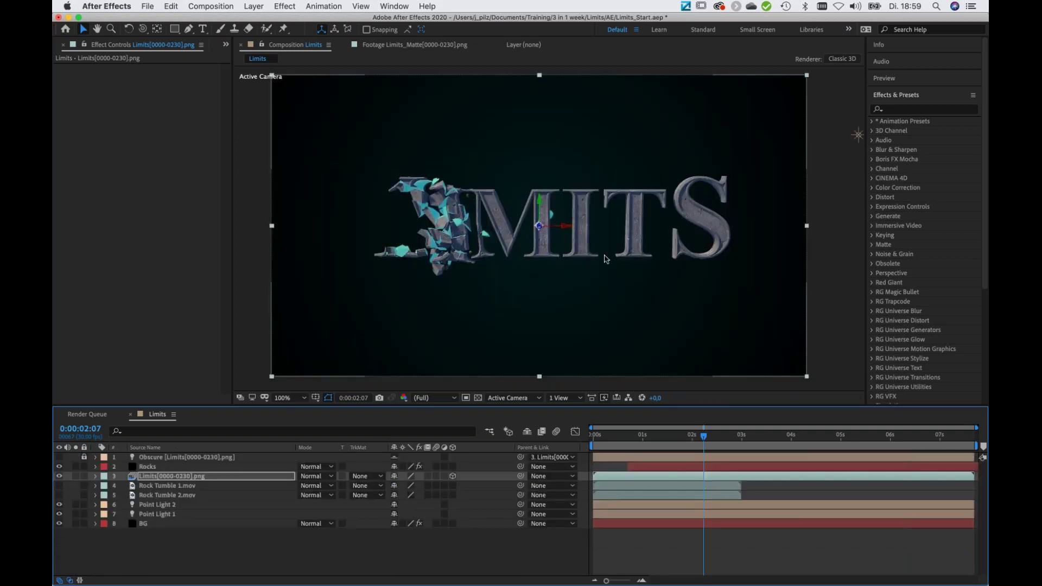
pyautogui.click(161, 533)
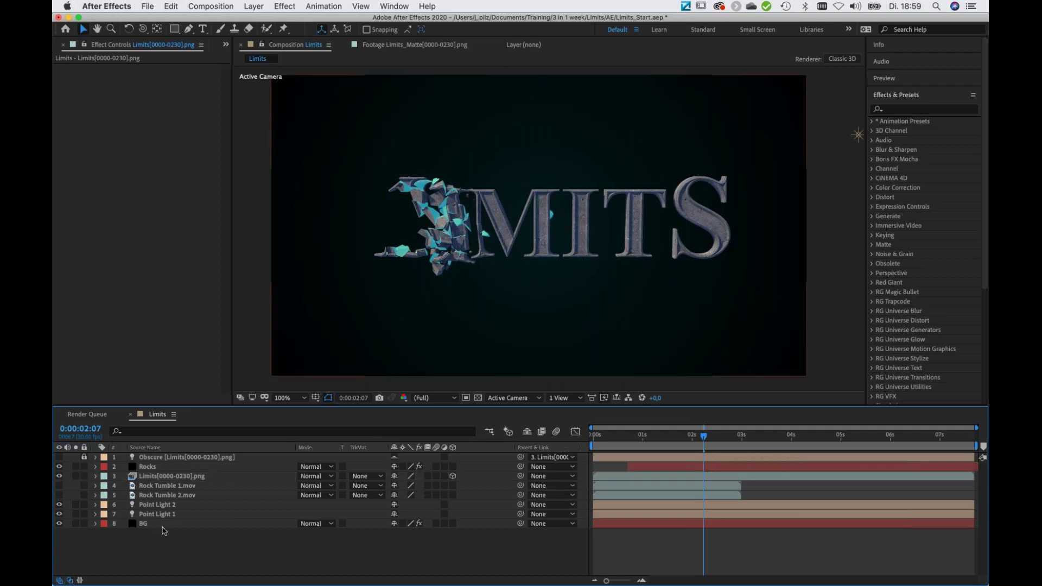
pyautogui.click(163, 526)
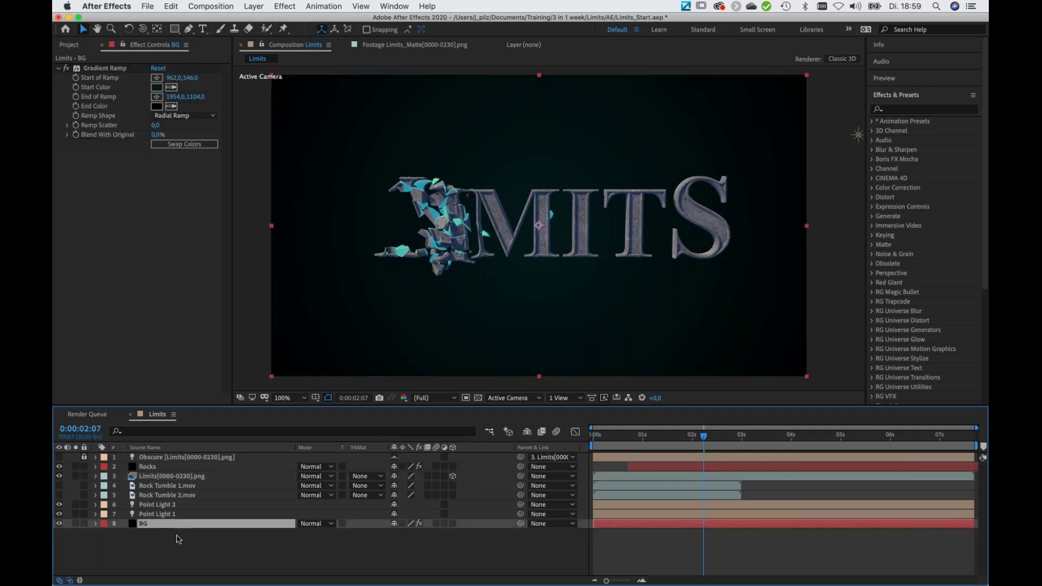
pyautogui.rightClick(178, 539)
pyautogui.moveTo(261, 463)
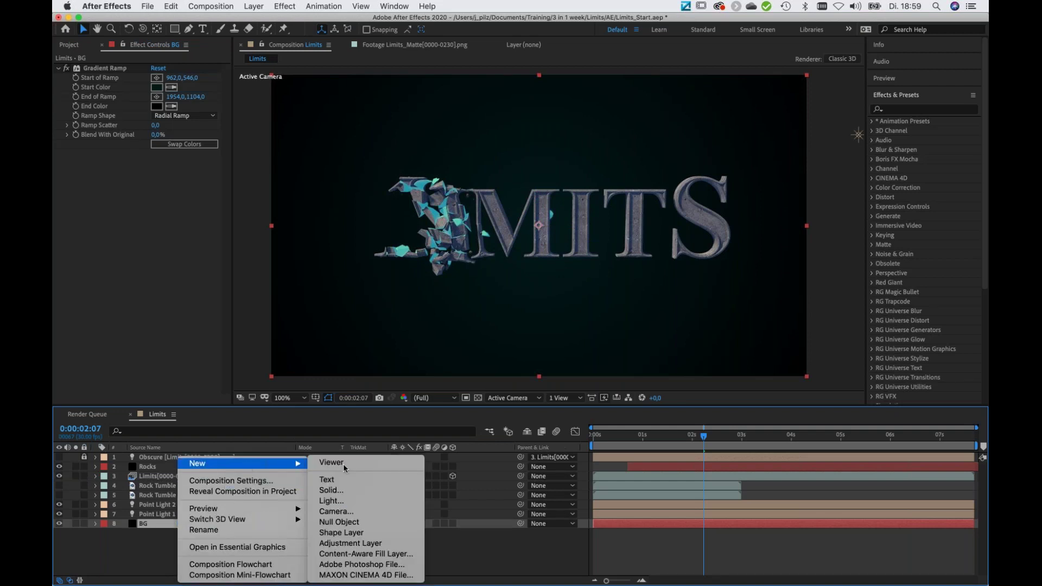
pyautogui.click(350, 492)
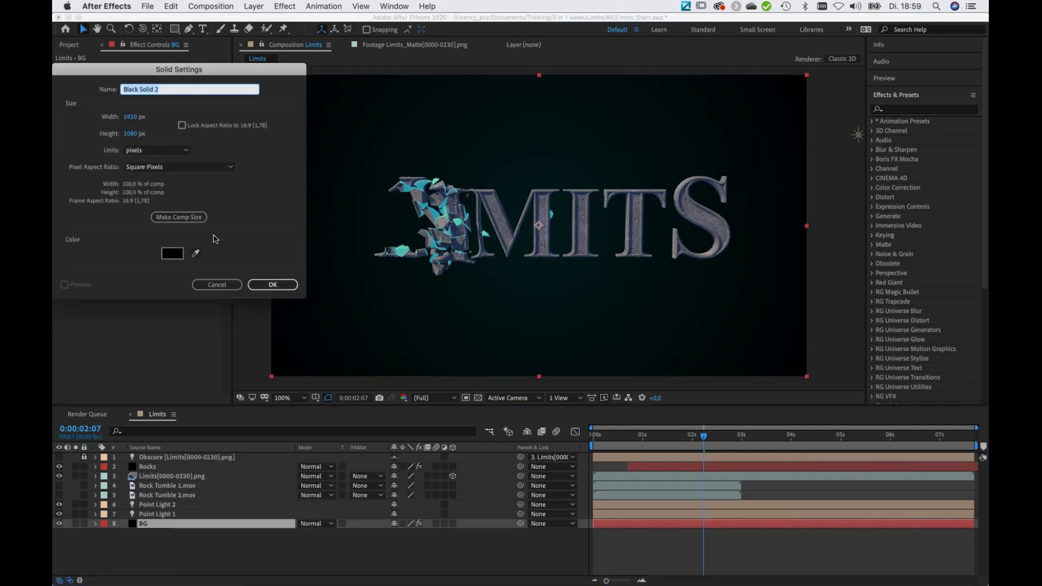
pyautogui.write('Fr')
pyautogui.press('Return')
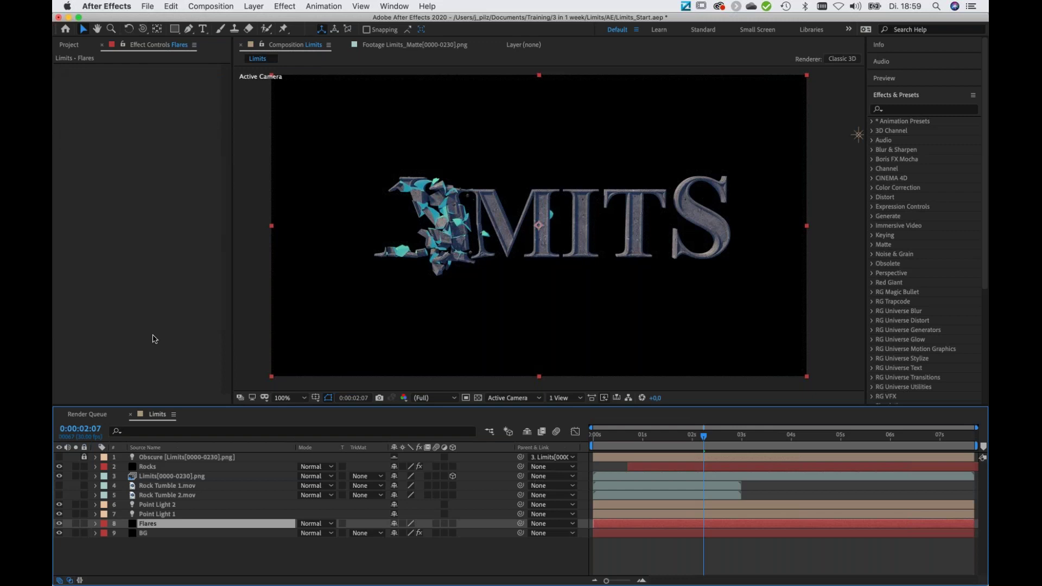
# Apply the Knoll Light Factory effect to the Flares solid
pyautogui.hotkey('ctrl', 'space')
pyautogui.write('knoll')
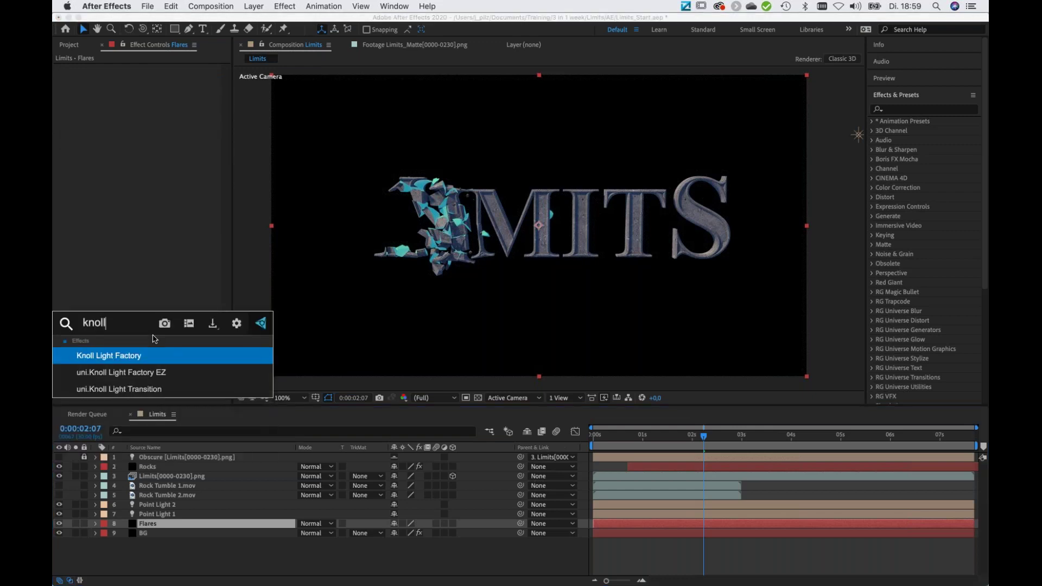
pyautogui.press('Return')
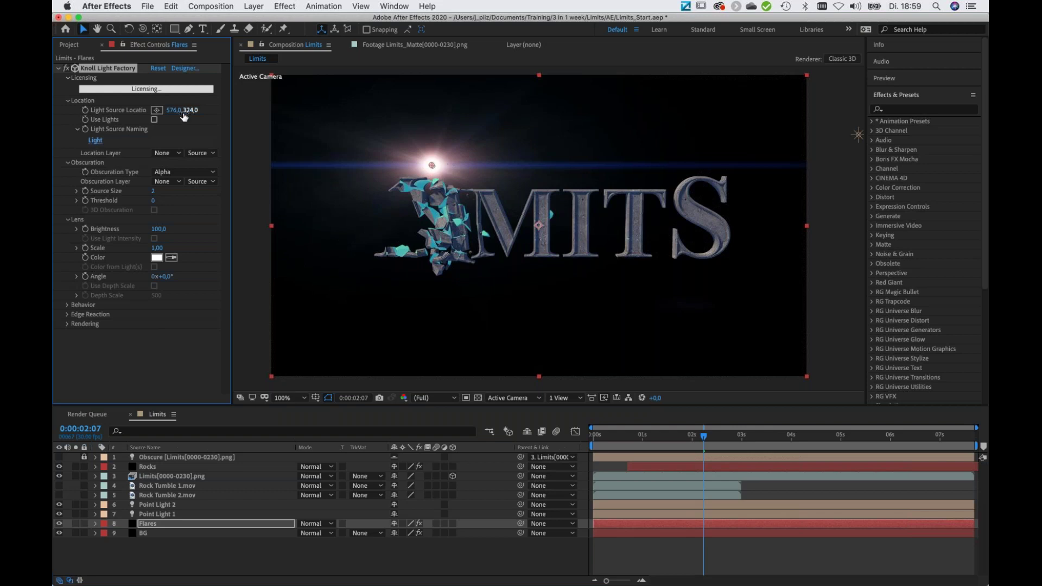
# Load the Devil's Tower - Flashlight preset in the Knoll Light Factory designer and reposition the preview flare to about 824, 312
pyautogui.click(185, 69)
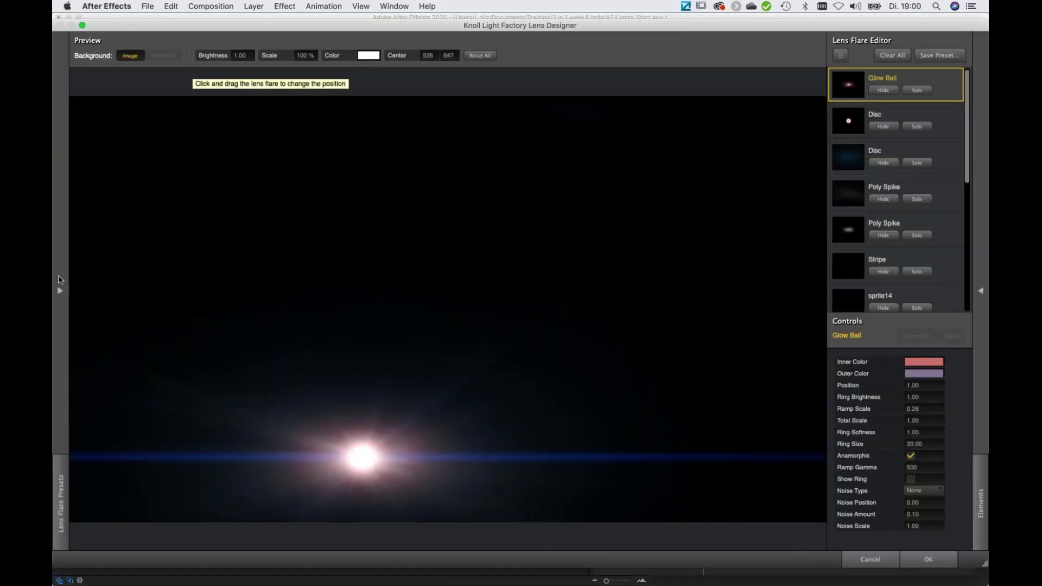
pyautogui.click(60, 291)
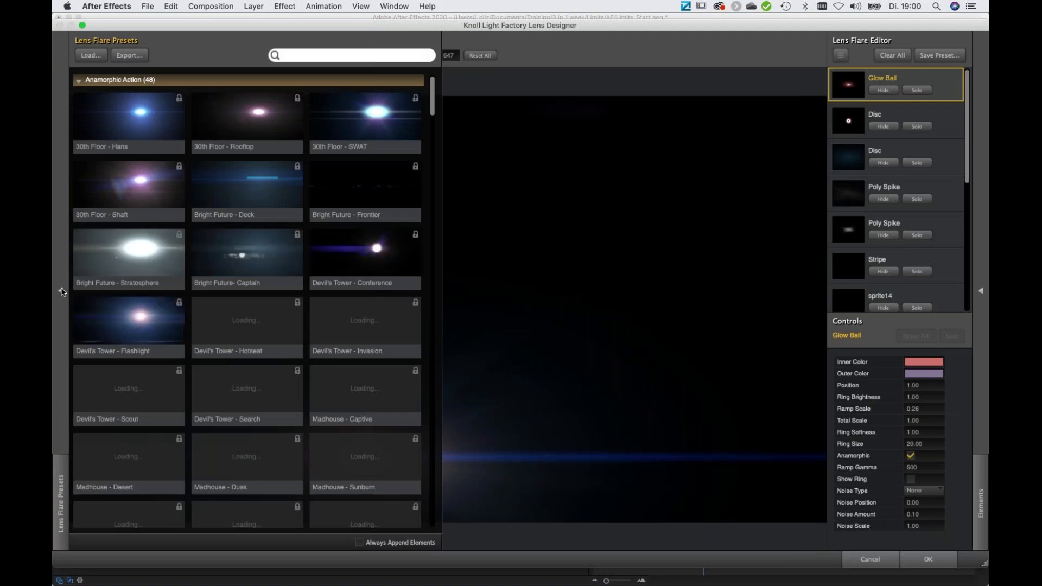
pyautogui.click(130, 319)
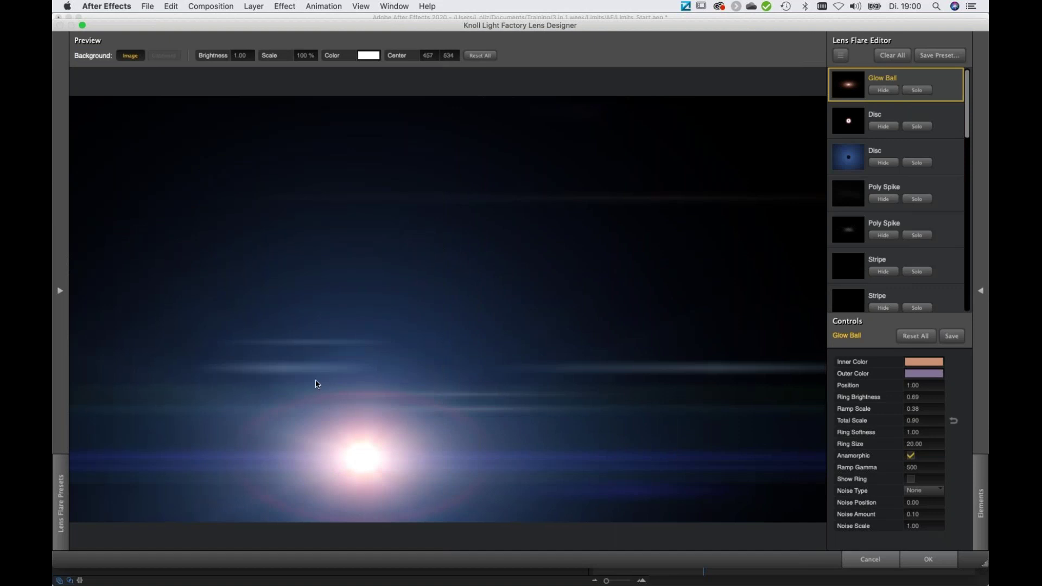
pyautogui.moveTo(314, 376)
pyautogui.mouseDown()
pyautogui.moveTo(374, 309)
pyautogui.moveTo(619, 221)
pyautogui.moveTo(578, 262)
pyautogui.moveTo(531, 272)
pyautogui.mouseUp()
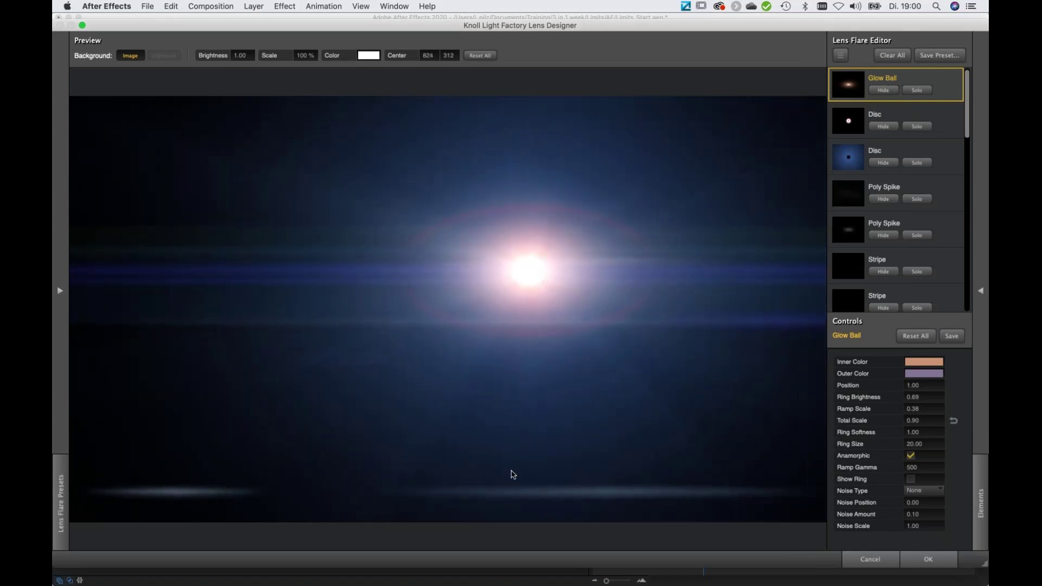
# Hide the six consecutive Stripe elements below Aperture Reflection in the lens flare and apply the design
pyautogui.scroll(-6, 923, 165)
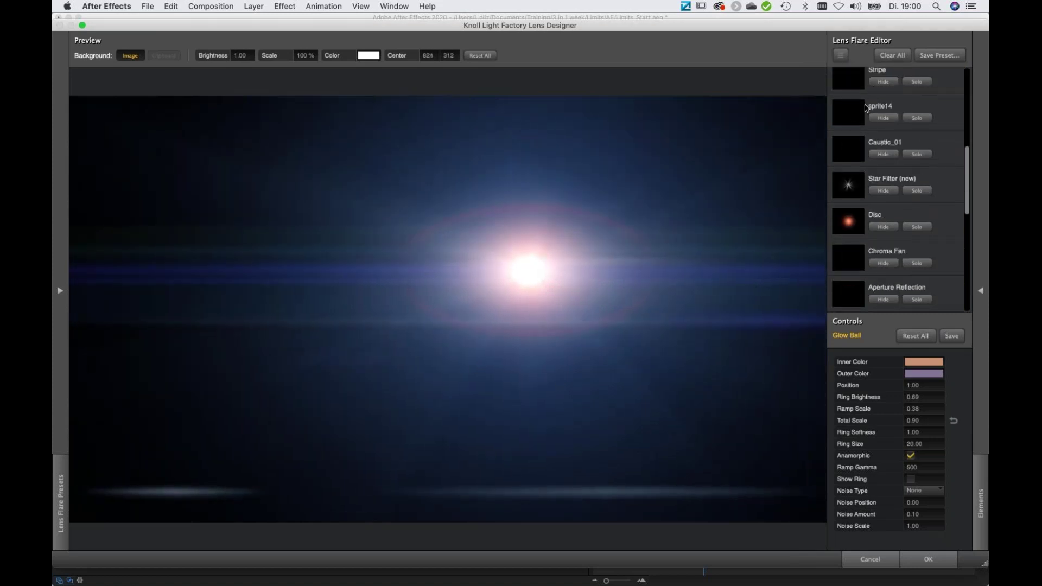
pyautogui.scroll(-6, 883, 207)
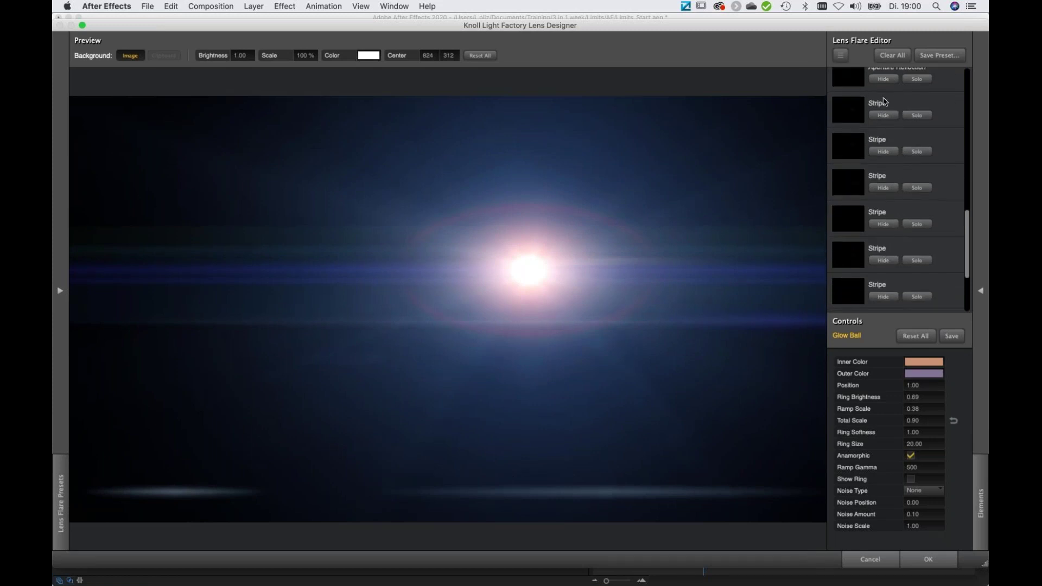
pyautogui.click(885, 116)
pyautogui.click(885, 152)
pyautogui.click(884, 188)
pyautogui.click(885, 224)
pyautogui.click(883, 261)
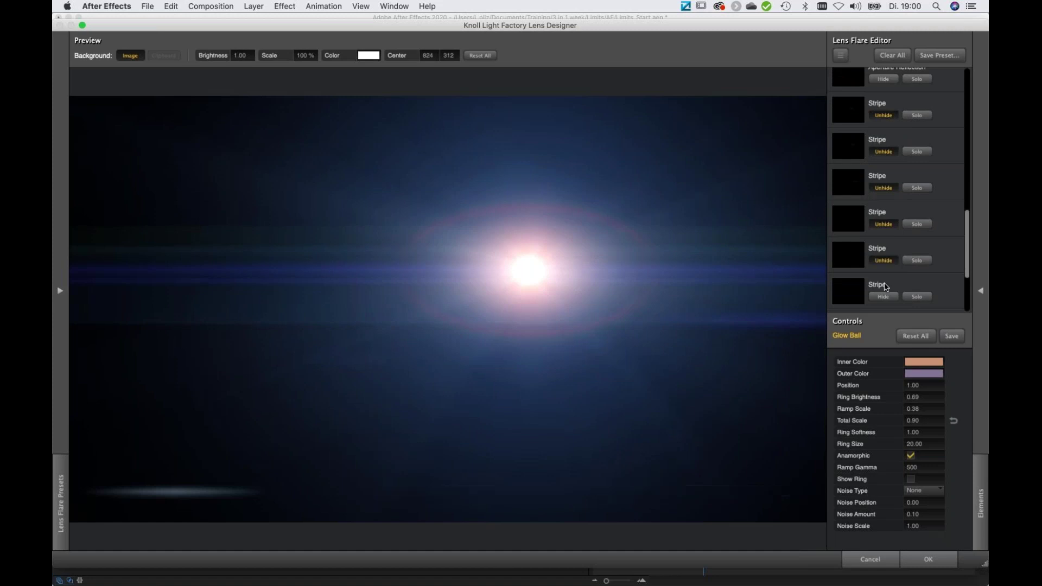
pyautogui.click(884, 297)
pyautogui.scroll(-3, 948, 254)
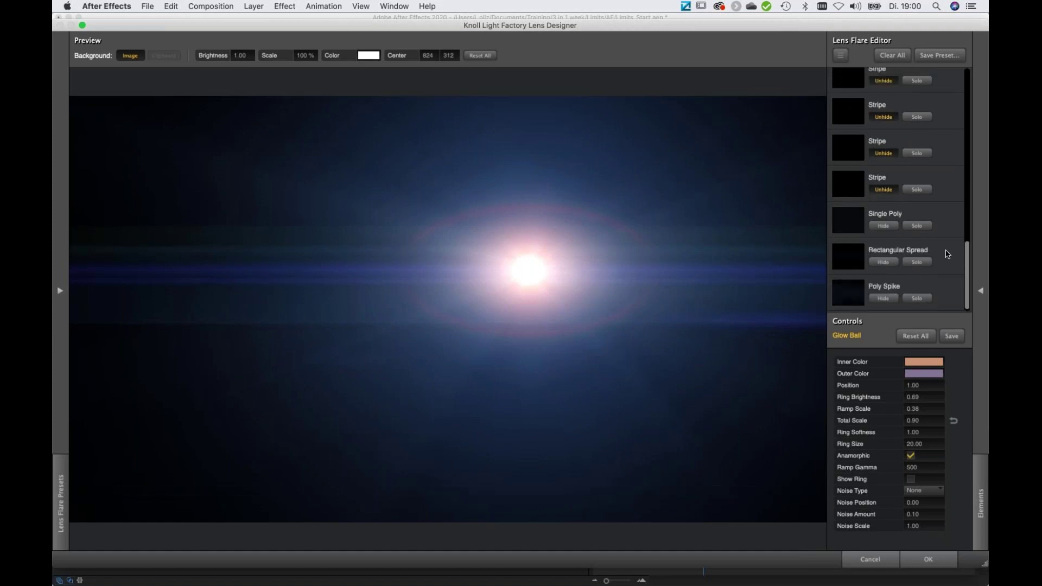
pyautogui.click(931, 558)
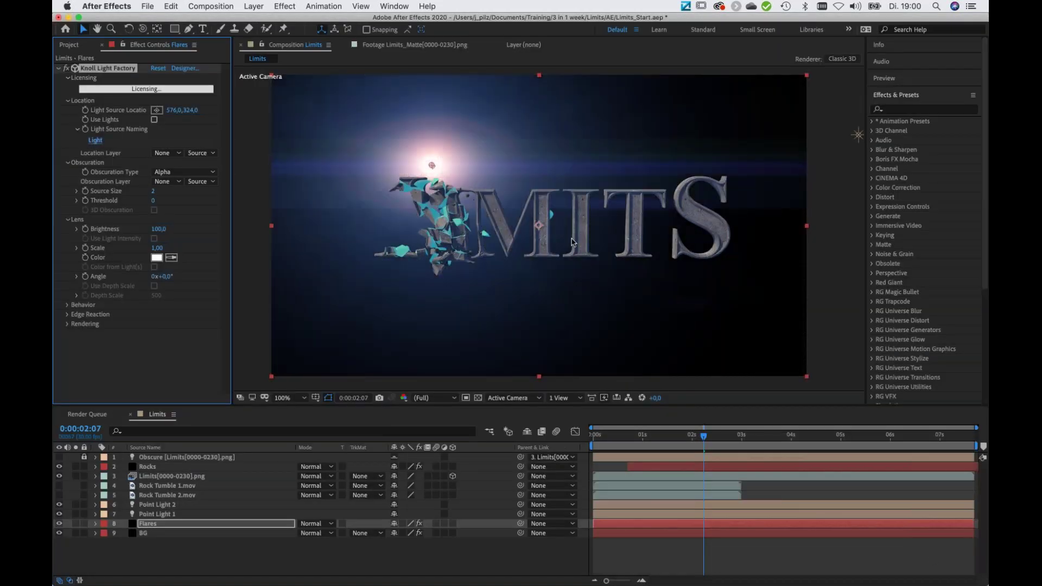
# Enable Use Lights for the flare location and add a Tint effect to the Flares layer
pyautogui.click(154, 120)
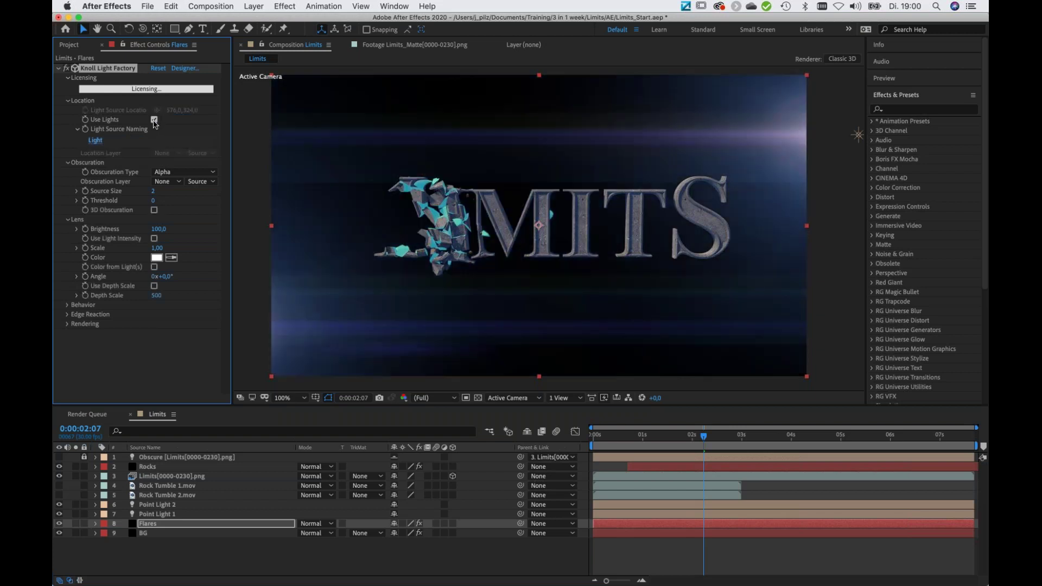
pyautogui.click(95, 361)
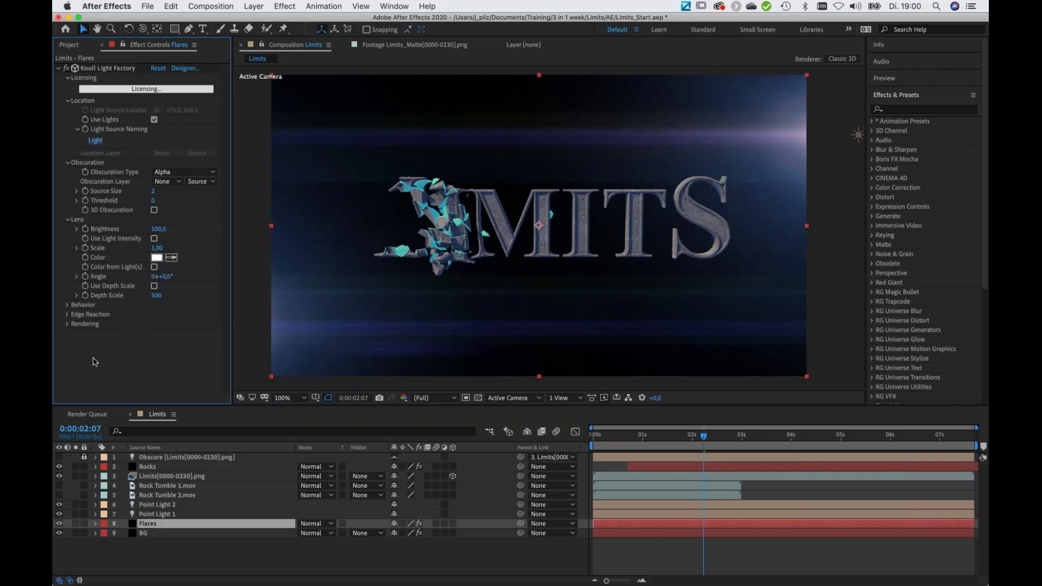
pyautogui.hotkey('ctrl', 'space')
pyautogui.write('tint')
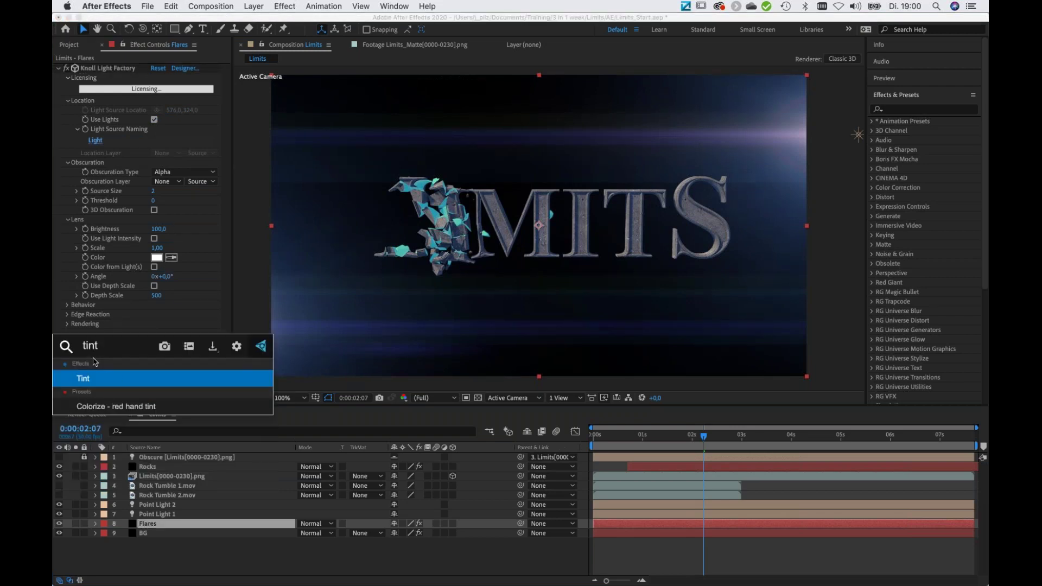
pyautogui.press('Return')
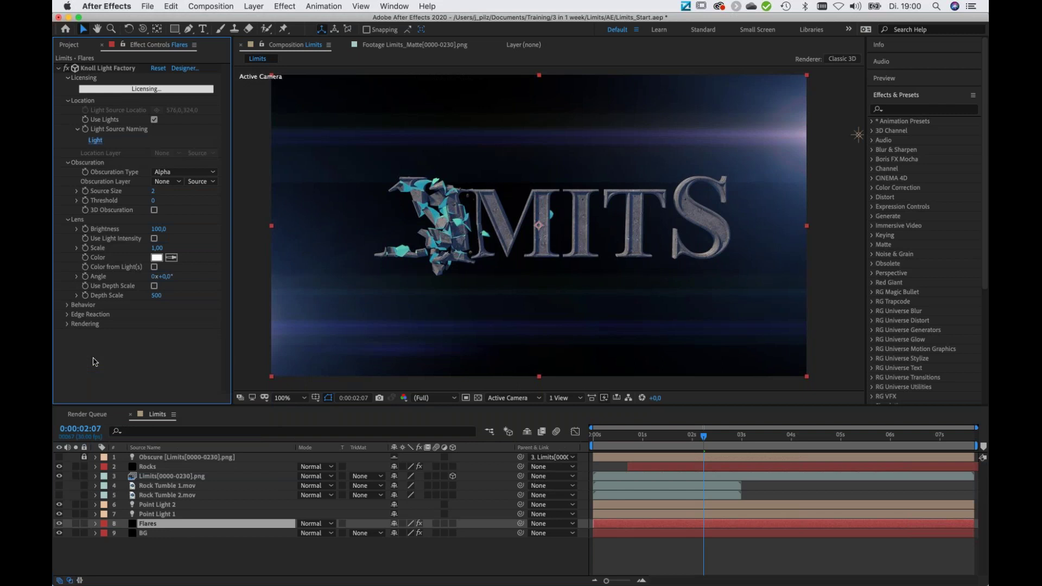
# Set the Tint effect's Map White To color to a light green with a hue of 107°
pyautogui.click(157, 352)
pyautogui.click(221, 188)
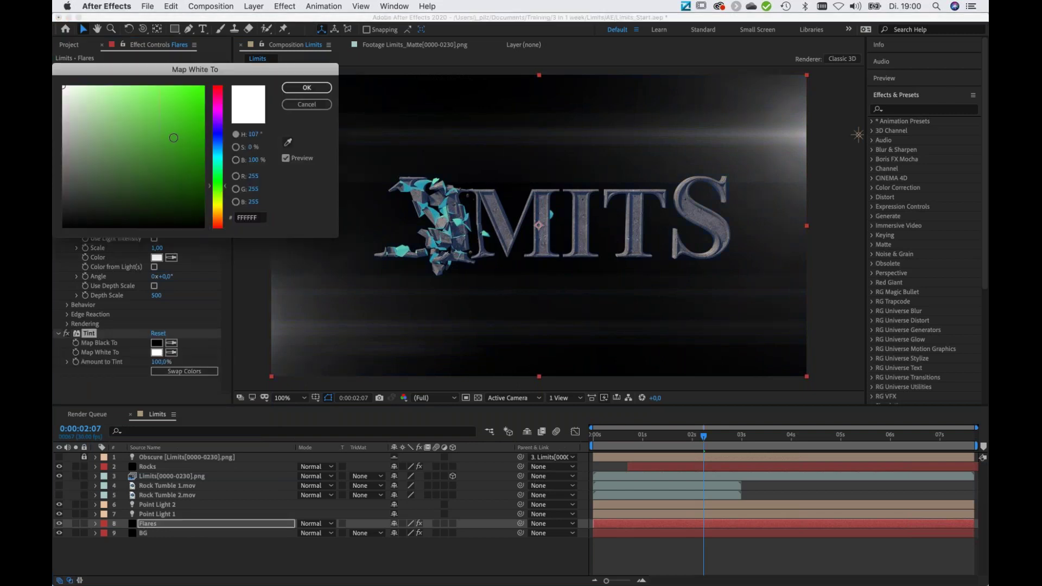
pyautogui.click(143, 86)
pyautogui.moveTo(143, 86); pyautogui.dragTo(147, 87)
pyautogui.click(302, 89)
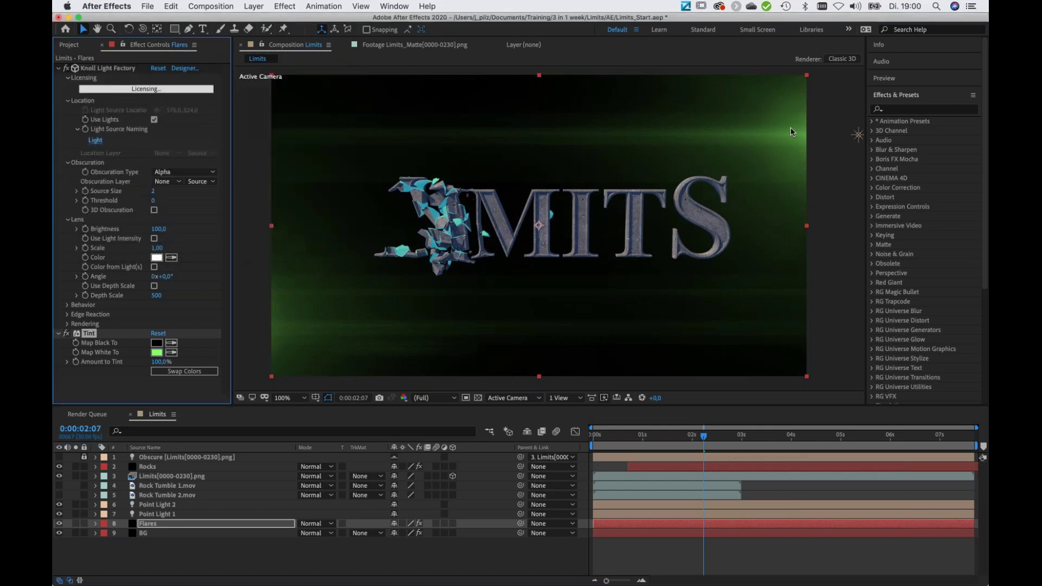
# Set the Flares layer's blending mode to Add and its opacity to 36%
pyautogui.click(308, 525)
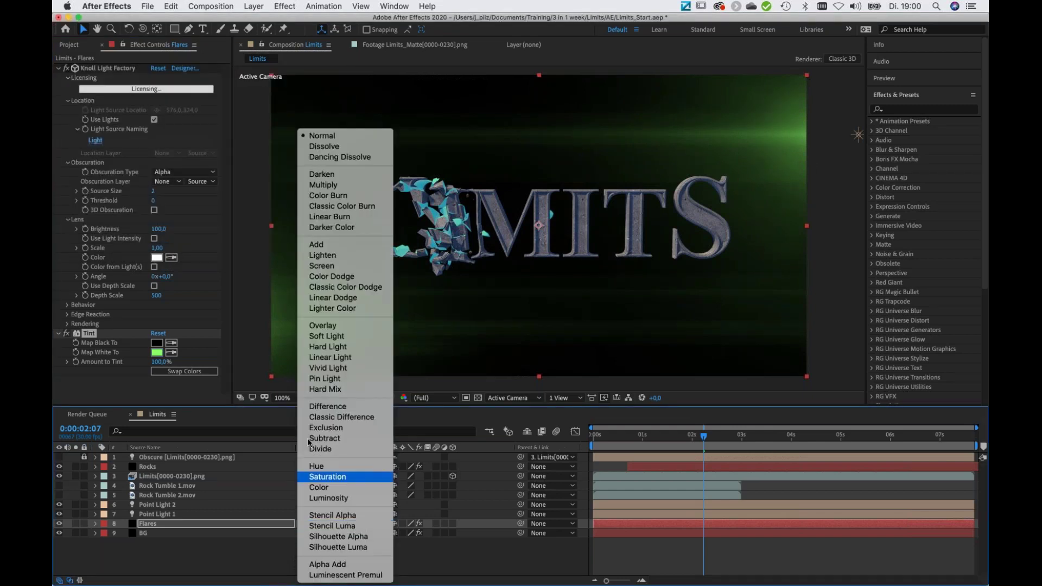
pyautogui.click(339, 246)
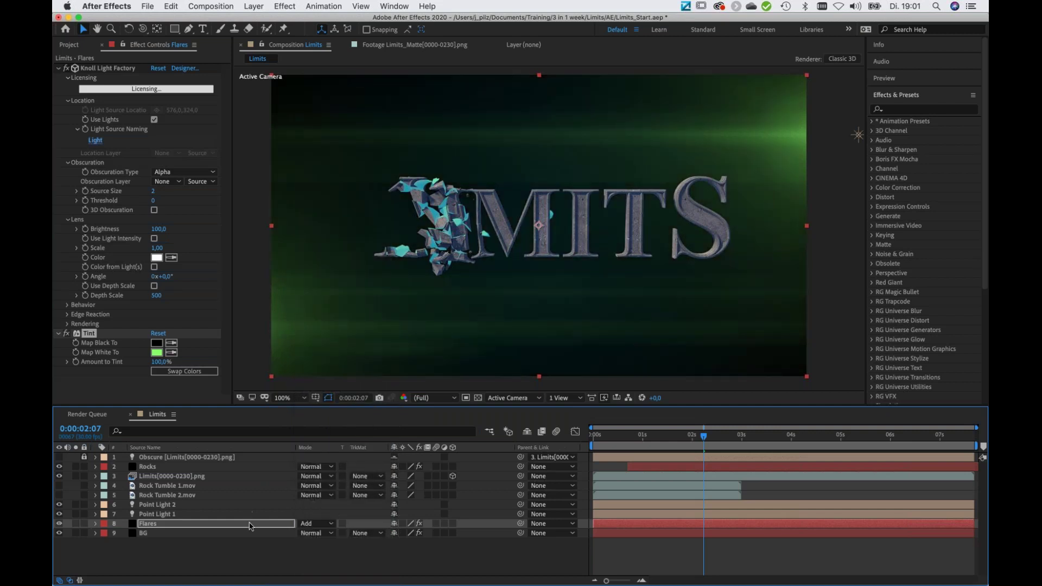
pyautogui.click(250, 525)
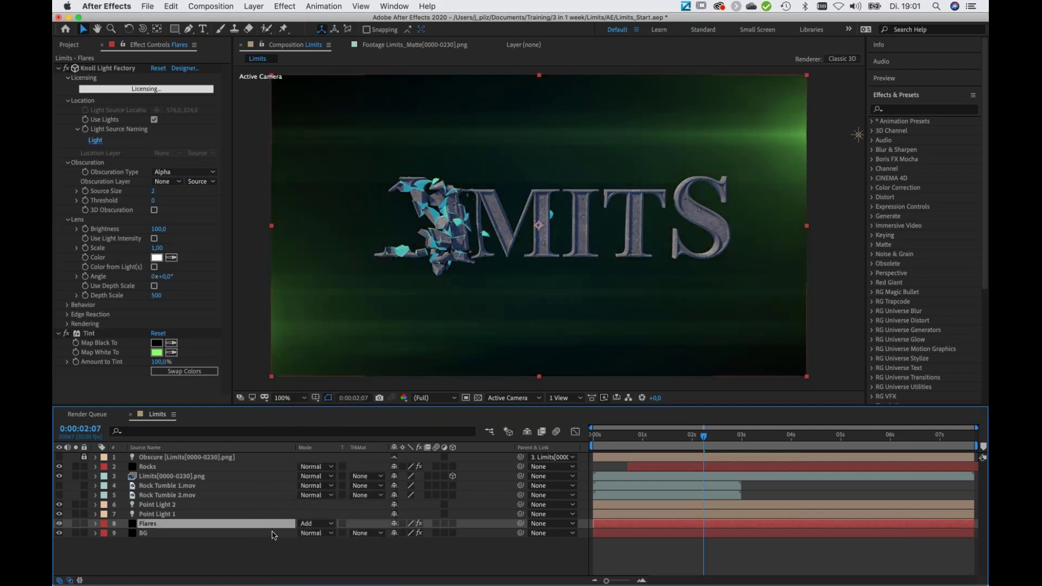
pyautogui.press('t')
pyautogui.moveTo(397, 534); pyautogui.dragTo(343, 535)
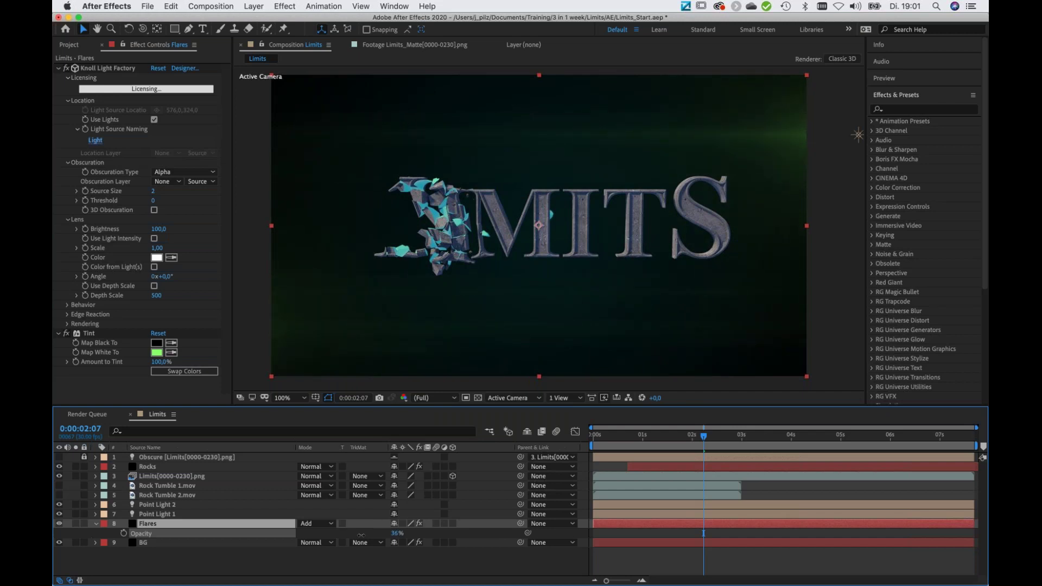
pyautogui.press('Return')
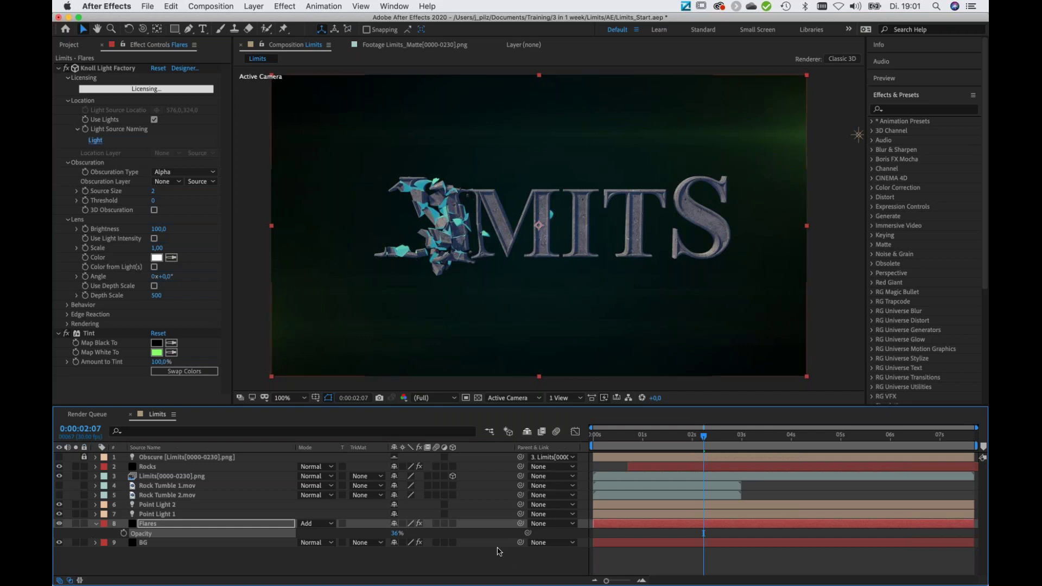
pyautogui.click(507, 565)
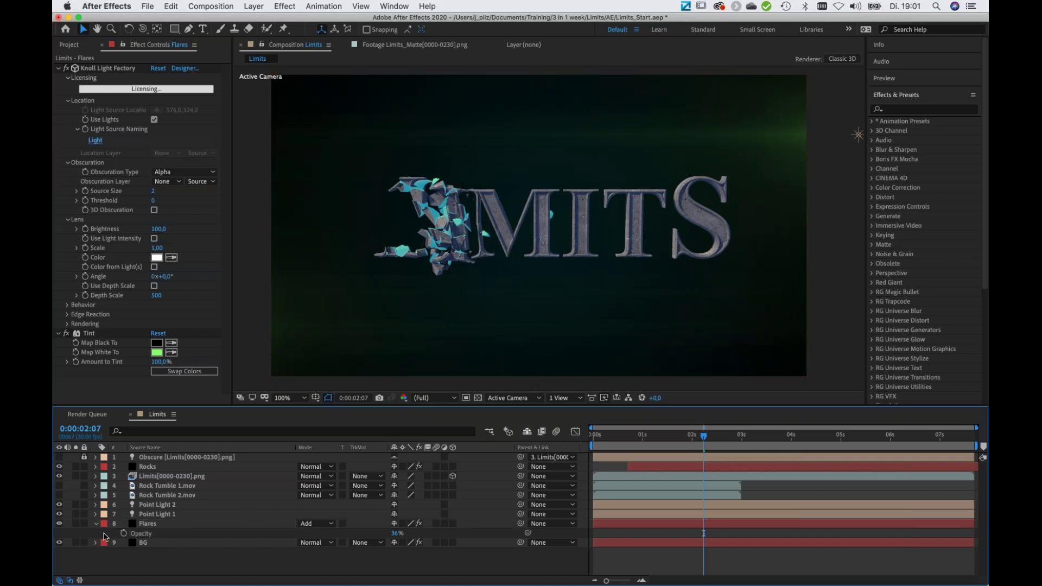
pyautogui.click(96, 523)
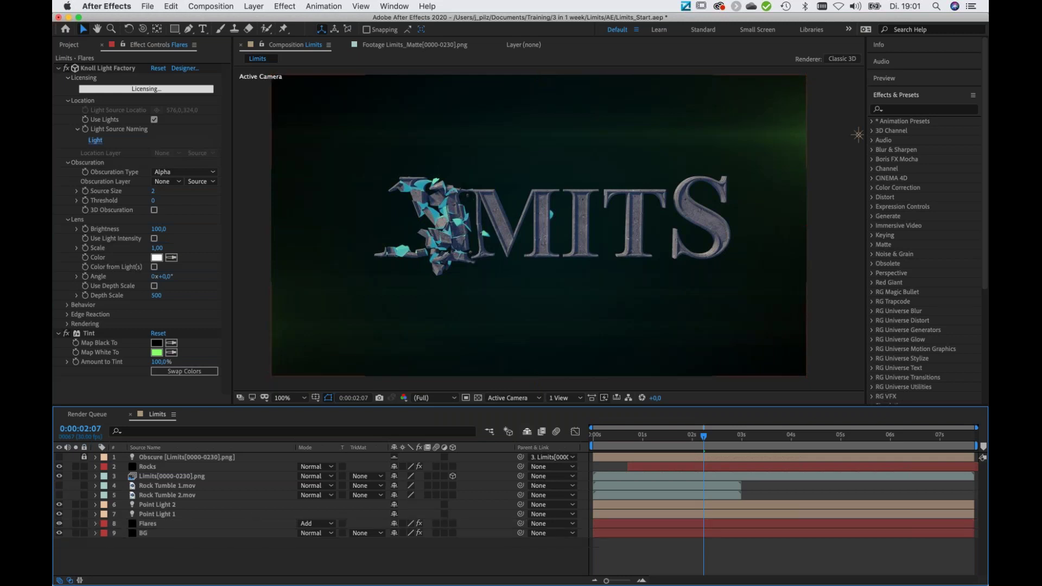
# Preview the Limits_Matte[0000-0230].png footage and add it as the topmost layer of the Limits composition
pyautogui.click(69, 44)
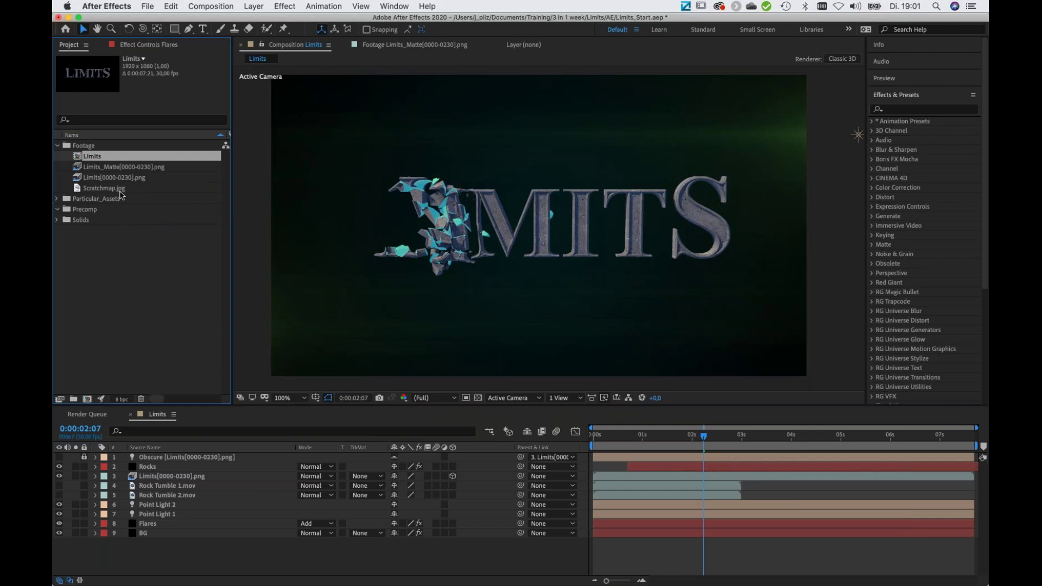
pyautogui.click(115, 168)
pyautogui.doubleClick(80, 170)
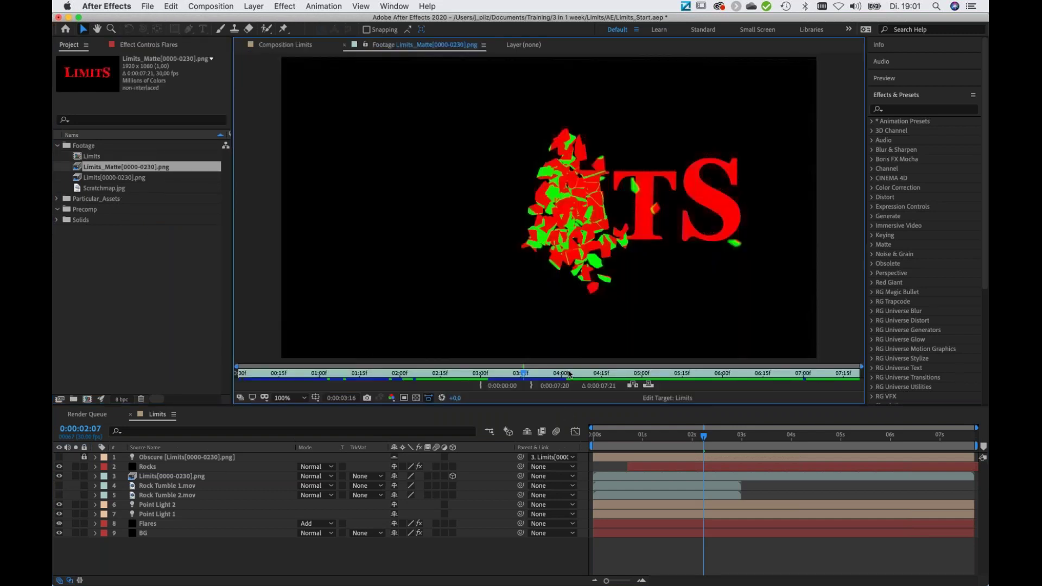
pyautogui.moveTo(569, 374); pyautogui.dragTo(513, 378)
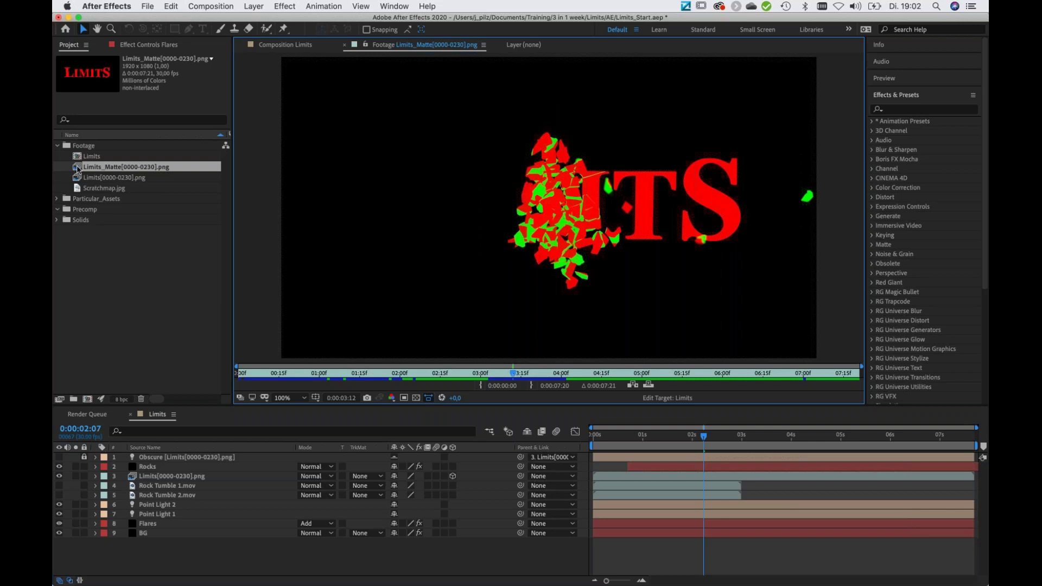
pyautogui.moveTo(78, 168); pyautogui.dragTo(157, 460)
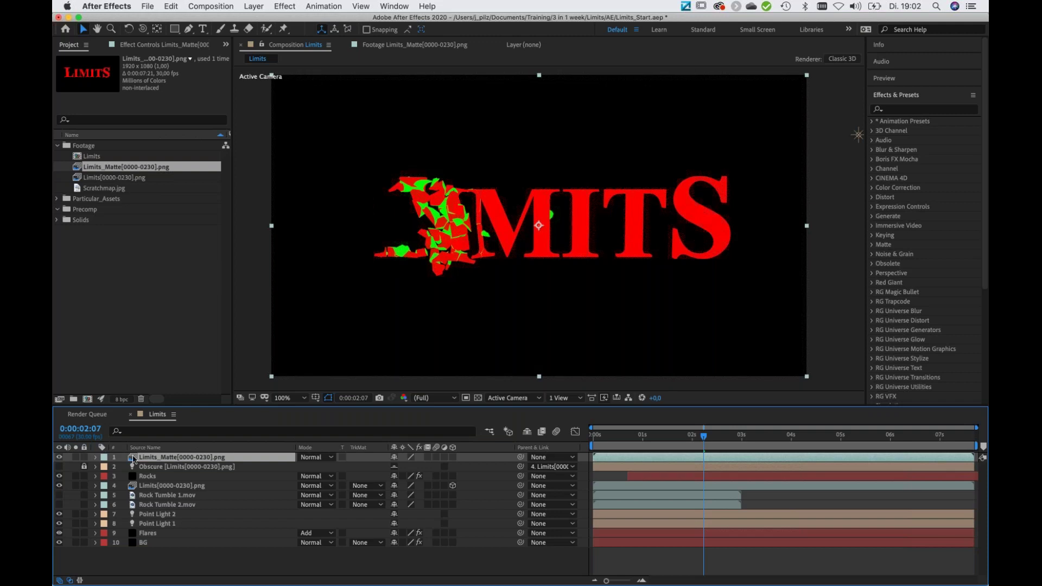
# Apply the Set Channels effect to the Limits_Matte[0000-0230].png layer
pyautogui.click(163, 45)
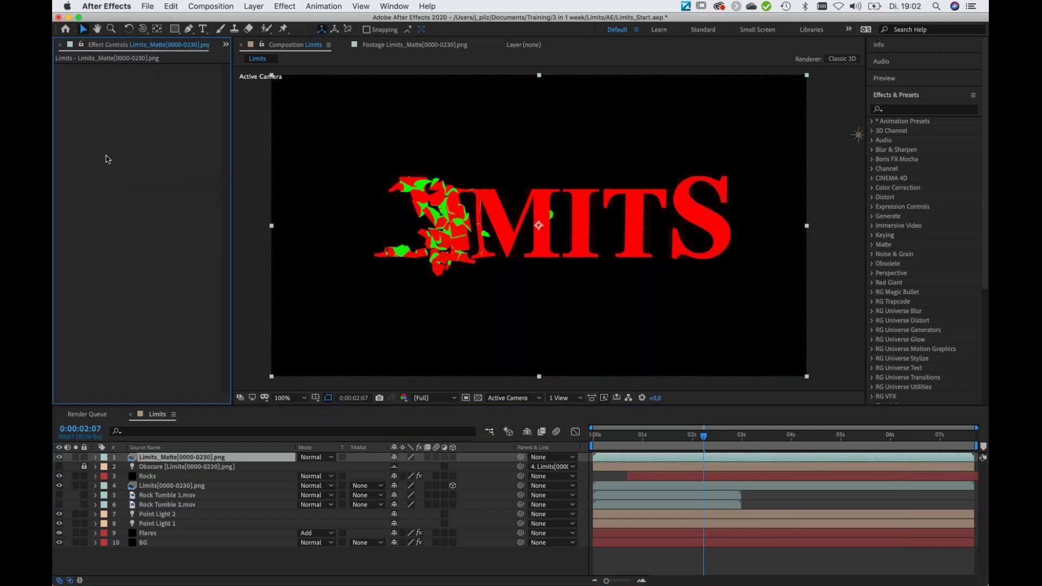
pyautogui.rightClick(129, 178)
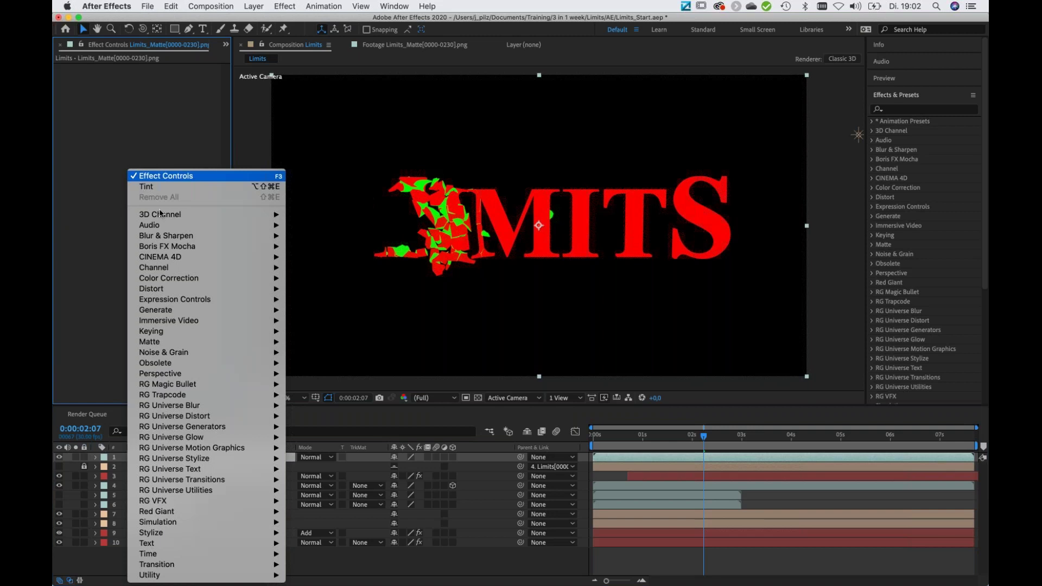
pyautogui.moveTo(191, 310)
pyautogui.moveTo(175, 269)
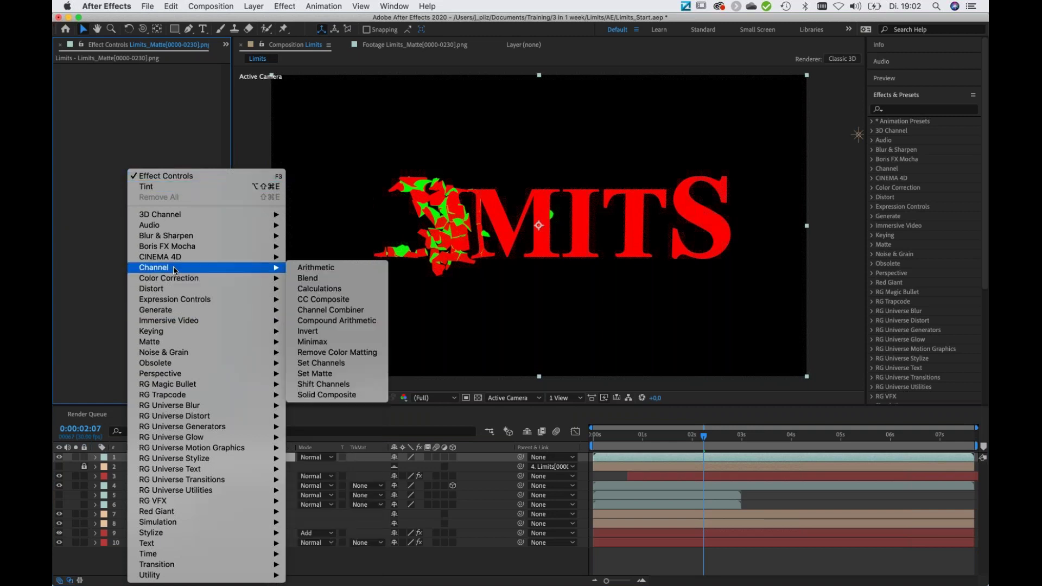
pyautogui.click(340, 362)
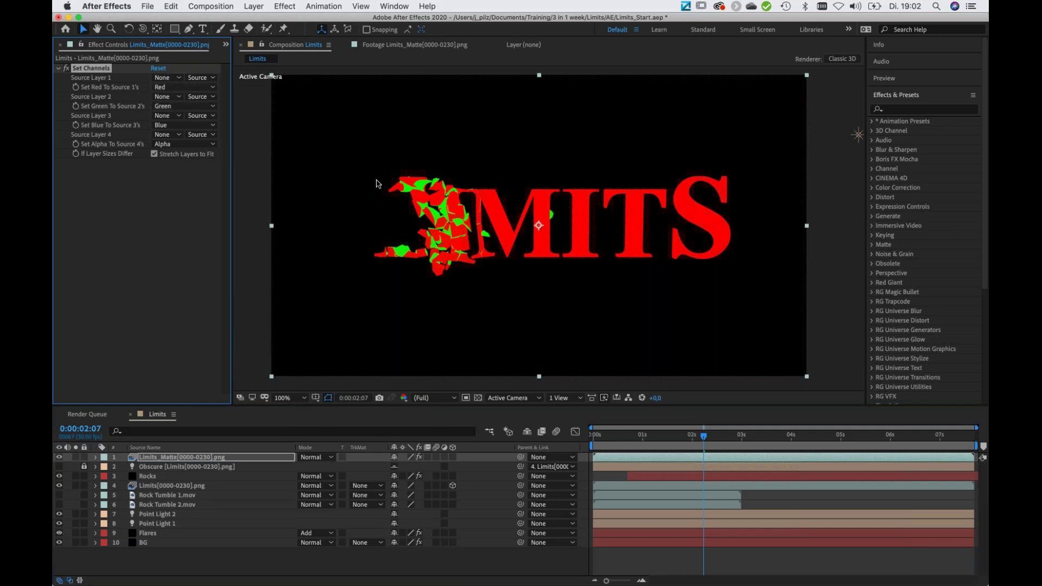
# Set both the red and blue channels of the matte layer to Green in Set Channels
pyautogui.click(174, 87)
pyautogui.press('Escape')
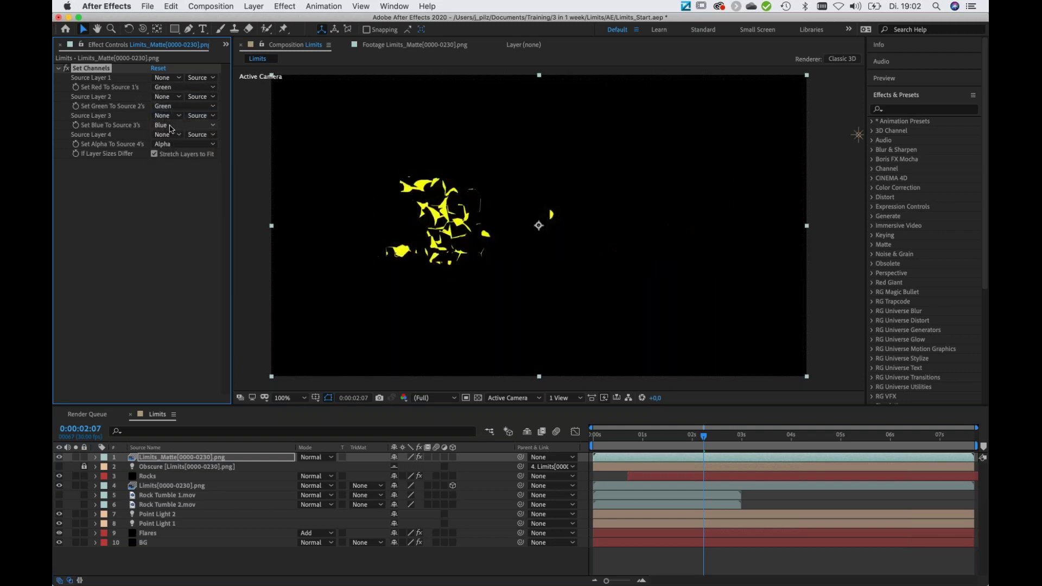
pyautogui.click(173, 125)
pyautogui.click(178, 147)
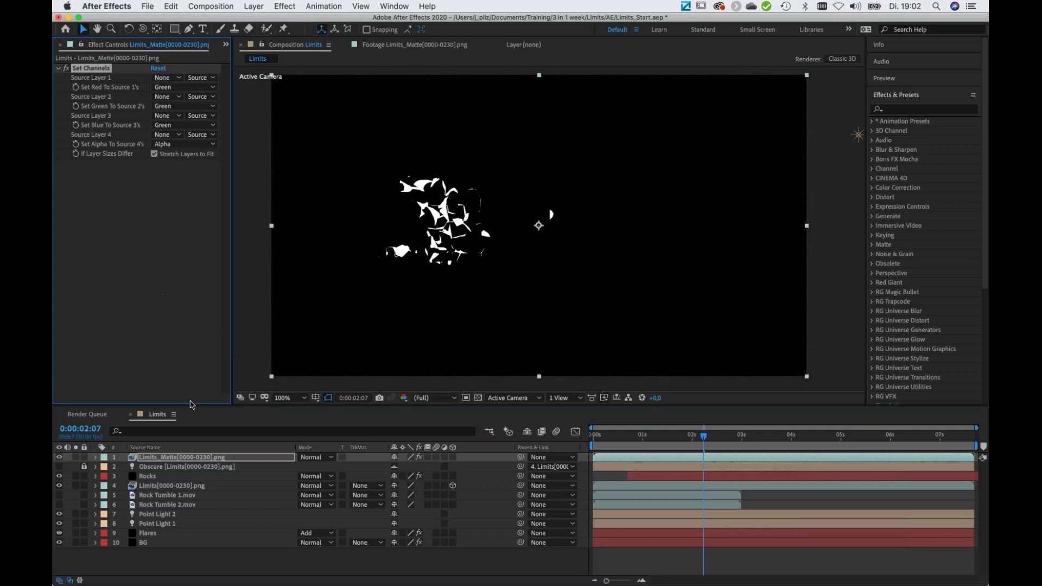
# Add the Trapcode Shine effect to the Limits_Matte[0000-0230].png layer after Set Channels
pyautogui.click(137, 459)
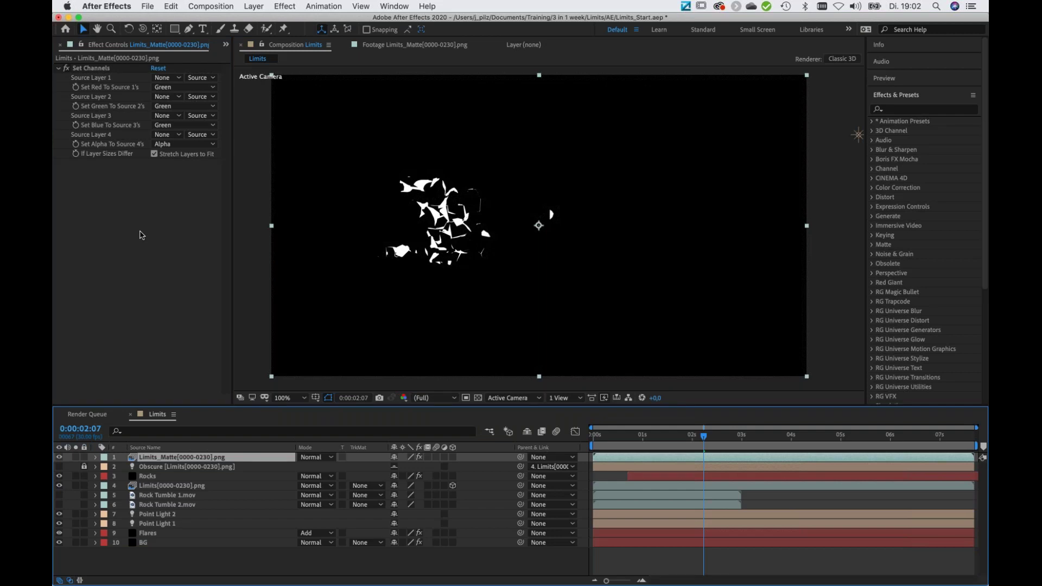
pyautogui.hotkey('ctrl', 'space')
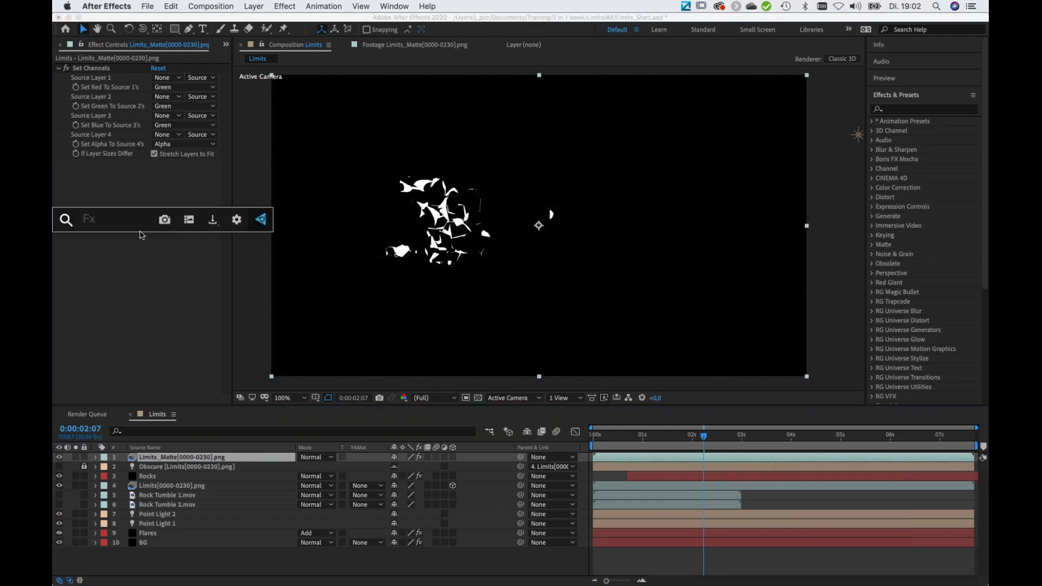
pyautogui.write('shine')
pyautogui.press('Return')
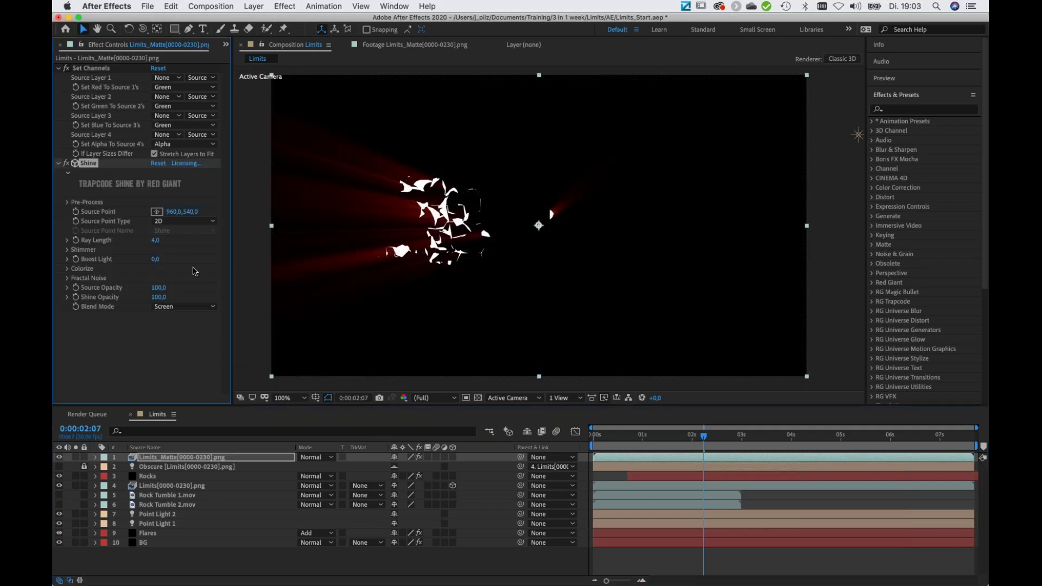
# Set the Midtones colour in Shine's Colorize settings to bright green, about 00FF22
pyautogui.click(67, 269)
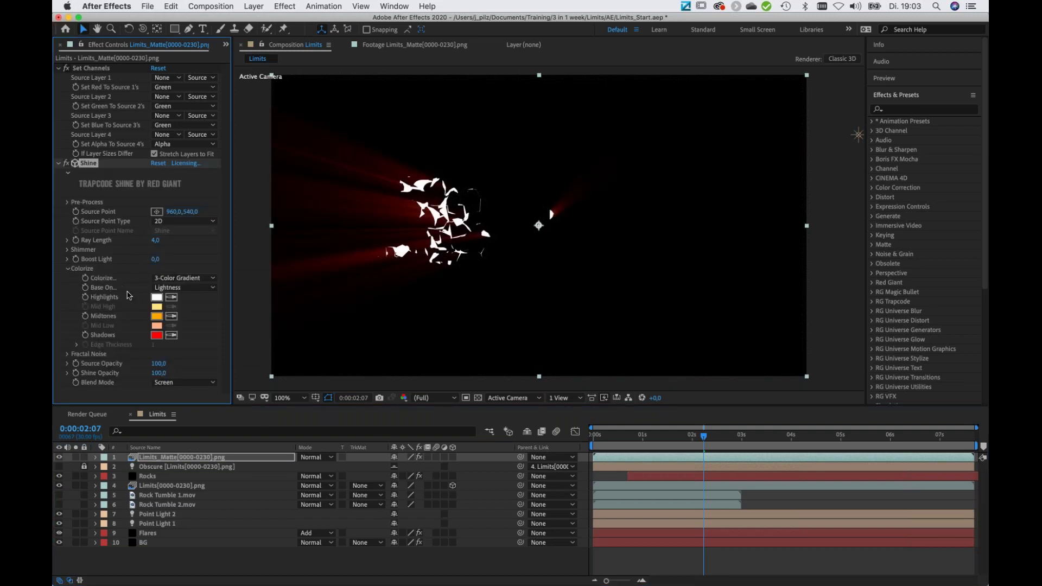
pyautogui.click(157, 318)
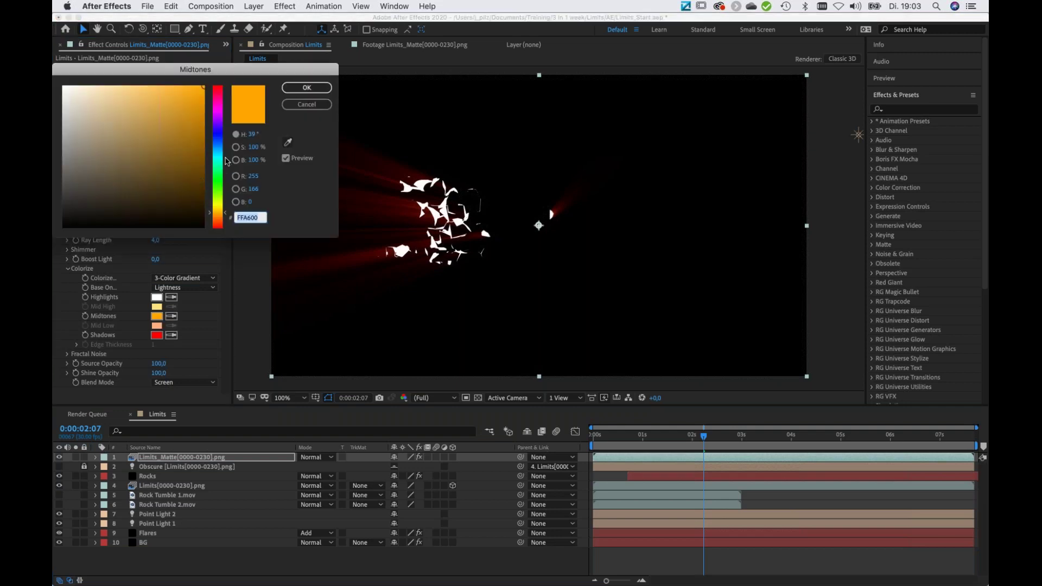
pyautogui.click(221, 176)
pyautogui.moveTo(221, 176); pyautogui.dragTo(222, 179)
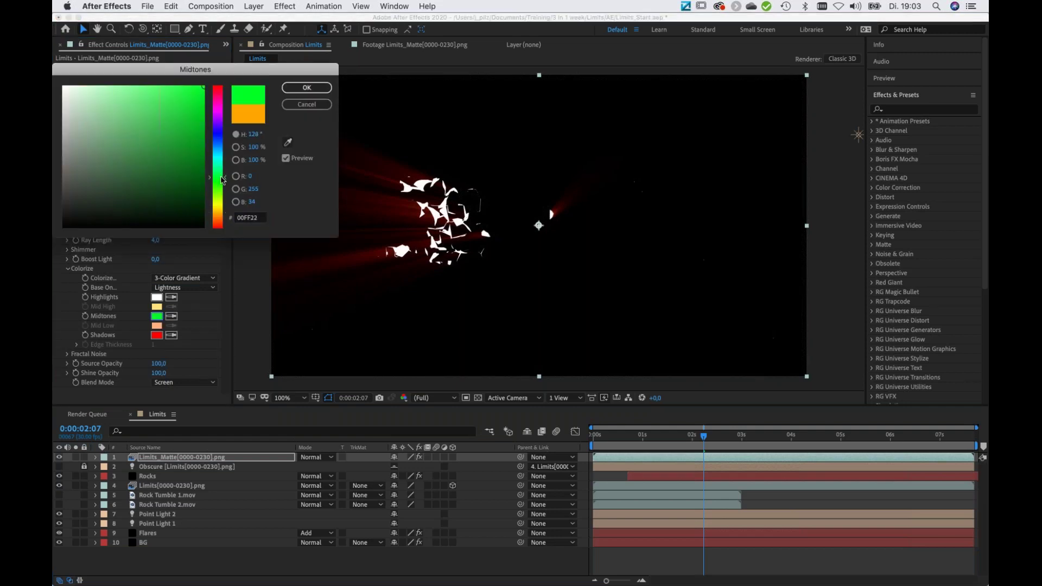
pyautogui.click(302, 88)
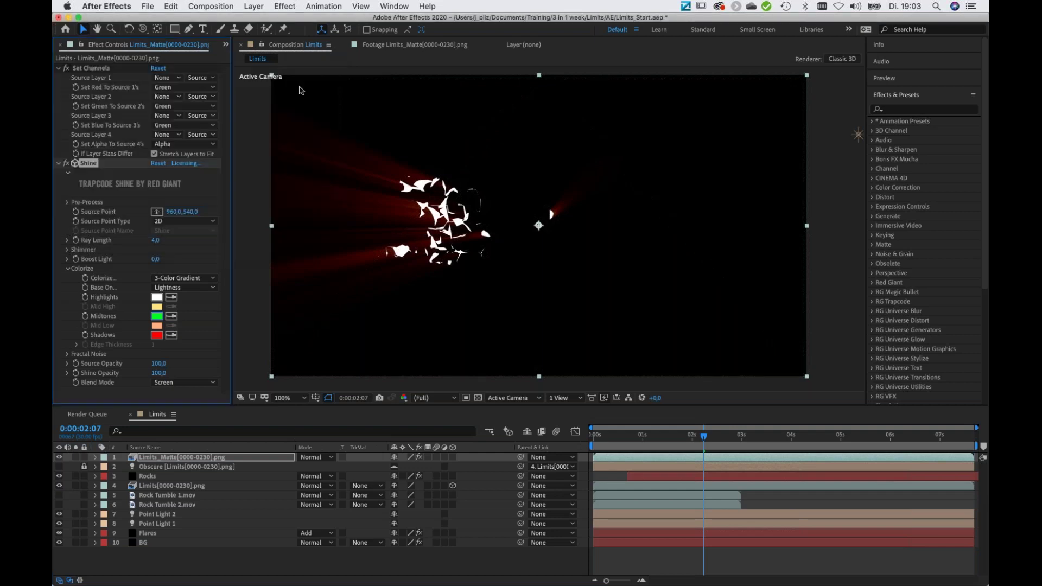
# Change Shine's Shadows colour to a turquoise green, about 00FFA6
pyautogui.click(157, 336)
pyautogui.moveTo(224, 163); pyautogui.dragTo(225, 154)
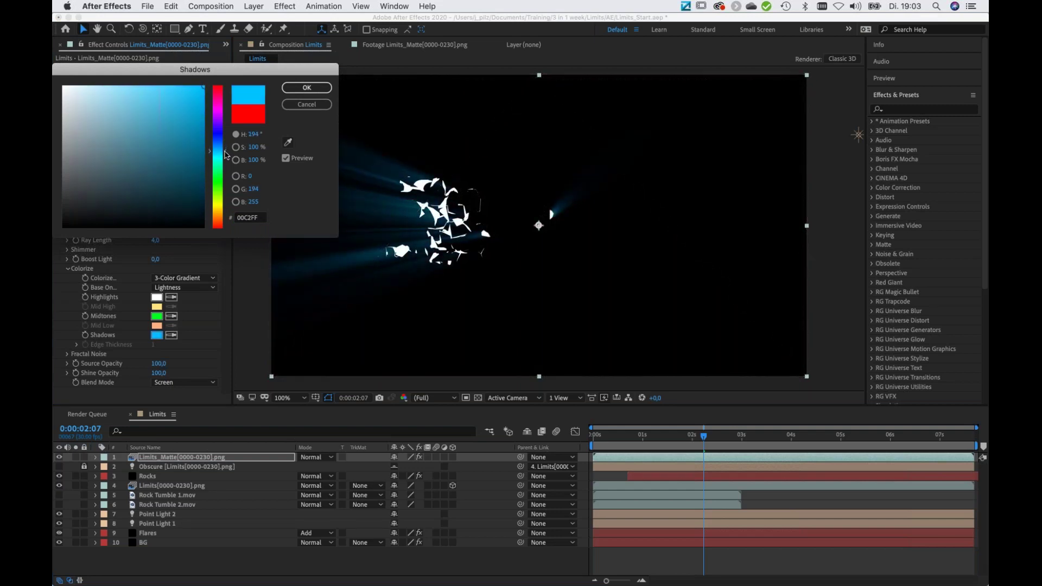
pyautogui.click(307, 87)
pyautogui.click(157, 335)
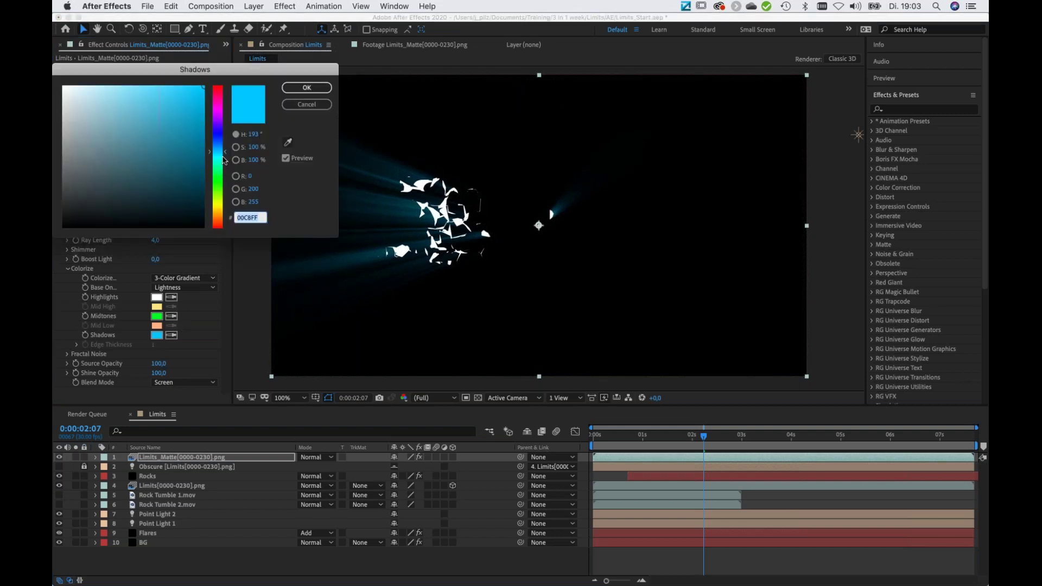
pyautogui.click(226, 164)
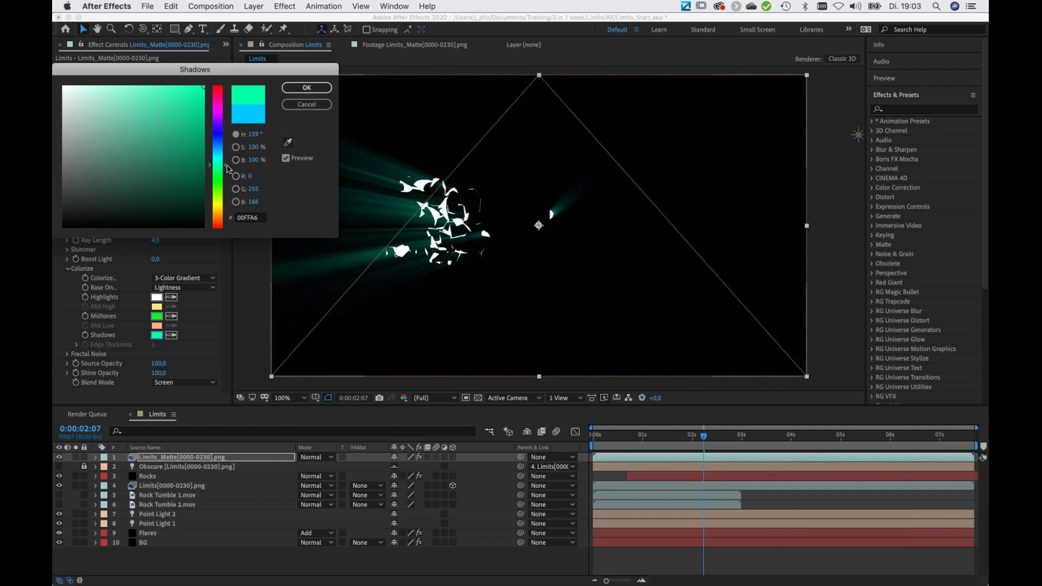
pyautogui.click(307, 88)
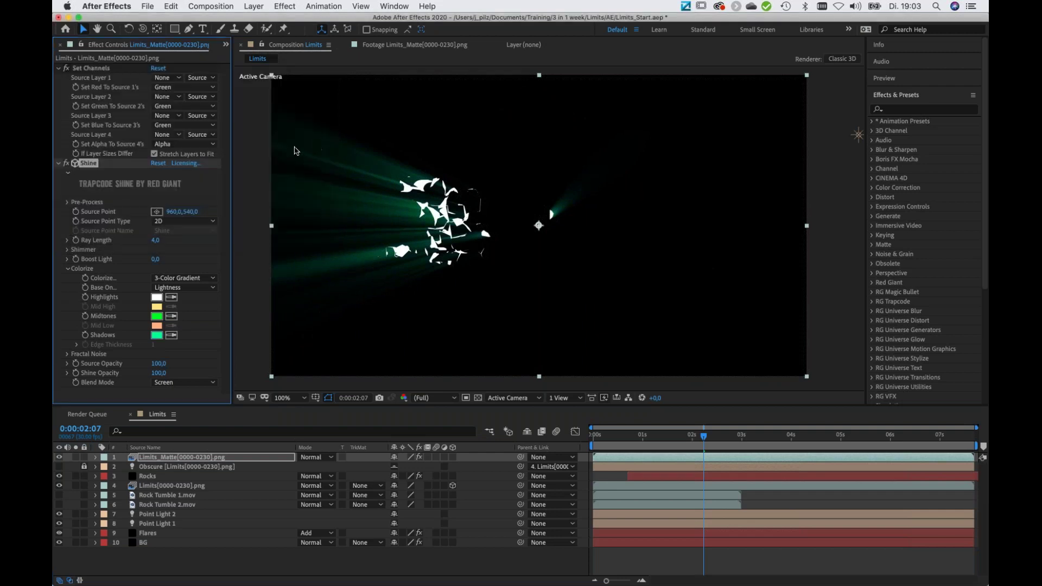
# Set Shine's Ray Length to 2 and its Source Opacity to 0
pyautogui.click(156, 240)
pyautogui.write('2')
pyautogui.press('Return')
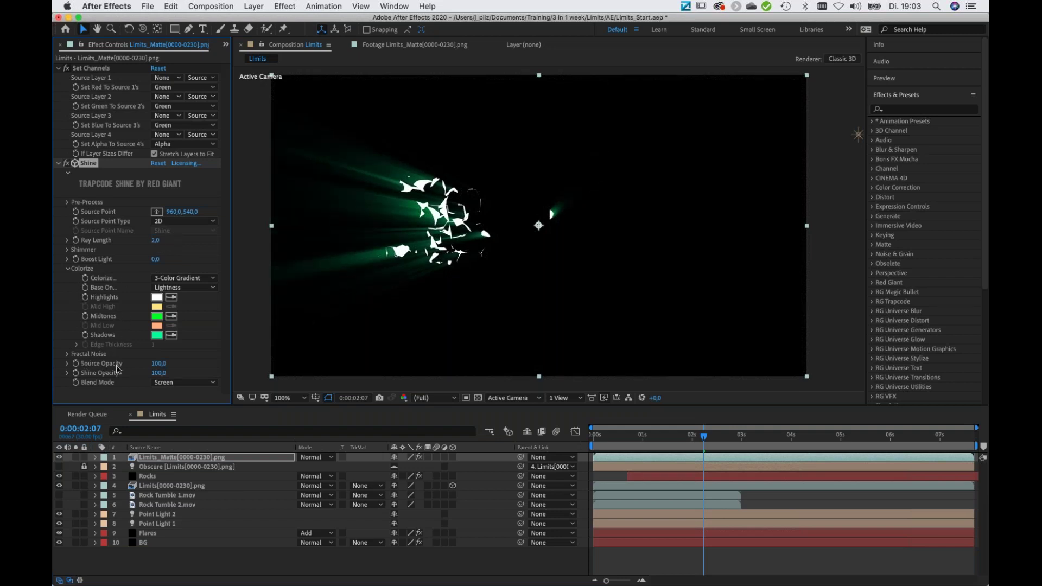
pyautogui.moveTo(159, 368); pyautogui.dragTo(119, 378)
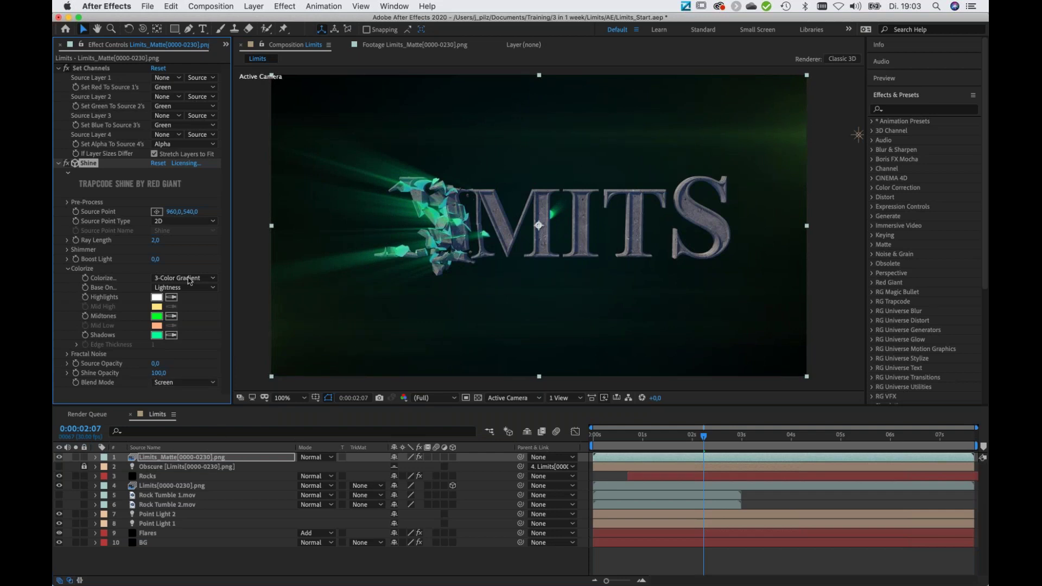
# Animate Shine's Source Point from about 570, 536 at 0:00:01:00 to about 1506, 550 at 0:00:06:05
pyautogui.click(643, 437)
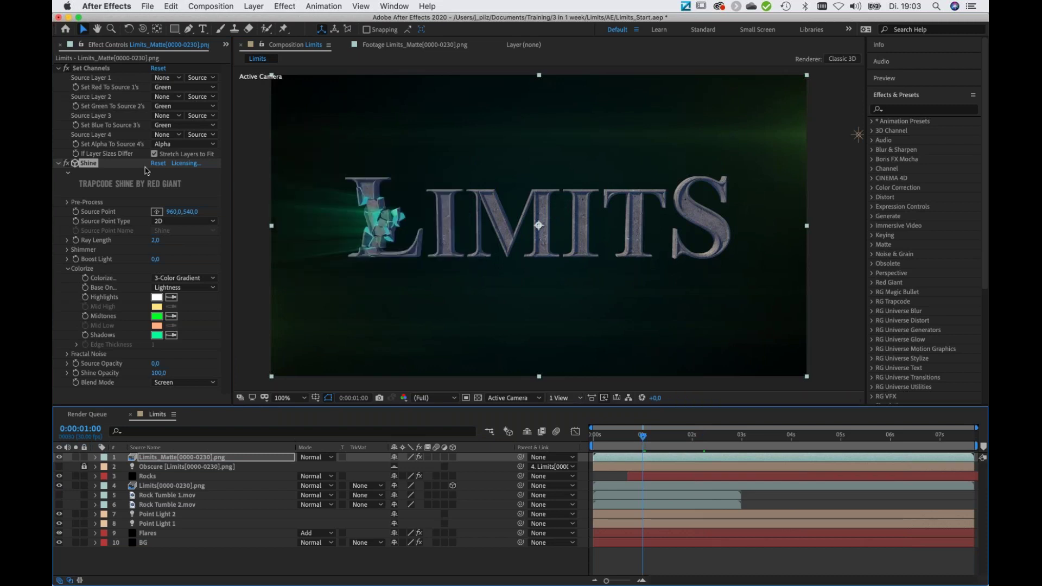
pyautogui.moveTo(175, 216); pyautogui.dragTo(18, 216)
pyautogui.moveTo(463, 226); pyautogui.dragTo(428, 226)
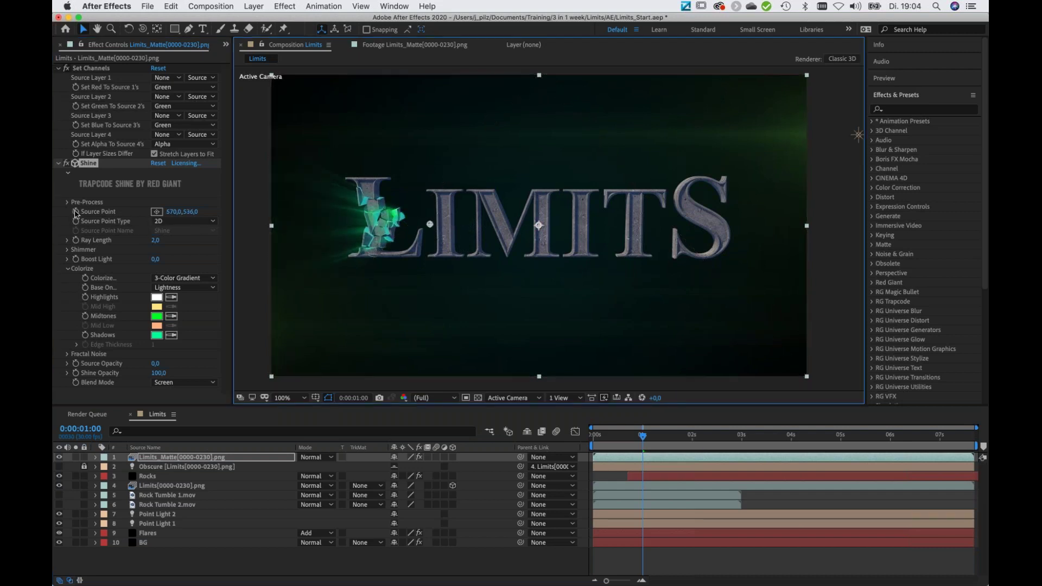
pyautogui.click(76, 213)
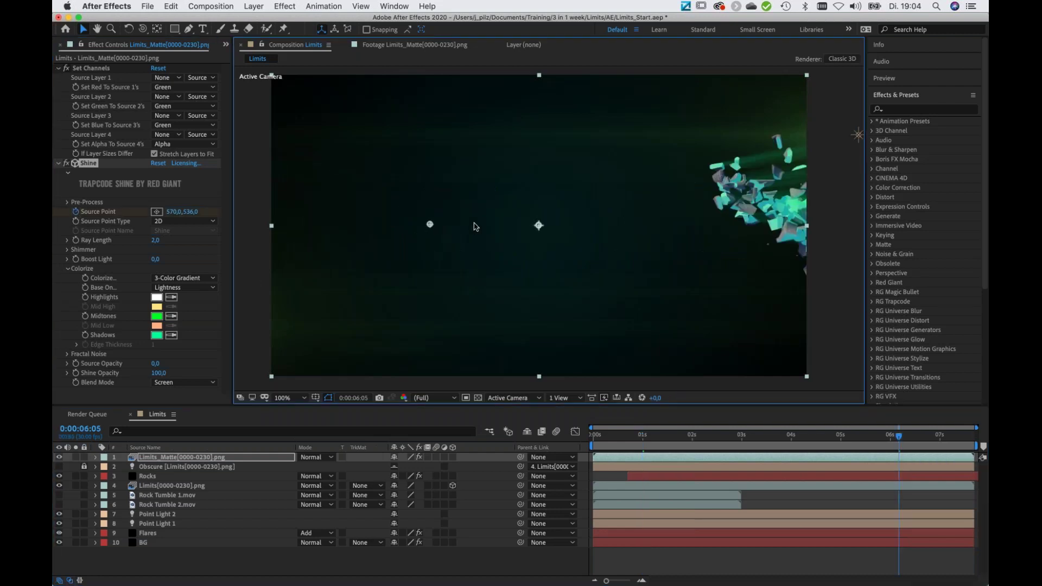
pyautogui.moveTo(430, 224); pyautogui.dragTo(690, 228)
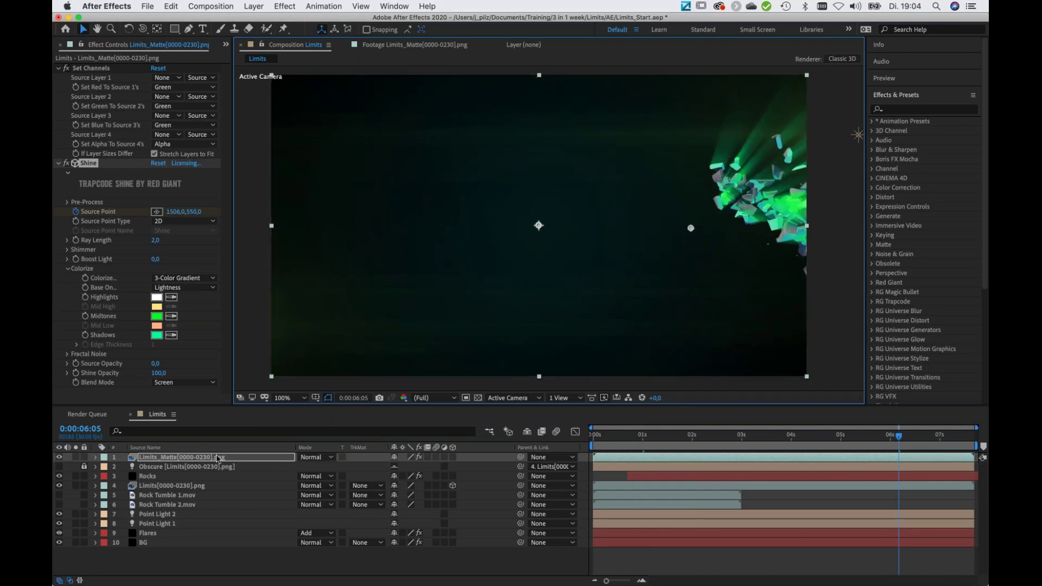
# Lower the Limits_Matte[0000-0230].png layer's opacity to 15% and set its blending mode to Add
pyautogui.click(243, 461)
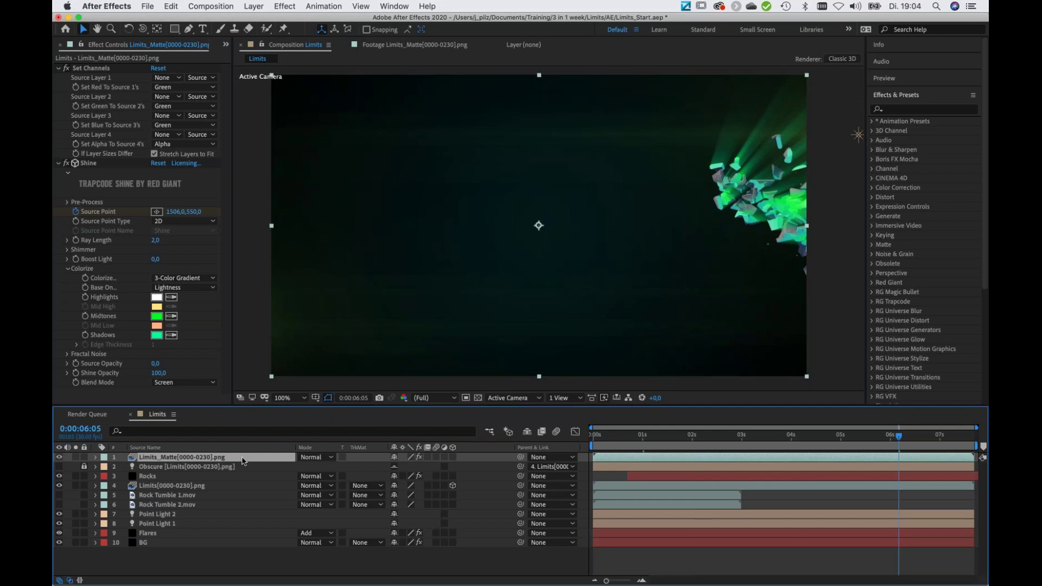
pyautogui.press('t')
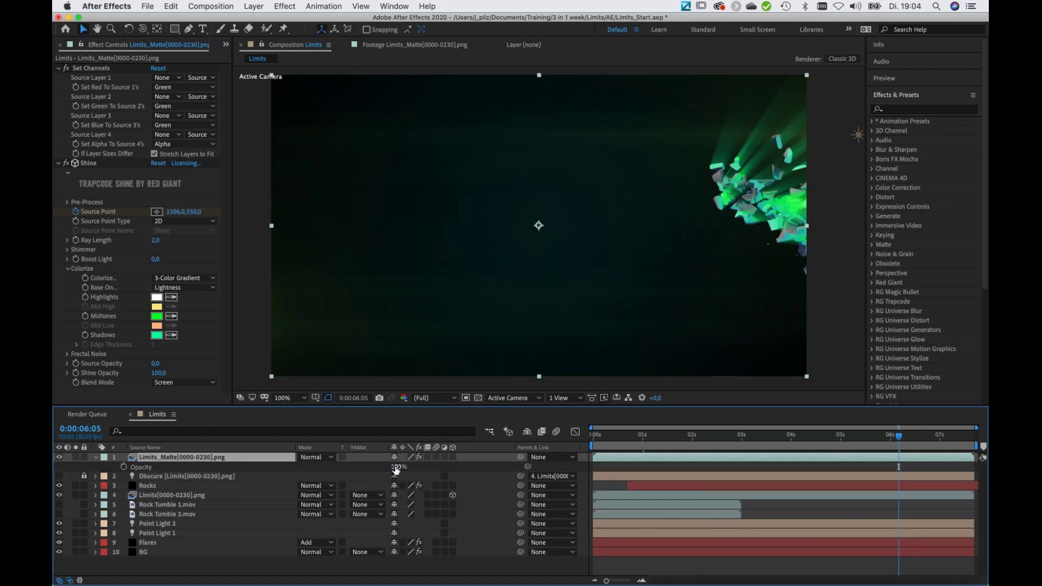
pyautogui.moveTo(346, 466); pyautogui.dragTo(341, 466)
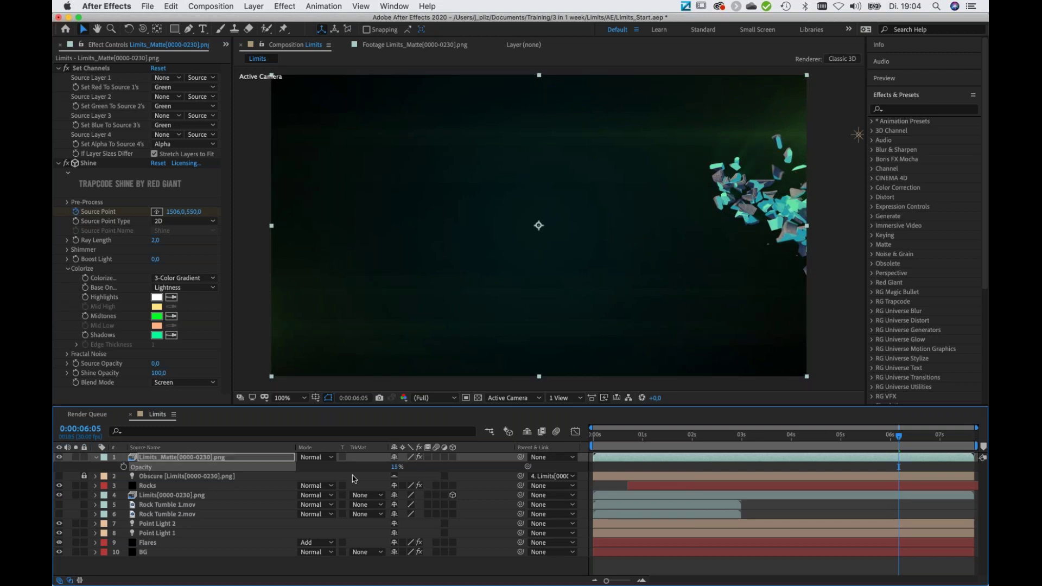
pyautogui.click(317, 457)
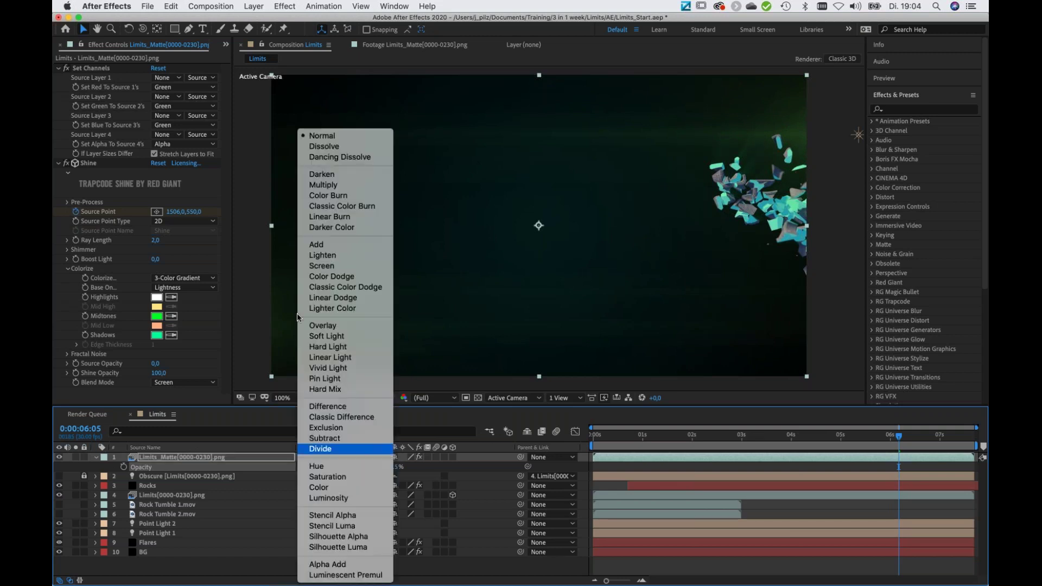
pyautogui.click(326, 244)
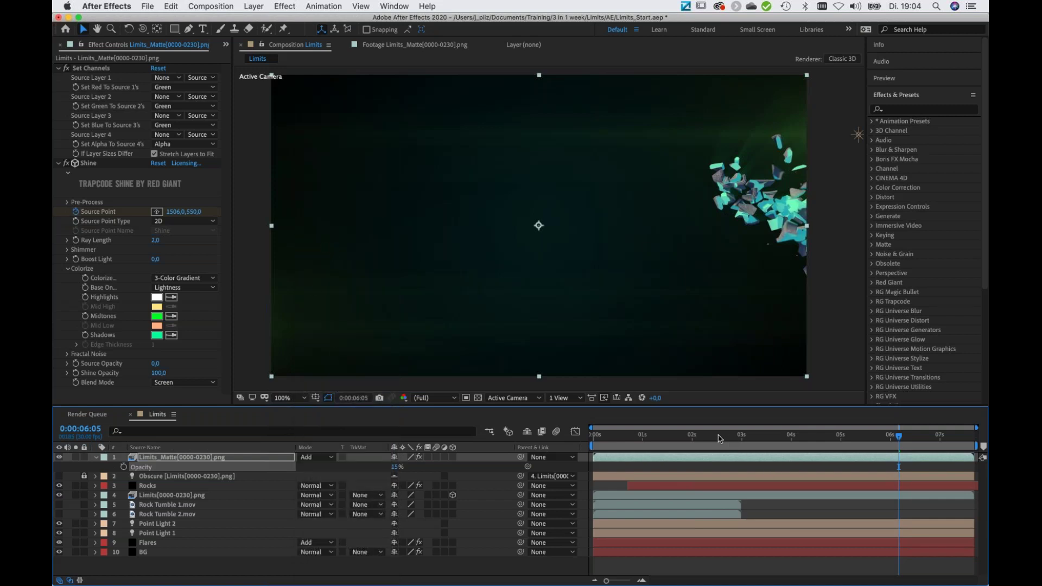
# At 0:00:01:25, duplicate the Limits_Matte[0000-0230].png layer and hide the upper copy
pyautogui.moveTo(720, 438); pyautogui.dragTo(685, 441)
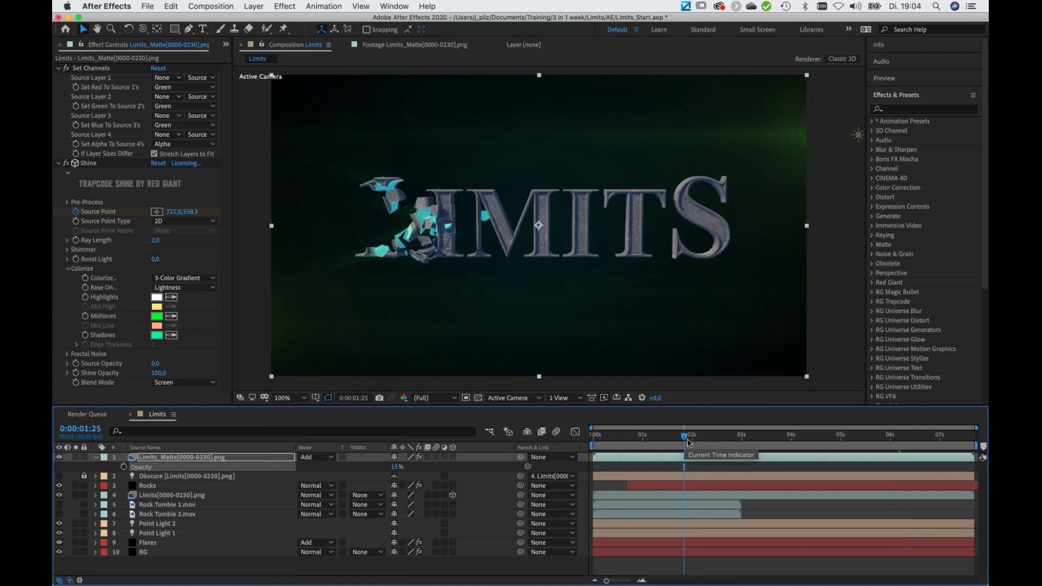
pyautogui.click(149, 459)
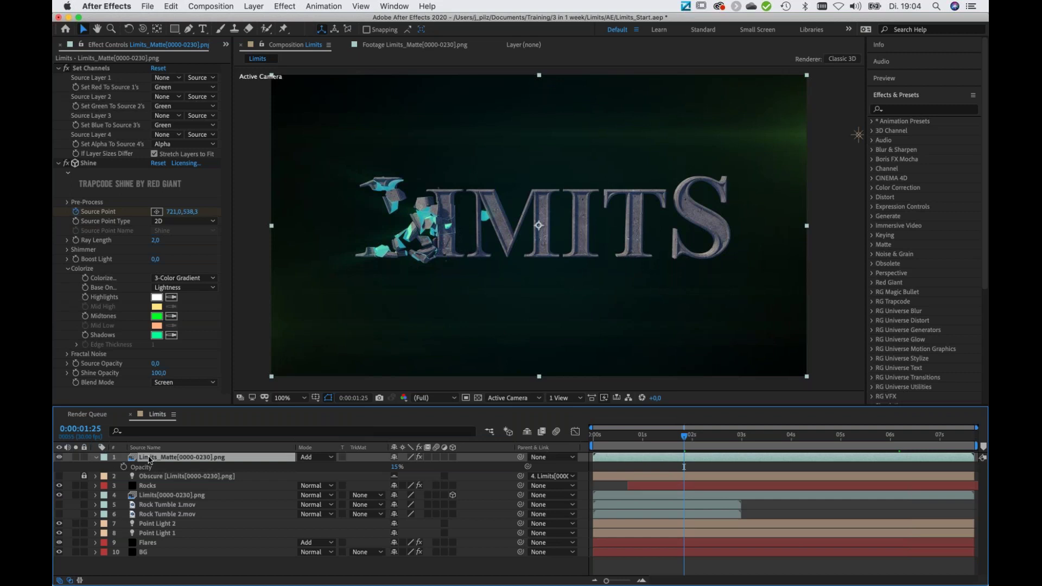
pyautogui.press('super+d')
pyautogui.click(59, 458)
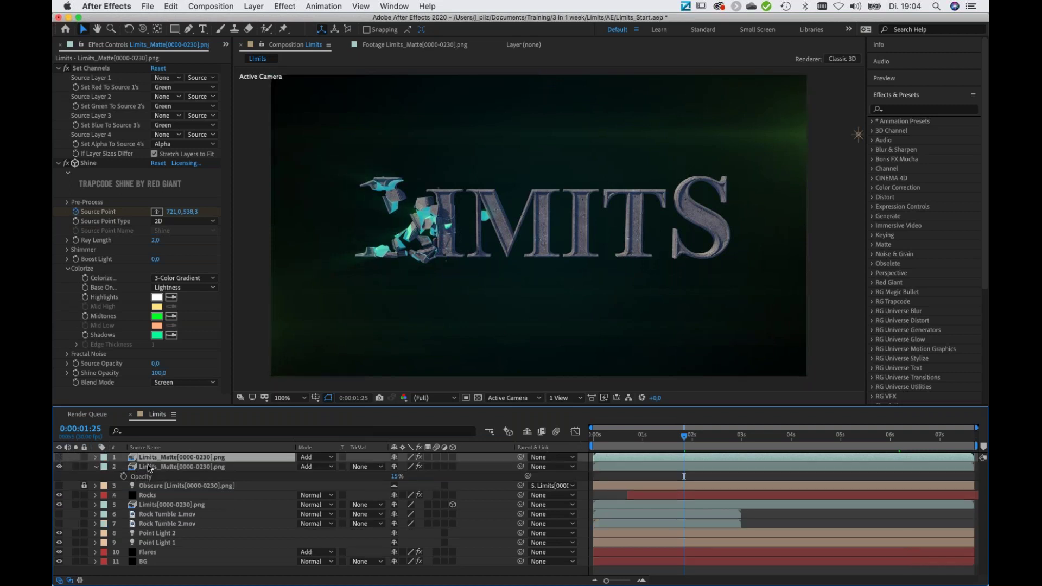
# Replace the Shine effect on the lower Limits_Matte[0000-0230].png layer with Optical Glow
pyautogui.click(87, 164)
pyautogui.press('Delete')
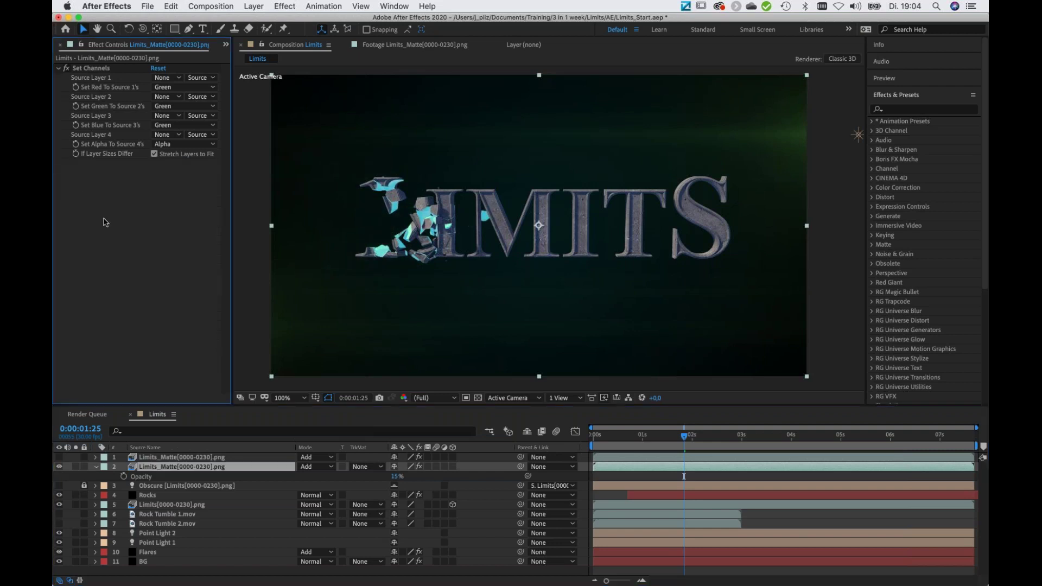
pyautogui.hotkey('ctrl', 'space')
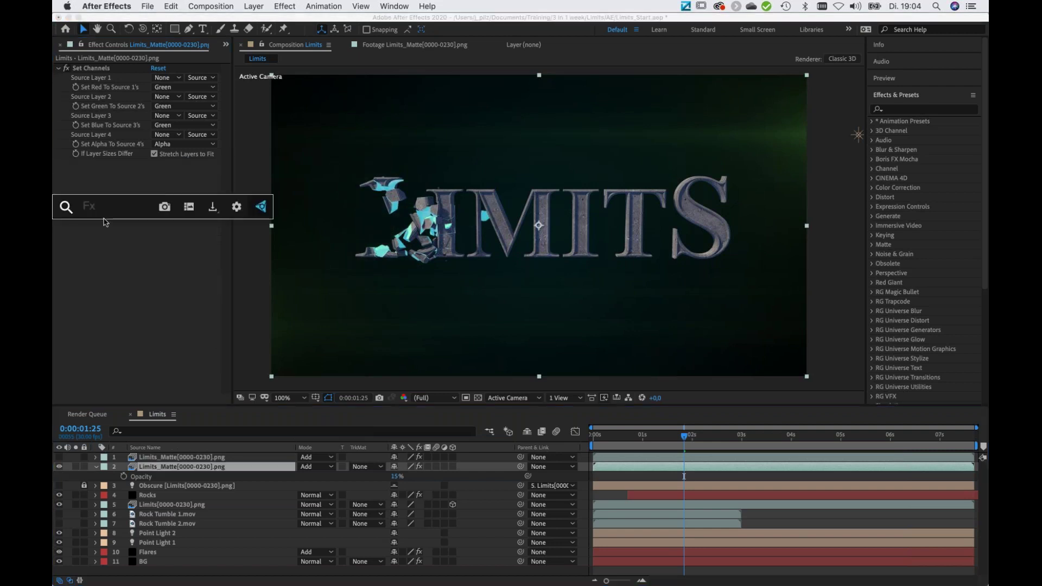
pyautogui.write('glow')
pyautogui.press('Return')
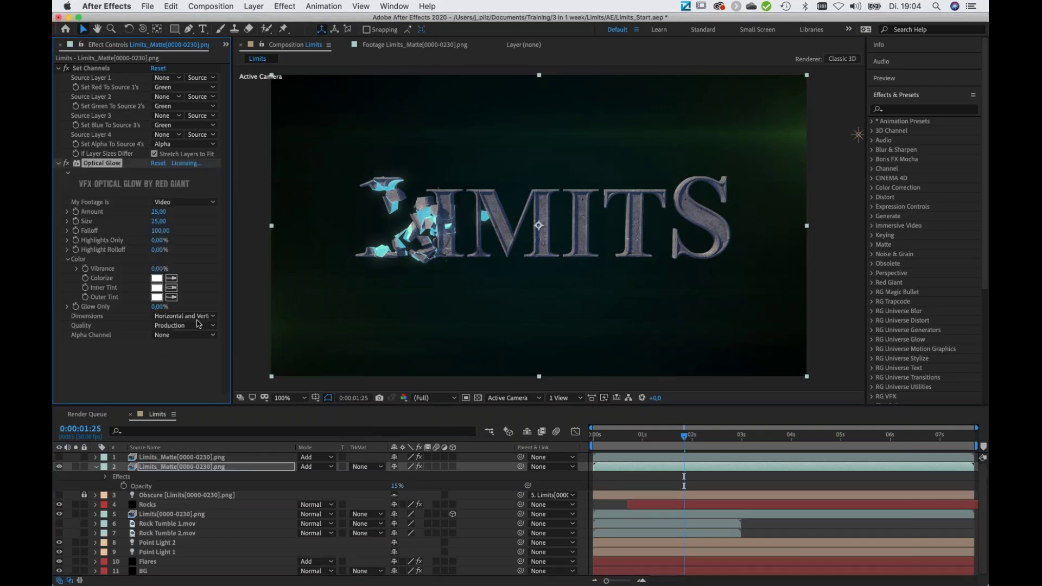
# Raise the lower matte layer's opacity to 100% and set Optical Glow's Inner Tint to light blue 92D7FD
pyautogui.moveTo(395, 486); pyautogui.dragTo(568, 483)
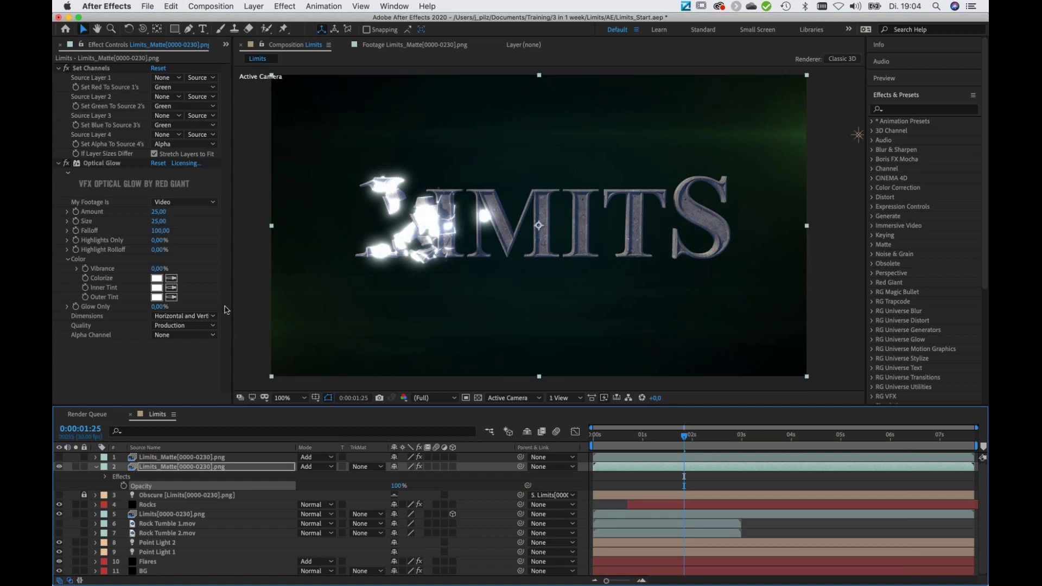
pyautogui.click(156, 289)
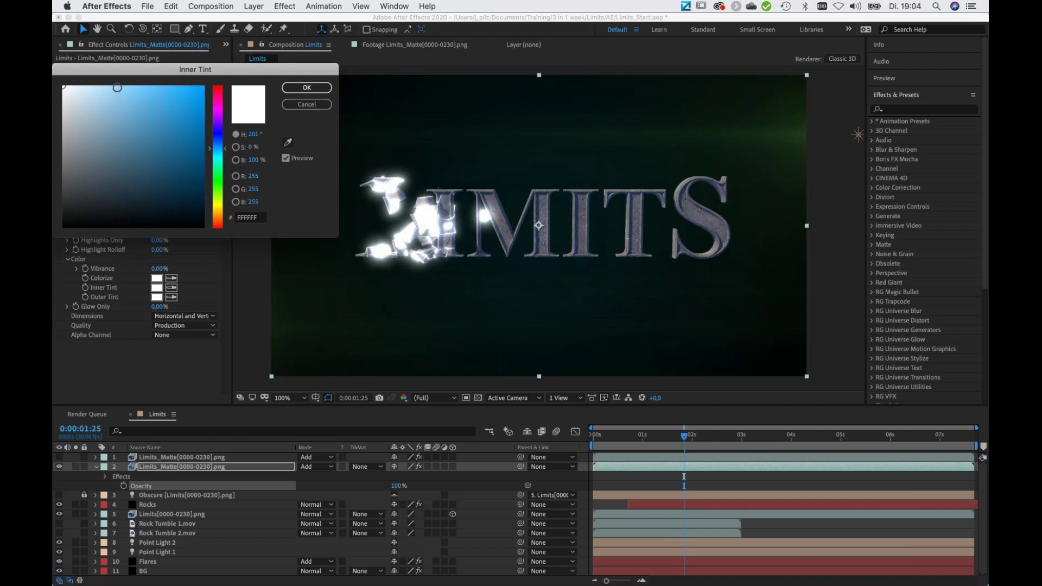
pyautogui.click(115, 90)
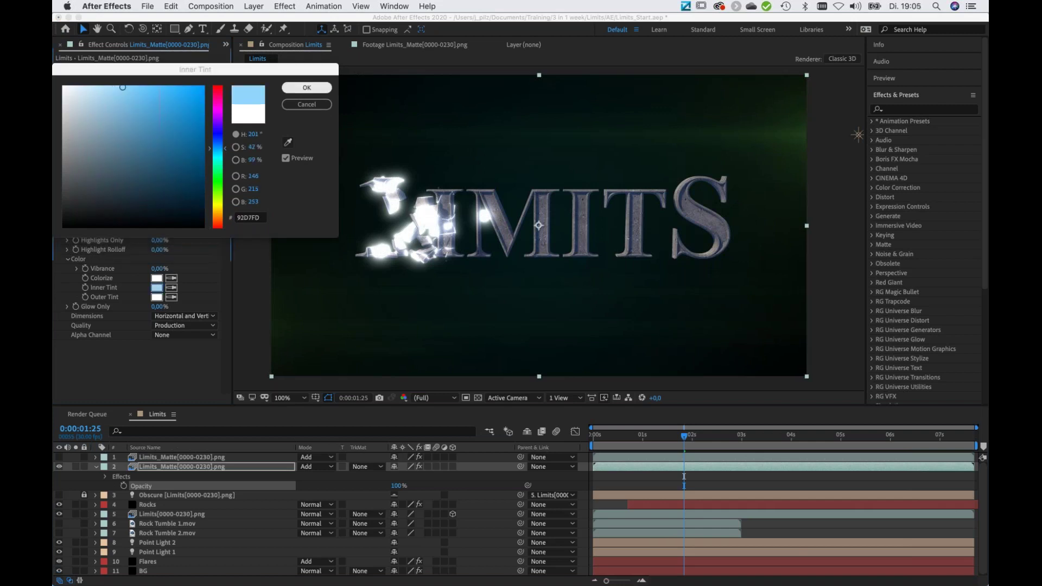
pyautogui.click(306, 87)
# Set Optical Glow's Outer Tint to a light green
pyautogui.click(156, 297)
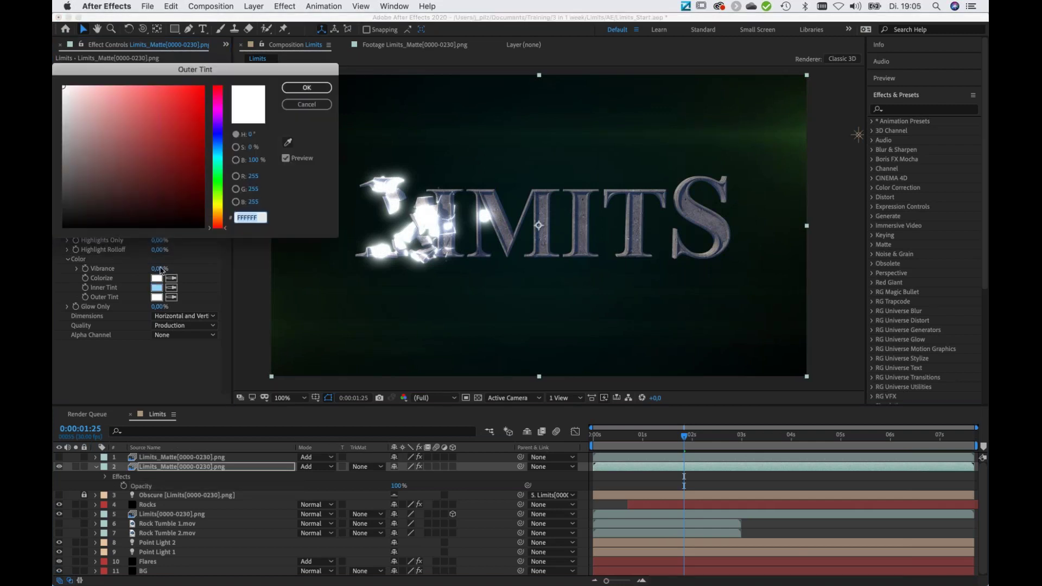
pyautogui.click(217, 175)
pyautogui.moveTo(154, 83); pyautogui.dragTo(163, 86)
pyautogui.press('Return')
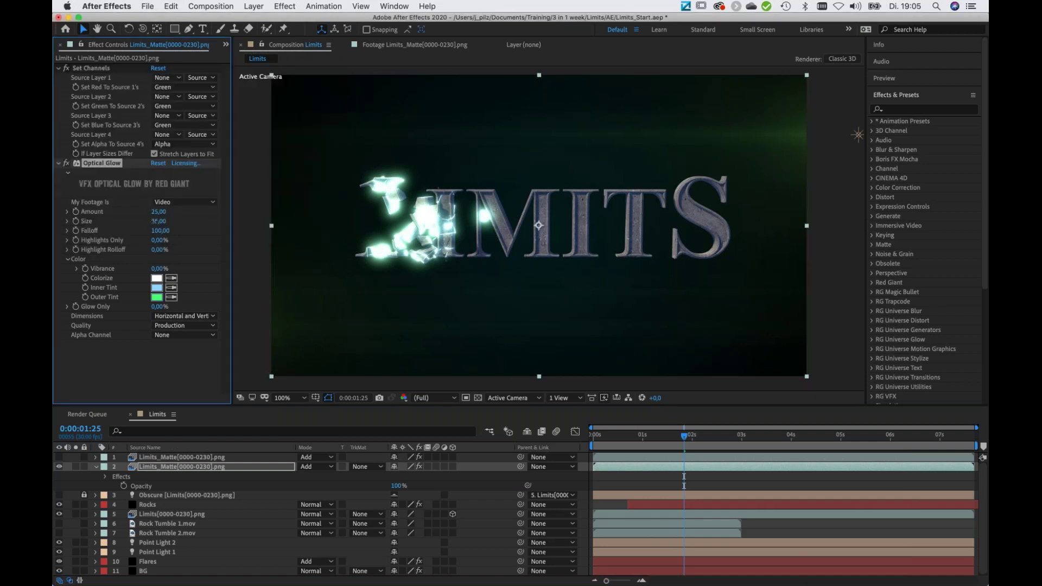
# Set Optical Glow's Size to 13 and Amount to 35, and lower the layer's opacity to 25%
pyautogui.moveTo(155, 221)
pyautogui.mouseDown()
pyautogui.moveTo(147, 210)
pyautogui.moveTo(164, 211)
pyautogui.mouseUp()
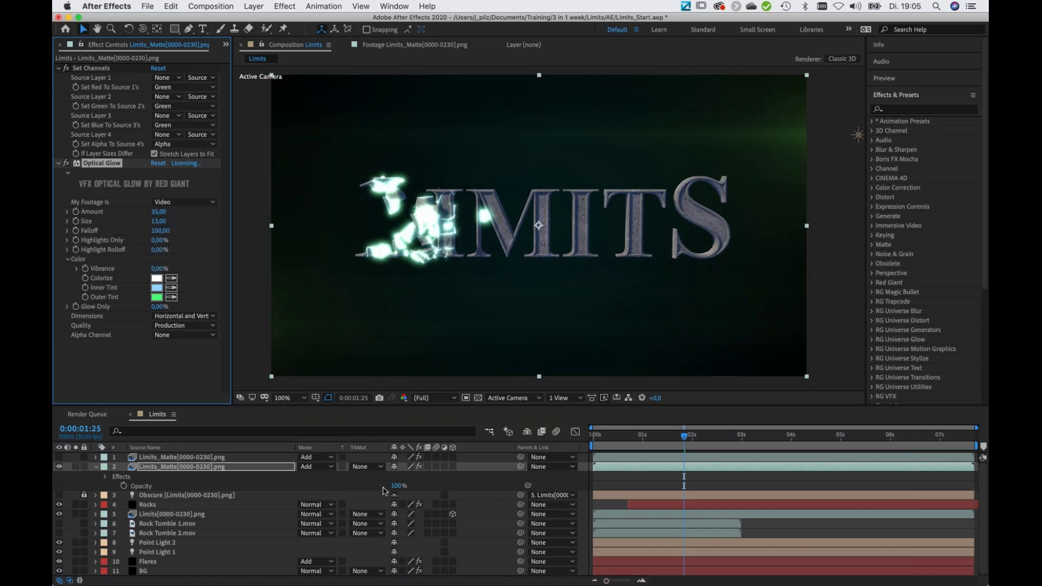
pyautogui.moveTo(397, 490); pyautogui.dragTo(318, 492)
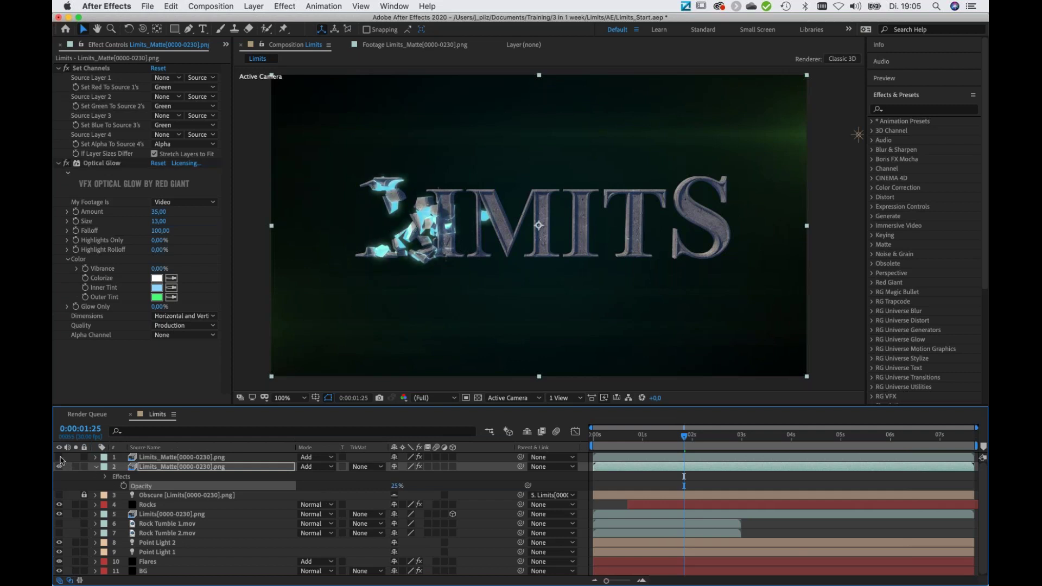
# Make the upper matte layer visible again, collapse the lower one's properties and select the Limits[0000-0230].png layer
pyautogui.click(59, 466)
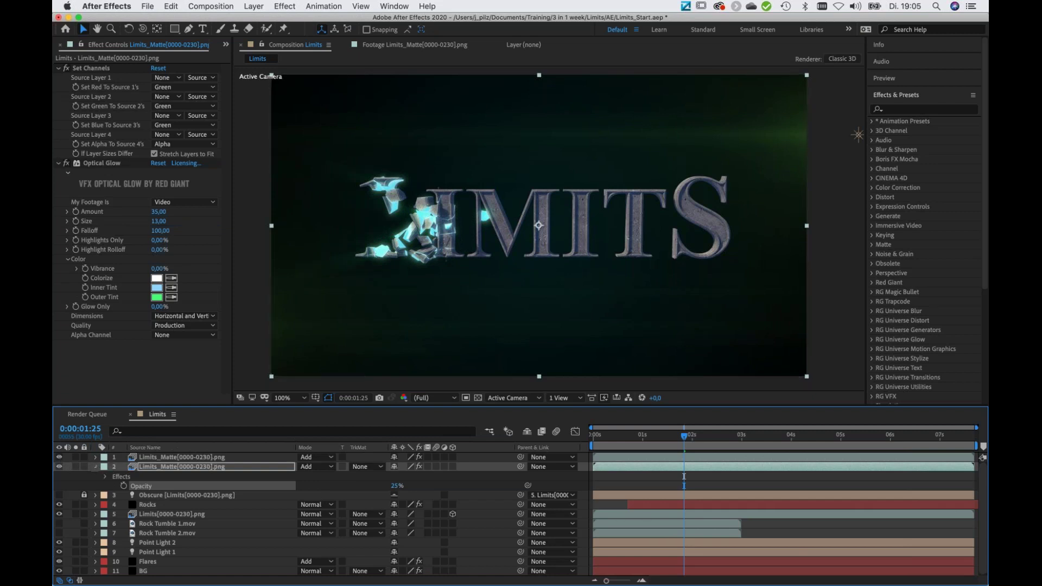
pyautogui.click(95, 466)
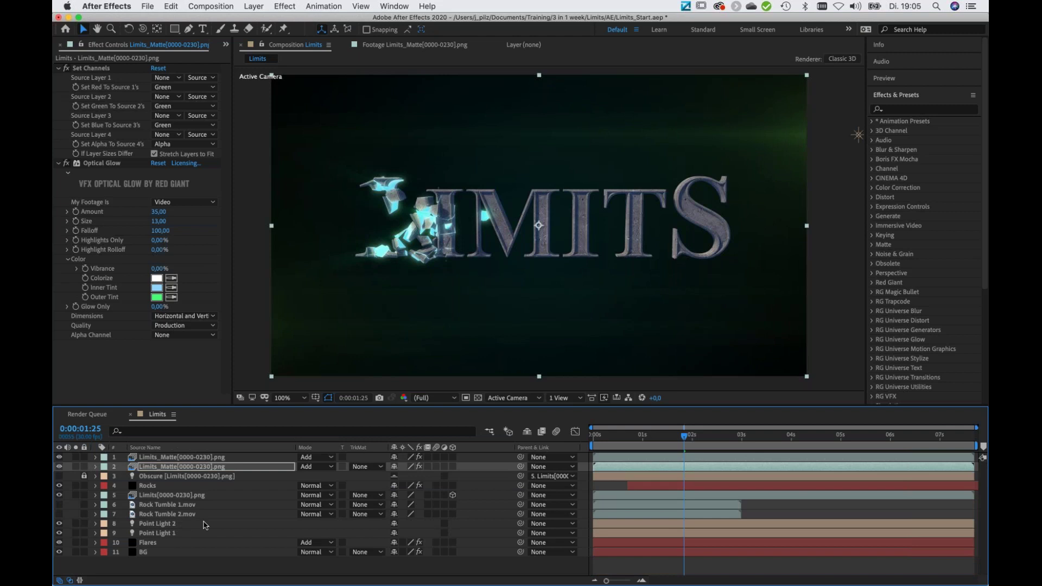
pyautogui.click(162, 495)
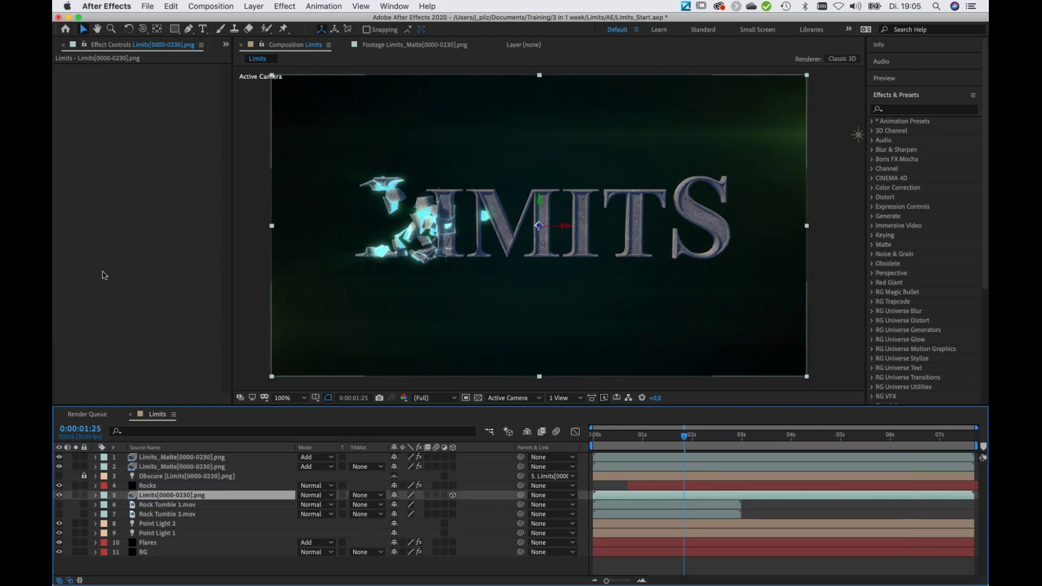
# Apply Curves to the Limits[0000-0230].png layer and slightly darken the shadows, adding a second RGB curve point in the highlights
pyautogui.hotkey('ctrl', 'space')
pyautogui.write('c')
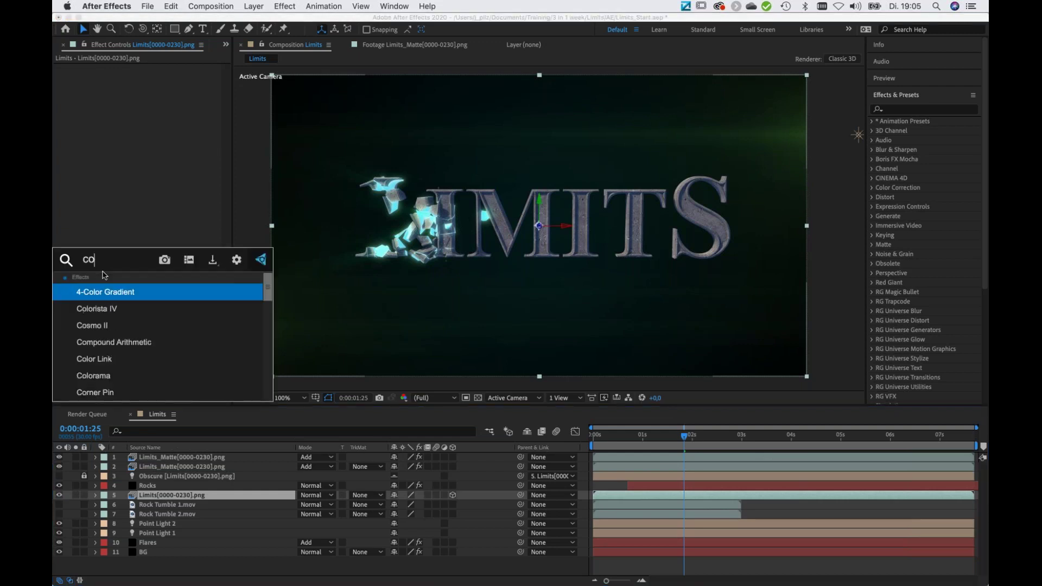
pyautogui.write('ur')
pyautogui.press('Return')
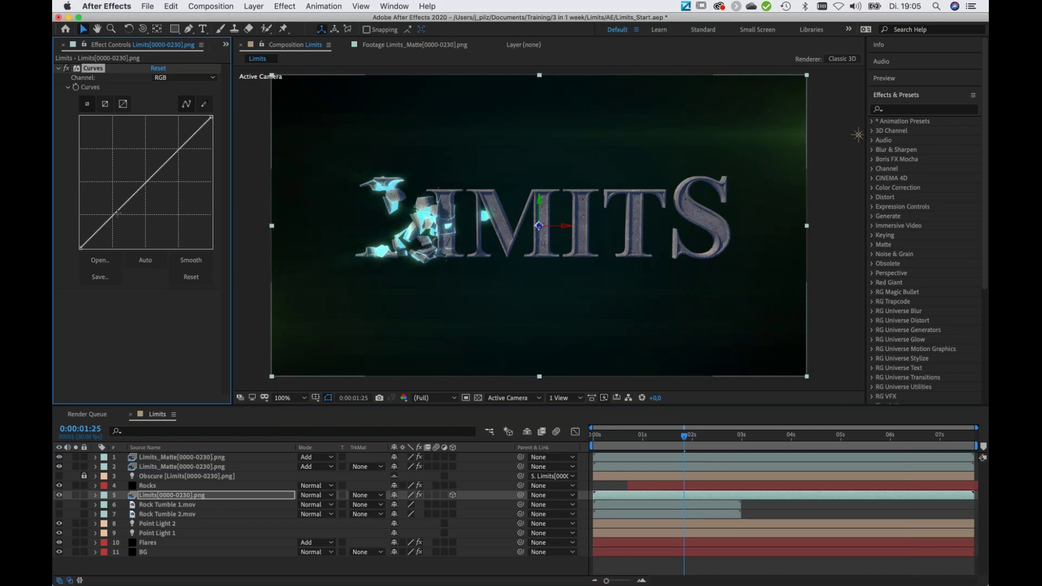
pyautogui.click(117, 214)
pyautogui.moveTo(117, 214); pyautogui.dragTo(118, 215)
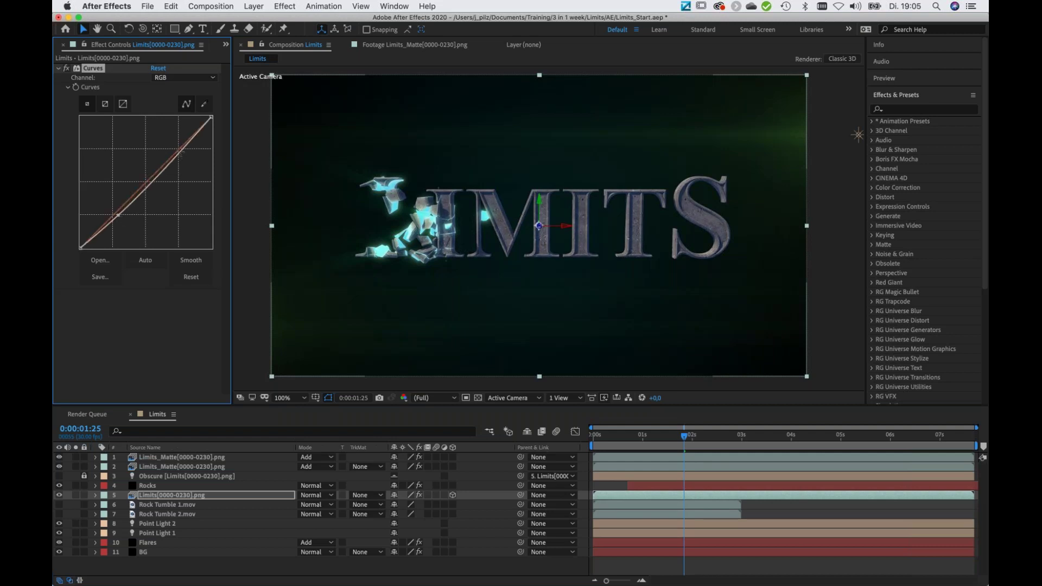
pyautogui.click(180, 150)
pyautogui.click(145, 315)
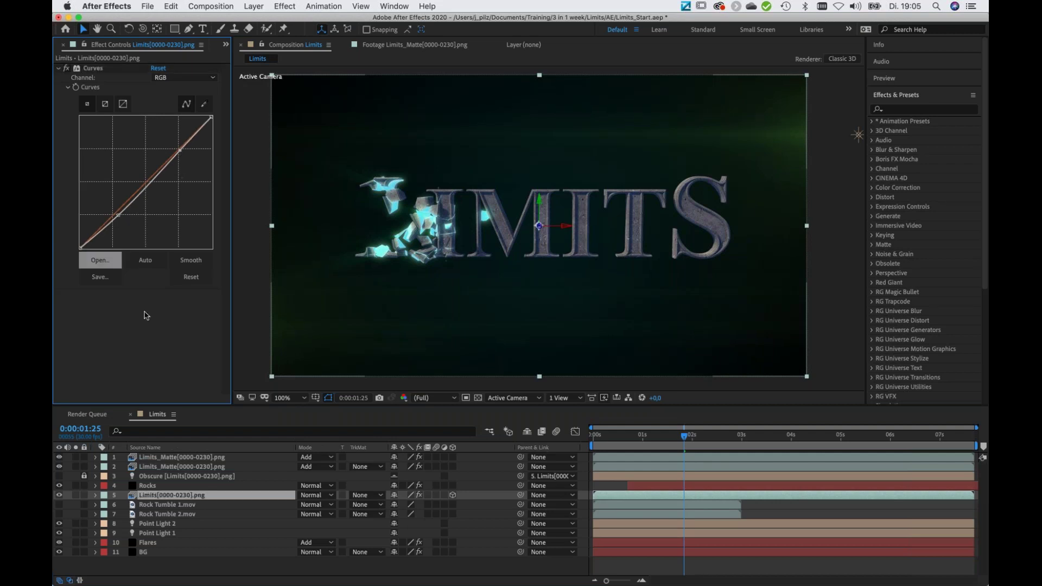
# Add a Drop Shadow to the Limits layer with Direction 157°, Distance 70 and Softness 143, then deselect the layer
pyautogui.hotkey('ctrl', 'space')
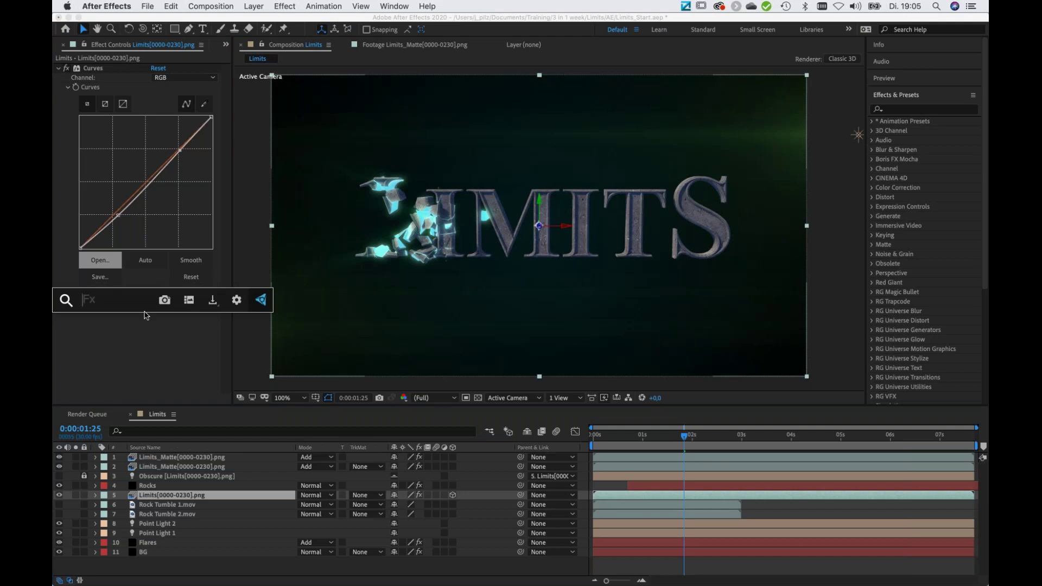
pyautogui.write('drop')
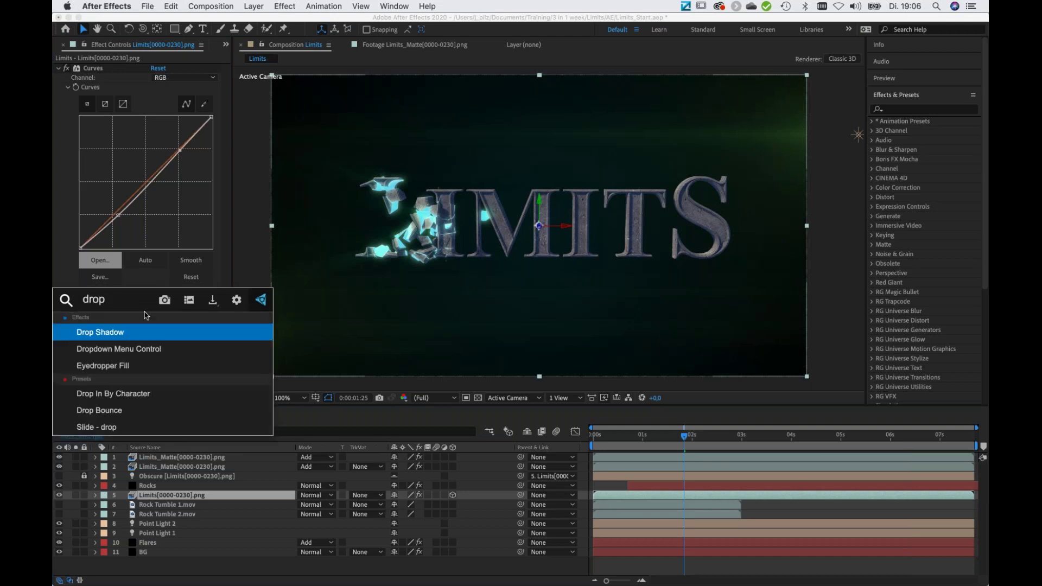
pyautogui.press('Return')
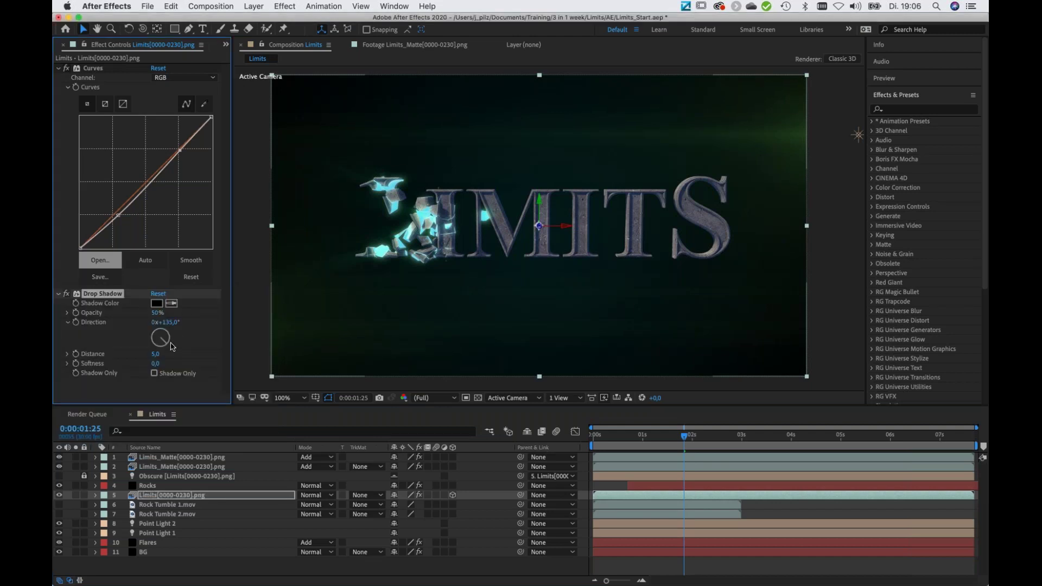
pyautogui.moveTo(163, 347); pyautogui.dragTo(232, 363)
pyautogui.click(827, 374)
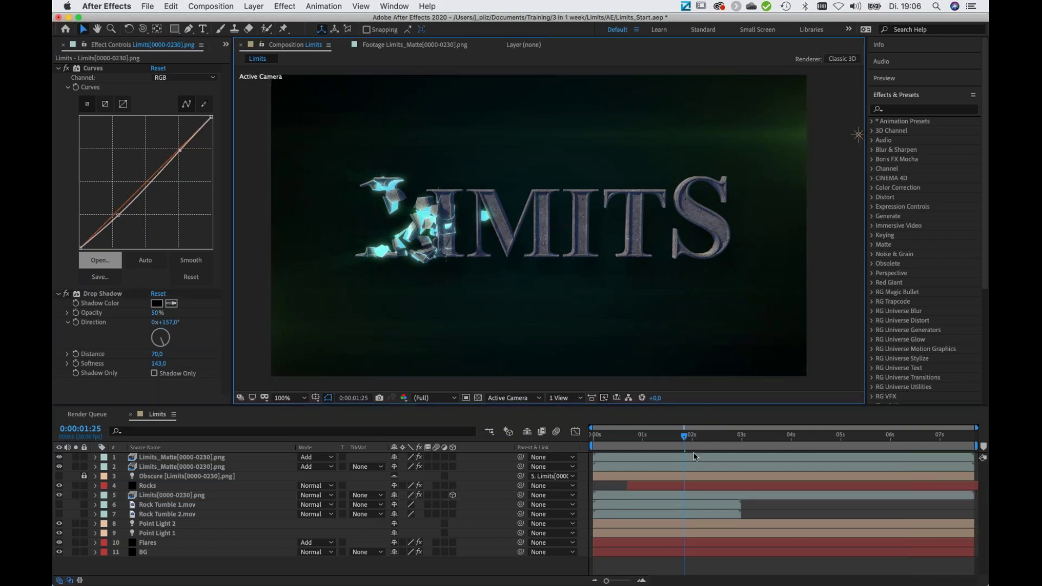
# Check the composite around one second and preview the whole title animation from the first frame
pyautogui.click(649, 435)
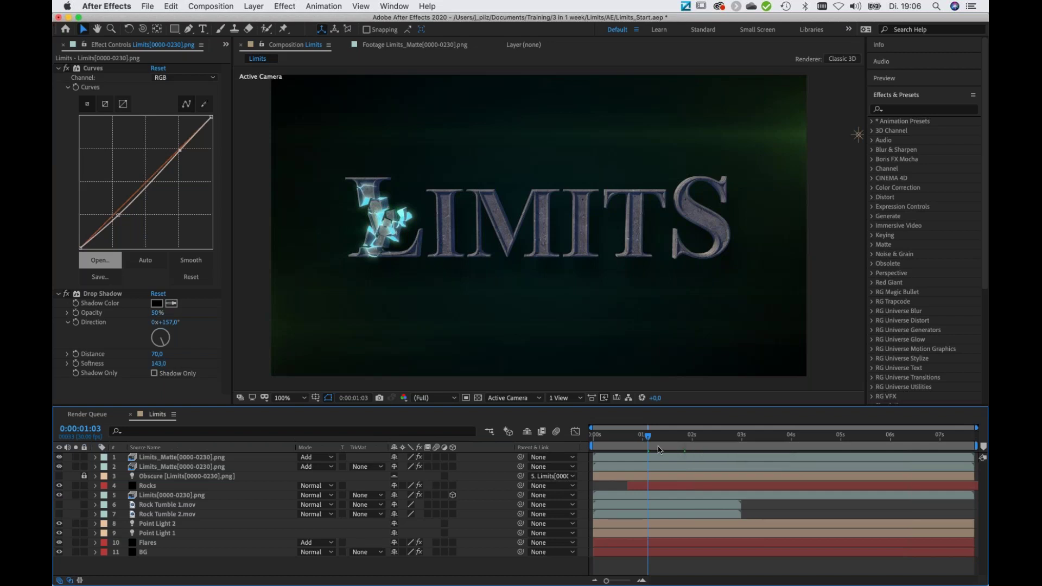
pyautogui.press('Home')
pyautogui.press('space')
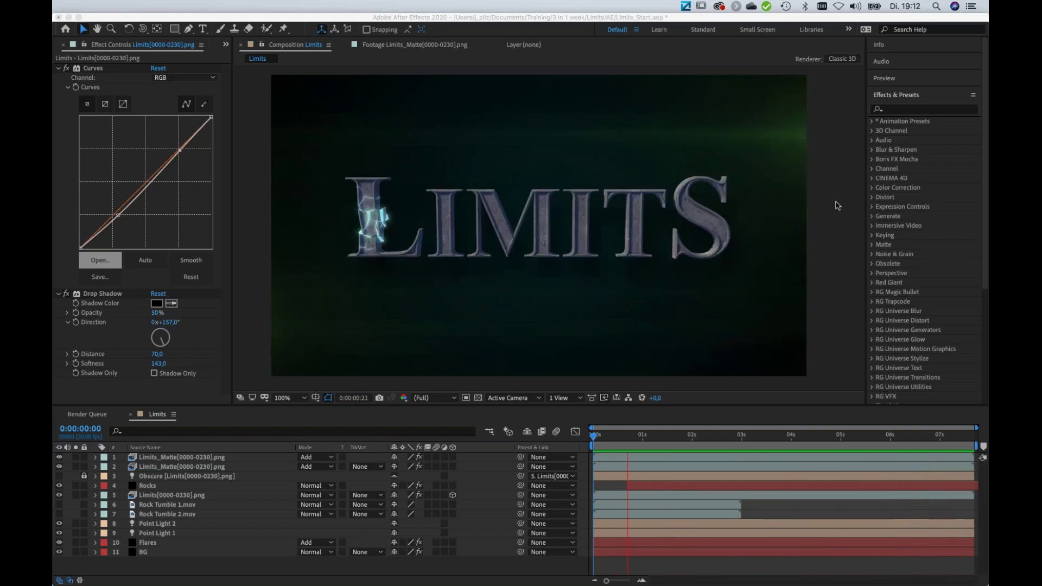
pyautogui.click(857, 134)
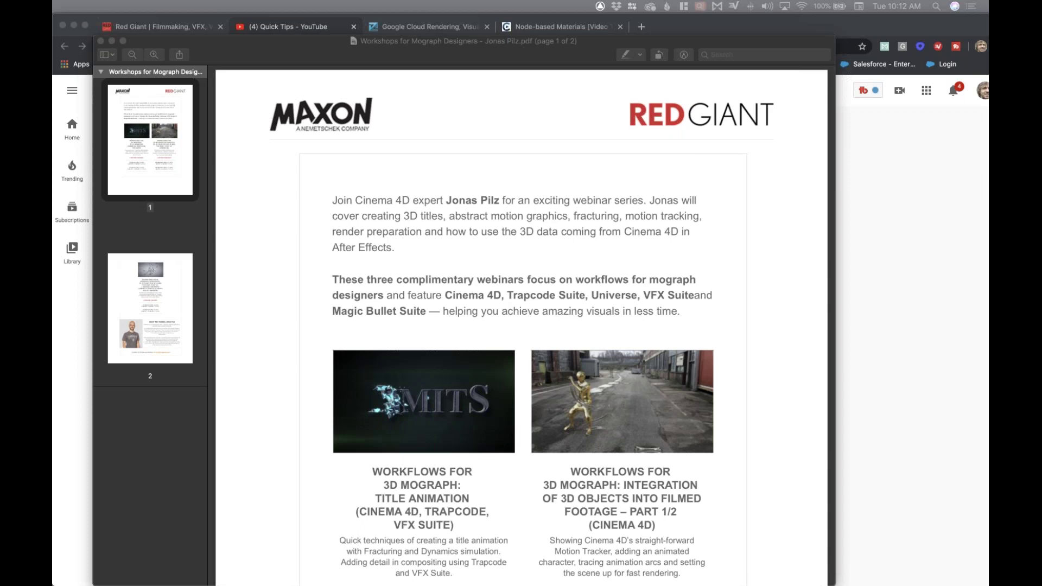
# Examine the workshop PDF in Preview for the webinar descriptions and session dates
pyautogui.scroll(-5, 795, 181)
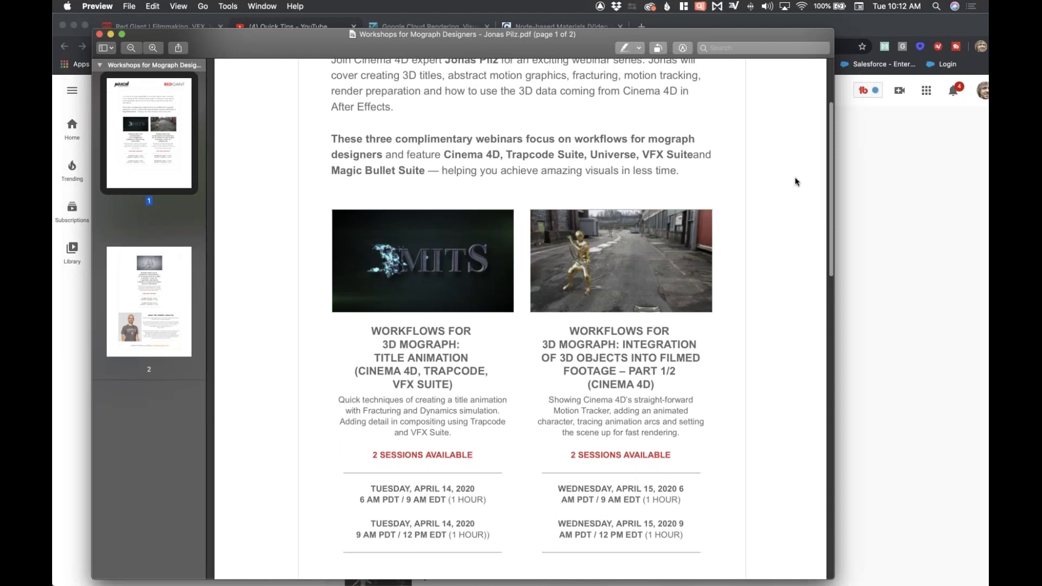
pyautogui.scroll(-4, 796, 181)
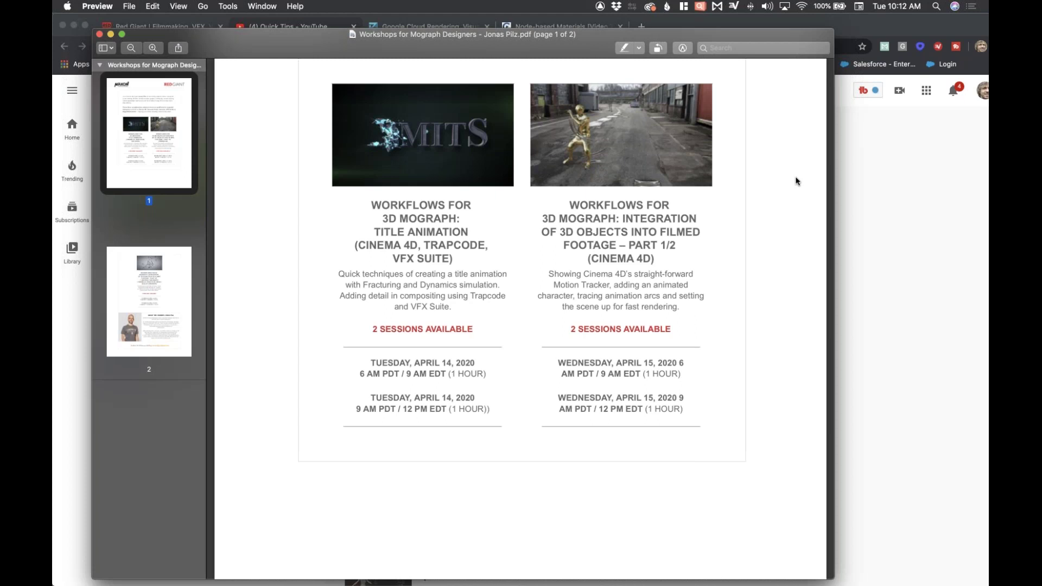
pyautogui.scroll(5, 797, 181)
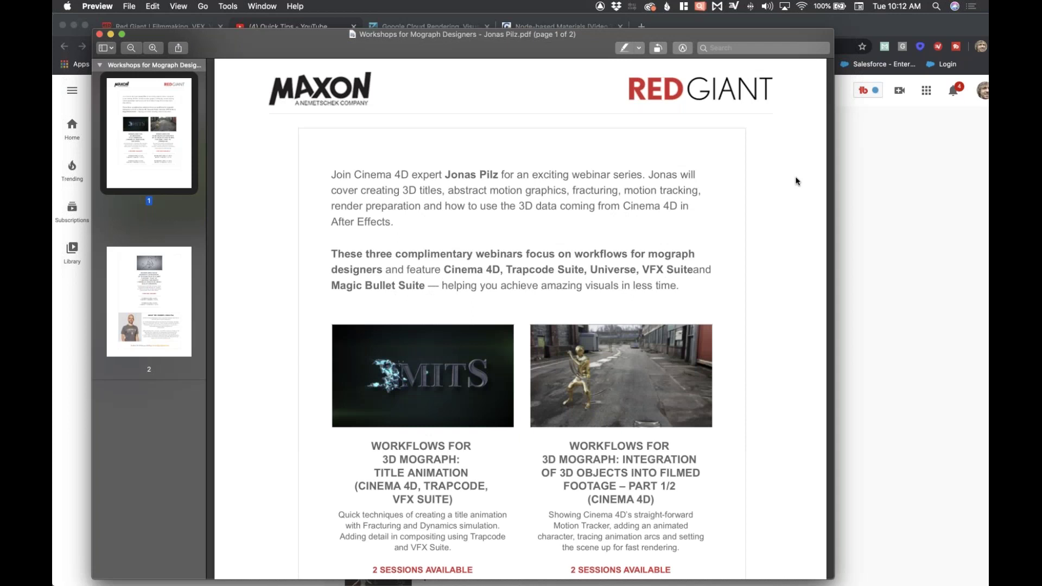
pyautogui.scroll(-5, 796, 181)
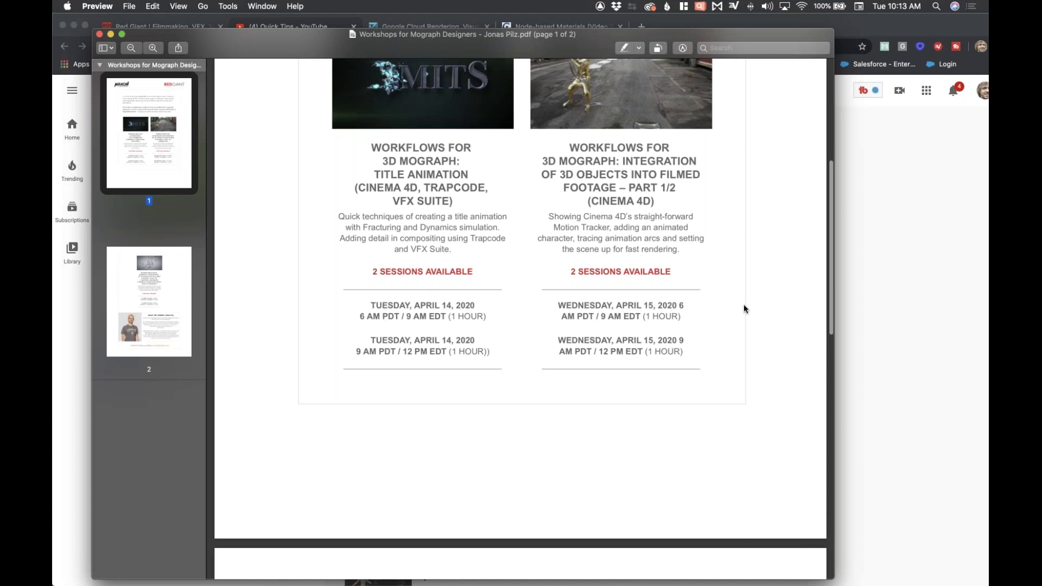
pyautogui.scroll(-3, 744, 307)
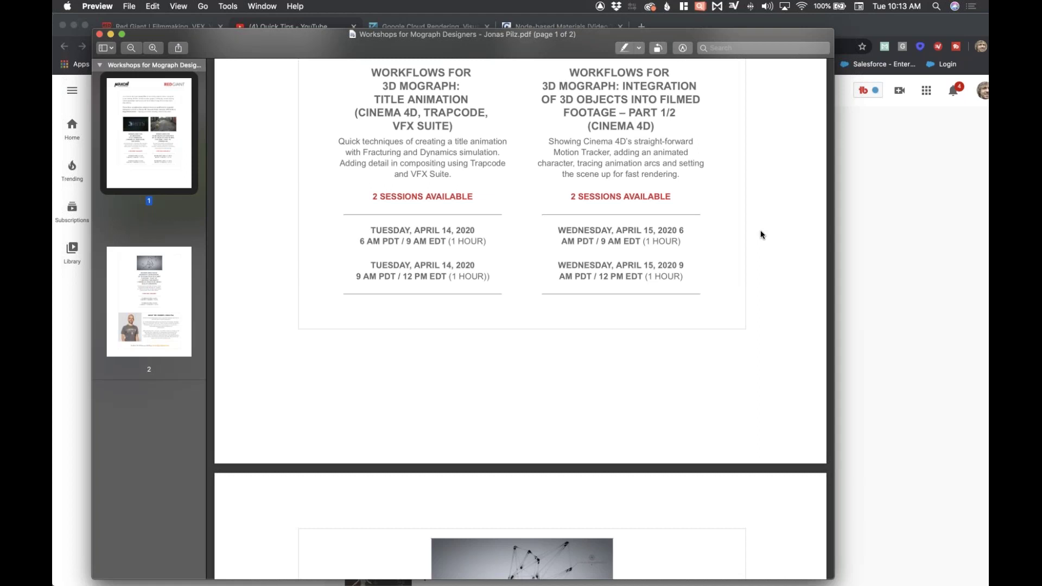
pyautogui.scroll(-1, 761, 234)
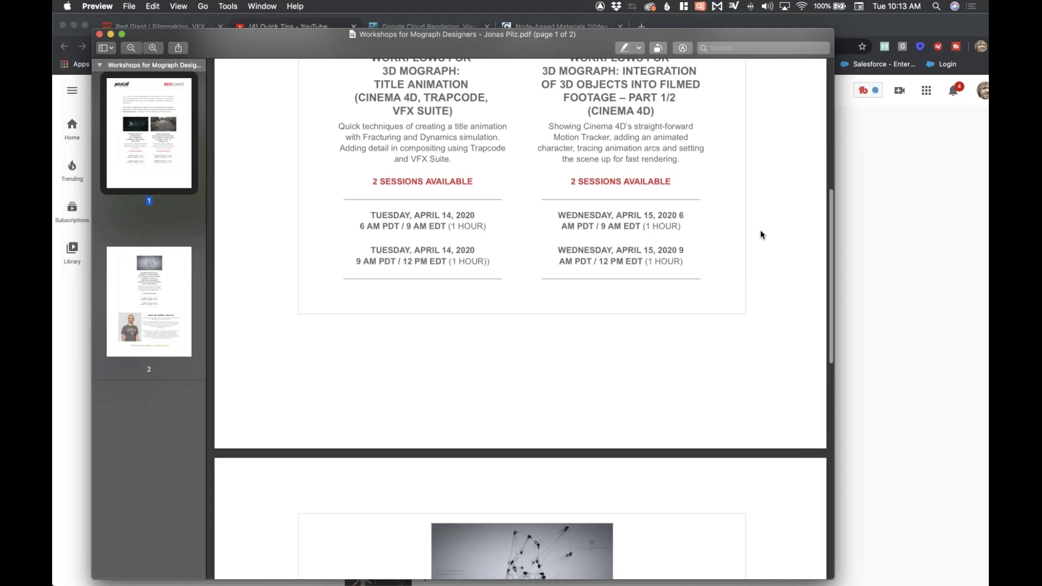
# Try to highlight the follow-up training contact line at the end of the PDF's second page
pyautogui.scroll(-10, 761, 235)
pyautogui.moveTo(478, 494); pyautogui.dragTo(680, 495)
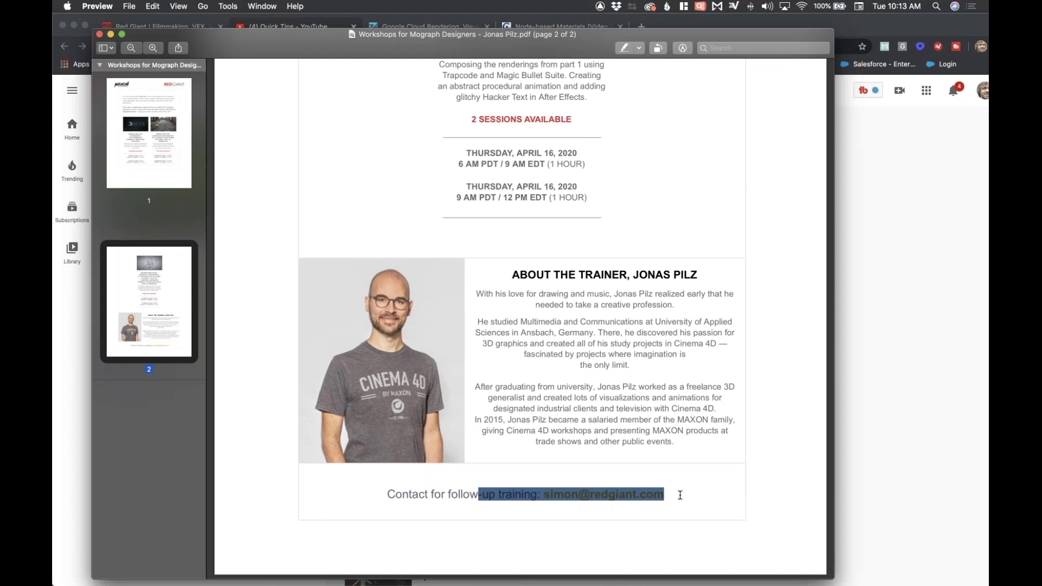
pyautogui.press('ctrl+super+h')
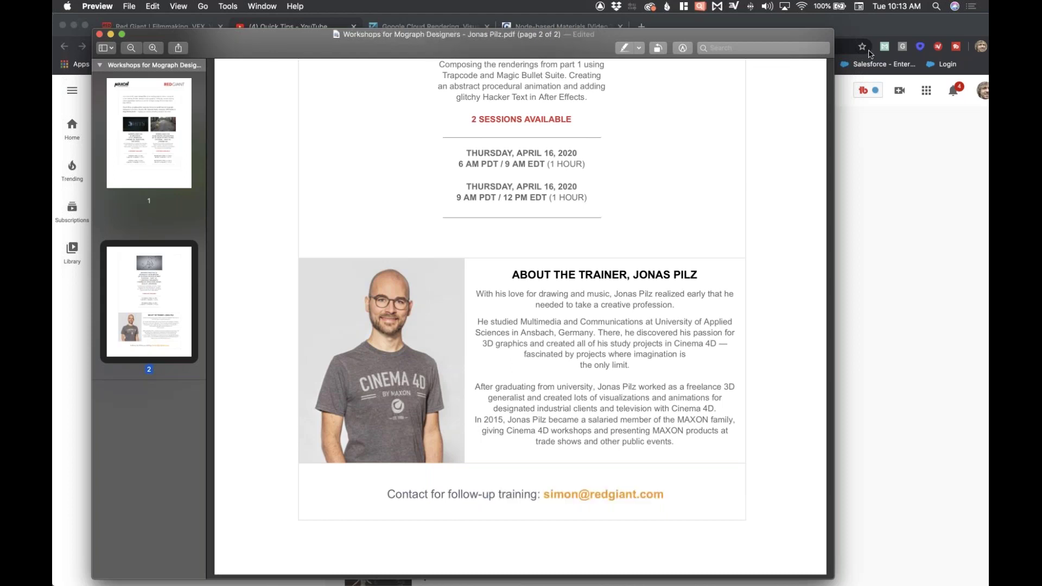